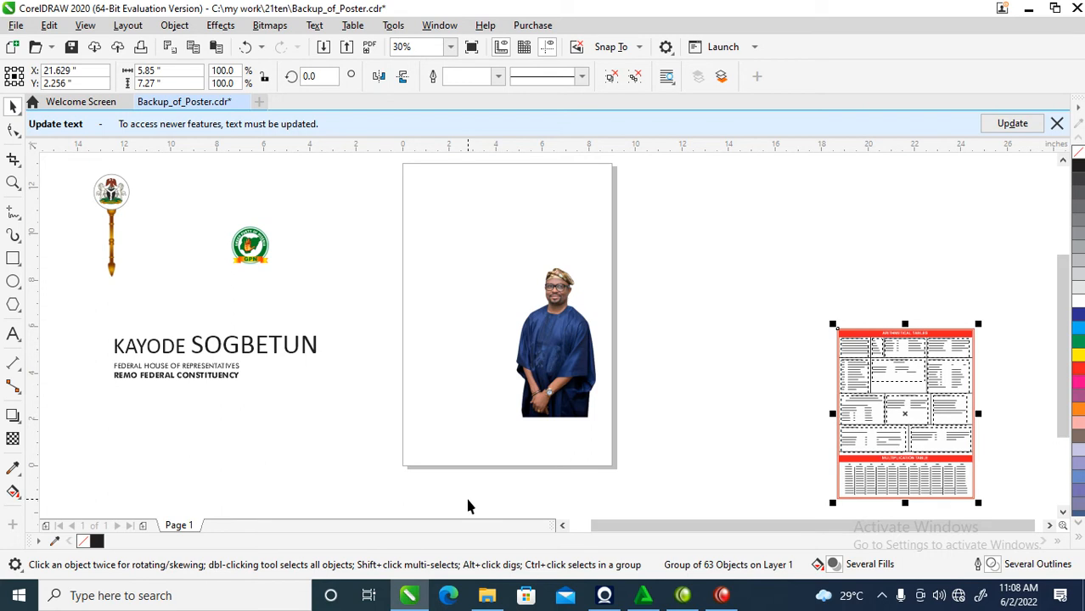
- Set the page size to Legal in landscape orientation and move the man's photo off the page to its right
left_click(311, 228)
left_click(123, 76)
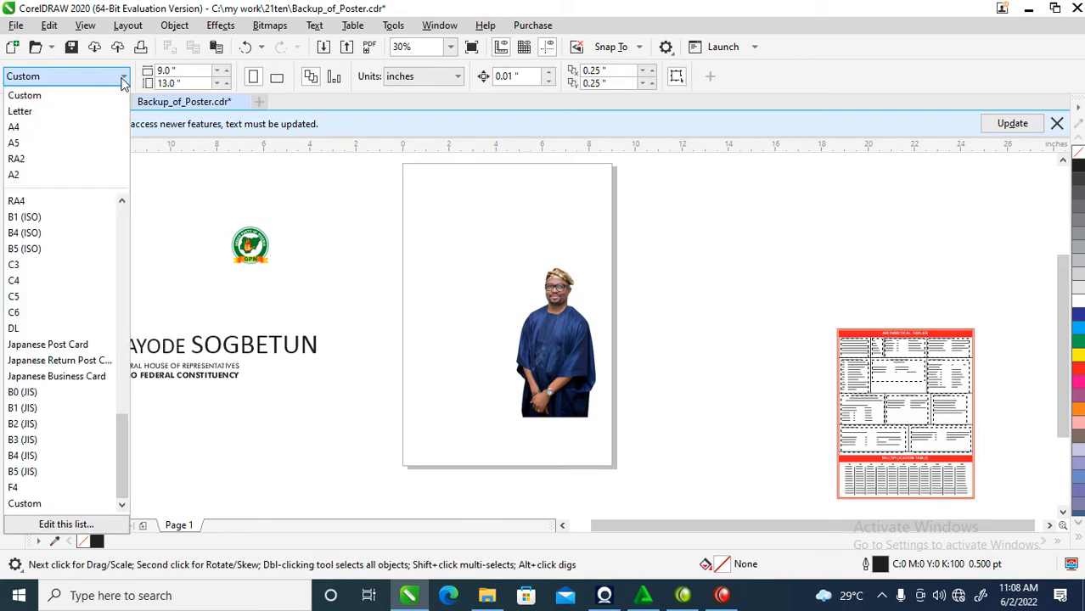
left_click(123, 201)
left_click_drag(124, 200, 125, 200)
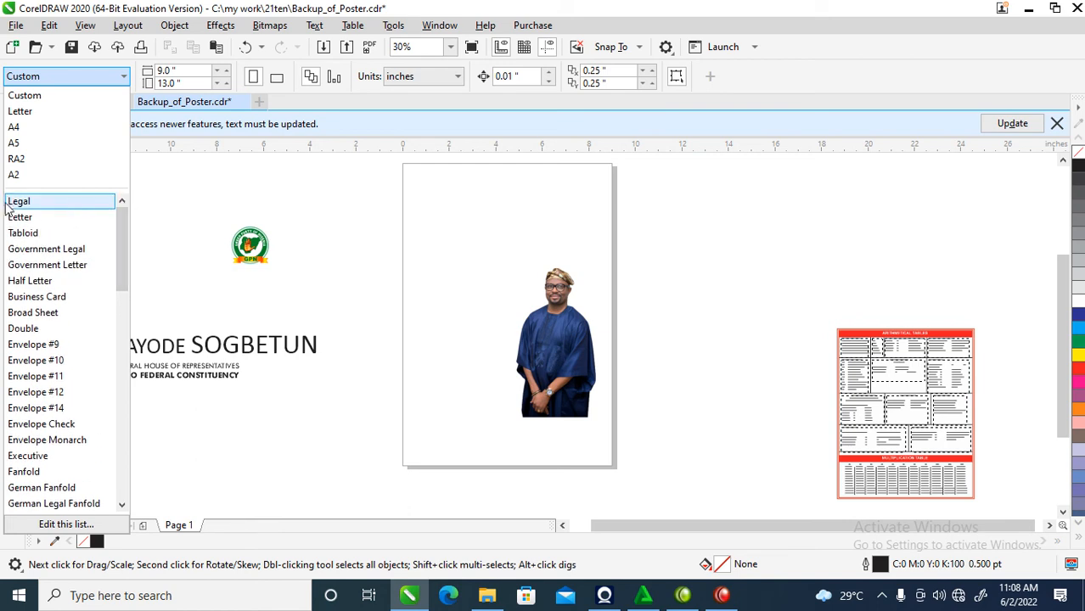
left_click(18, 202)
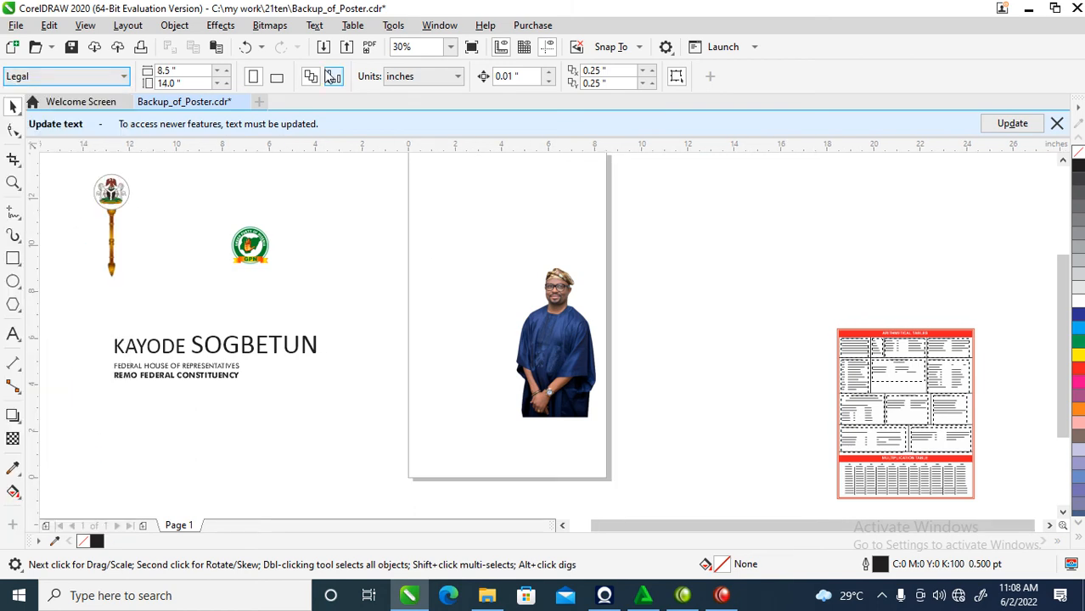
left_click(278, 78)
left_click_drag(563, 361, 783, 315)
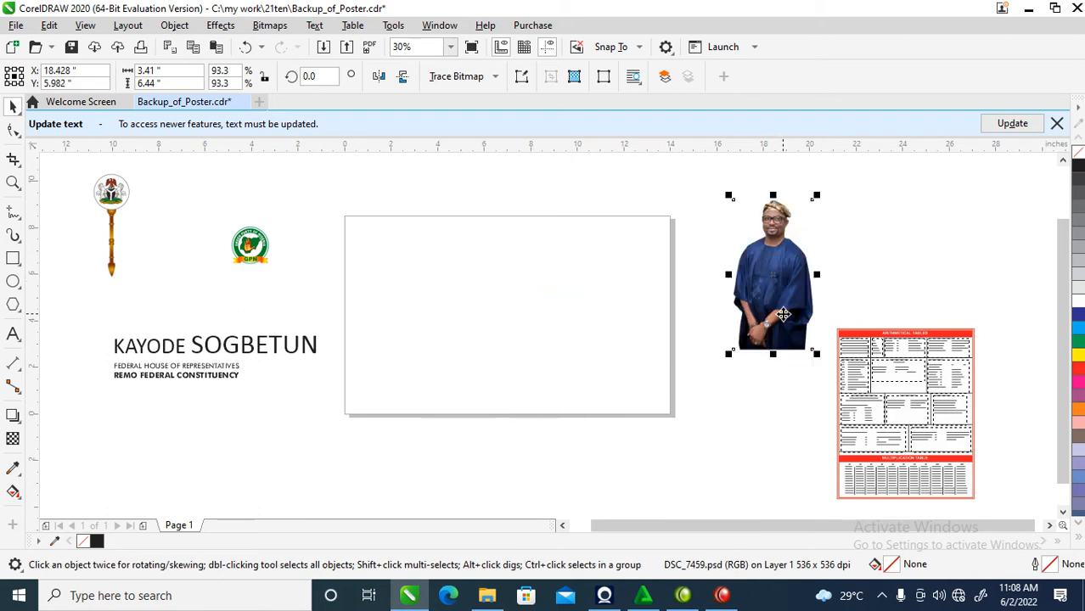
- Create a page-sized rectangle, narrow it to the page's right half, and add a mirrored copy about 6.93 in wide over the left half
double_click(12, 258)
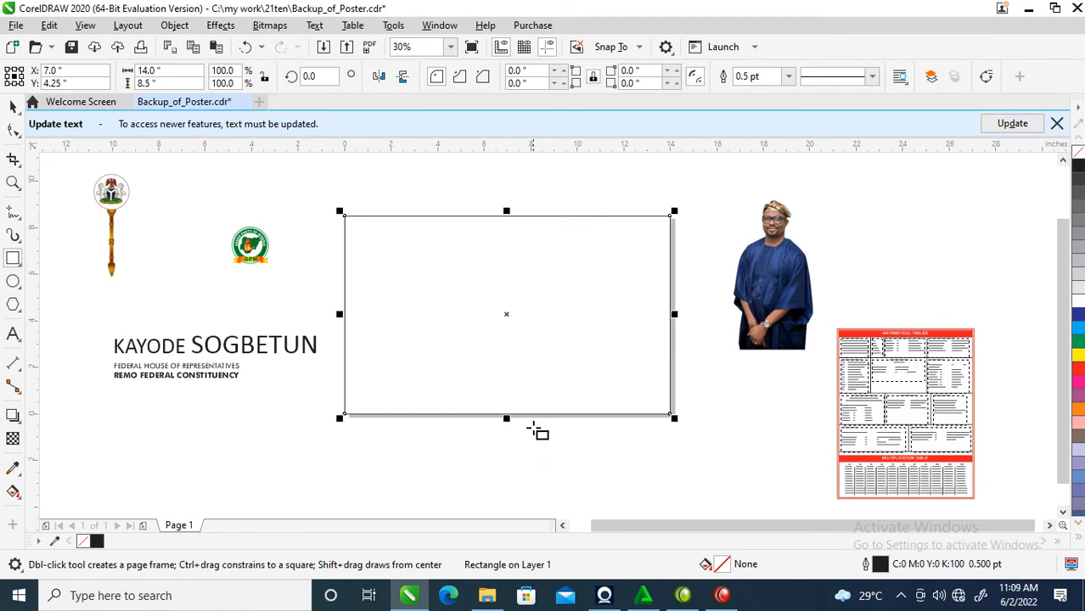
key("space")
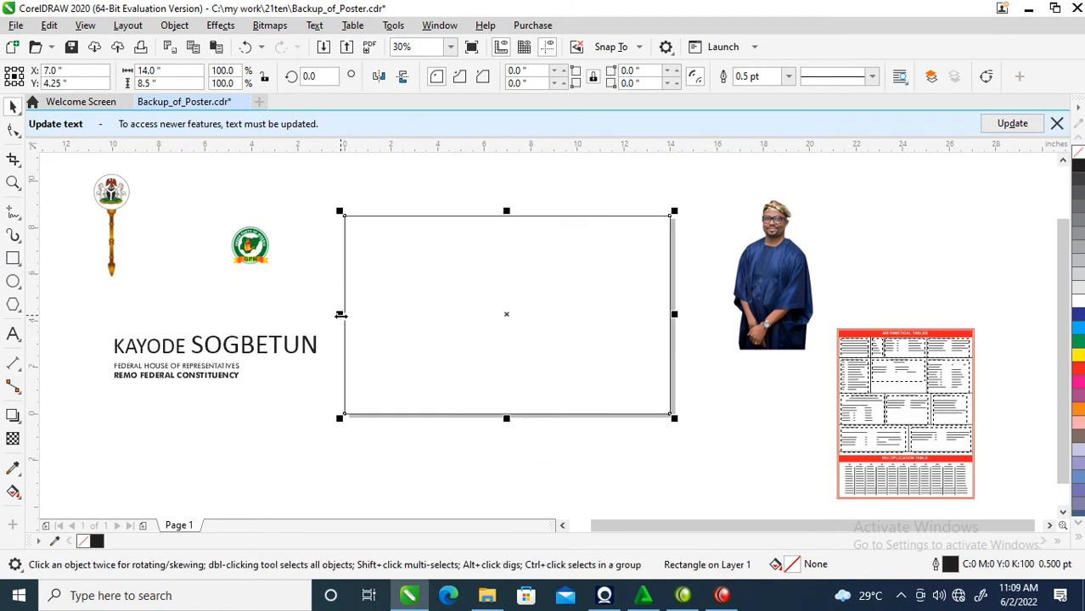
left_click_drag(340, 314, 504, 315)
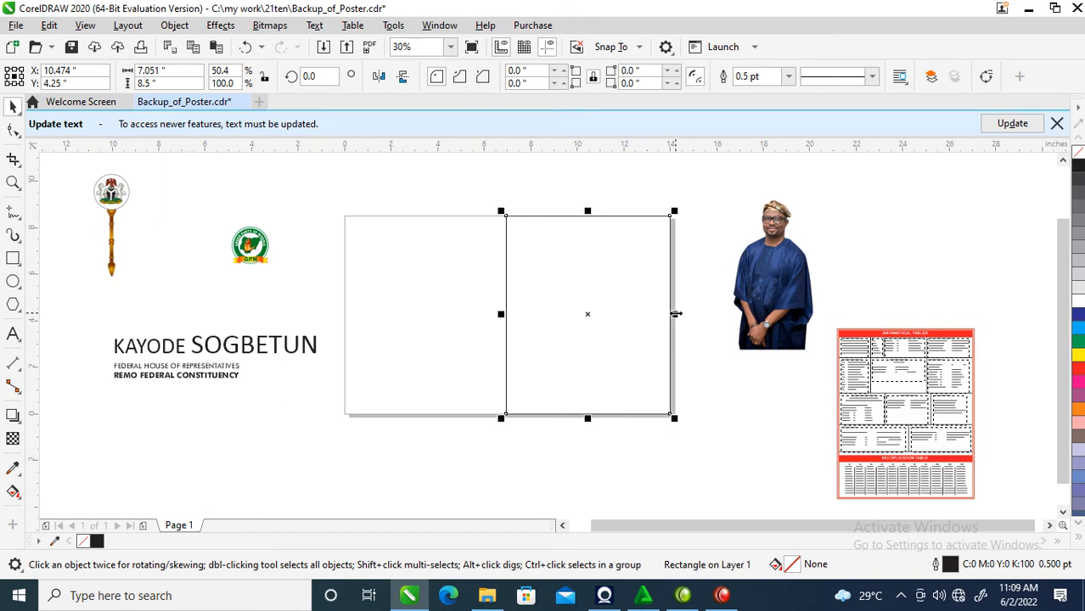
left_click_drag(675, 314, 448, 290)
left_click(590, 266, "shift")
left_click_drag(337, 314, 341, 313)
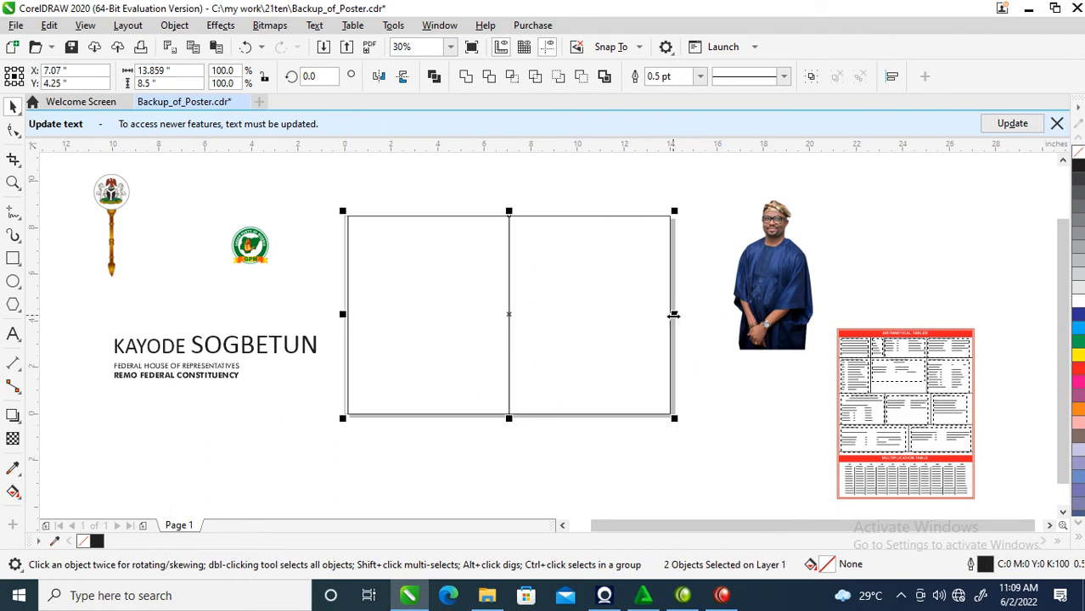
- Reposition the man's photo just beyond the page's right edge, level with the right-hand rectangle
left_click(805, 205)
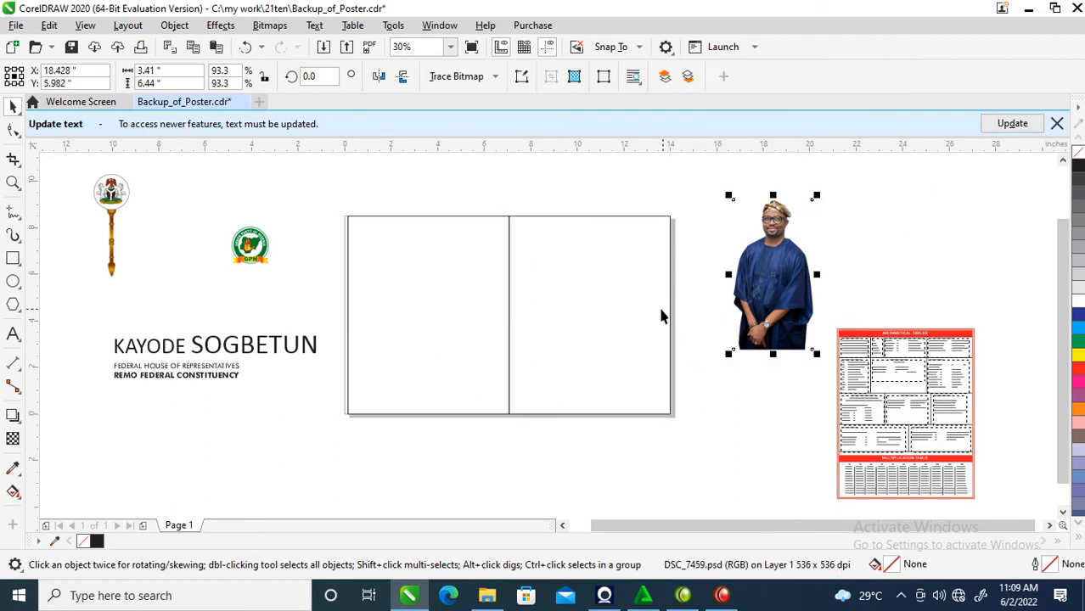
key("z")
left_click_drag(270, 189, 902, 463)
key("space")
left_click_drag(776, 321, 744, 403)
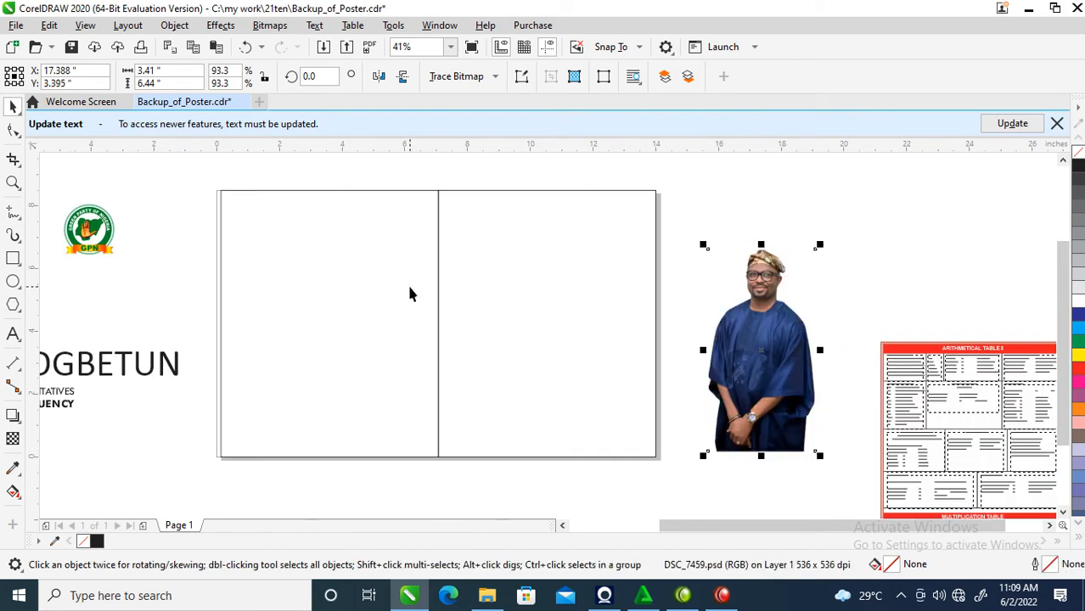
left_click(614, 237)
left_click_drag(778, 360, 765, 338)
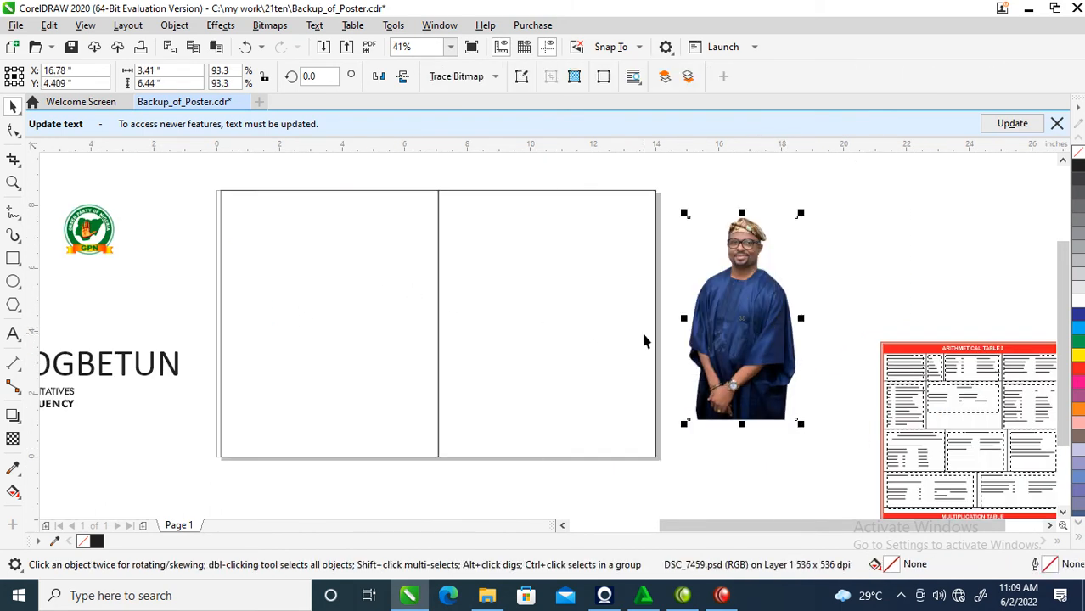
- Make a shortened copy of the right-hand rectangle, about 5.92 in high, keeping its upper edge aligned
left_click(529, 306)
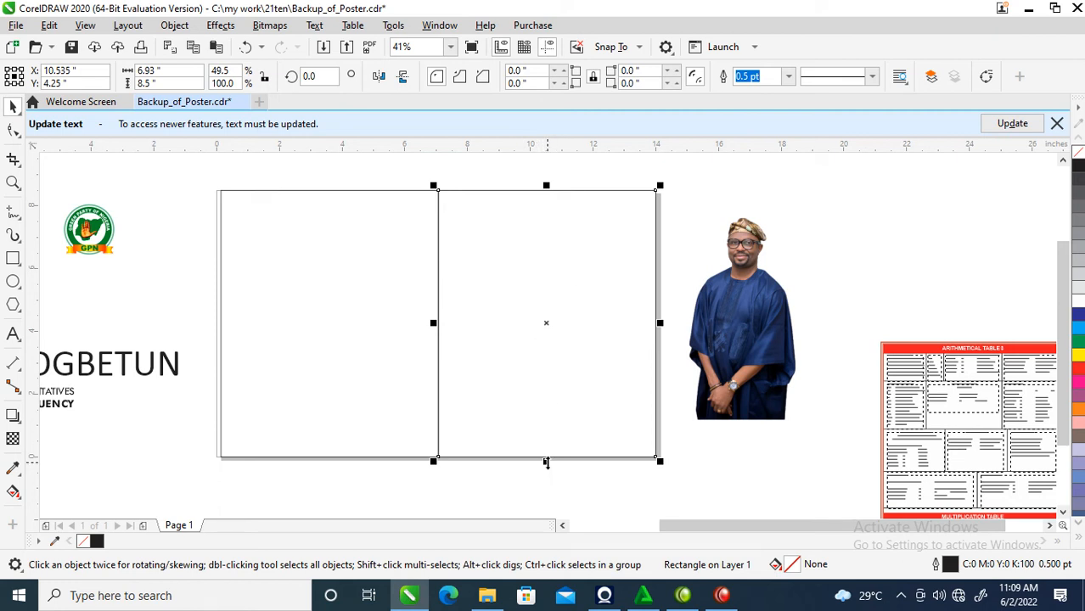
left_click_drag(546, 462, 547, 382)
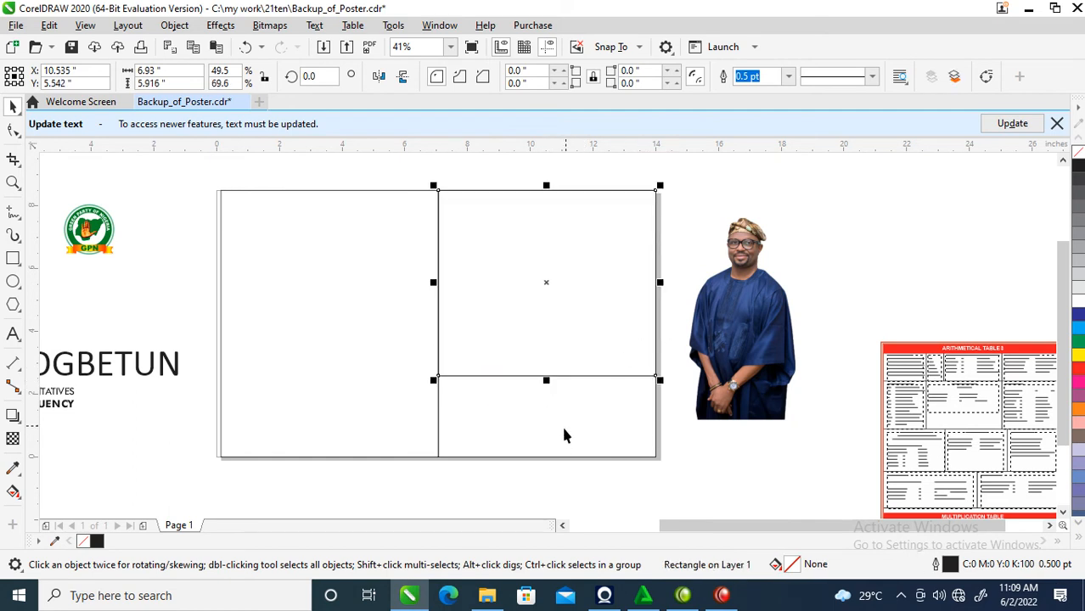
left_click(576, 427)
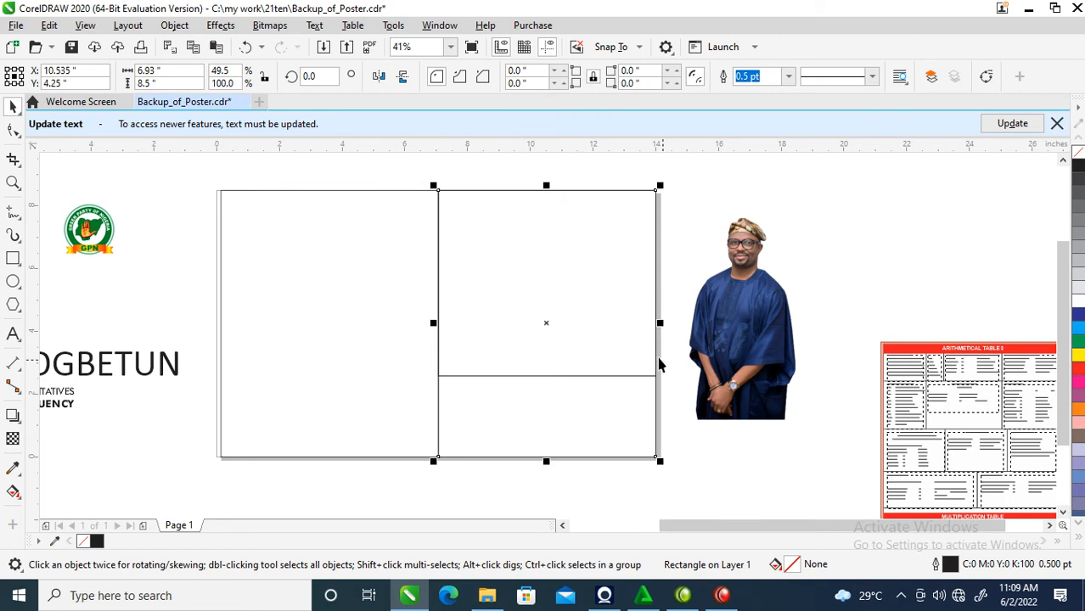
- Duplicate the man's photo twice and crop the copy on the page with the Shape tool to a small patch of blue fabric
left_click_drag(741, 325, 874, 292)
left_click_drag(853, 255, 475, 336)
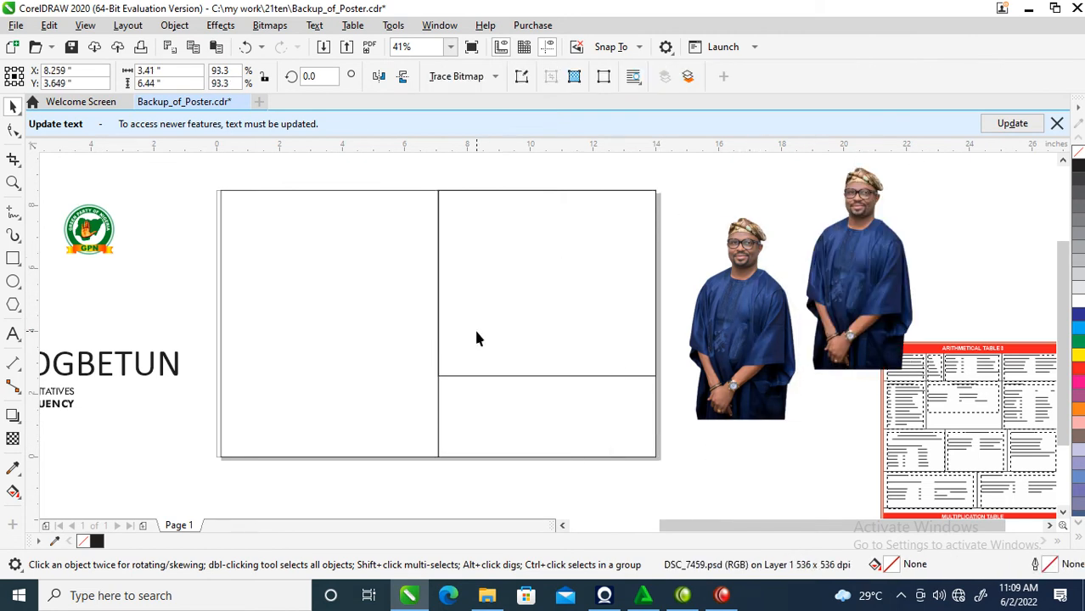
left_click(13, 130)
left_click_drag(317, 371, 585, 508)
left_click_drag(529, 443, 533, 367)
left_click_drag(332, 231, 654, 295)
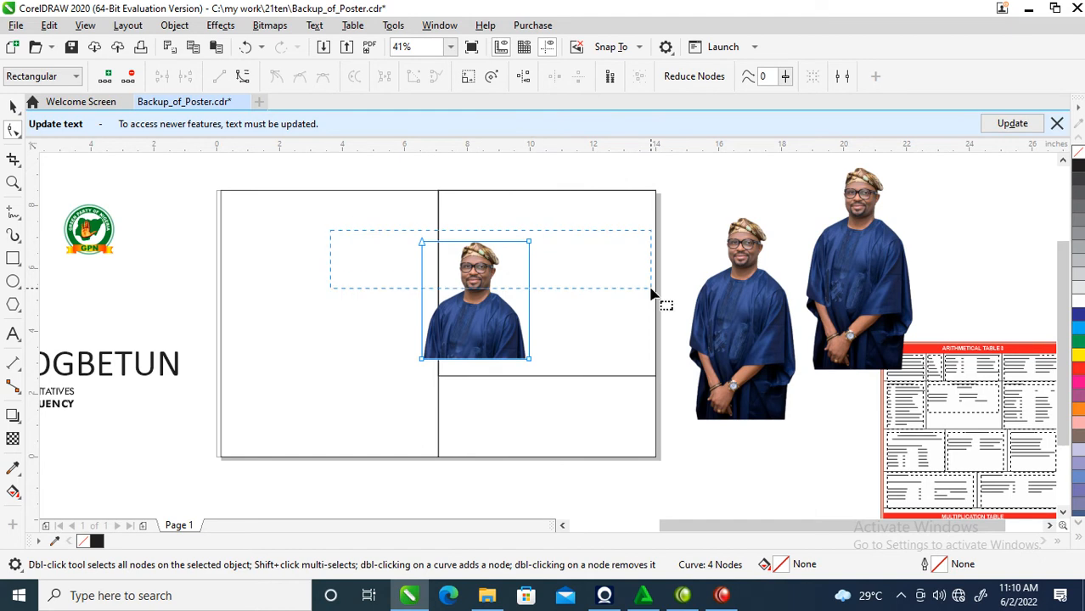
left_click_drag(530, 245, 525, 336)
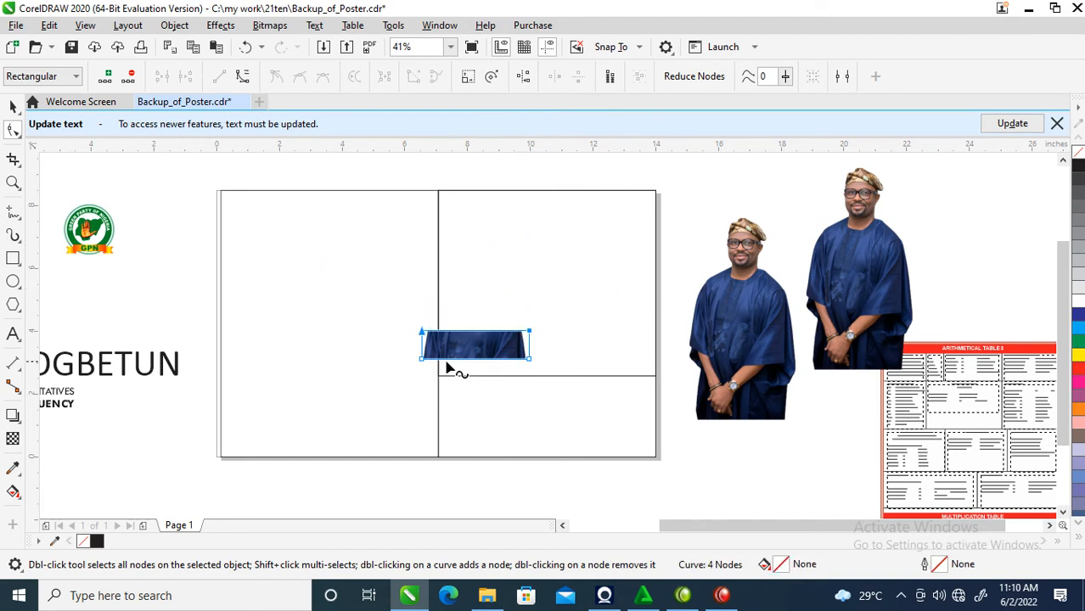
left_click_drag(424, 365, 489, 370)
left_click_drag(533, 317, 514, 363)
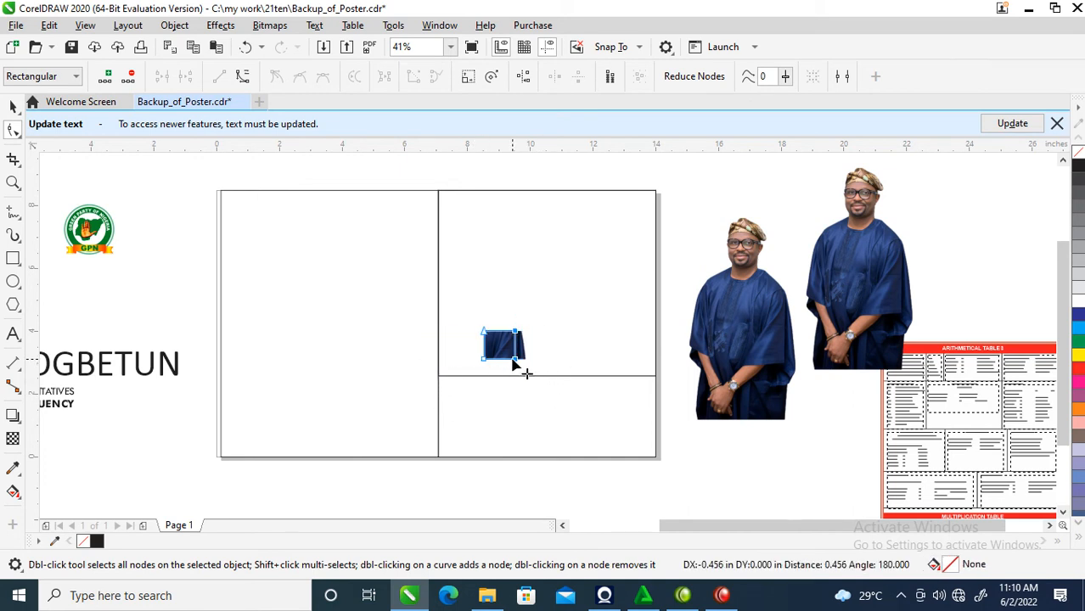
- Enlarge and stretch the fabric patch to about 12.4 by 5.58 in across both page panels
key("space")
left_click_drag(521, 322, 674, 272)
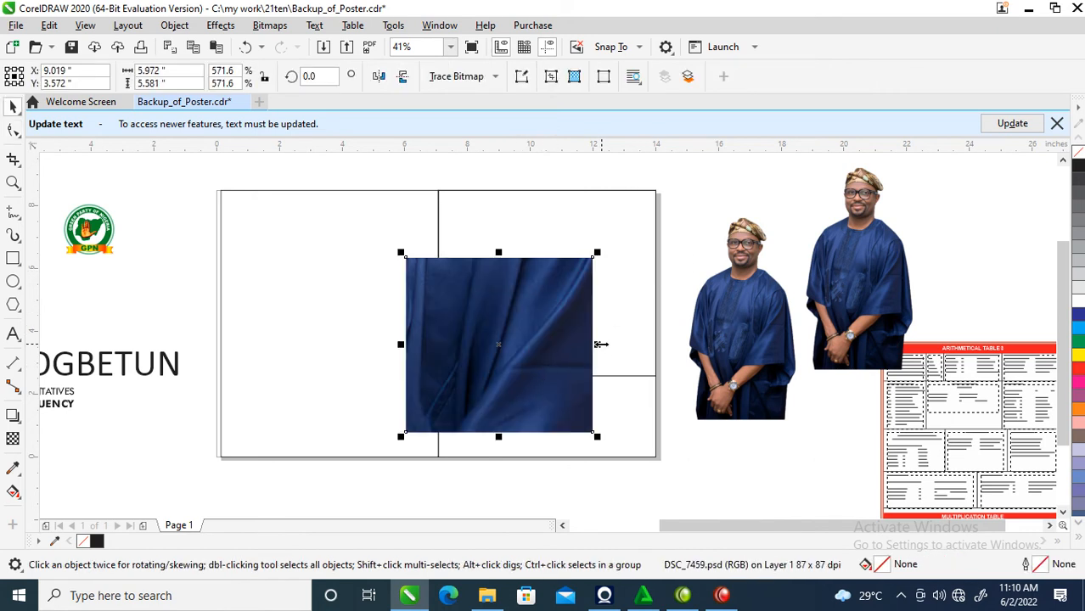
left_click_drag(600, 344, 698, 344)
left_click_drag(620, 336, 597, 339)
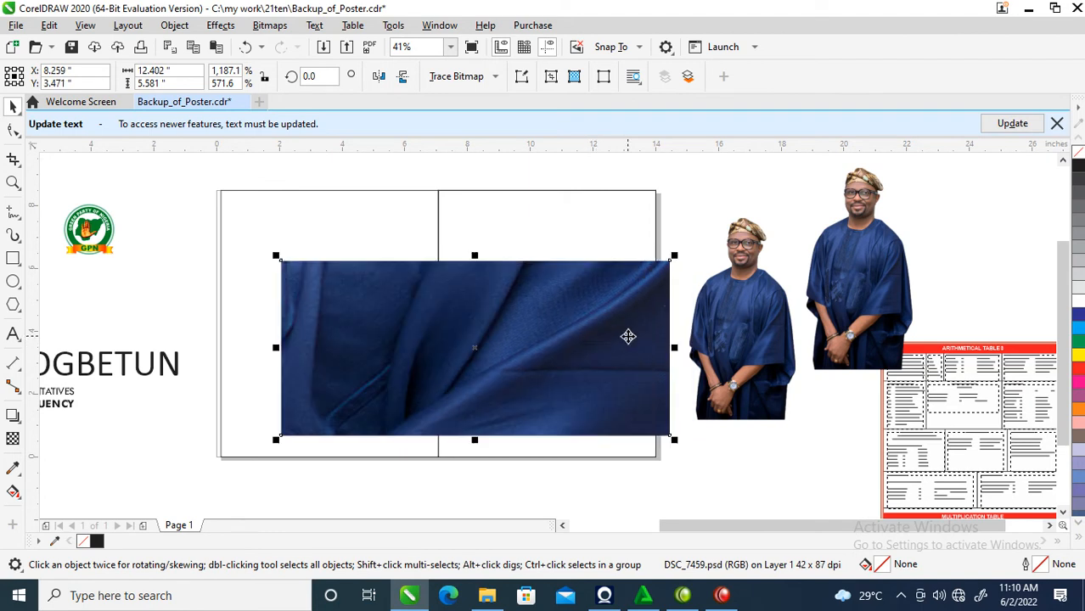
- Convert the fabric patch to a 300 dpi RGB Color (24-bit) bitmap with anti-aliasing and a transparent background
left_click(270, 25)
left_click(314, 26)
left_click(270, 25)
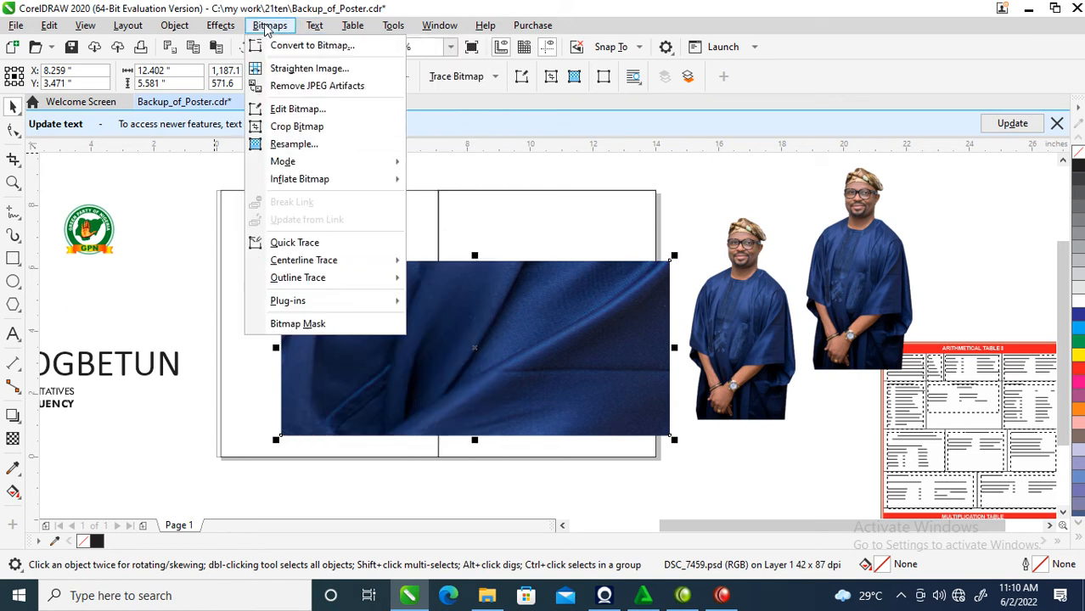
left_click(297, 49)
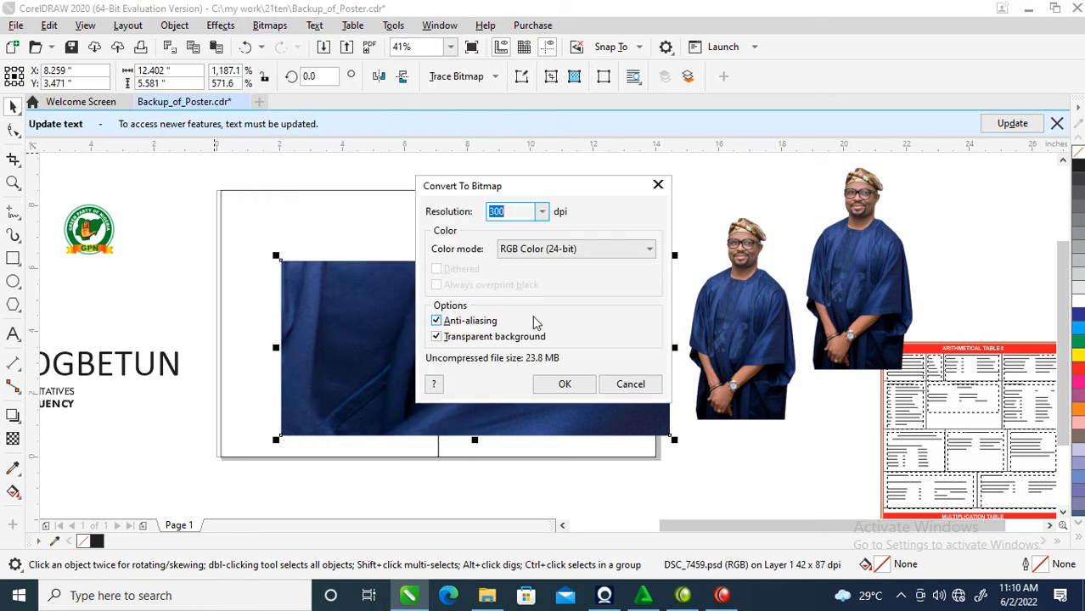
left_click(565, 386)
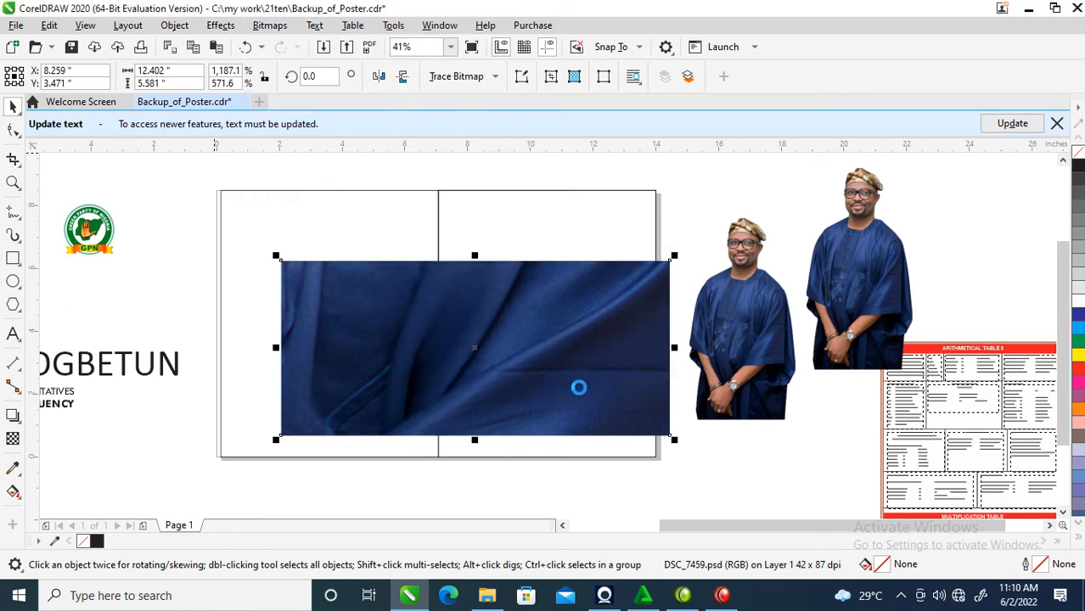
- Move the fabric bitmap over the lower part of the page and scale it to about 10.37 by 4.67 in
left_click_drag(625, 336, 635, 371)
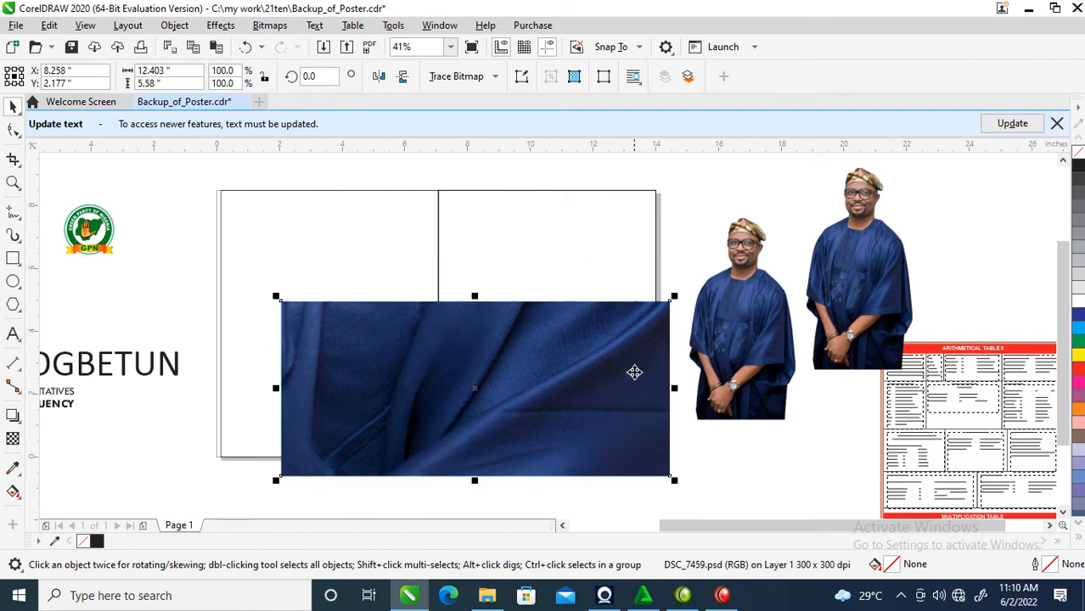
left_click_drag(640, 317, 611, 356)
left_click_drag(558, 390, 591, 356)
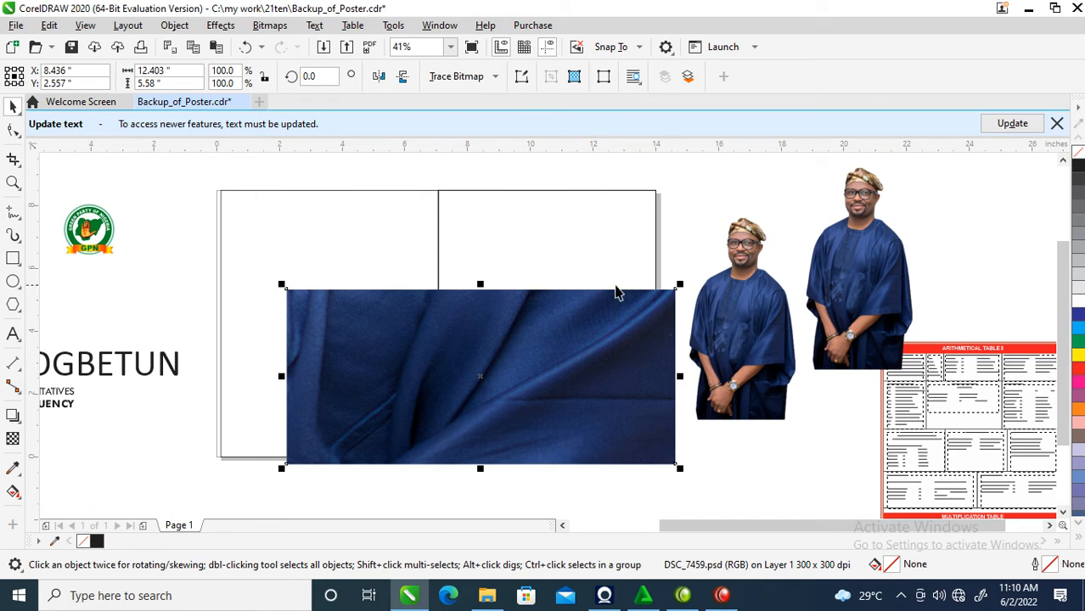
left_click_drag(684, 283, 649, 299)
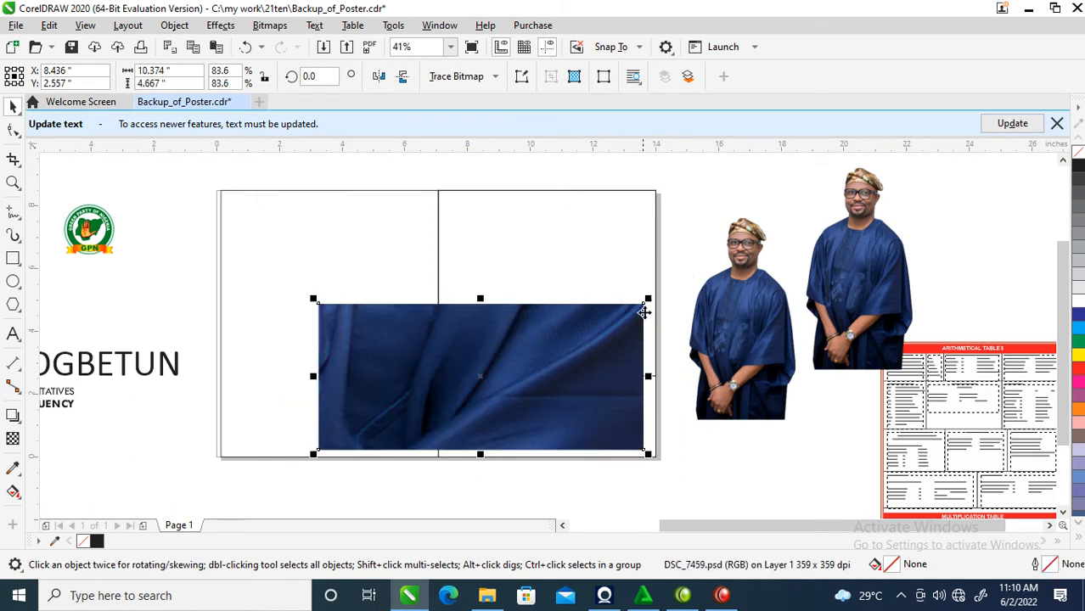
- Apply a Gaussian Blur with an 86.2-pixel radius to the blue fabric bitmap
left_click(270, 25)
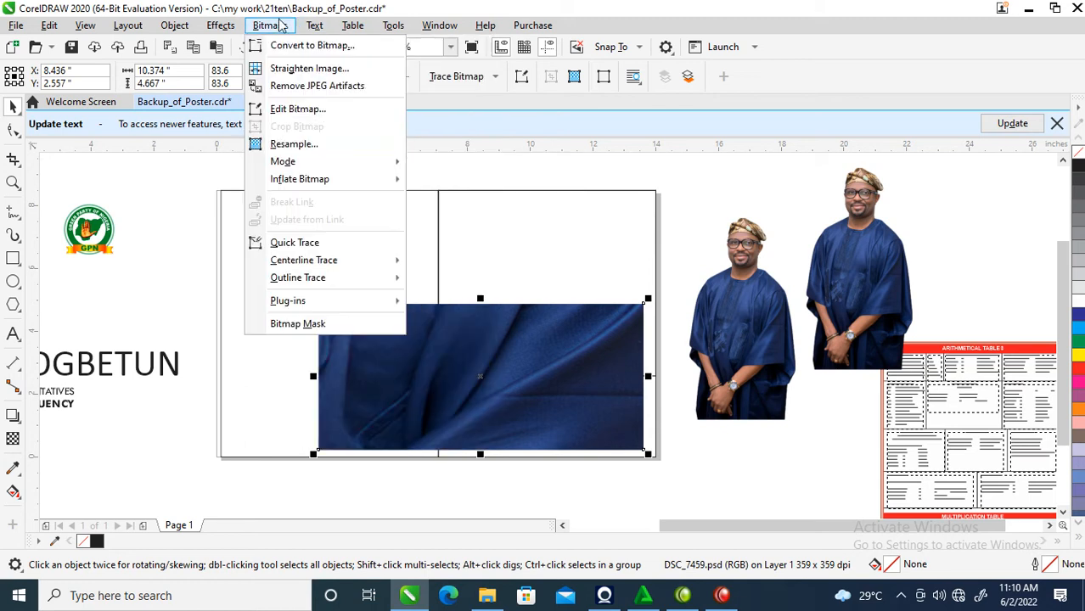
mouse_move(223, 28)
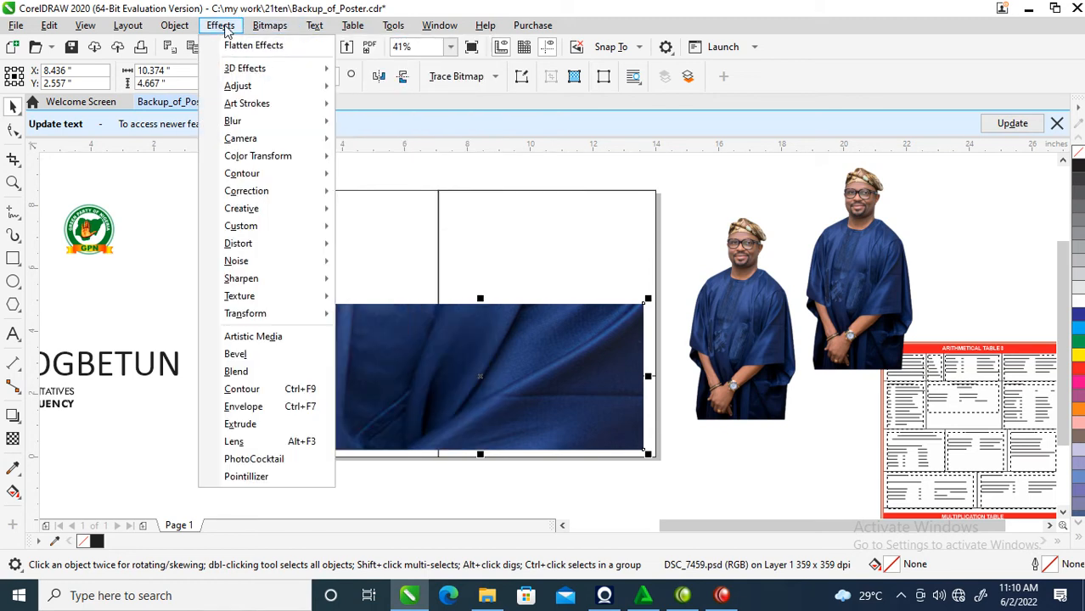
mouse_move(251, 209)
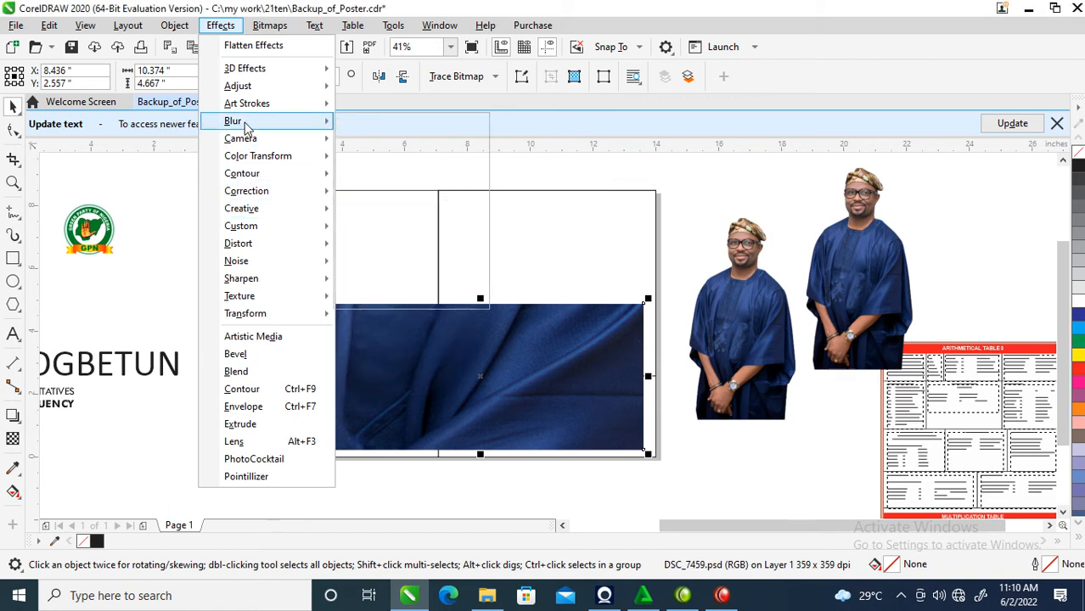
mouse_move(246, 126)
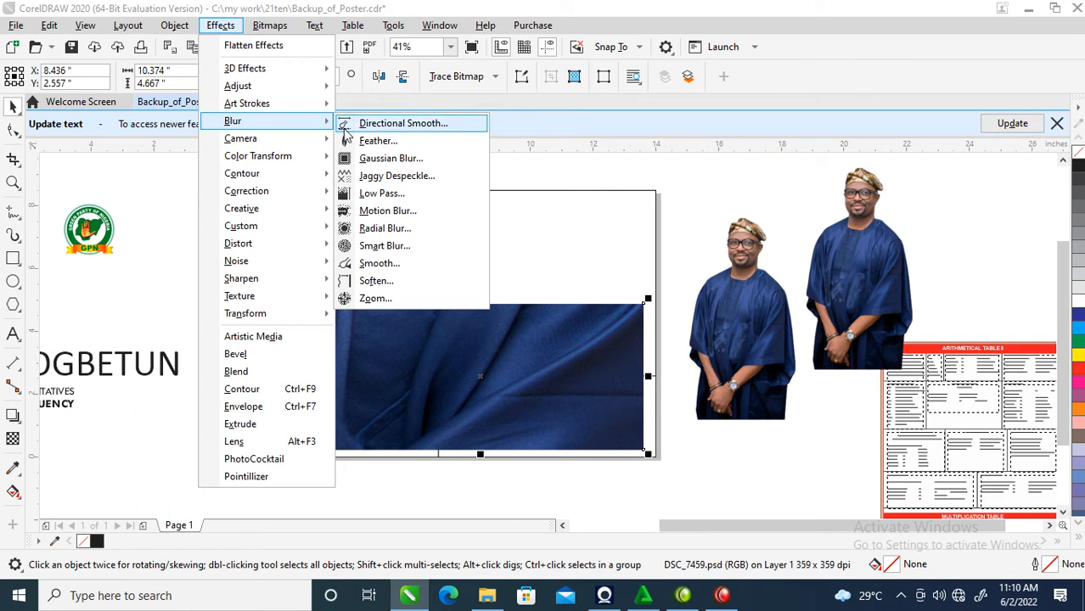
left_click(389, 160)
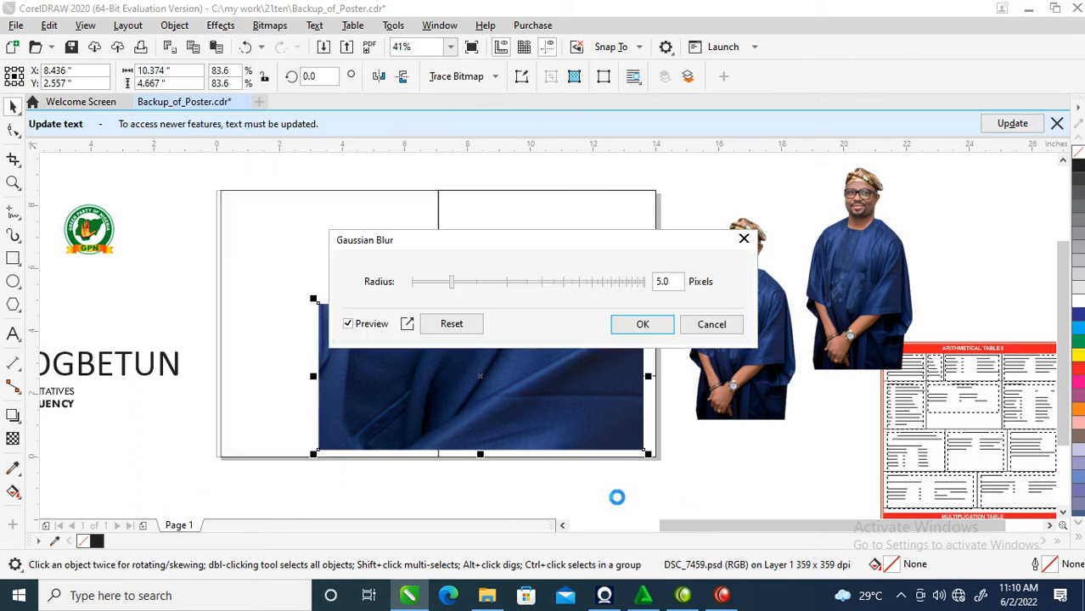
left_click_drag(489, 242, 749, 152)
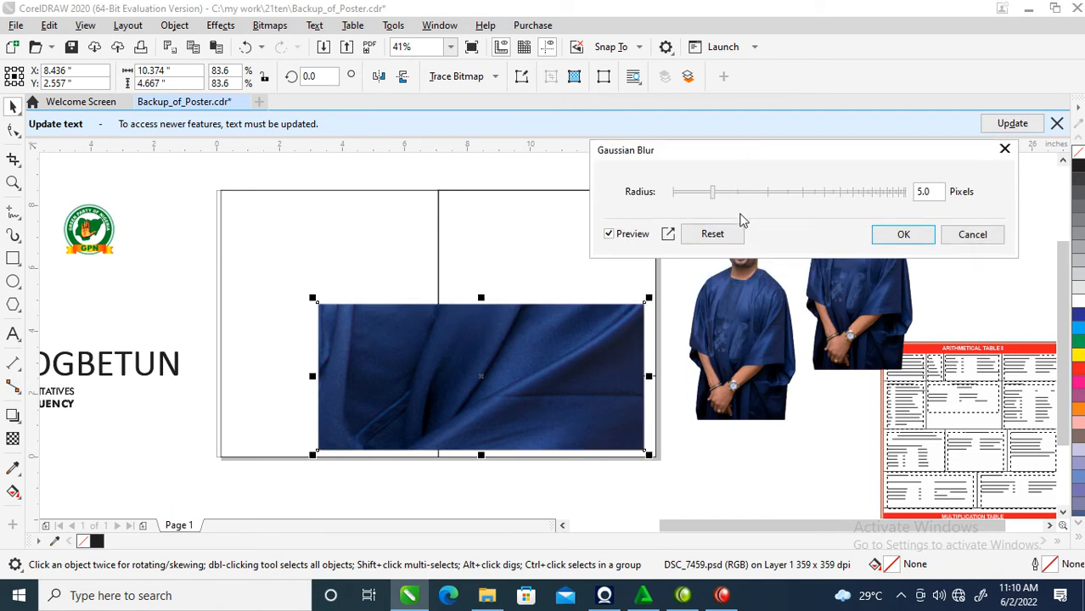
left_click_drag(713, 197, 782, 203)
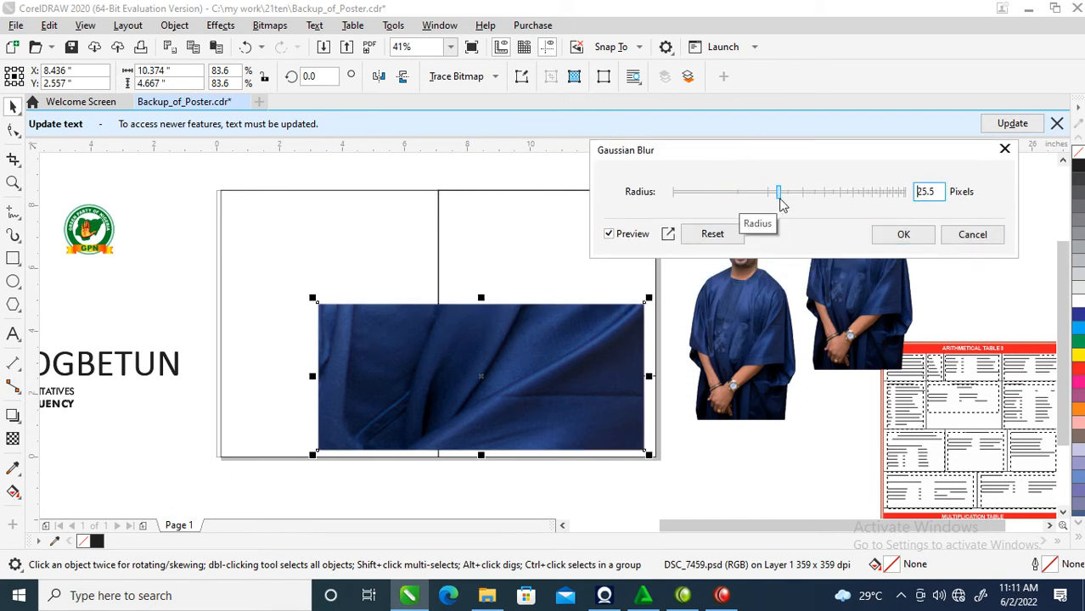
left_click_drag(781, 195, 799, 195)
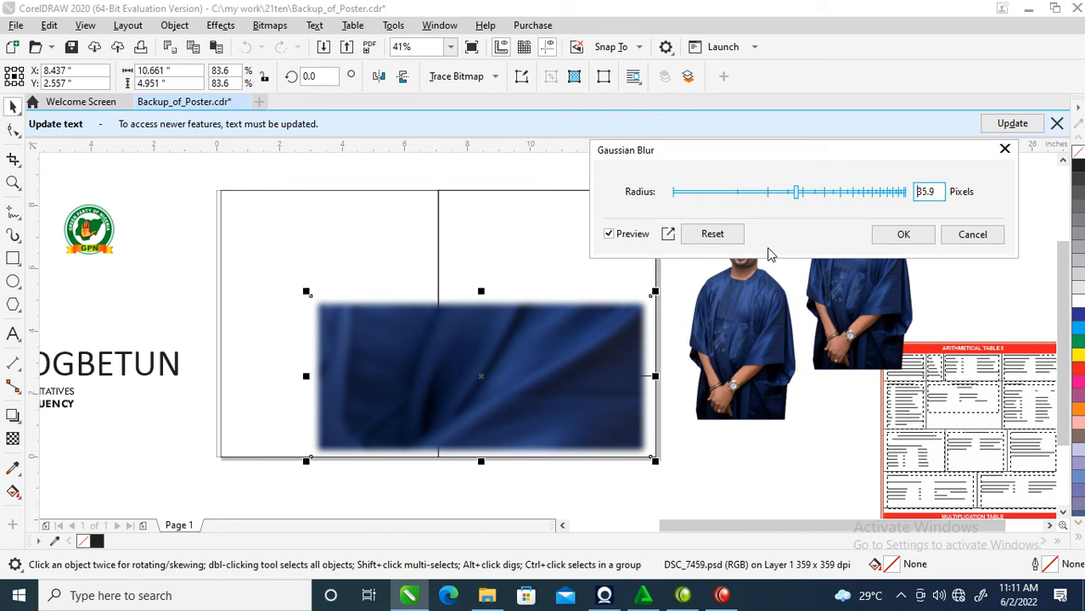
left_click_drag(799, 198, 842, 202)
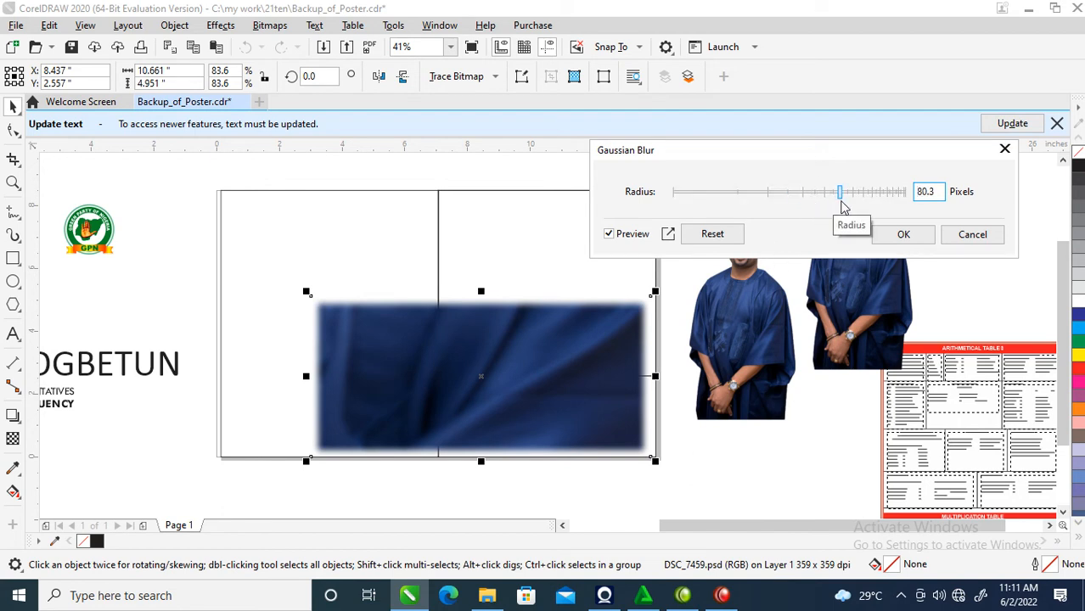
left_click_drag(841, 202, 846, 204)
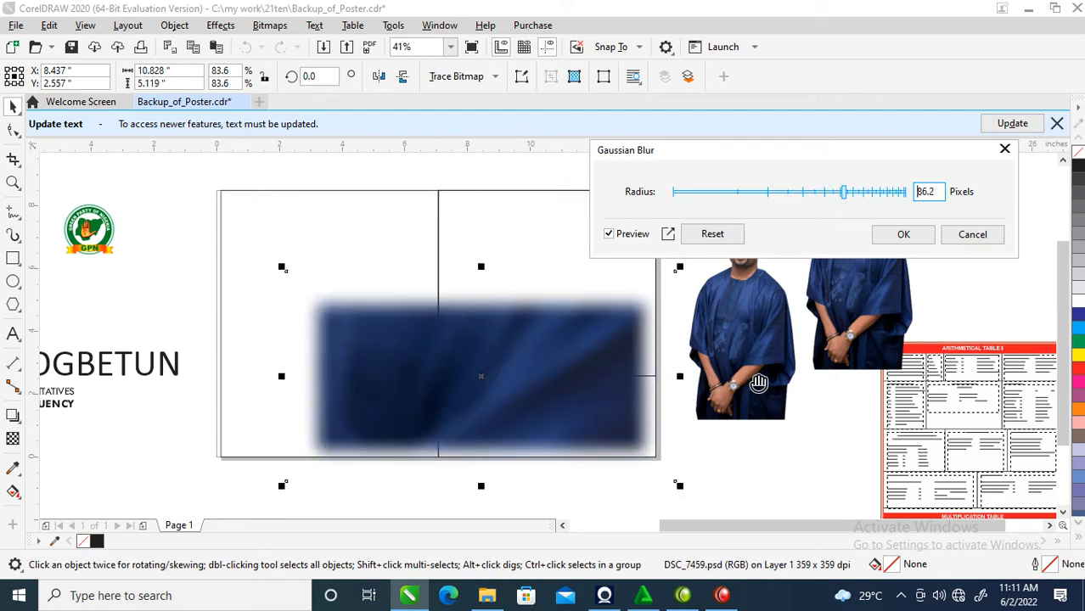
left_click(903, 240)
- Move the blurred fabric toward the lower part of the page and PowerClip it inside the full-height right panel rectangle
left_click_drag(554, 355, 472, 390)
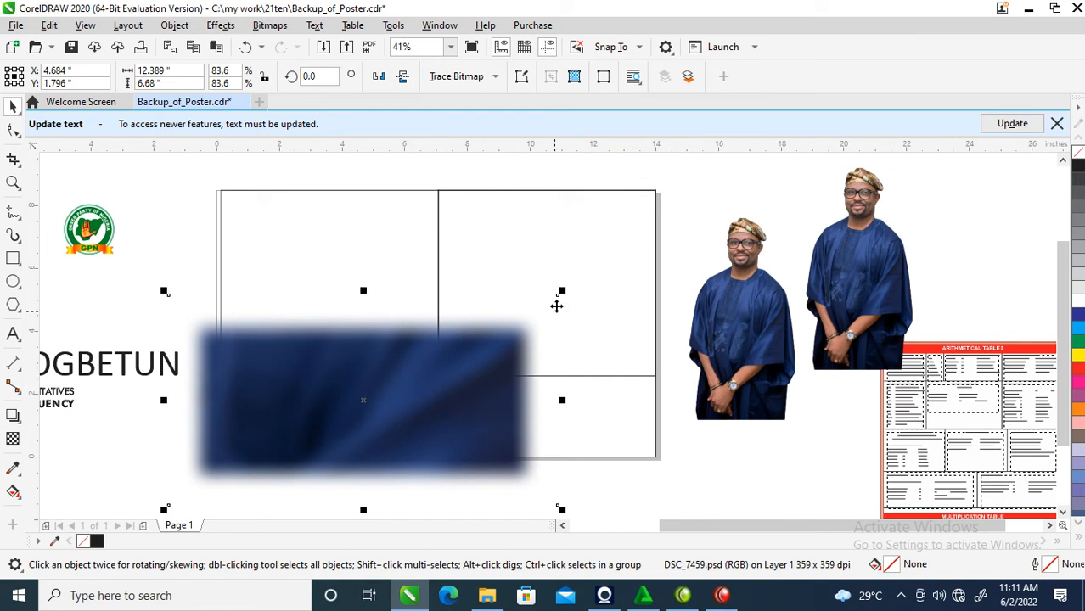
left_click(638, 310)
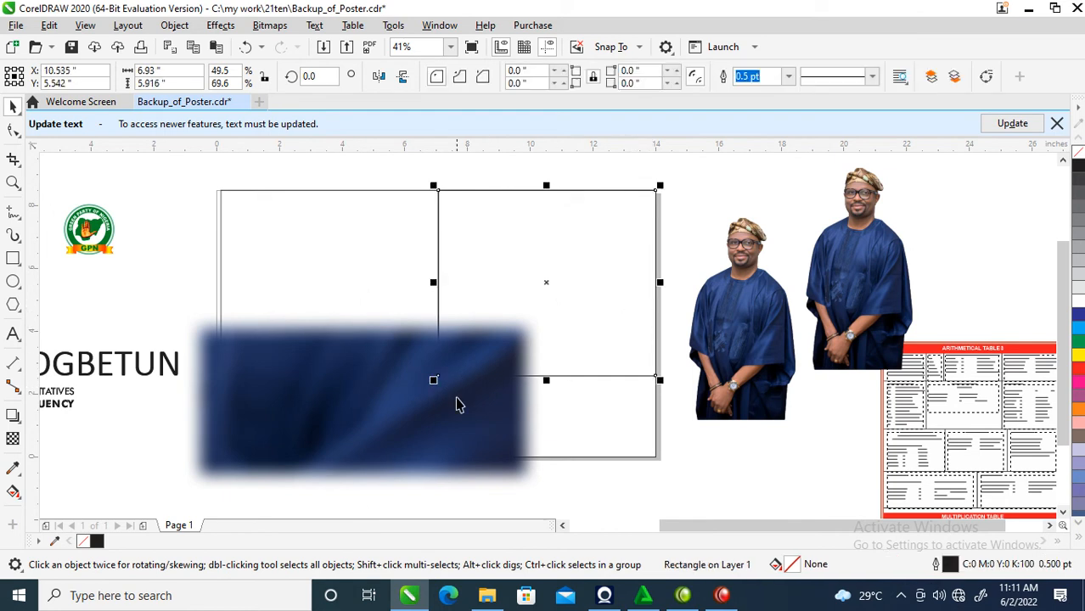
left_click_drag(387, 398, 574, 406)
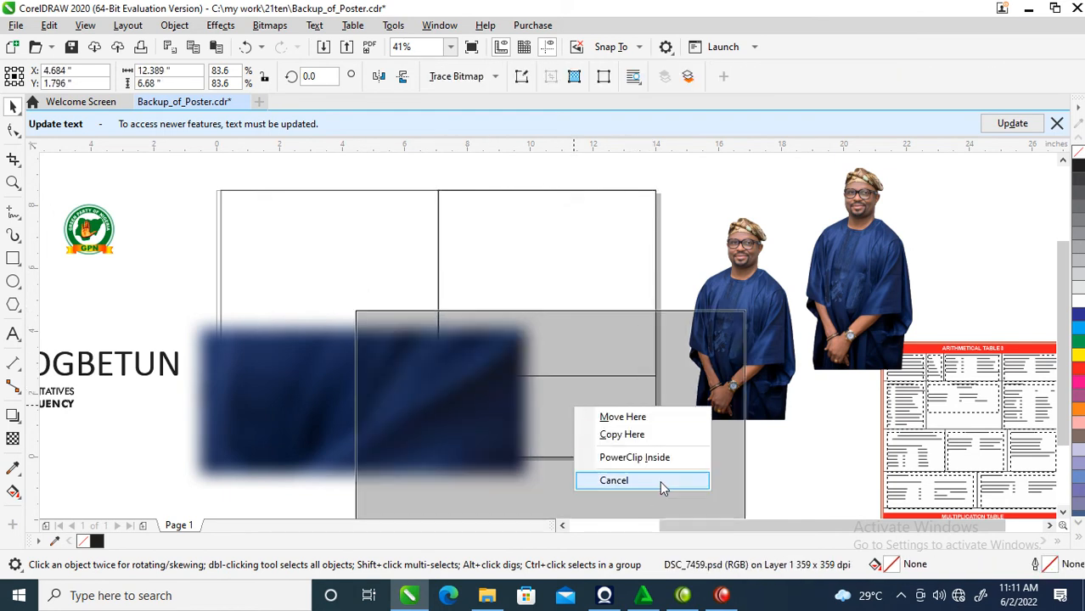
left_click(650, 455)
- Fill the upper rectangle of the right panel with light lavender, C27 M27 Y0 K0
left_click(561, 269)
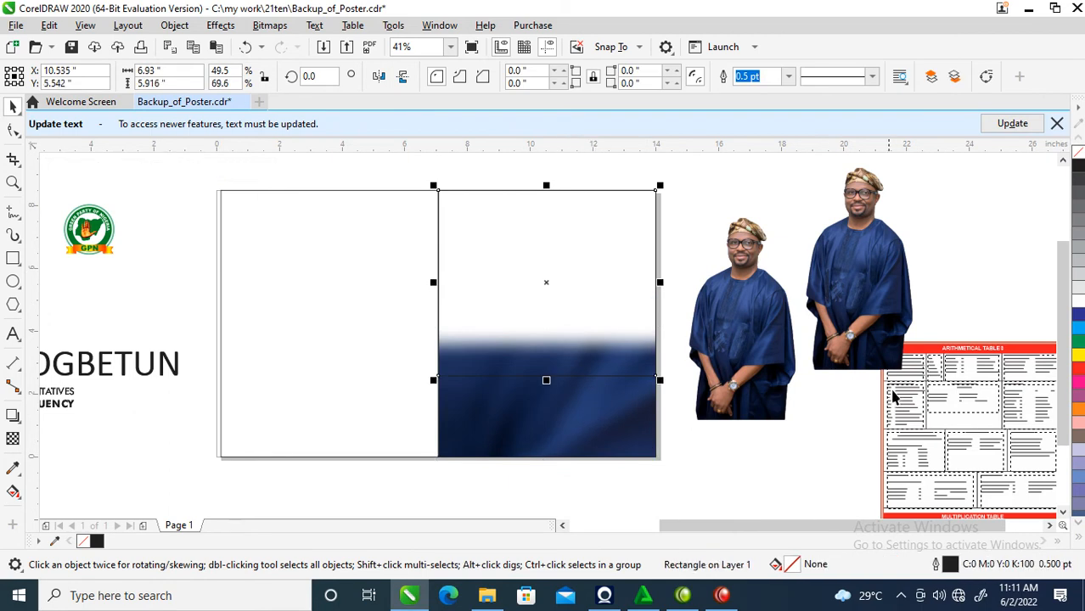
left_click(1080, 303)
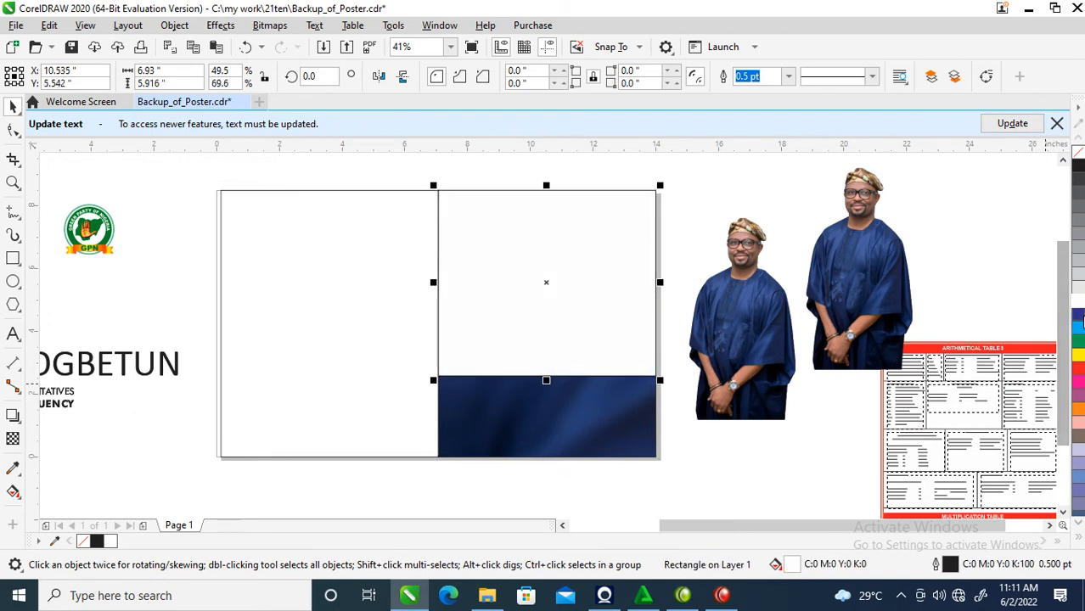
left_click(1080, 322)
left_click(1080, 321)
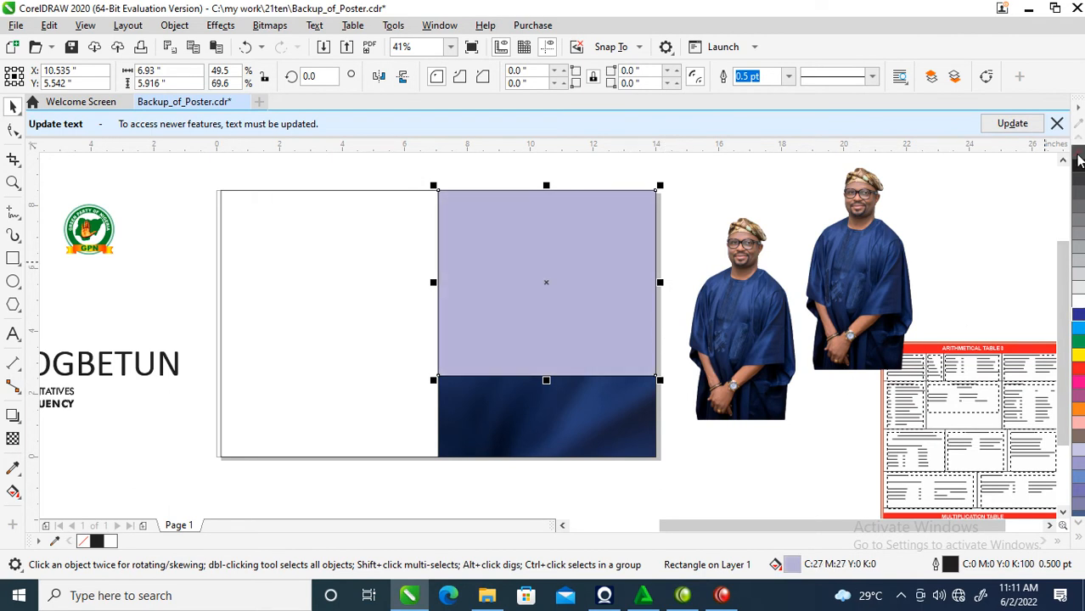
- Place one copy of the man's photo on the right panel at about X 11.83, Y 4.16 in, in front of the lavender rectangle
left_click_drag(744, 326, 746, 377)
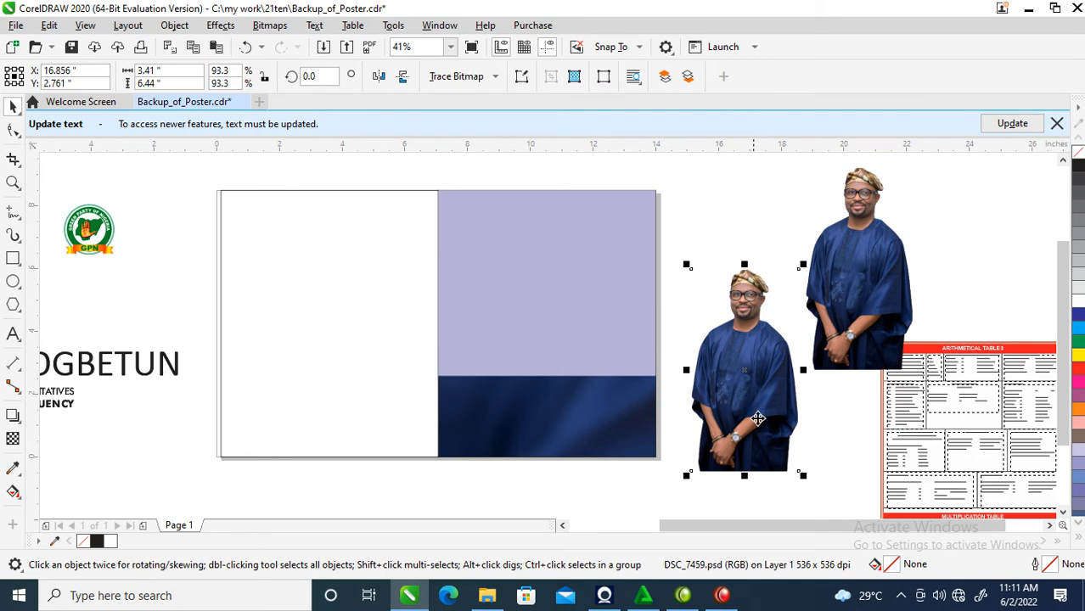
left_click_drag(761, 416, 621, 367)
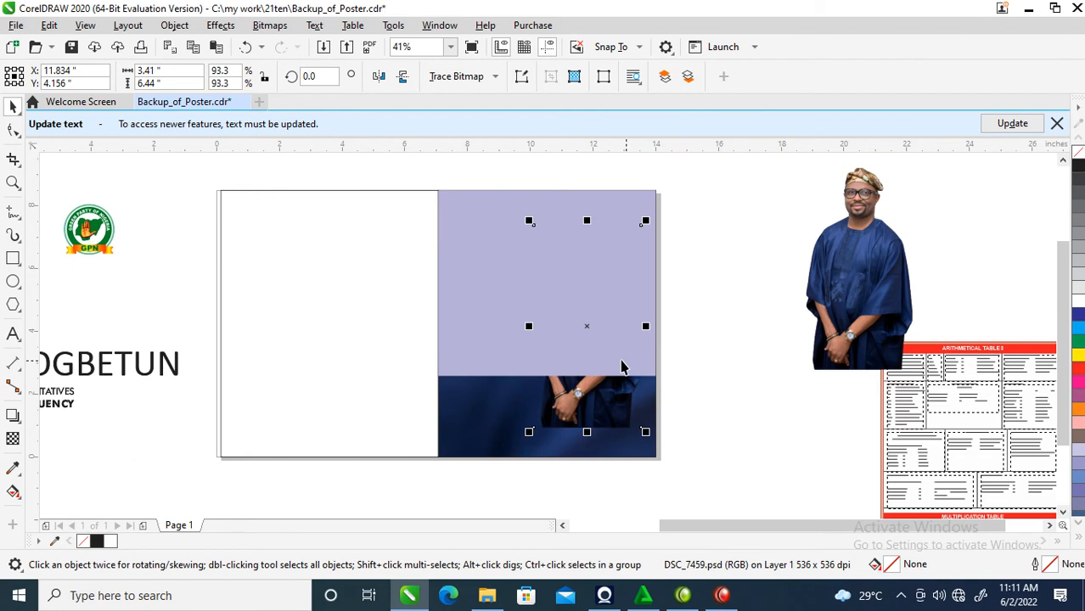
left_click(613, 417)
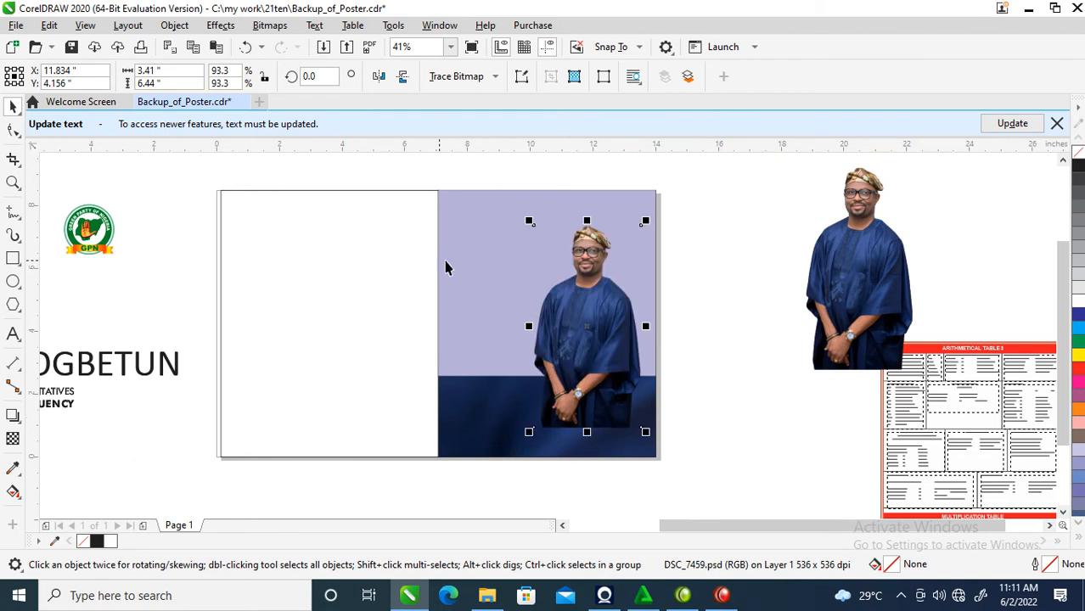
- Add a flat drop shadow to the man's photo, cast down and to the left with offsets of about -0.3 and -0.21 in
key("z")
left_click_drag(326, 176, 686, 423)
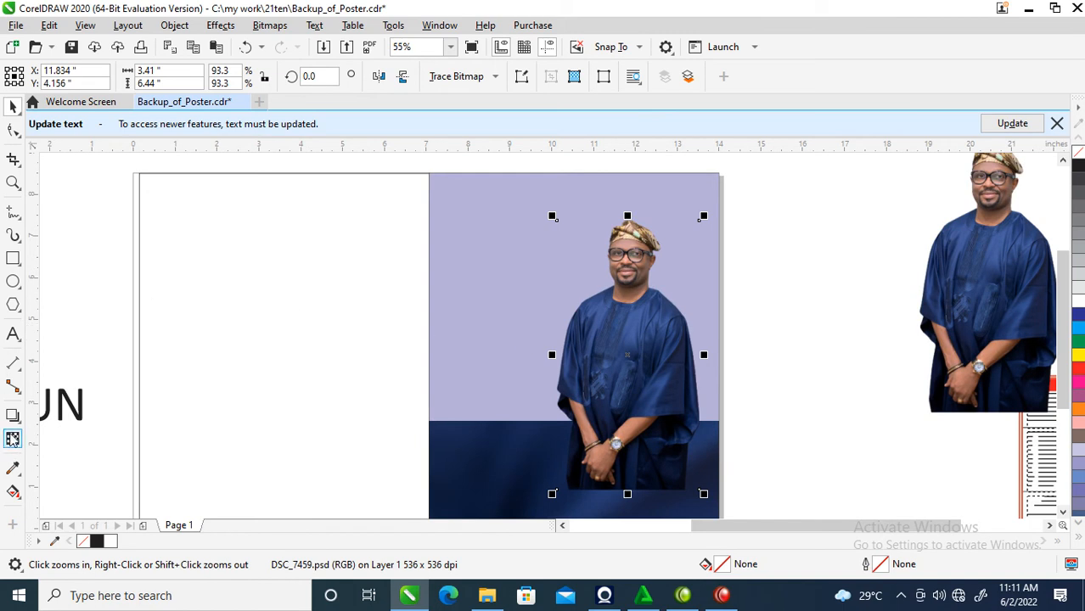
left_click(14, 417)
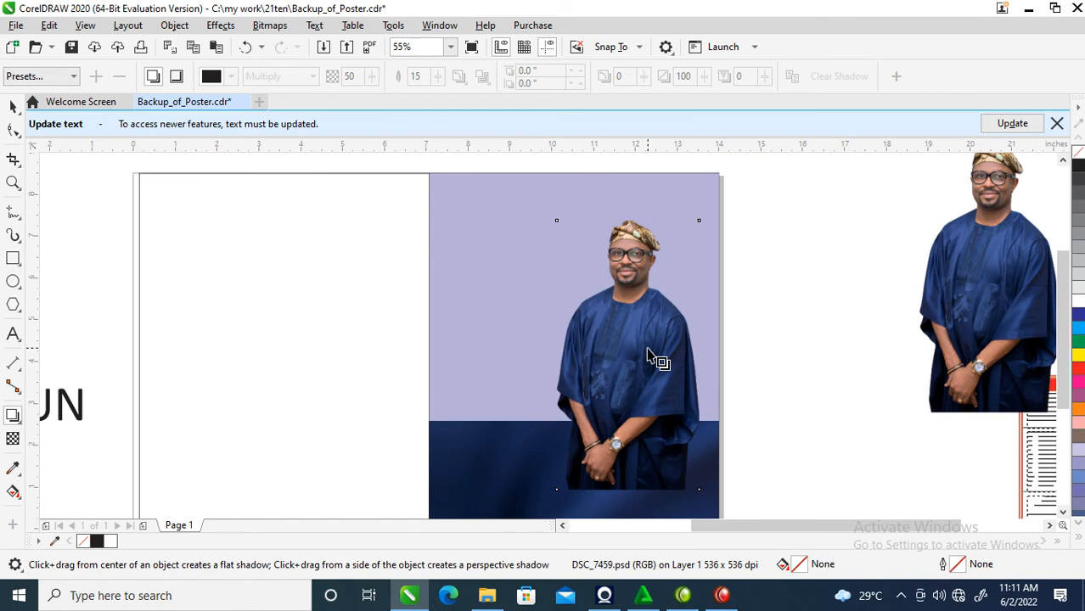
left_click_drag(628, 358, 545, 415)
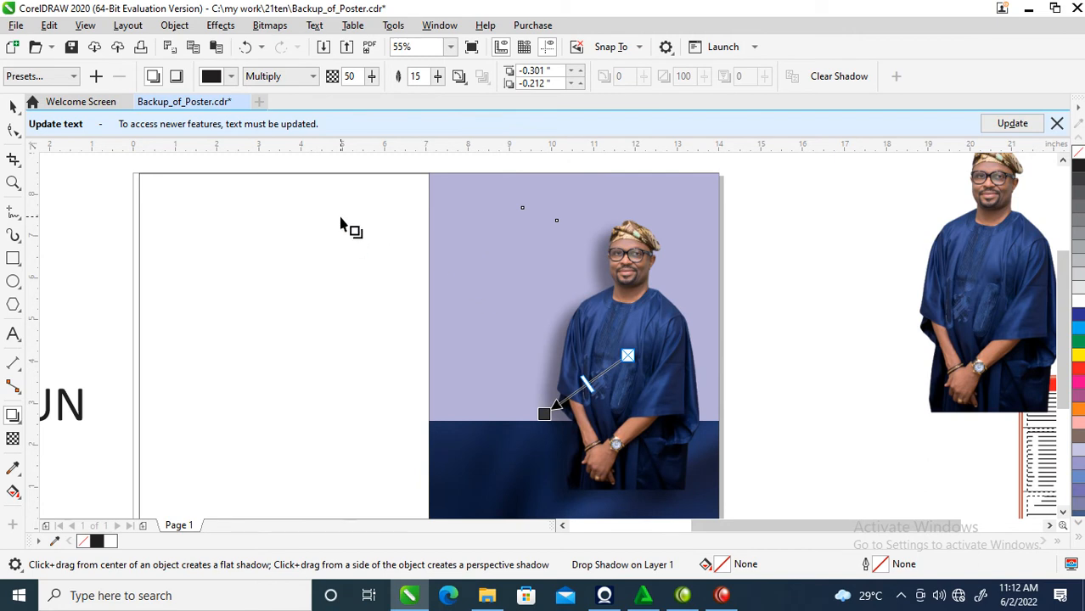
- Change the drop shadow's colour to dark blue, C100 M88 Y11 K58
left_click(231, 77)
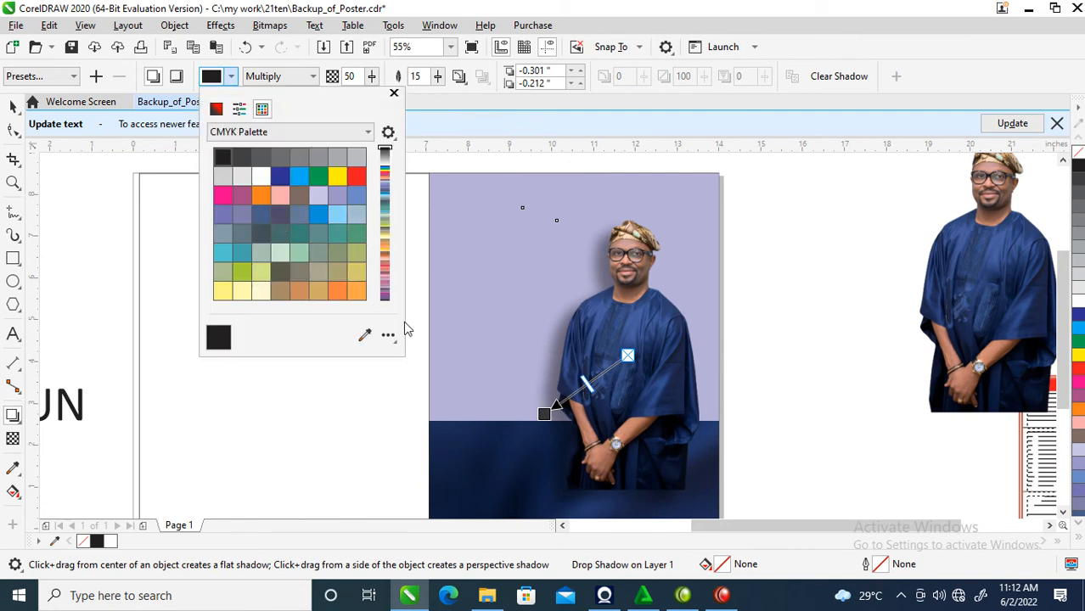
left_click(280, 176)
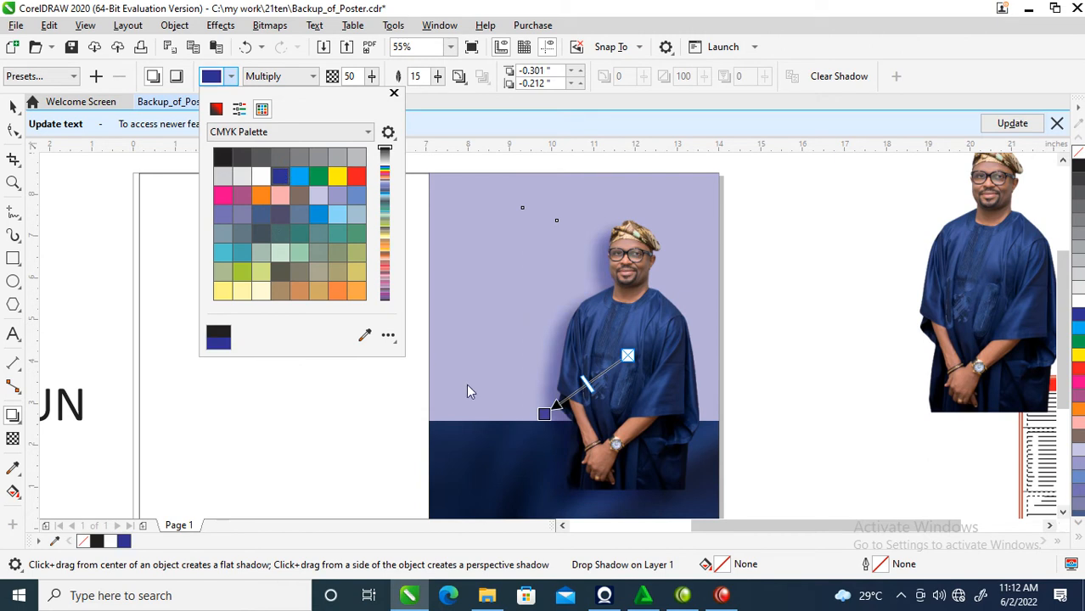
left_click(215, 109)
mouse_move(272, 196)
left_mouse_down()
mouse_move(314, 196)
mouse_move(313, 211)
left_mouse_up()
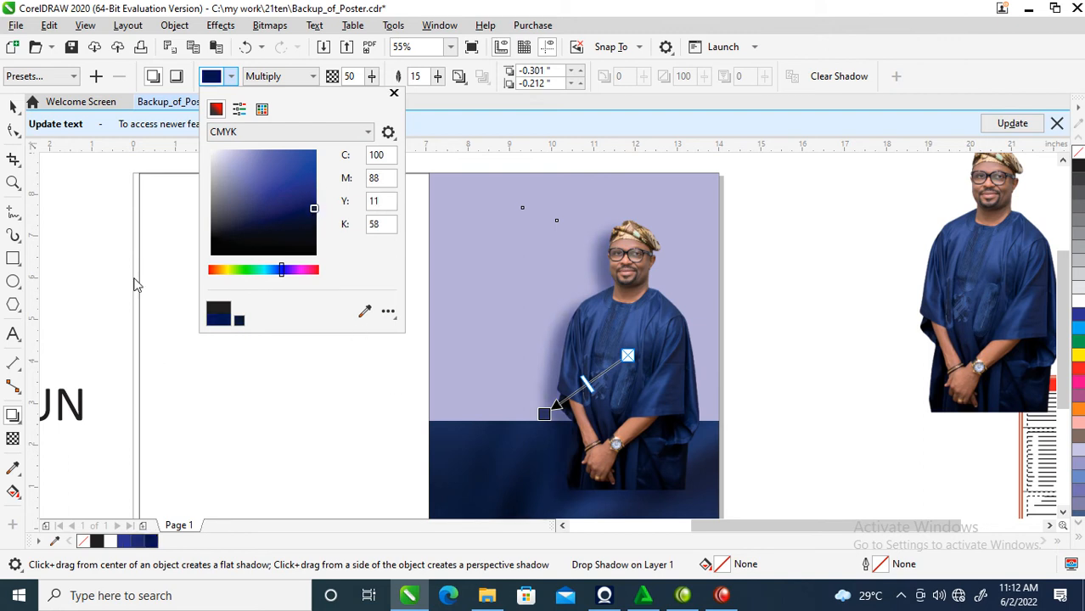
left_click(394, 93)
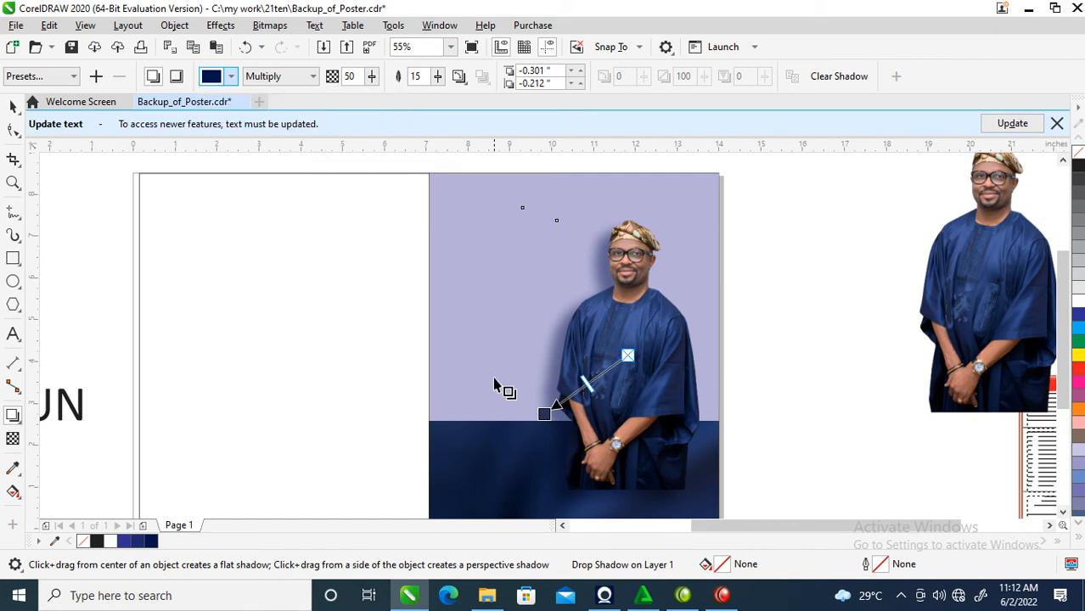
- Break the drop shadow apart from the man's photo and shift the photo to about X 11.72, Y 3.97 in
left_click(175, 27)
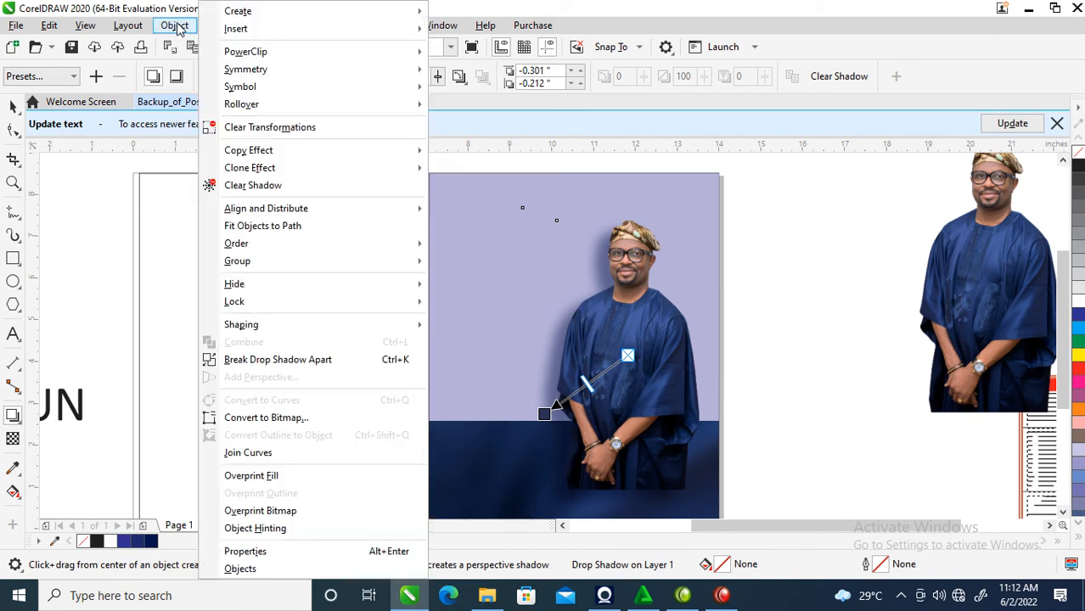
left_click(280, 360)
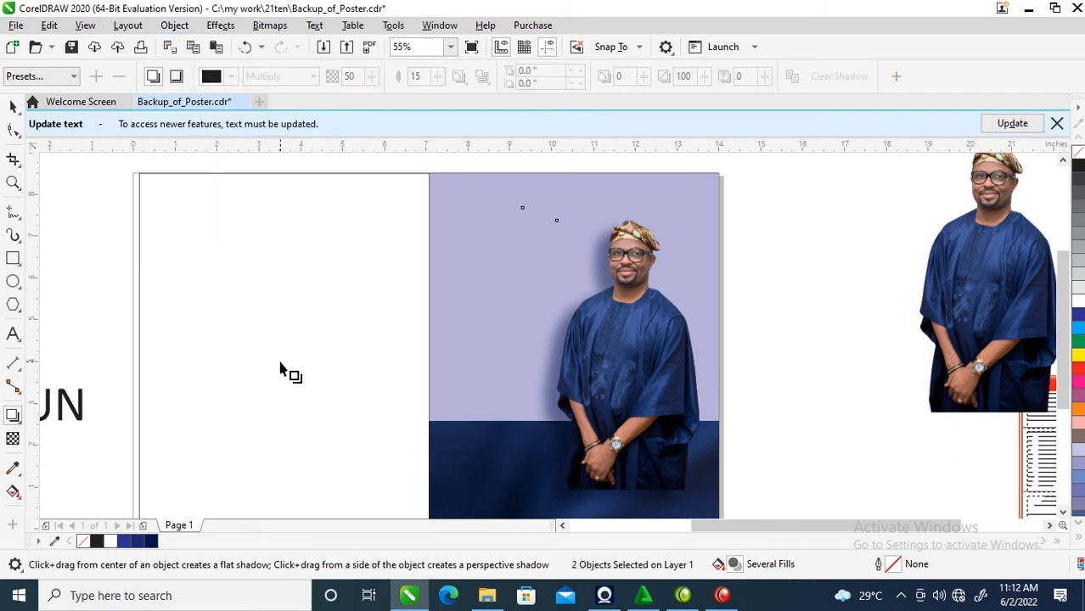
mouse_move(620, 378)
left_mouse_down()
mouse_move(663, 381)
mouse_move(659, 390)
mouse_move(637, 384)
mouse_move(637, 371)
mouse_move(633, 384)
left_mouse_up()
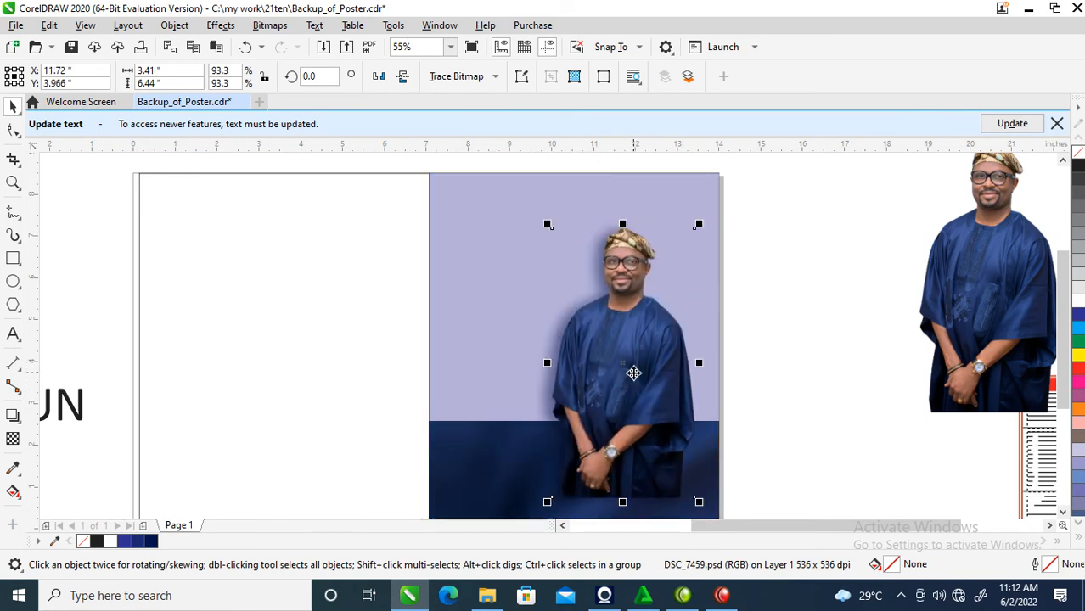
- Group the photo with its shadow and move the group across the page's right edge, to about X 15, Y 2.75 in
left_click_drag(812, 196, 487, 518)
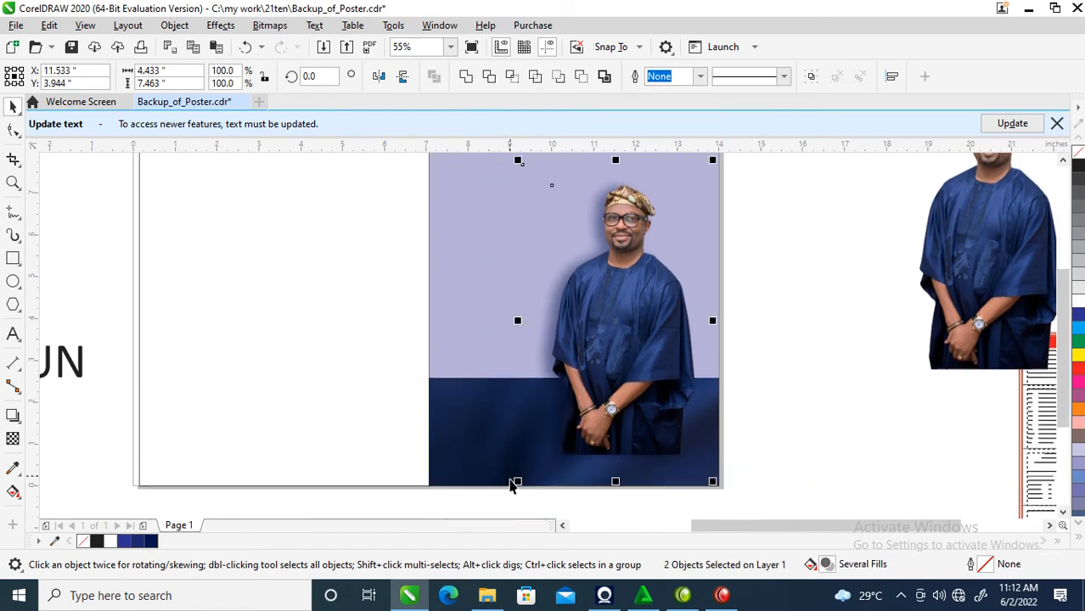
key("ctrl+g")
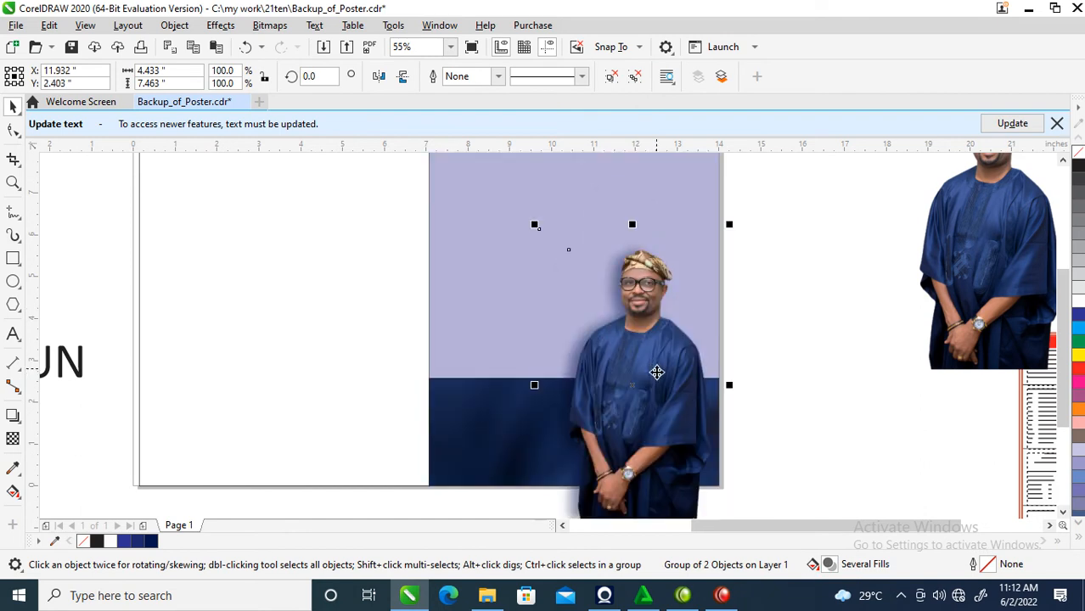
left_click_drag(654, 375, 544, 232)
left_click(754, 357)
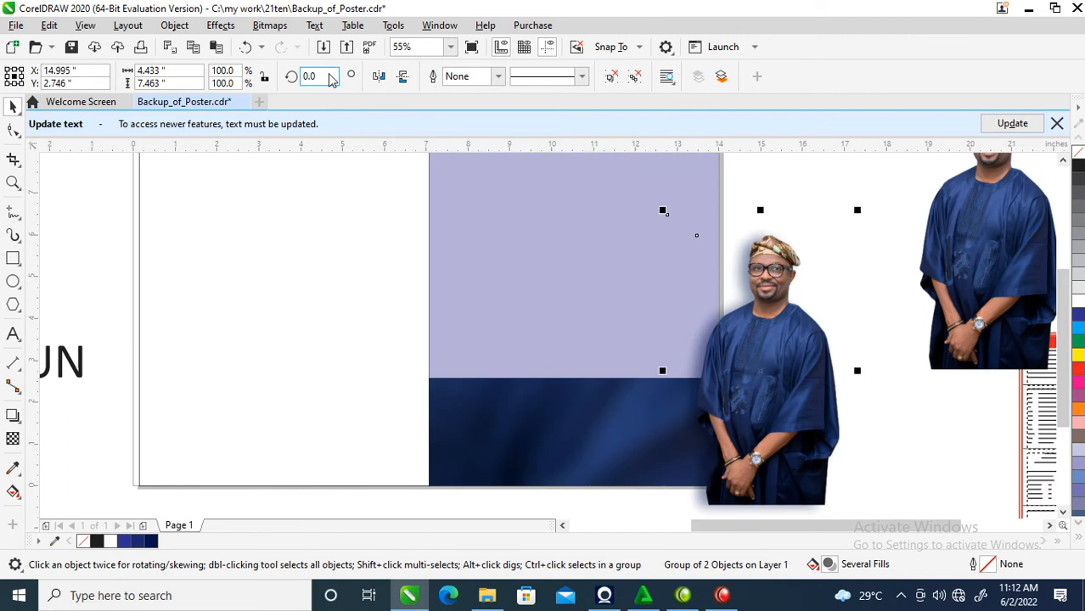
- PowerClip the grouped photo and shadow inside the lavender rectangle
left_click(188, 28)
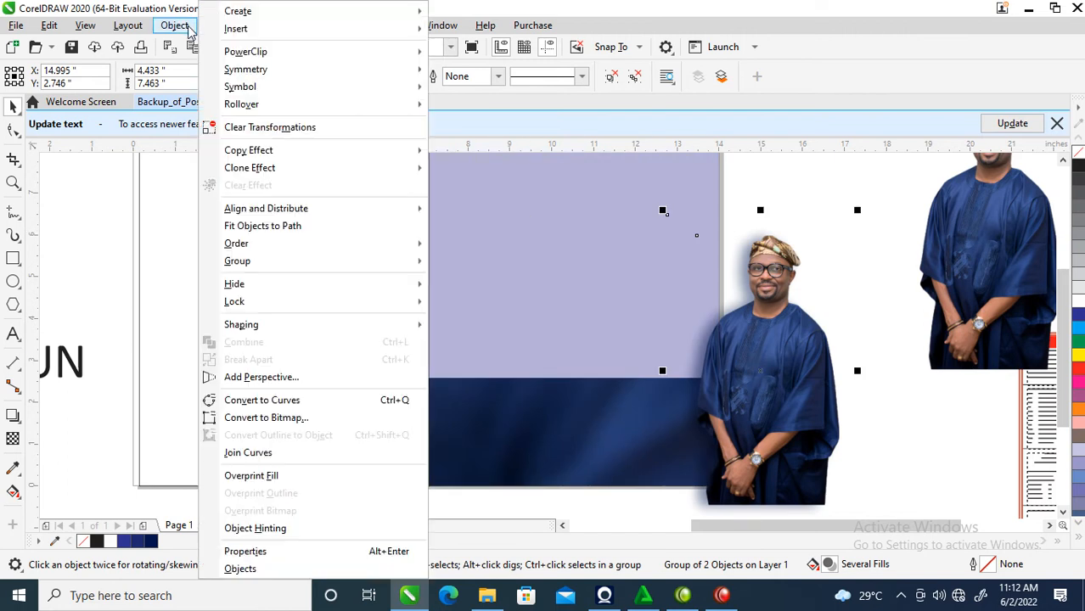
mouse_move(245, 57)
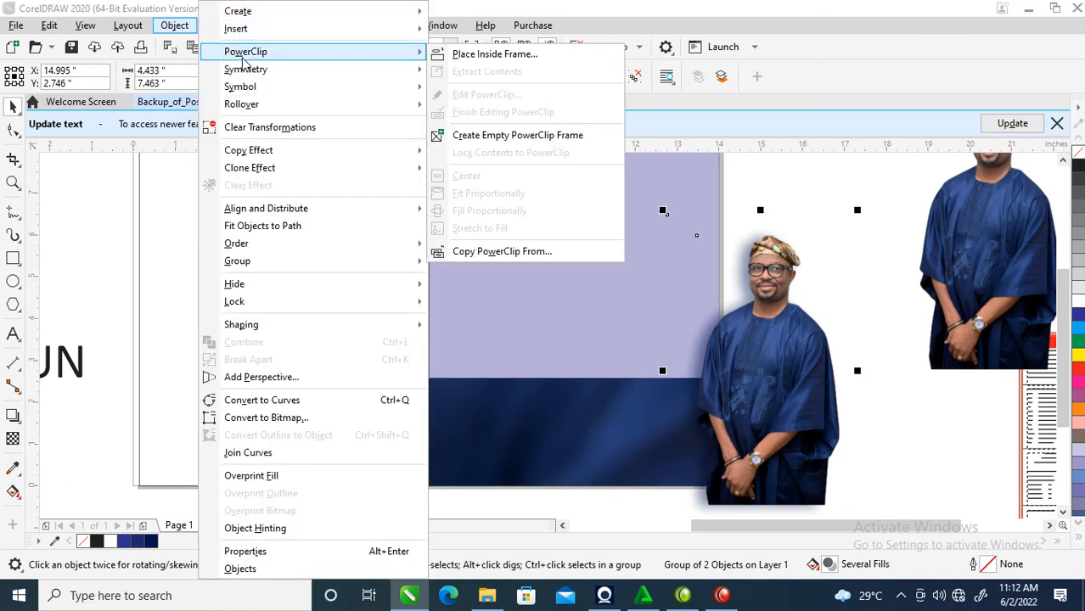
left_click(489, 55)
left_click(498, 282)
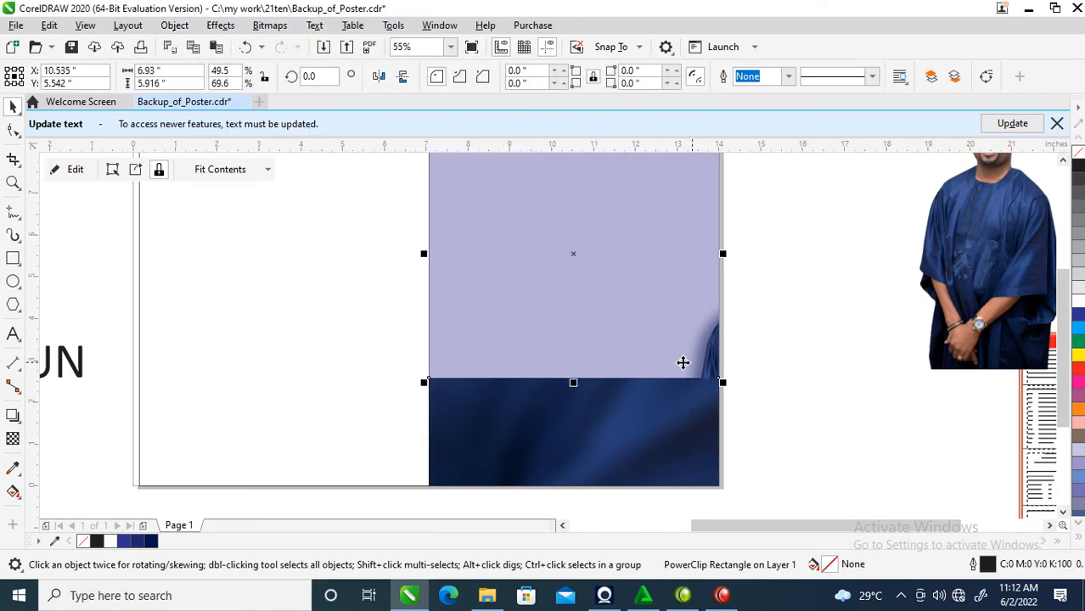
- Reposition the grouped photo and shadow inside the lavender frame, to about X 11.67, Y 4.48 in
left_click(710, 351, "ctrl")
left_click_drag(710, 353, 561, 320)
left_click(758, 291)
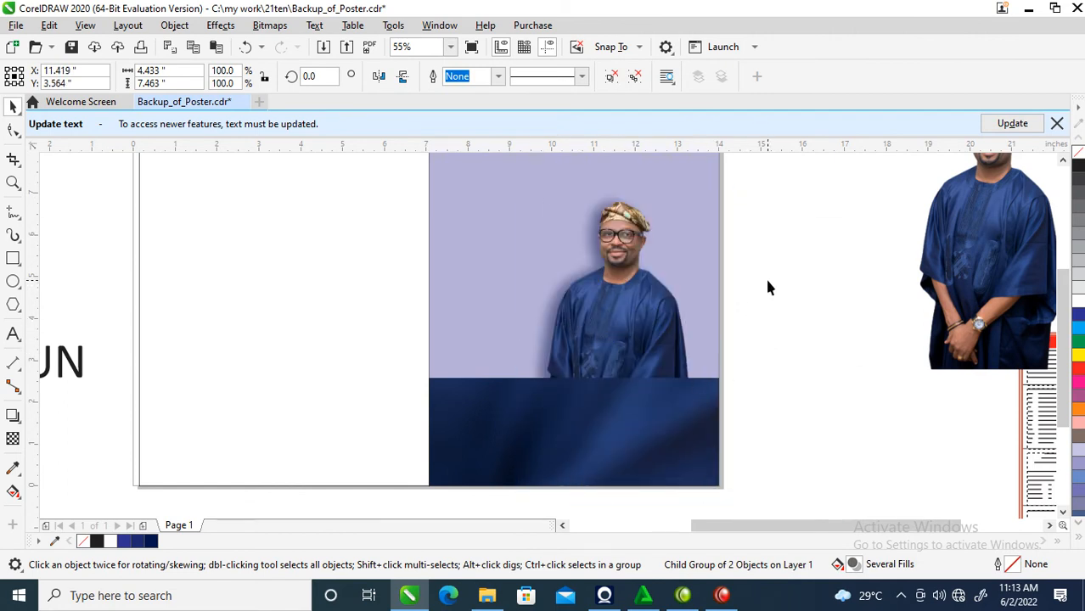
left_click(630, 318, "ctrl")
left_click_drag(630, 318, 641, 281)
scroll(643, 316, "down", 2)
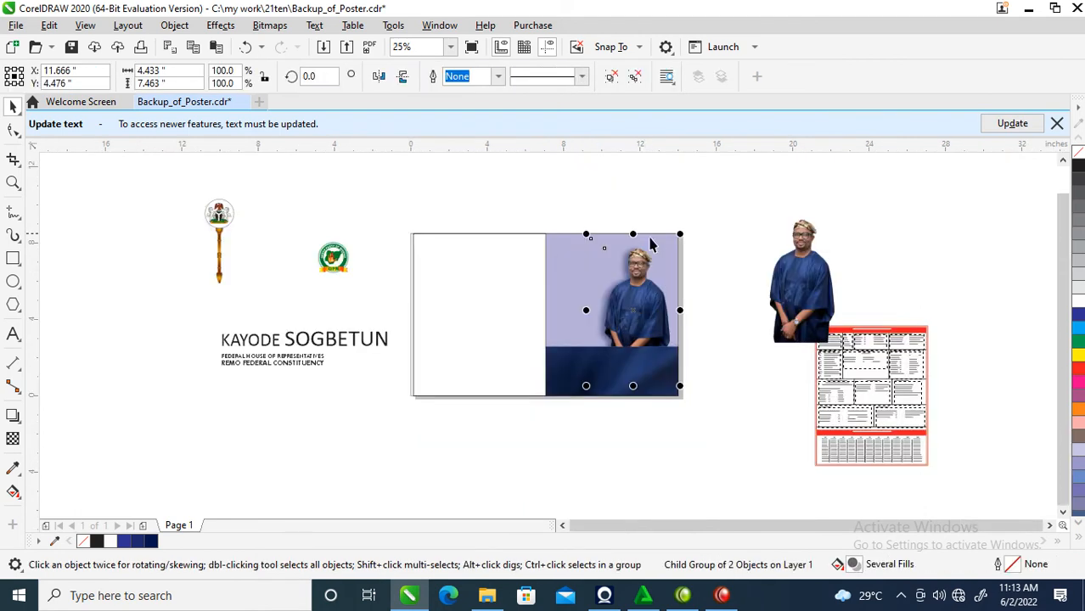
- Scale the framed photo group up to 145% and shift it to about X 11.59, Y 3.24 in
key("z")
left_click_drag(446, 198, 731, 403)
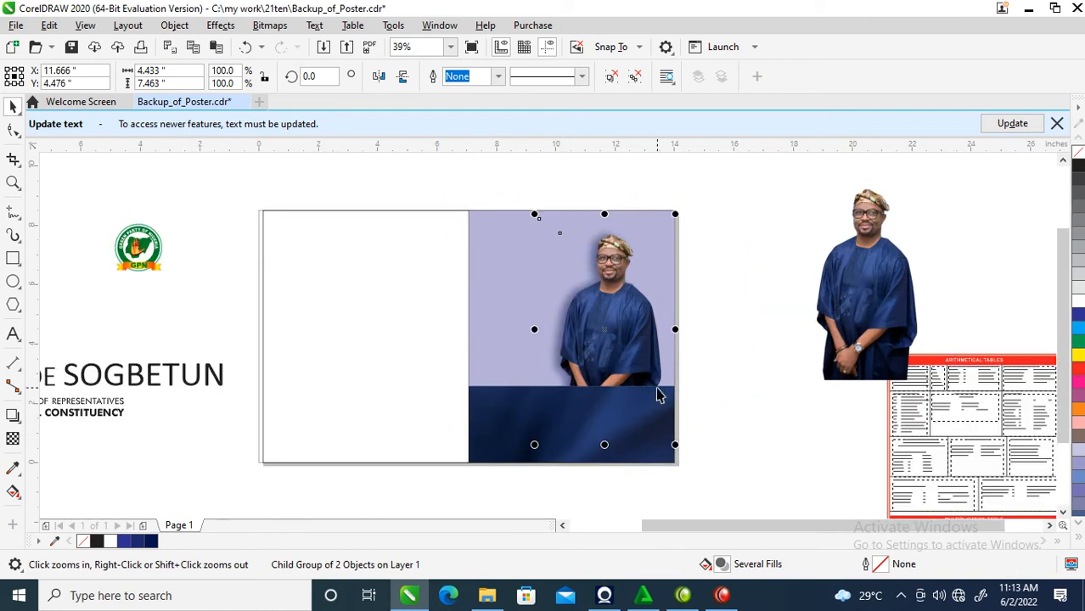
left_click_drag(677, 447, 707, 496)
left_click_drag(616, 254, 632, 347)
left_click(748, 290)
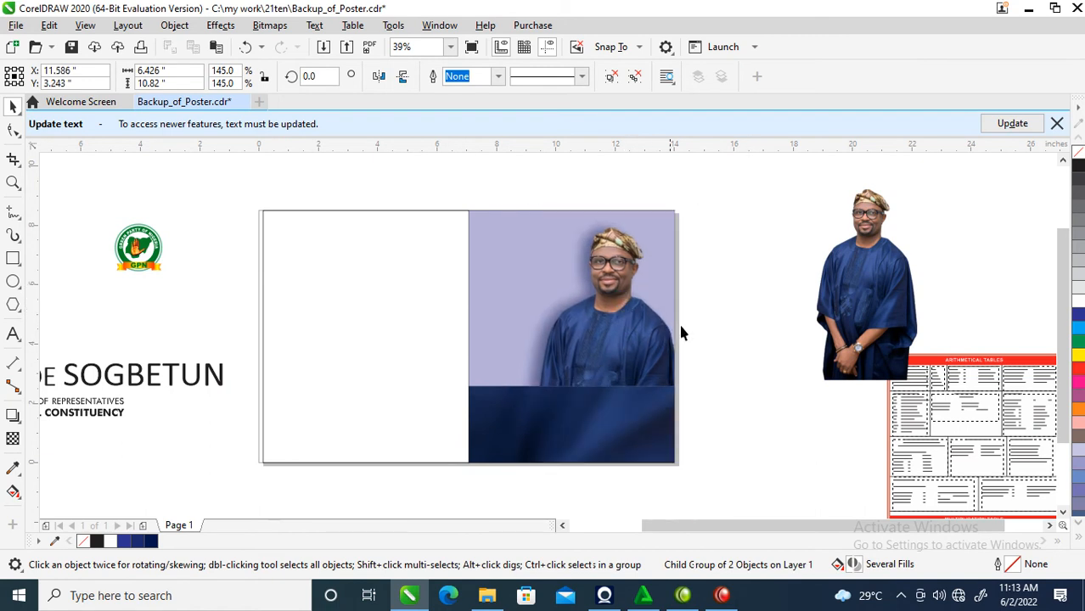
- Fill the empty left panel with the photo panel's lavender, C27 M27 Y0 K0
key("z")
left_click_drag(201, 172, 673, 476)
key("space")
left_click(410, 355)
left_click_drag(566, 225, 425, 252)
left_click(501, 339)
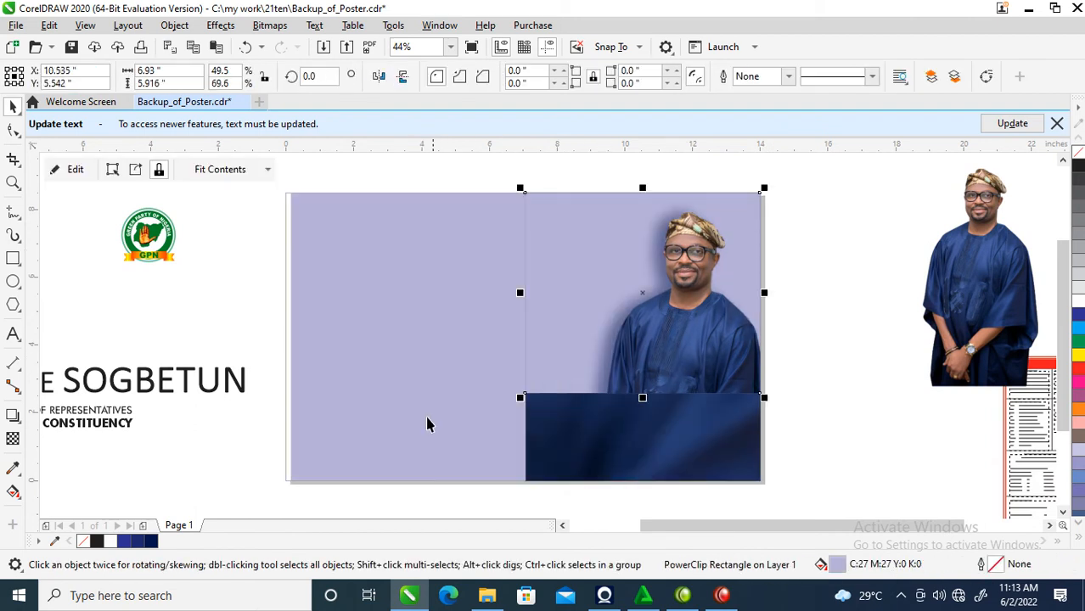
left_click(839, 282)
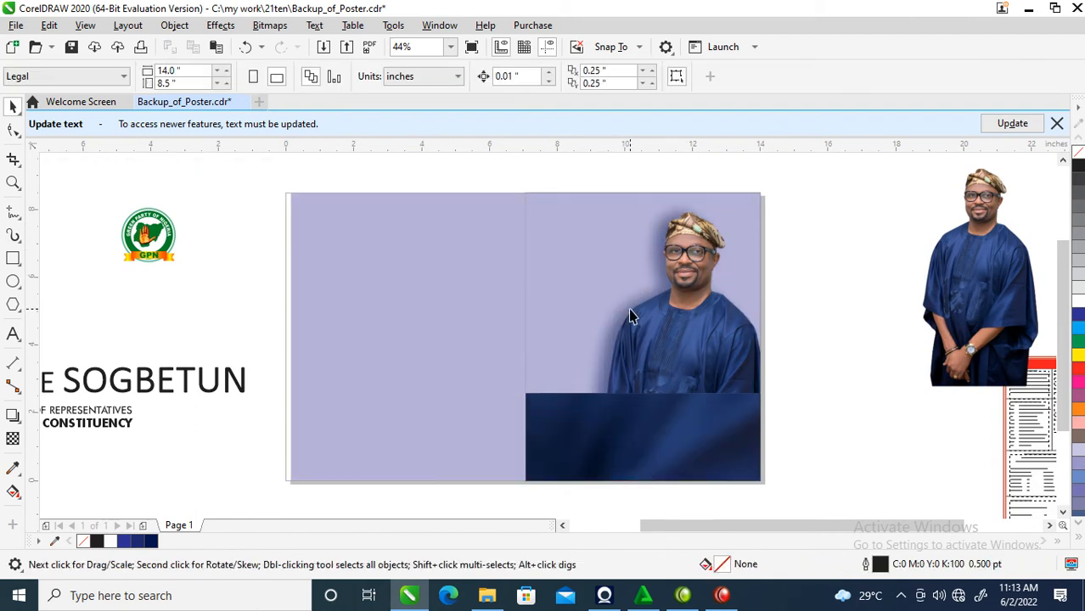
- Move the candidate's name and the two constituency lines onto the poster, to about X 5.88, Y 4.77 in
scroll(631, 317, "down", 2)
key("z")
left_click_drag(242, 199, 794, 421)
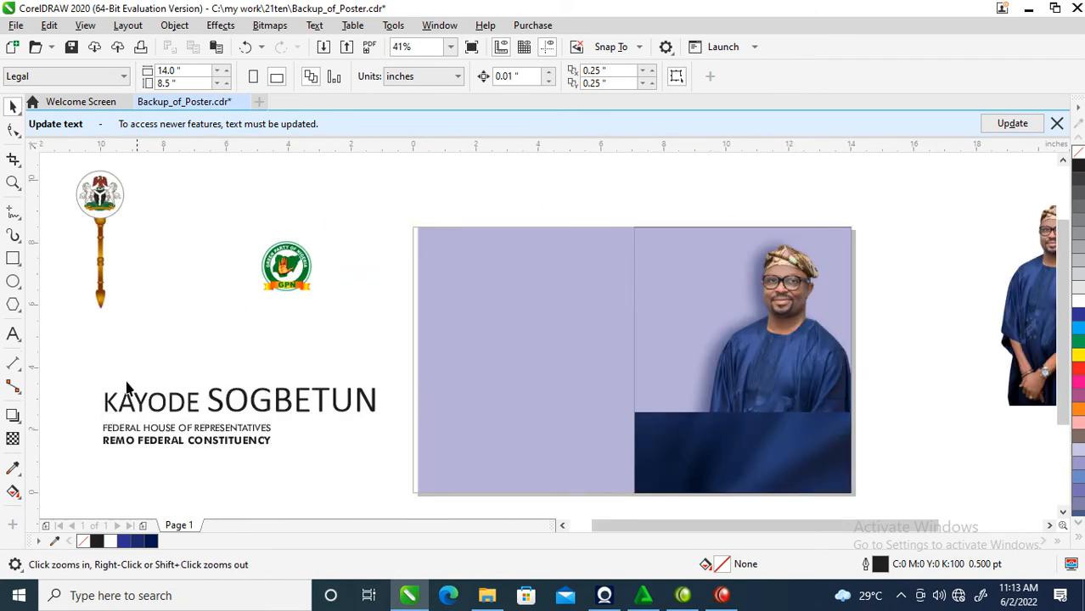
key("space")
left_click(247, 427)
left_click_drag(247, 427, 599, 370)
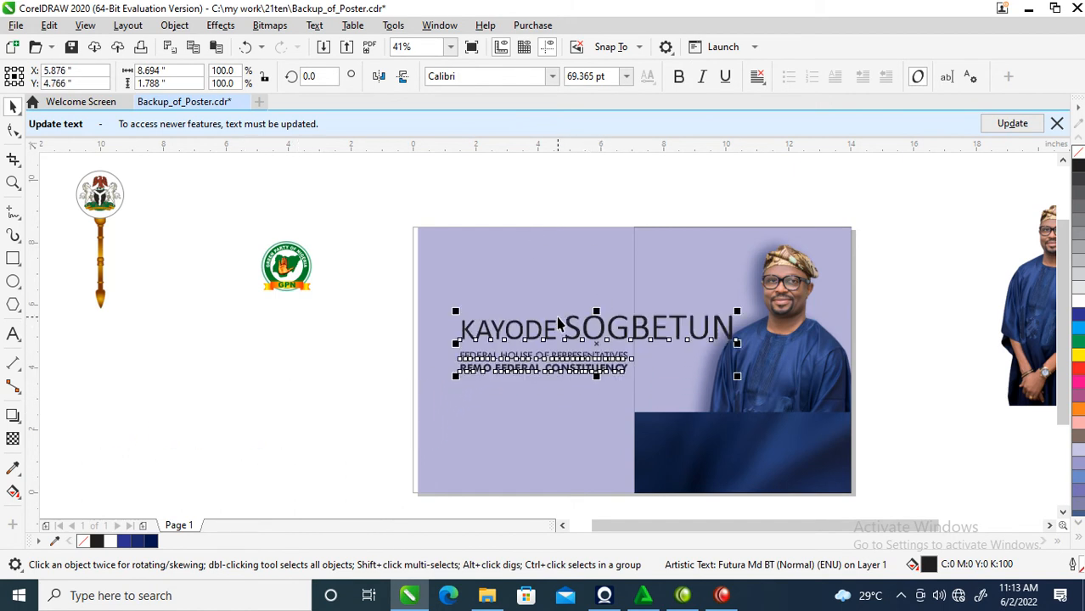
- Move only the candidate's name line across his chest, to about X 10.51, Y 5.3 in
key("z")
left_click_drag(352, 204, 769, 398)
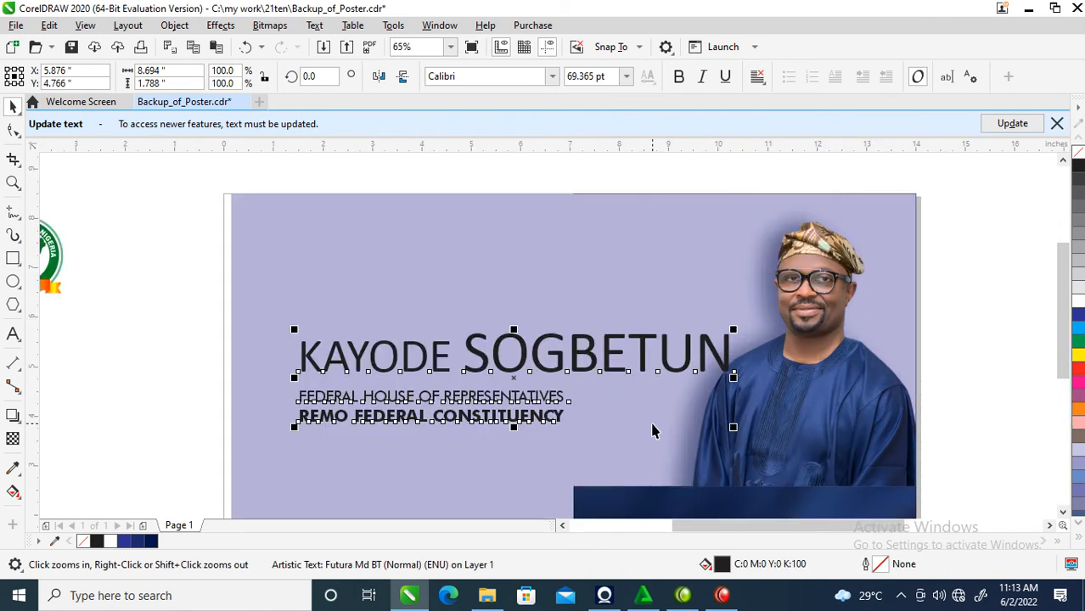
key("space")
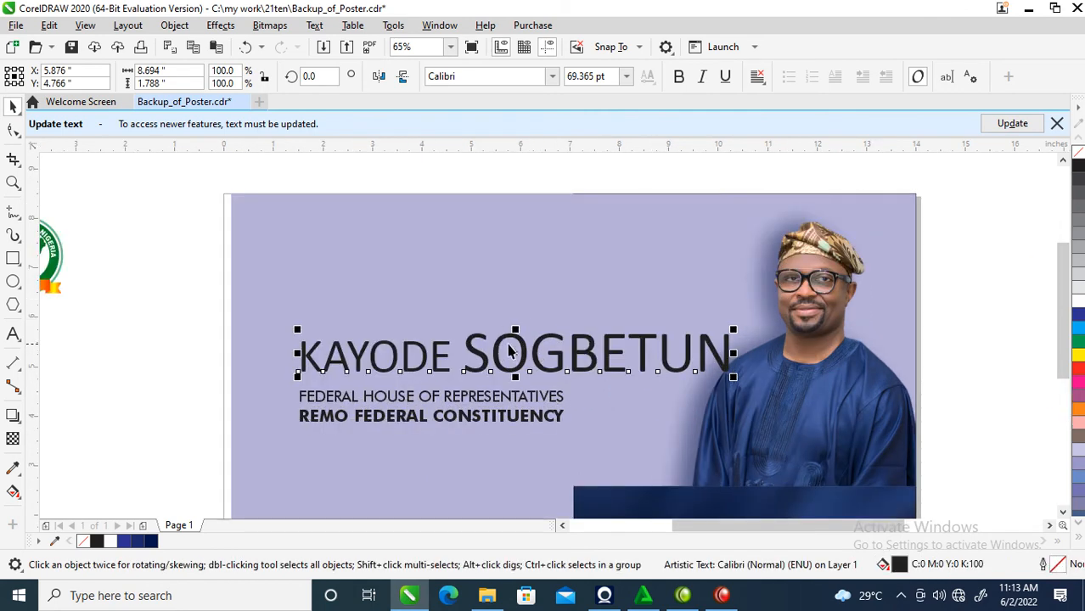
left_click_drag(524, 347, 751, 346)
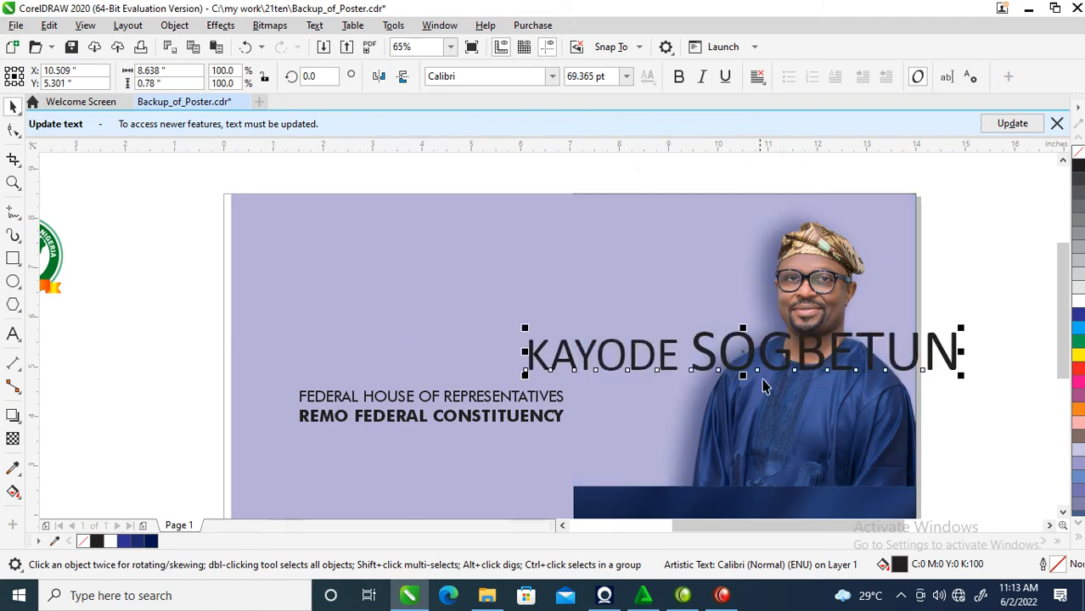
- Try FuturaTEE on the candidate's name, and set its font to Hello Paris Serif
left_click(553, 75)
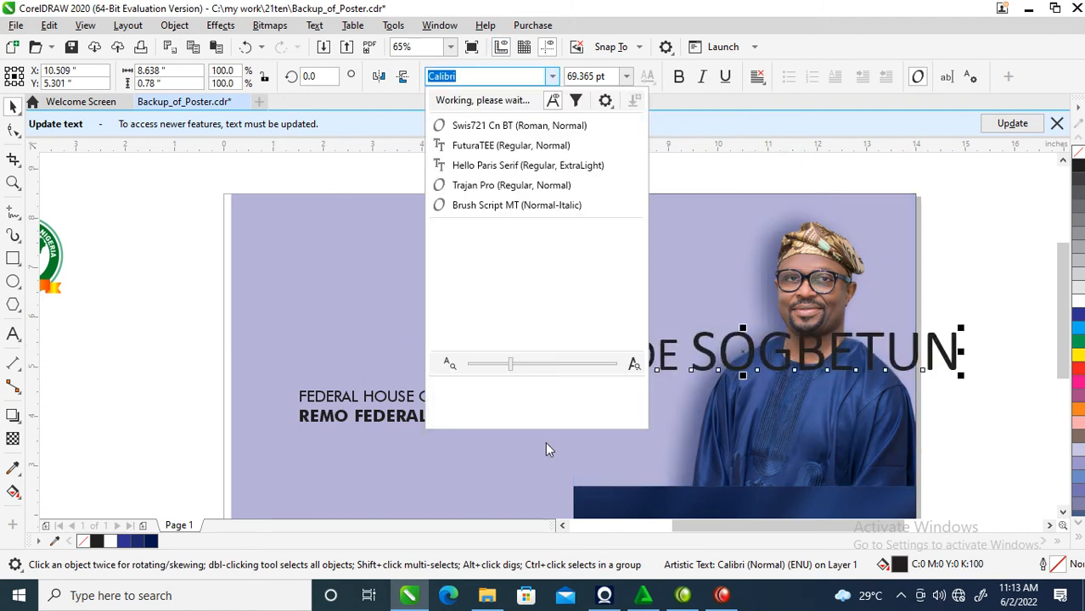
left_click(508, 146)
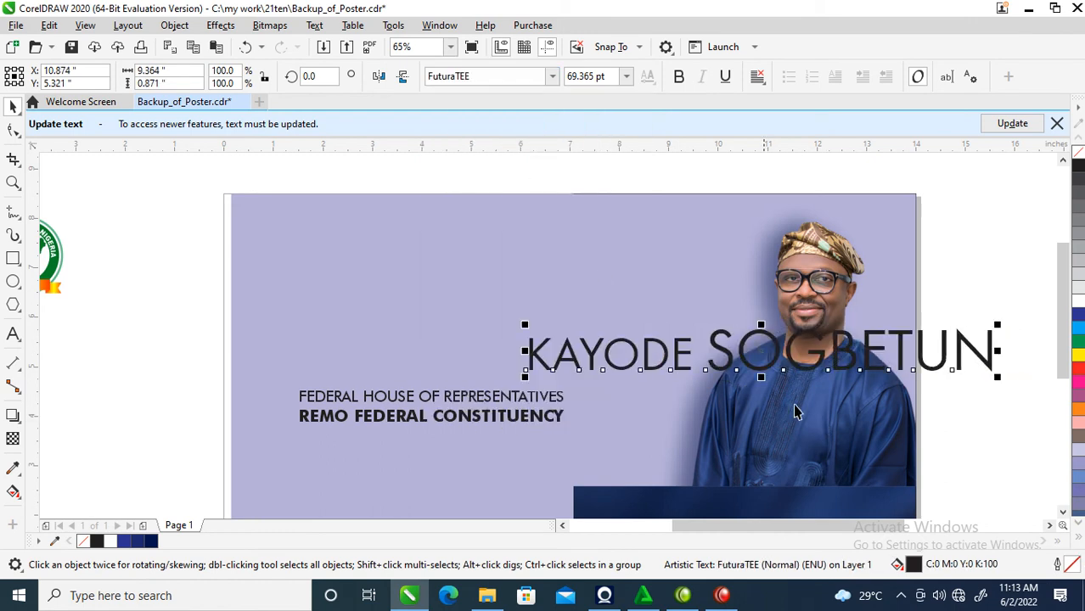
left_click(552, 75)
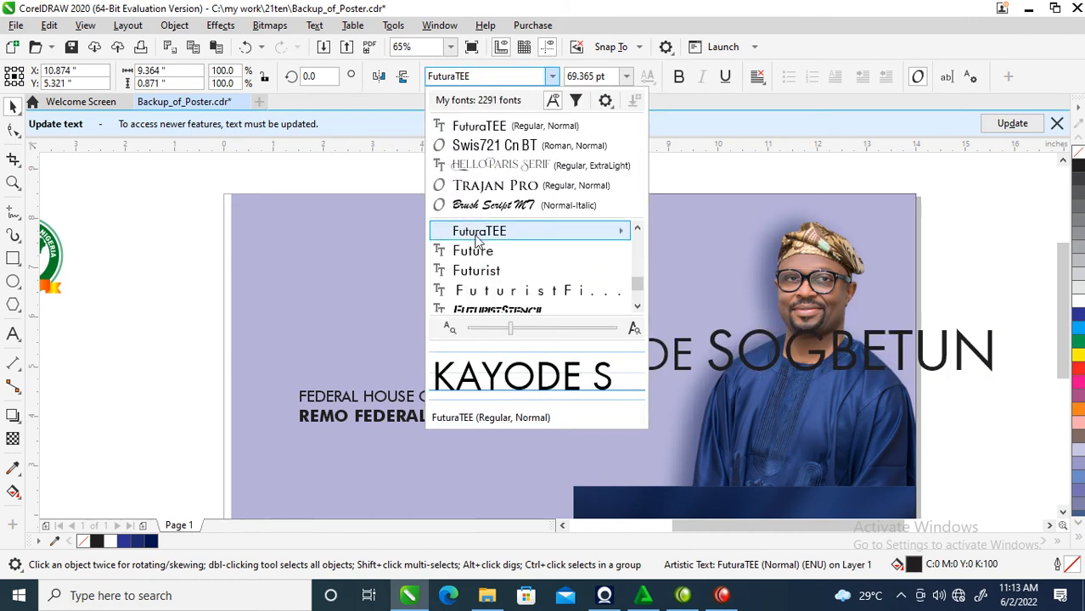
left_click(501, 165)
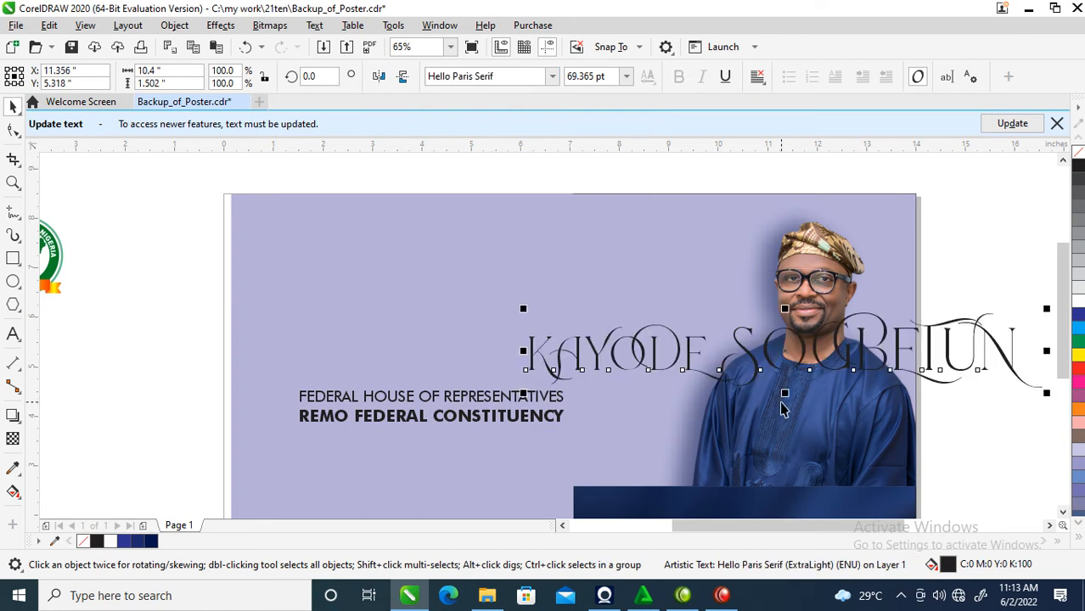
- Change the whole candidate's name to Title Case
double_click(848, 351)
key("ctrl+a")
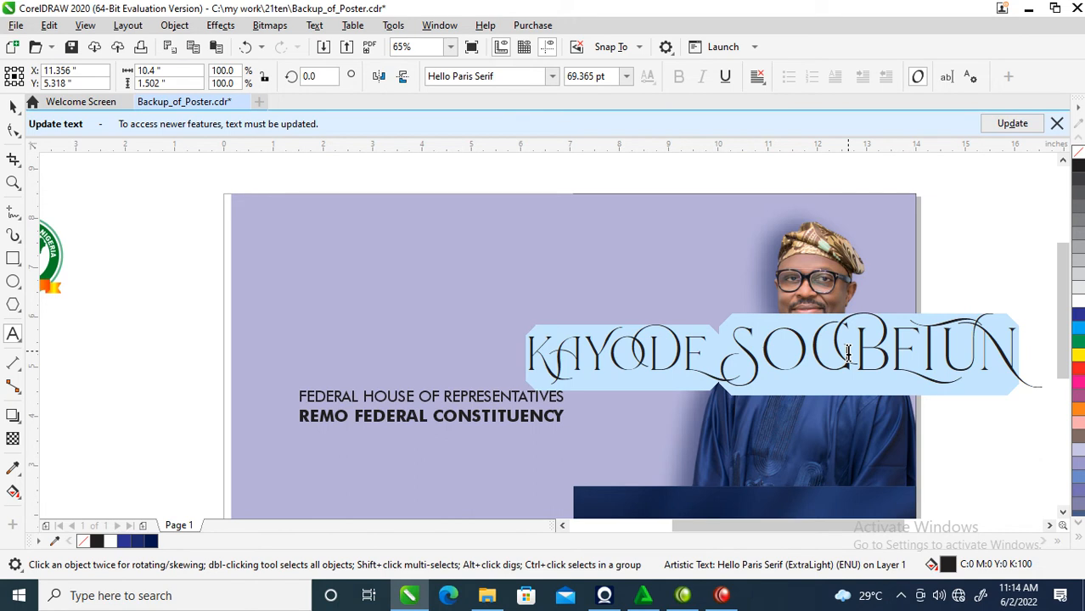
key("shift+F3")
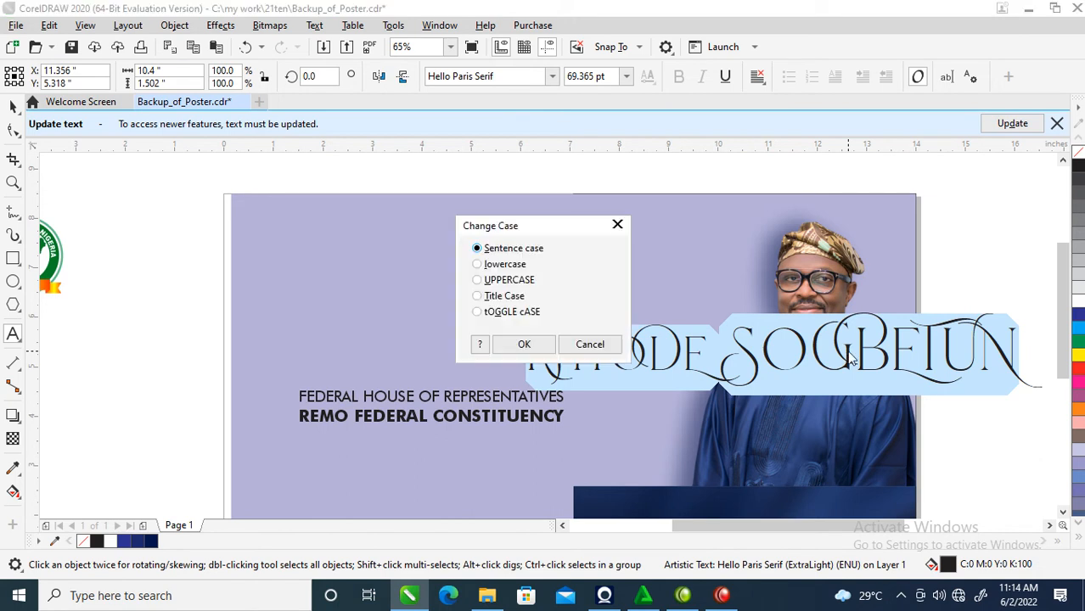
left_click(478, 297)
left_click(536, 345)
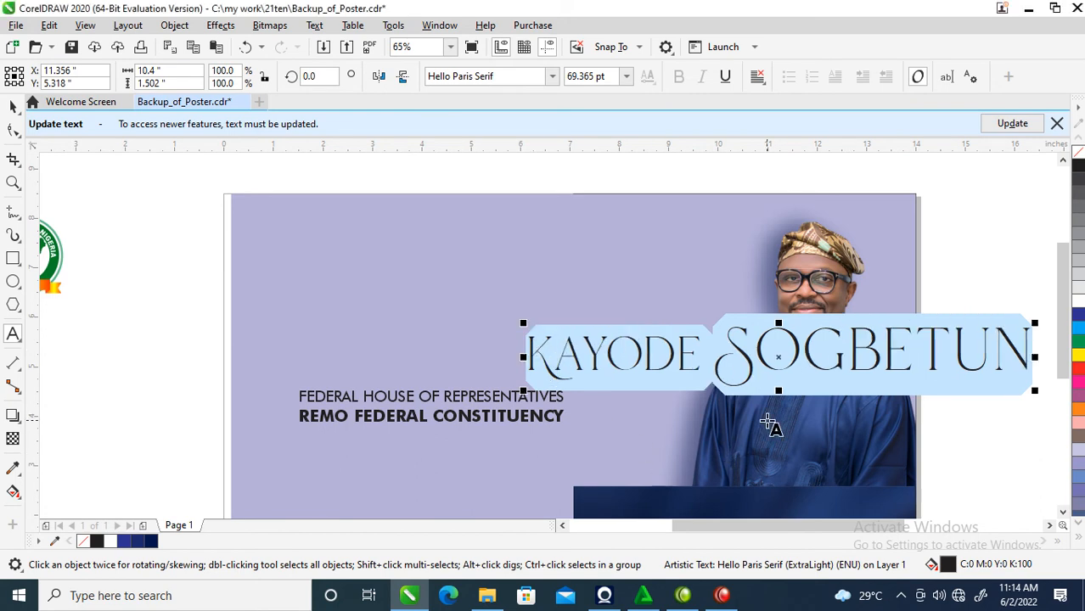
key("Escape")
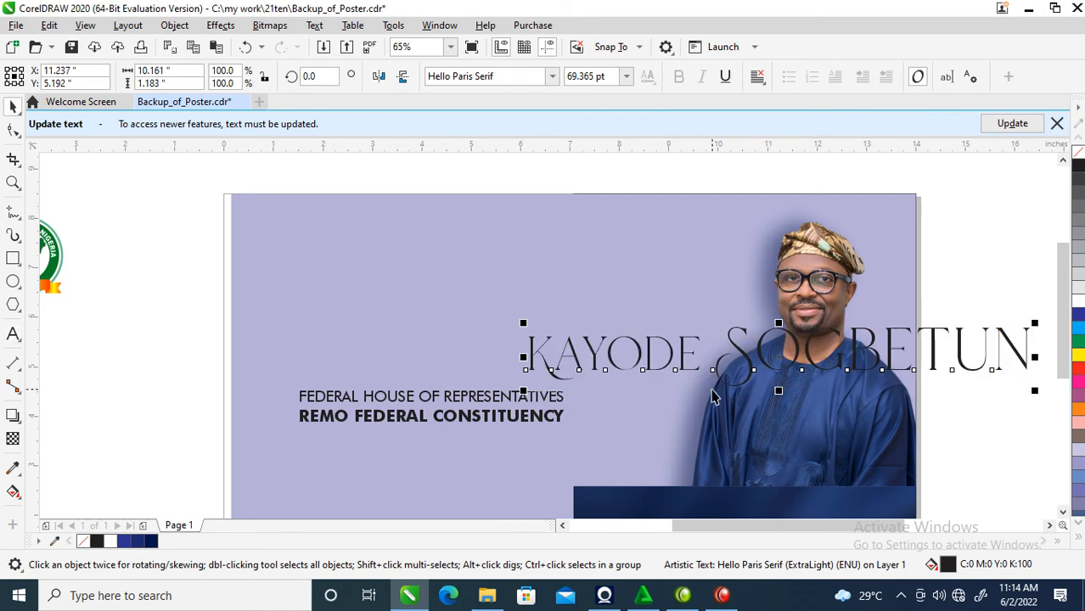
- Break the name apart into first name and surname, and stack the first name above the surname's right end
key("ctrl+k")
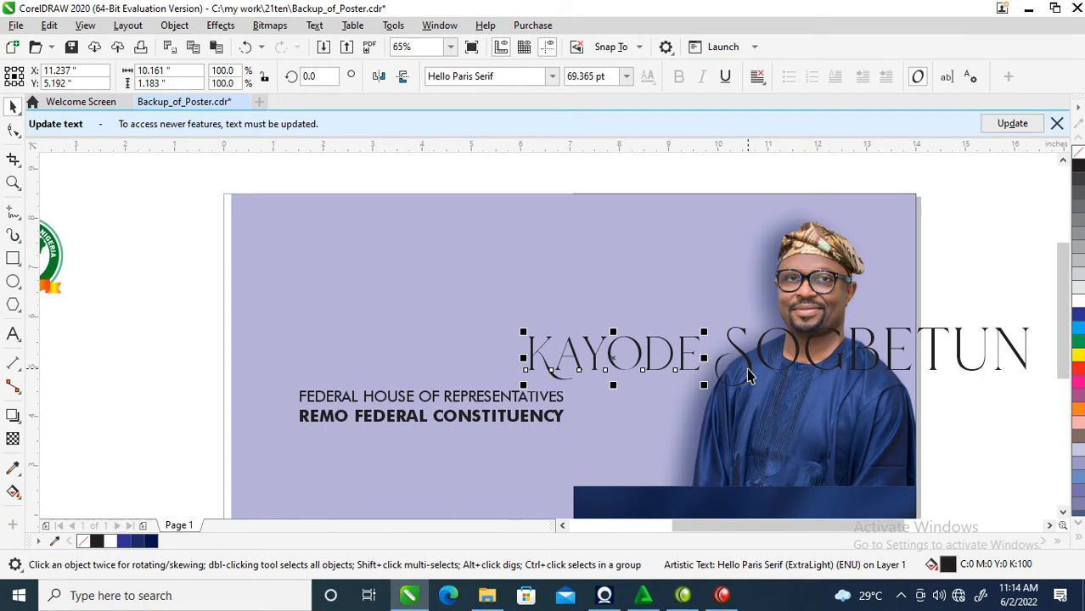
left_click_drag(746, 368, 582, 406)
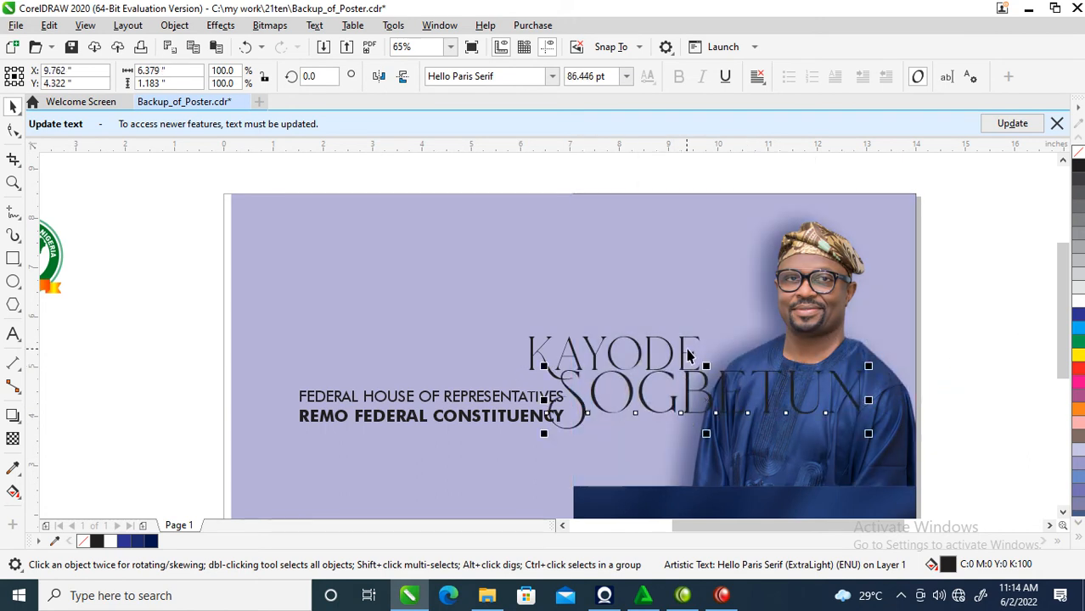
left_click_drag(679, 356, 841, 350)
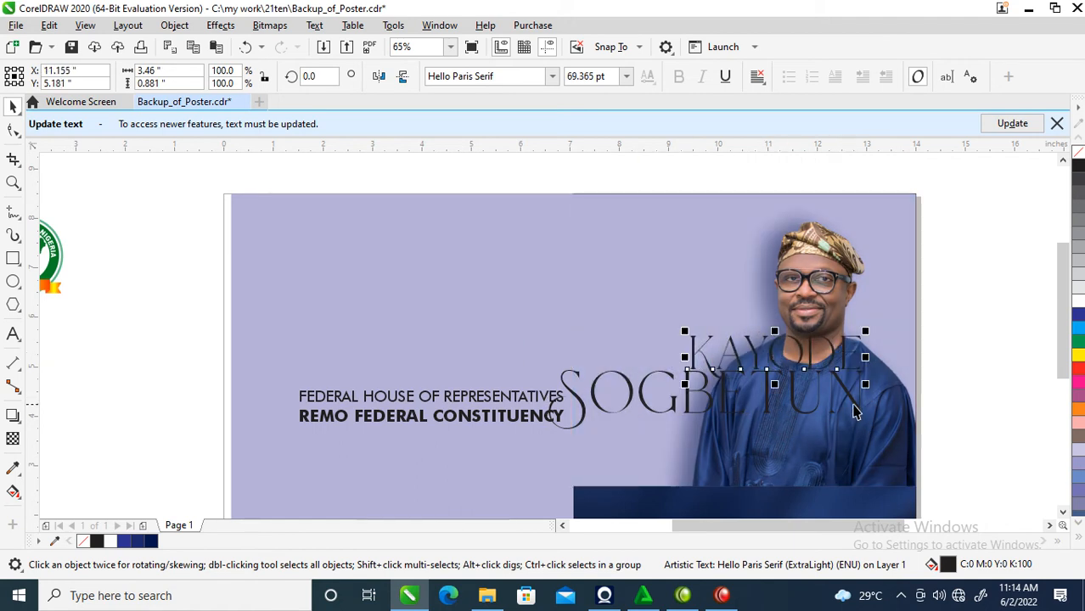
- Shrink the two stacked name lines together to about 4.74 in wide and fill them white
left_click(856, 404, "shift")
left_click_drag(858, 323, 829, 340)
left_click(1079, 302)
left_click_drag(811, 392, 817, 433)
key("ctrl+z")
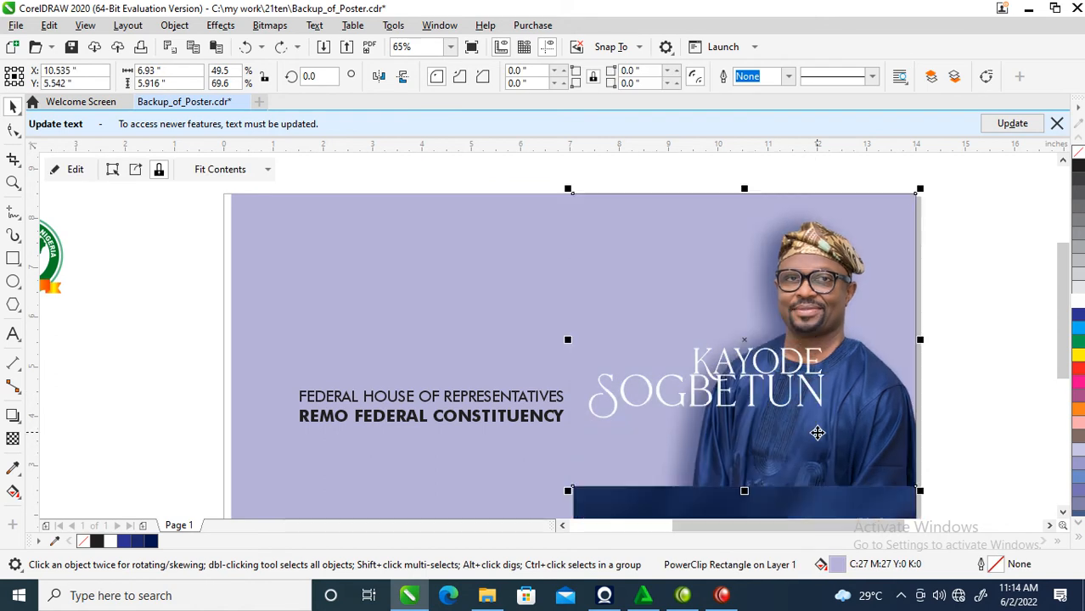
- Move the white two-line name down to just above the blue fabric band, at about X 10.05, Y 3.53 in
scroll(739, 331, "down", 2)
key("z")
left_click_drag(560, 252, 808, 429)
left_click_drag(835, 310, 546, 390)
left_click_drag(671, 331, 679, 360)
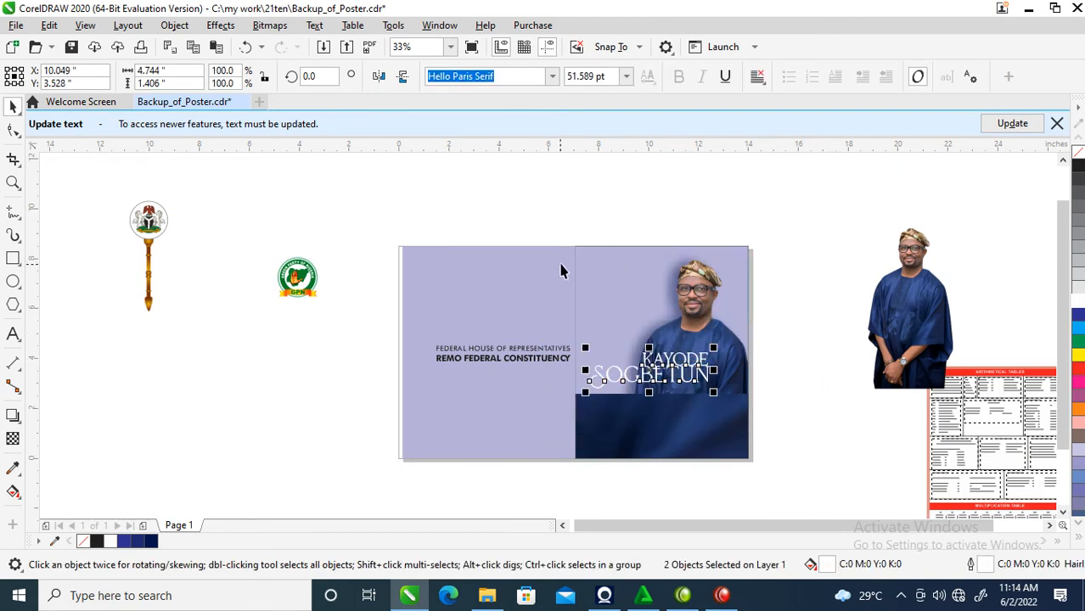
- Darken the lavender background panels to C42 M42 Y0 K0
key("z")
left_click_drag(346, 225, 773, 443)
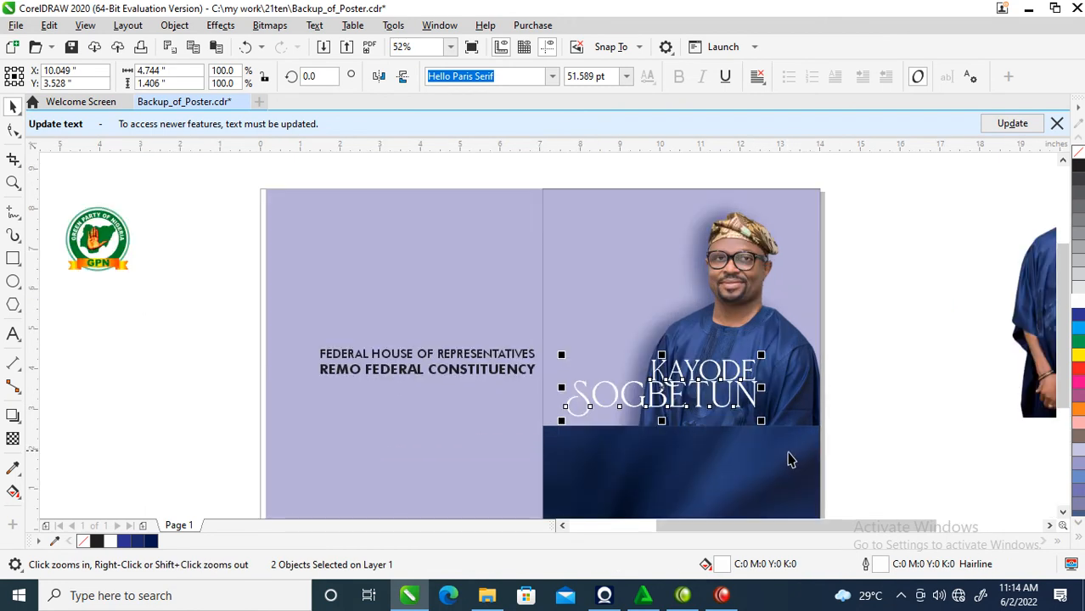
left_click(630, 261)
left_click(1079, 321, "ctrl")
left_click(1079, 321, "ctrl")
left_click_drag(731, 355, 444, 228)
key("Escape")
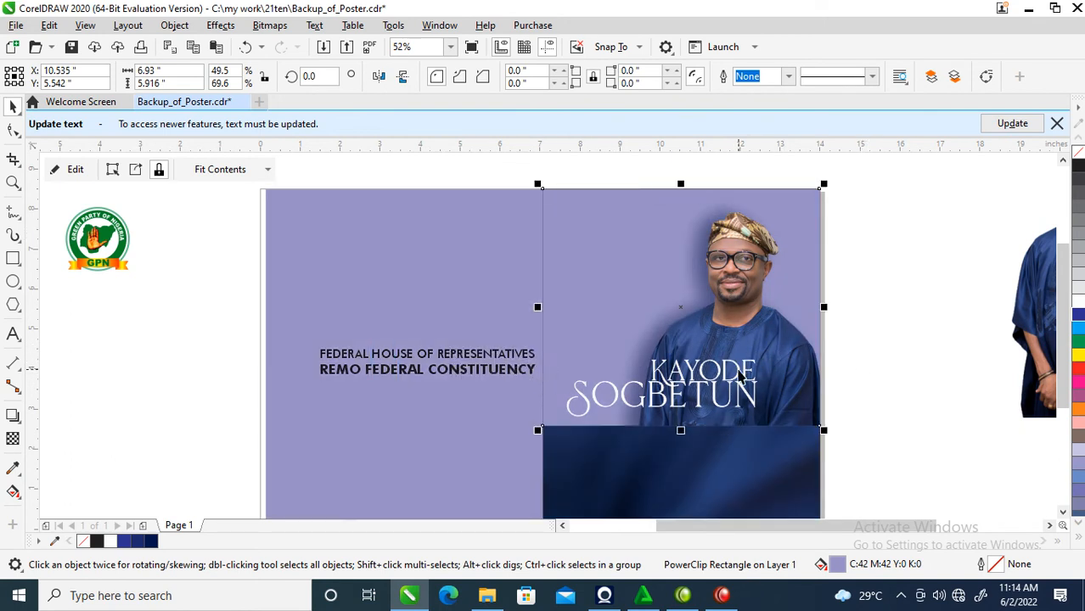
- Shrink the surname to about 3.66 in wide and left-align it with the first name
left_click(653, 408)
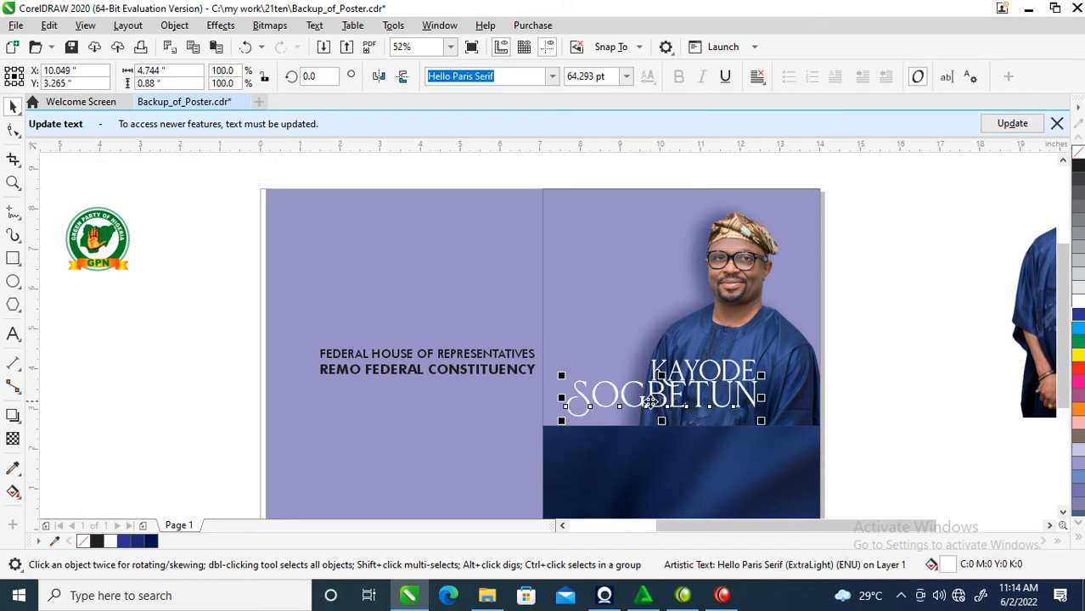
left_click_drag(559, 375, 603, 374)
left_click_drag(750, 401, 762, 396)
left_click(751, 371, "shift")
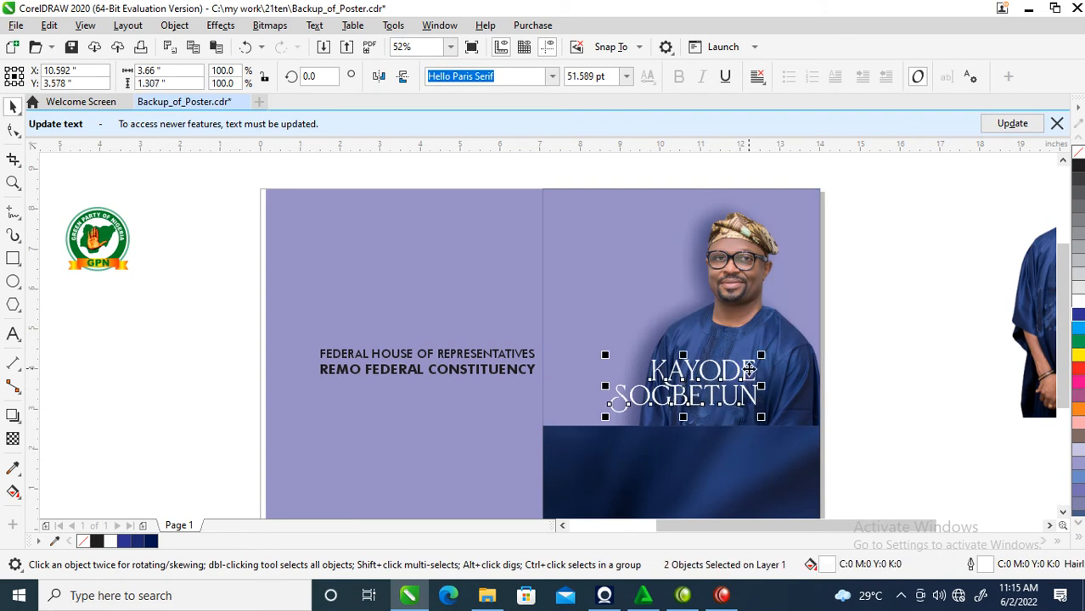
key("l")
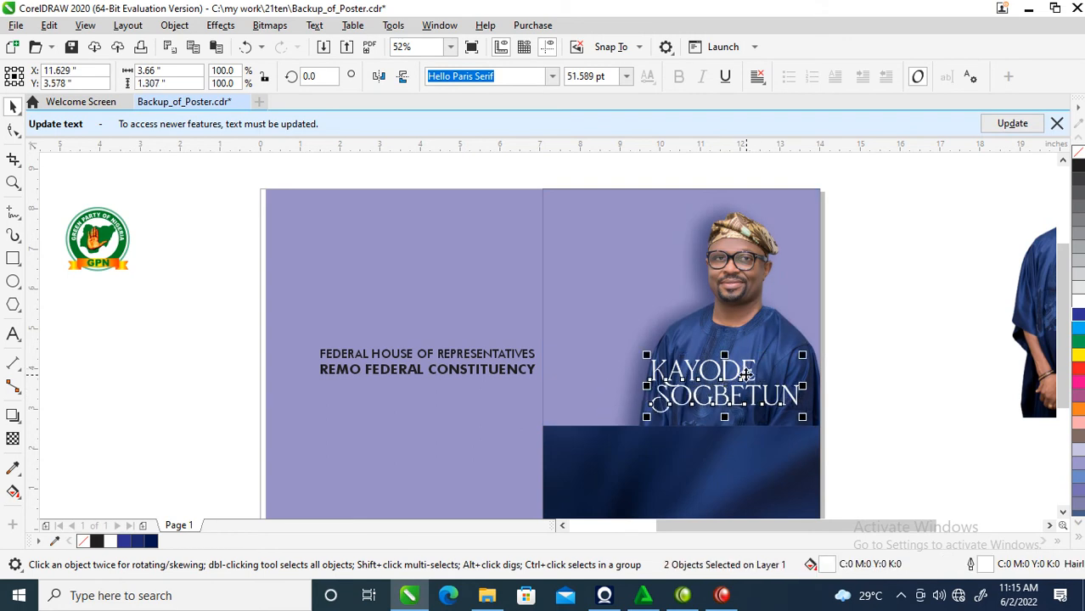
- Enlarge the two-line name to about 4.04 in wide at about X 10.09, Y 3.79 in, and apply white to it
left_click_drag(744, 372, 661, 378)
left_click_drag(666, 374, 760, 345)
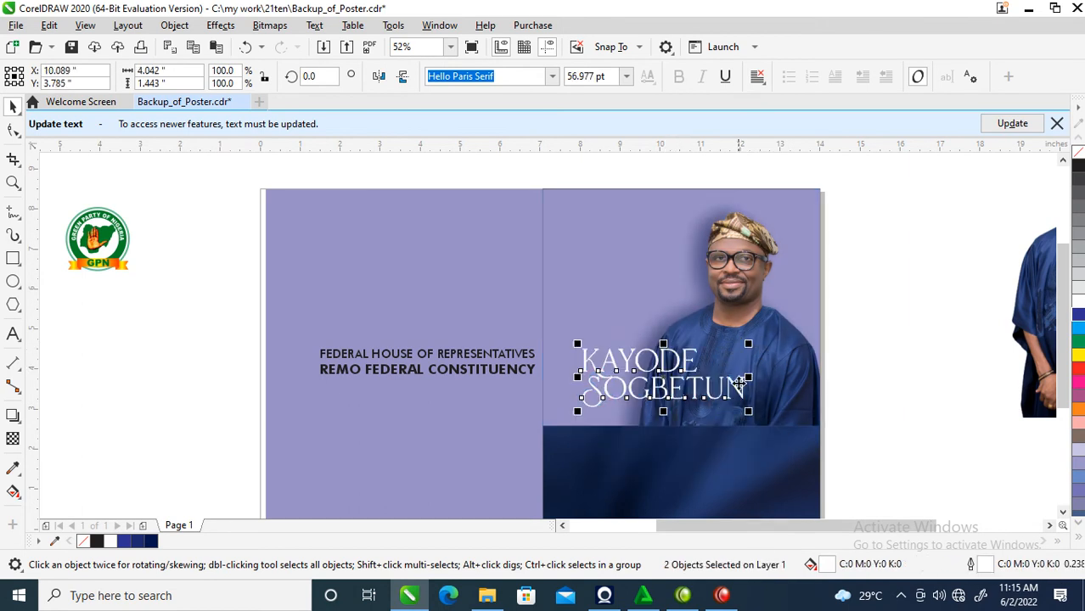
key("z")
left_click_drag(785, 461, 784, 462)
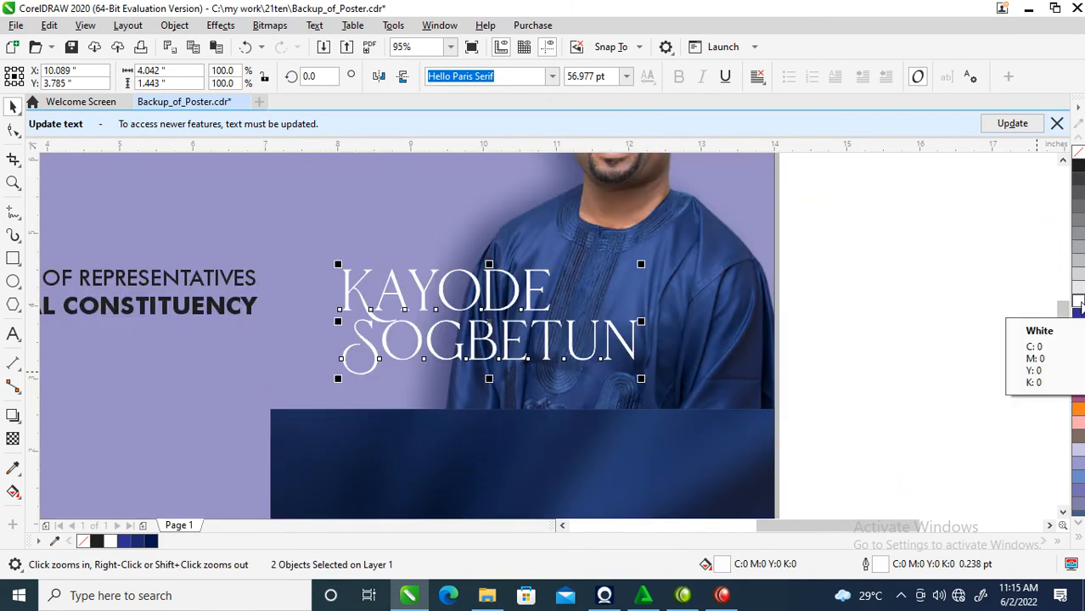
left_click(1079, 303)
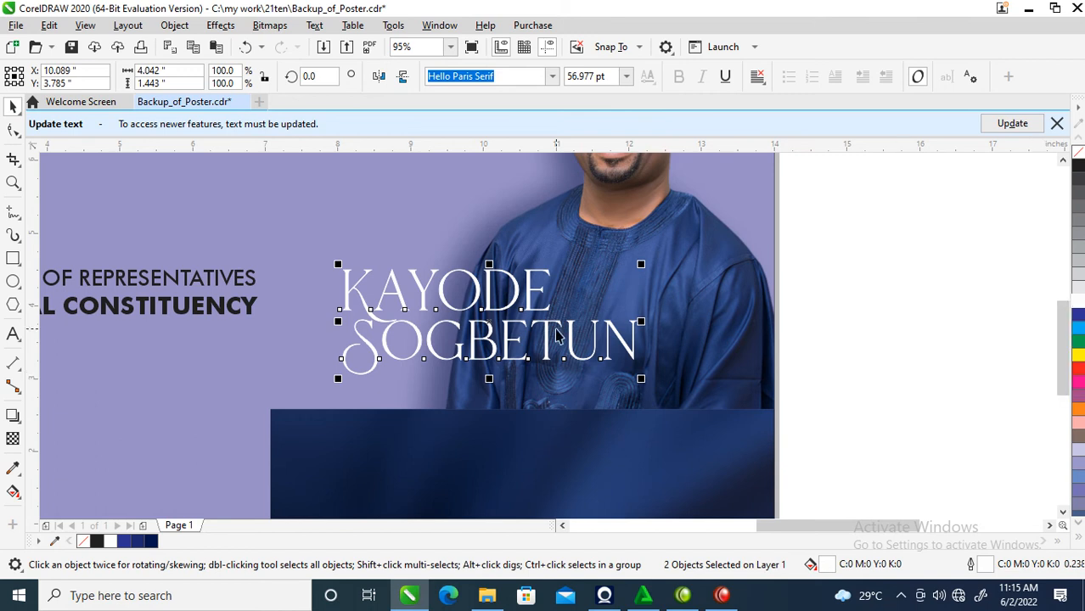
- Set the outline of the two-line name to 4 pt wide
key("z")
left_click_drag(259, 227, 684, 384)
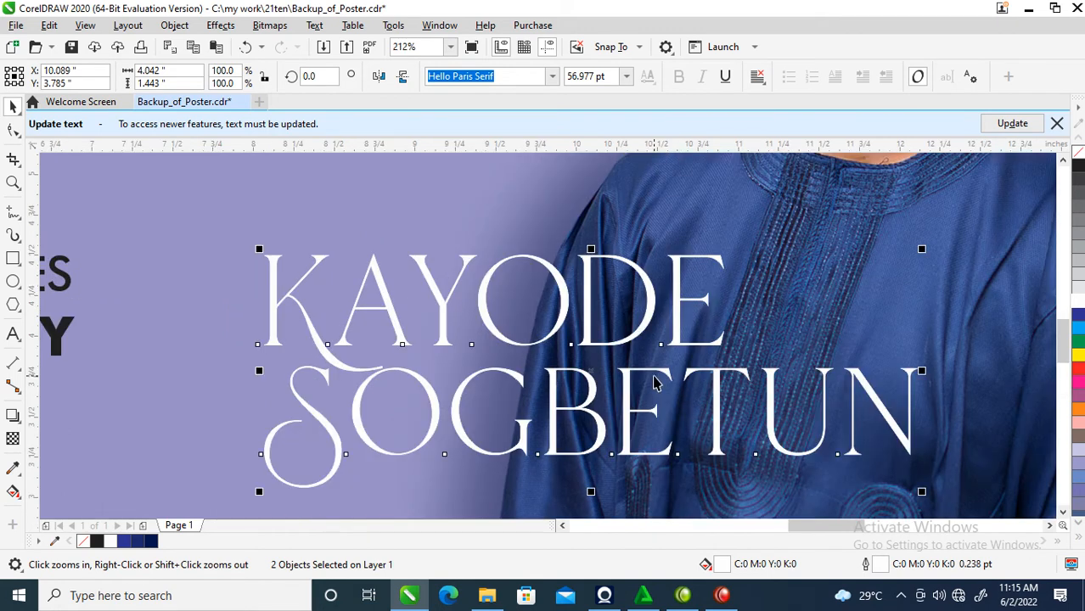
key("F12")
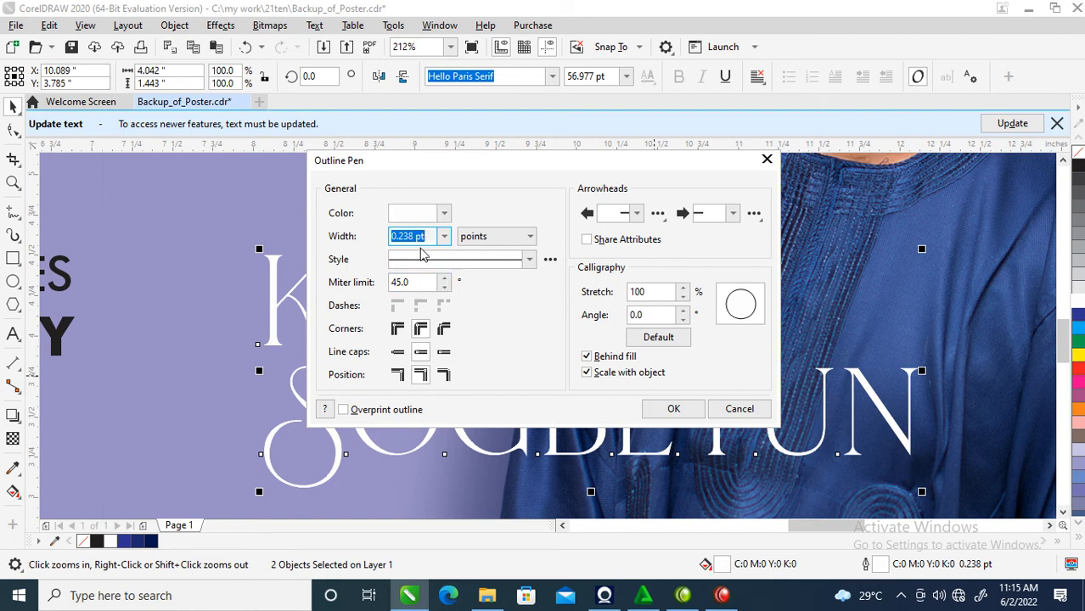
type("4")
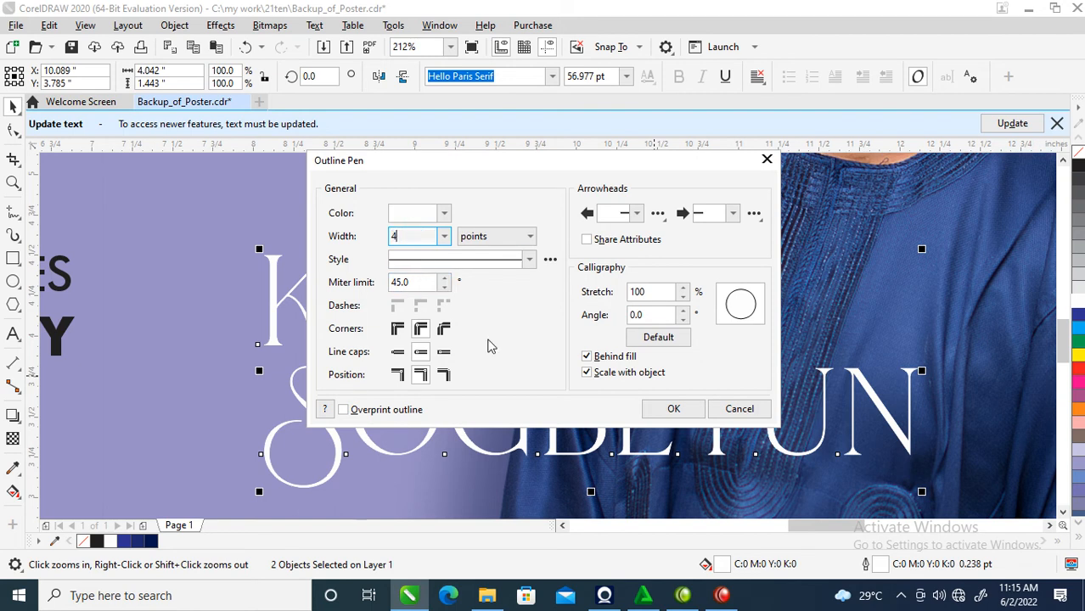
left_click(675, 408)
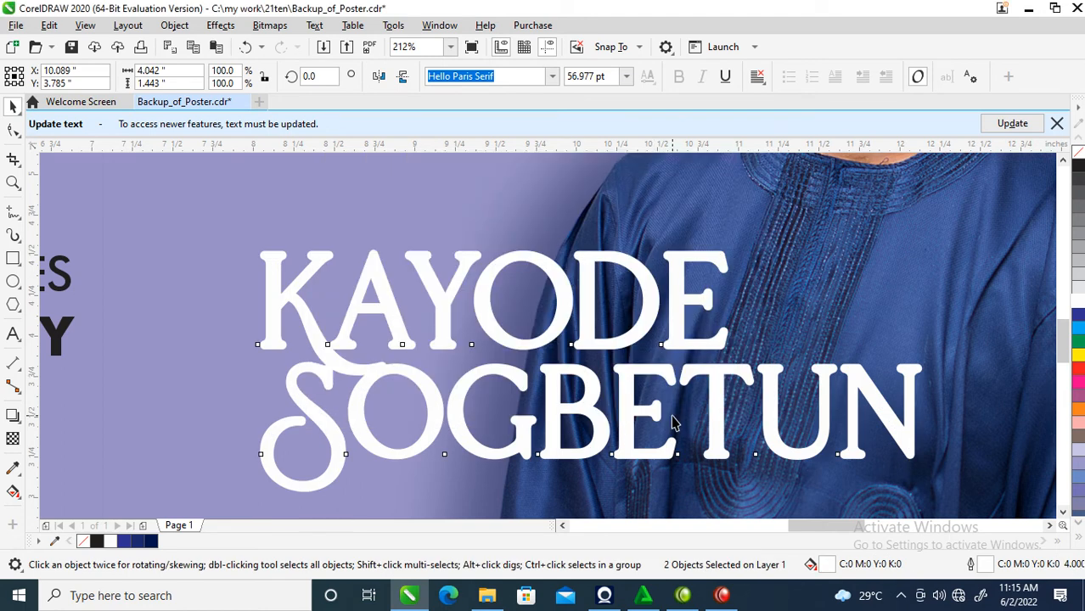
- Set the outline width of the two-line name to 2 pt
key("F12")
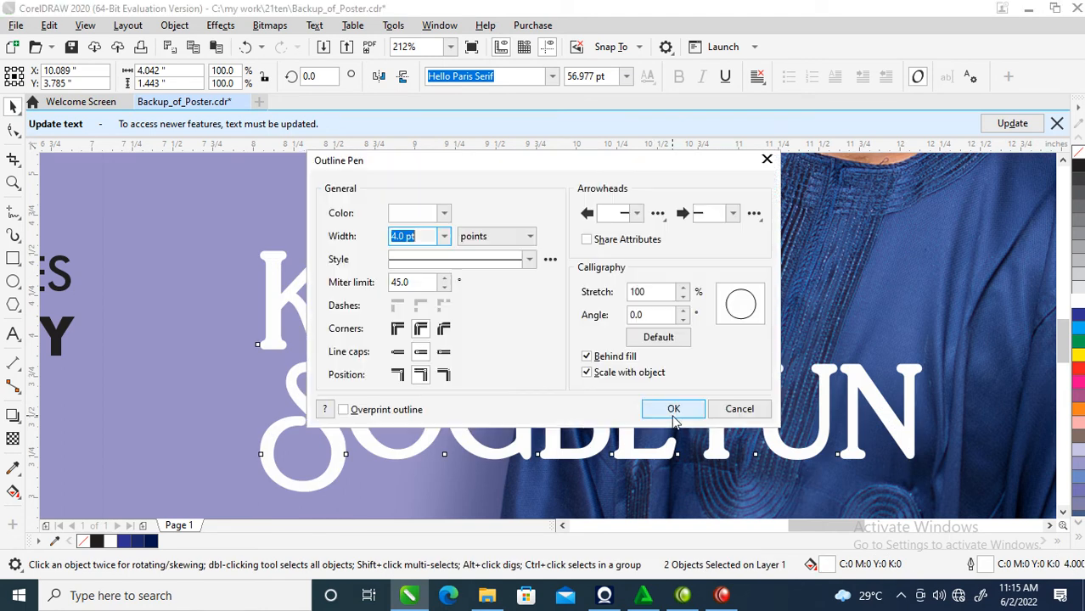
type("2")
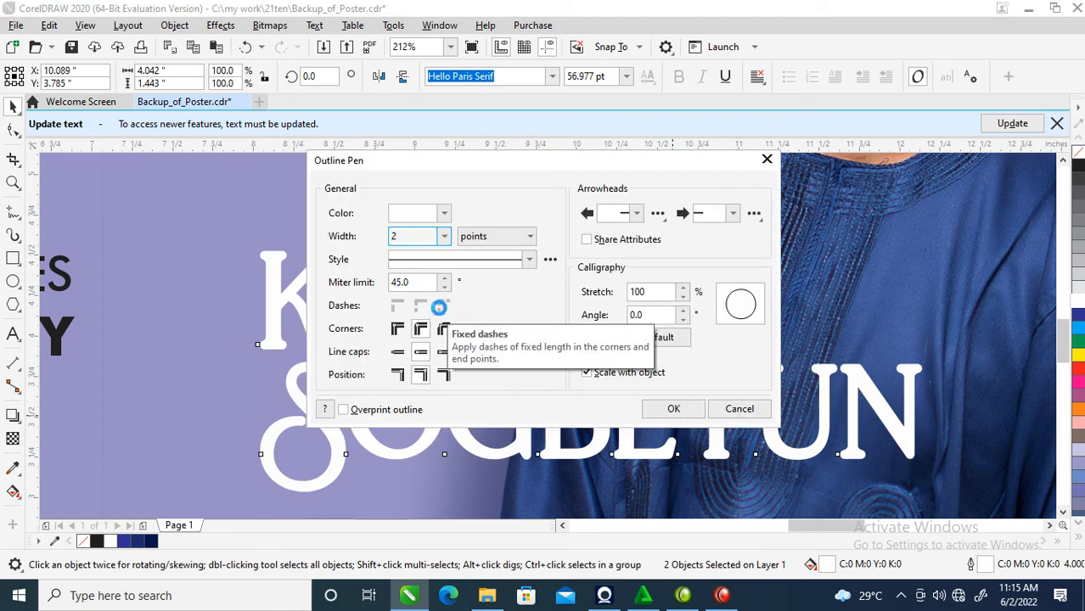
key("Return")
scroll(564, 370, "down", 2)
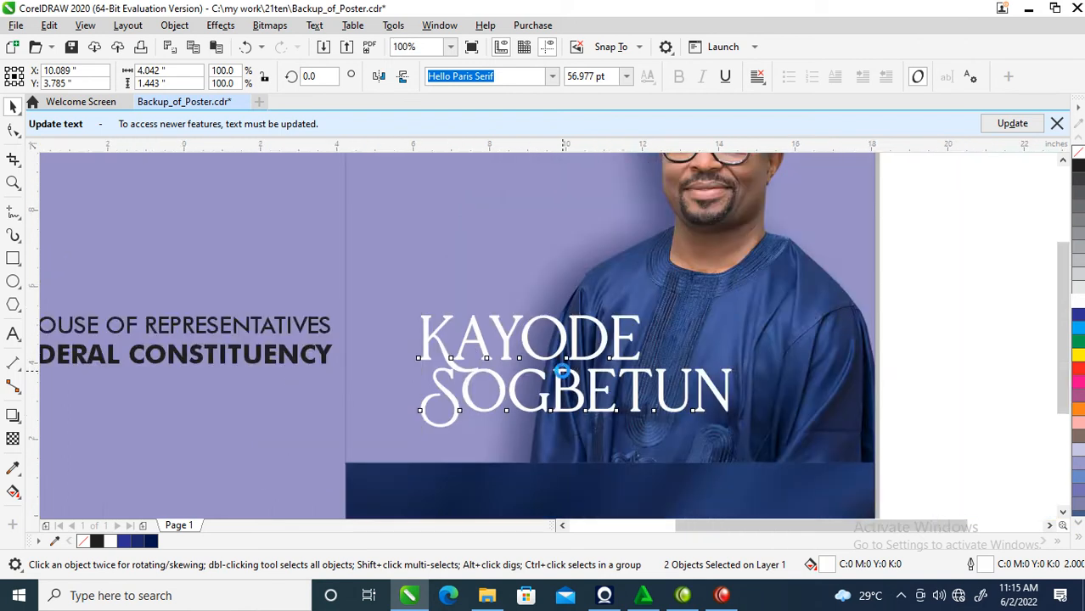
scroll(565, 369, "down", 1)
- Duplicate the first-name line straight above the two-line name, at about X 9.49, Y 5.33 in
key("z")
left_click_drag(158, 185, 849, 455)
key("space")
key("Escape")
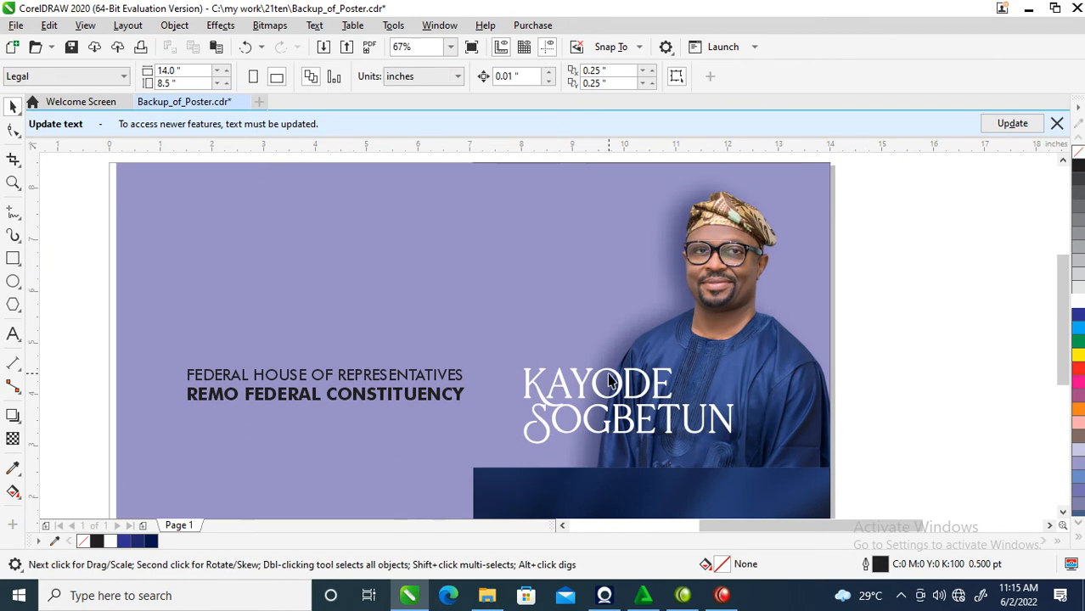
left_click_drag(629, 384, 628, 327)
right_click(629, 327)
- Replace the duplicated first-name text with "Vote"
left_click(622, 330)
left_click(623, 327)
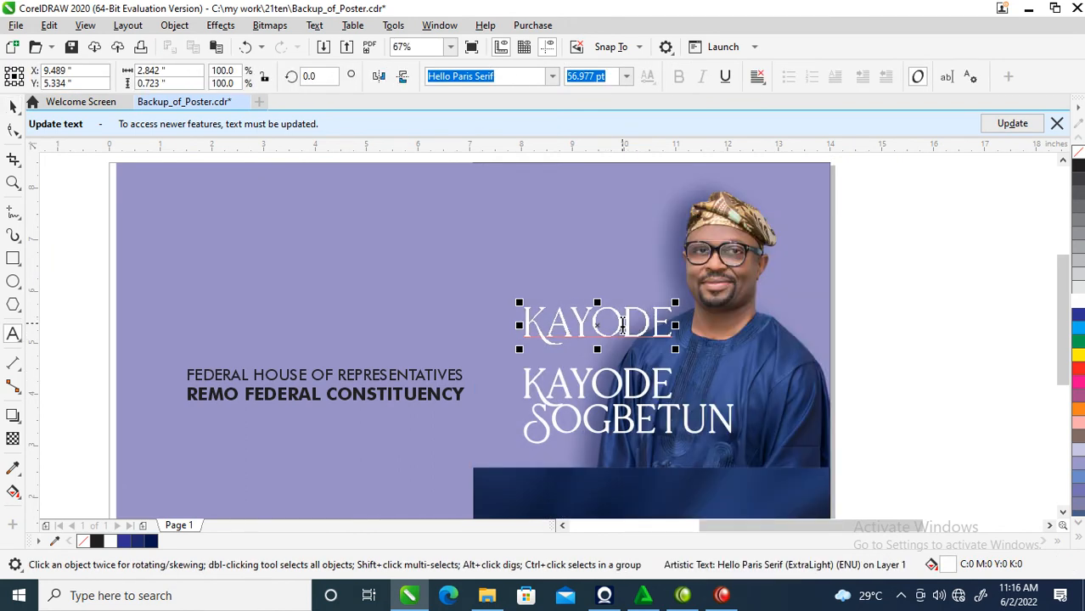
double_click(622, 326)
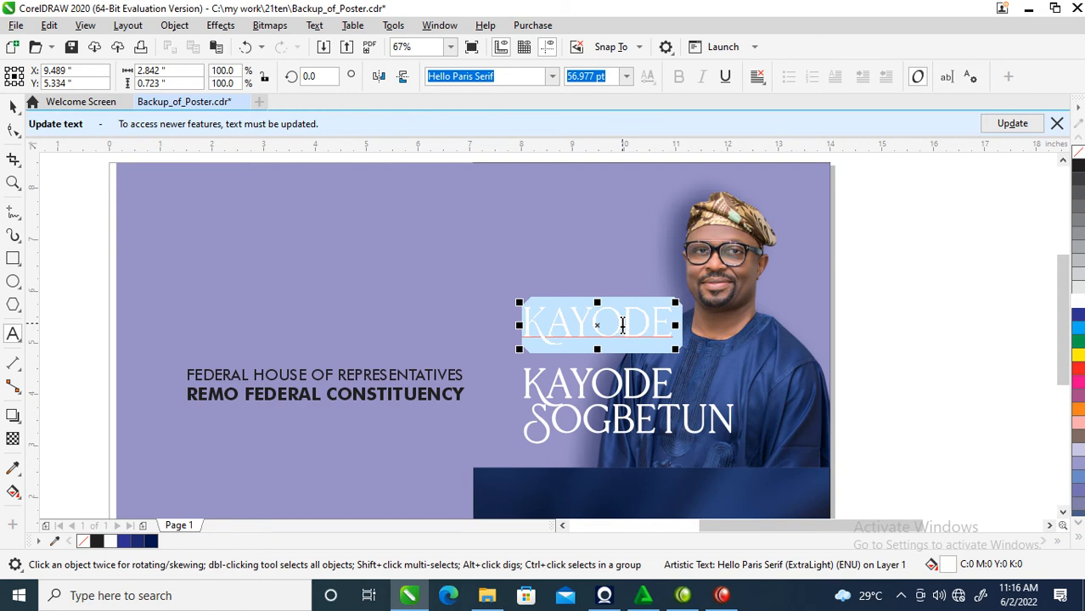
left_click(622, 325)
double_click(622, 326)
type("VOTE")
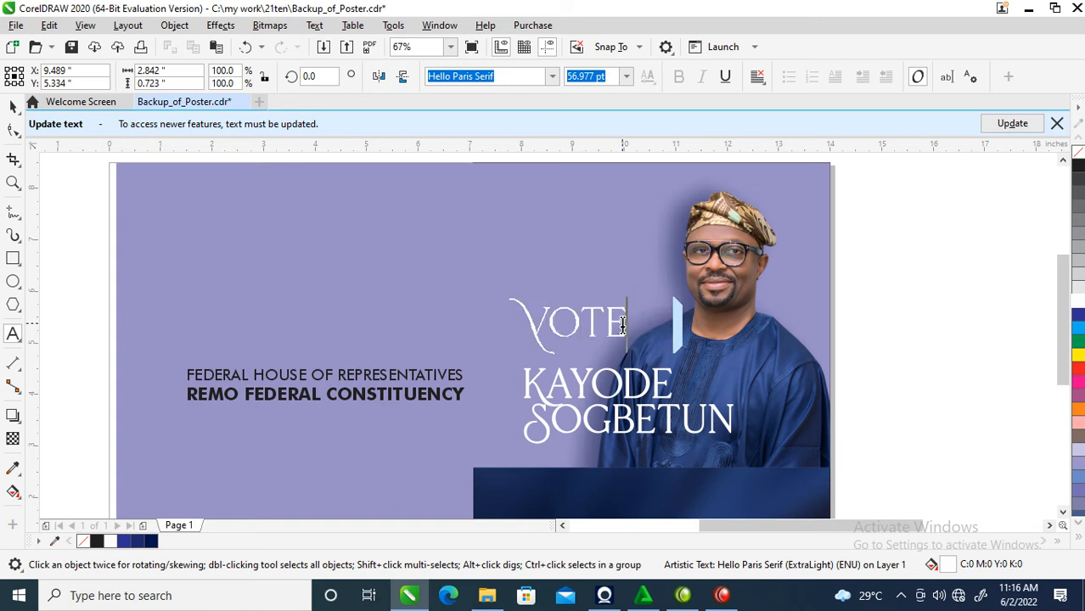
key("ctrl+space")
- Change the "Vote" text to the FuturaTEE font and place it at about X 8.71, Y 5.27 in
key("z")
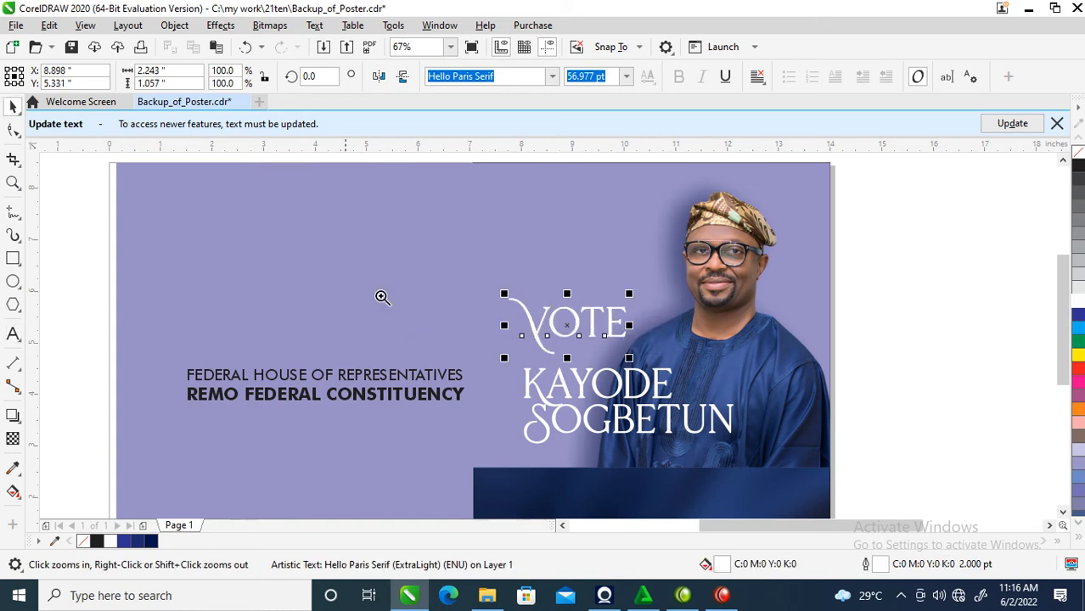
left_click(443, 367)
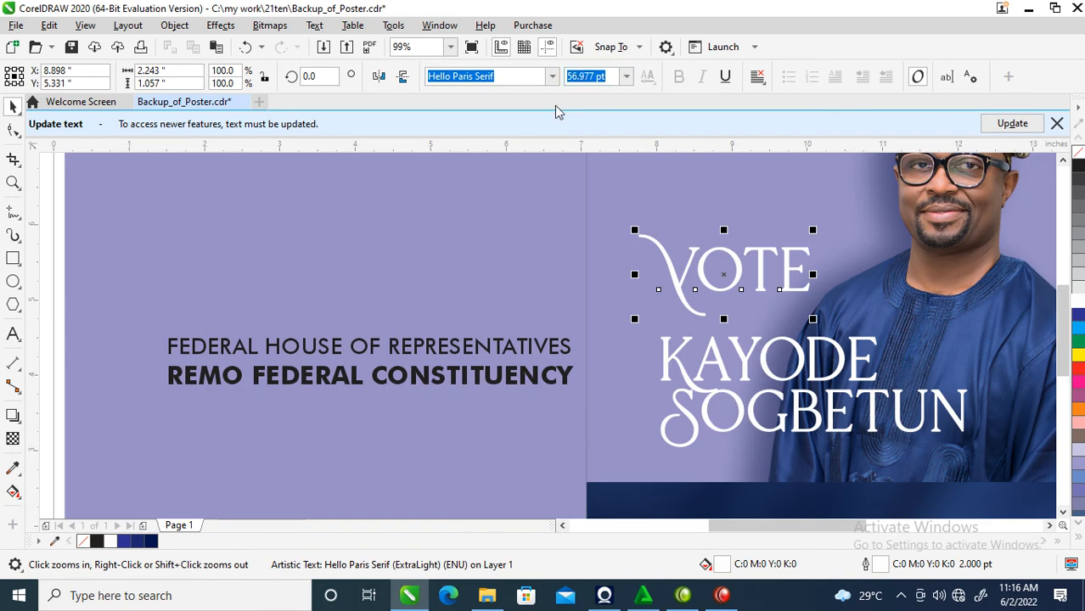
left_click(552, 77)
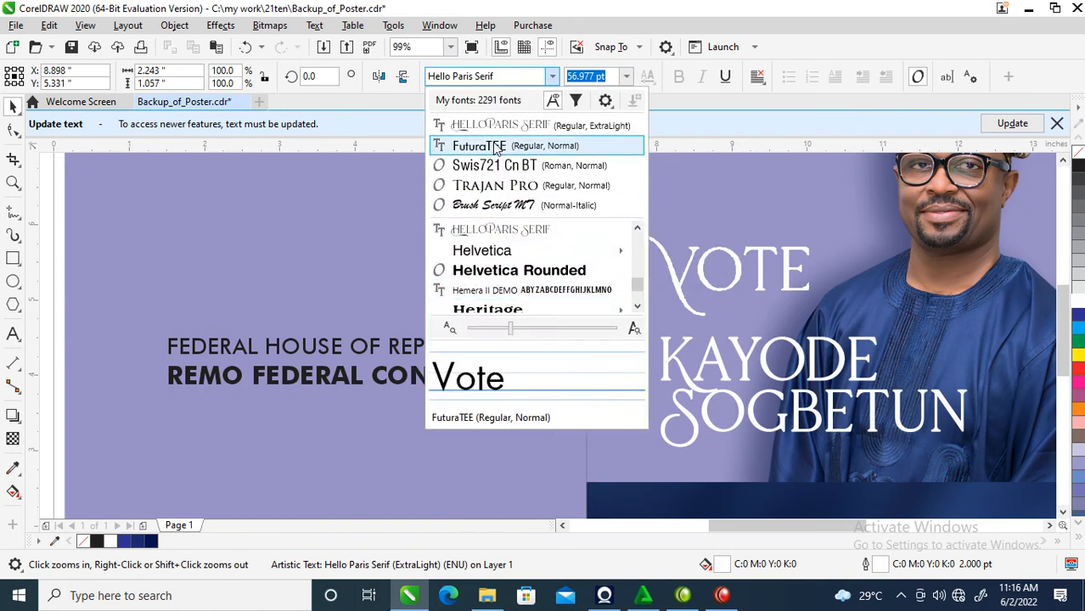
left_click(499, 146)
left_click_drag(746, 283, 748, 290)
- Break "Vote" into separate letters and convert the V to curves without an outline
key("z")
left_click(720, 308)
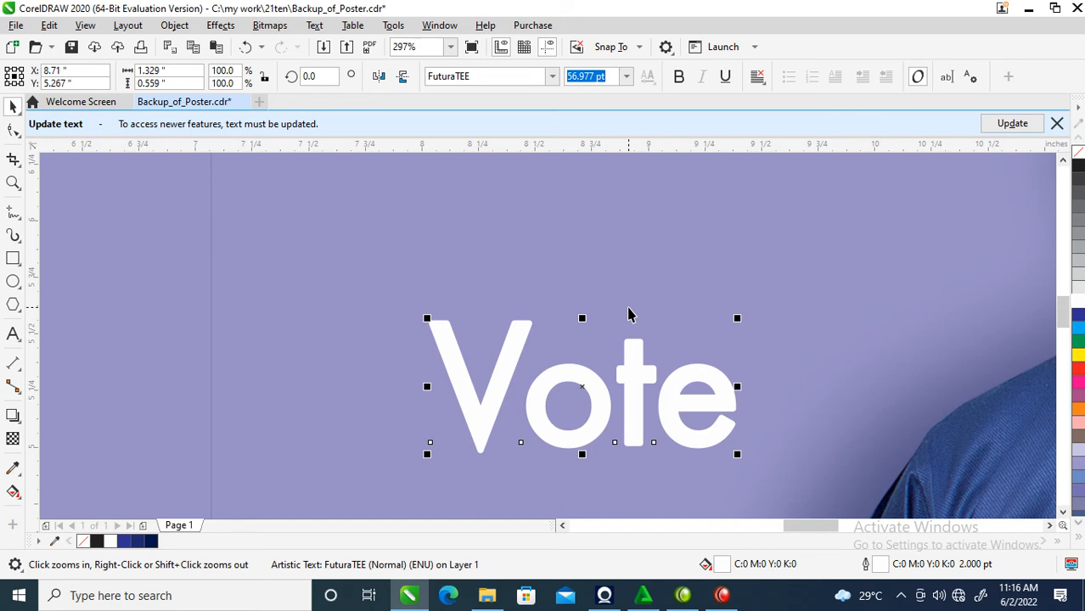
key("space")
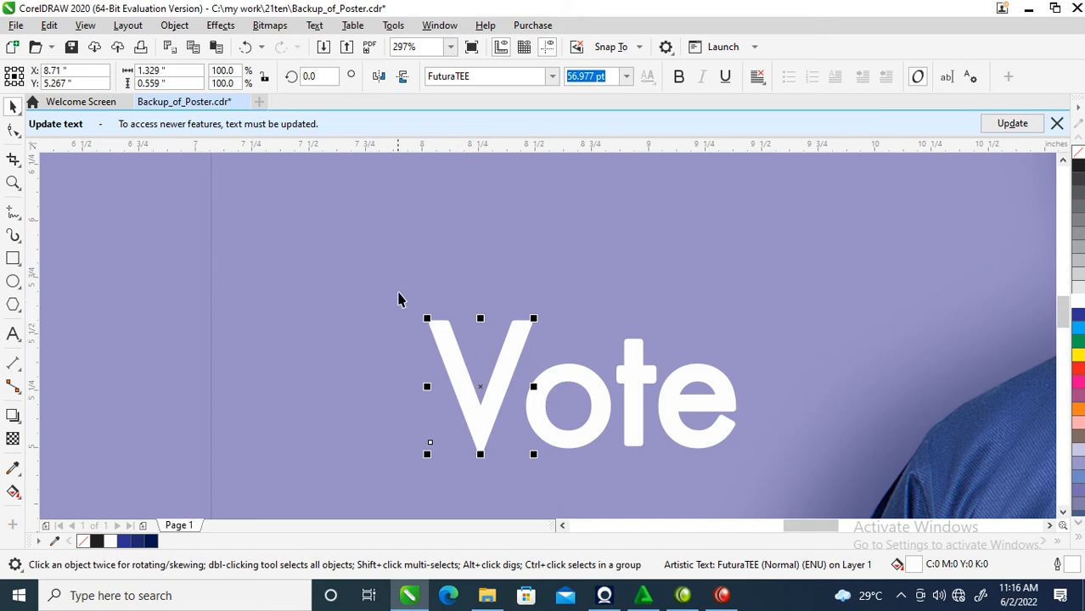
right_click(460, 392)
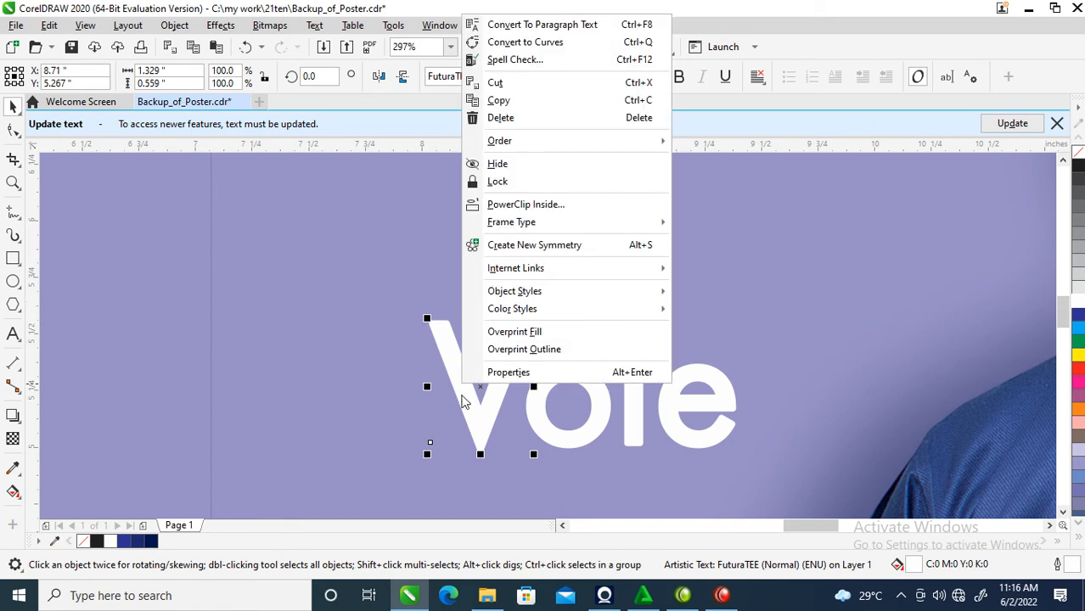
left_click(514, 44)
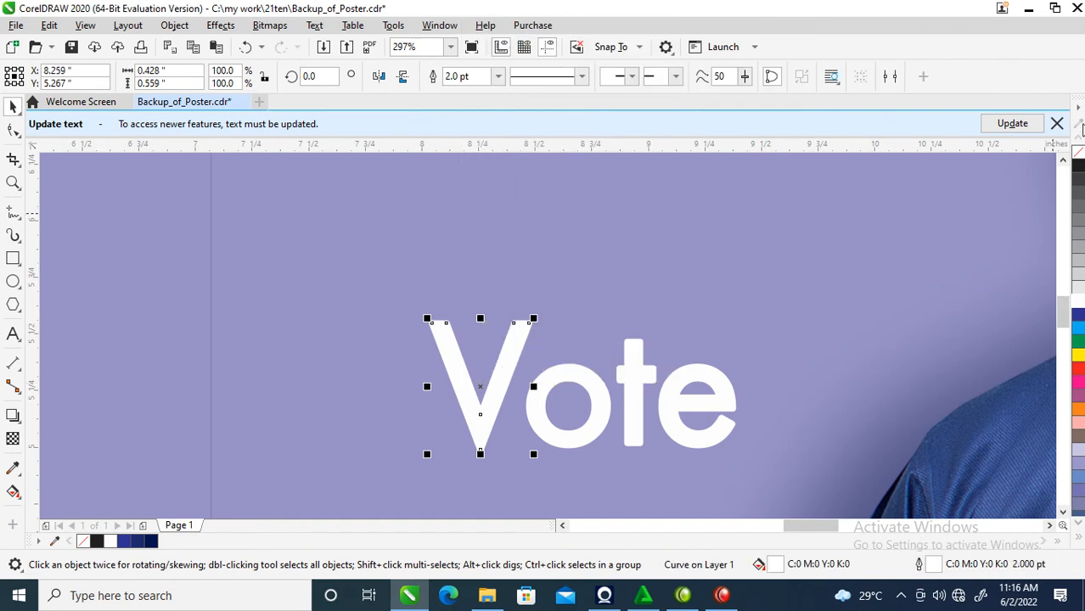
right_click(1076, 152)
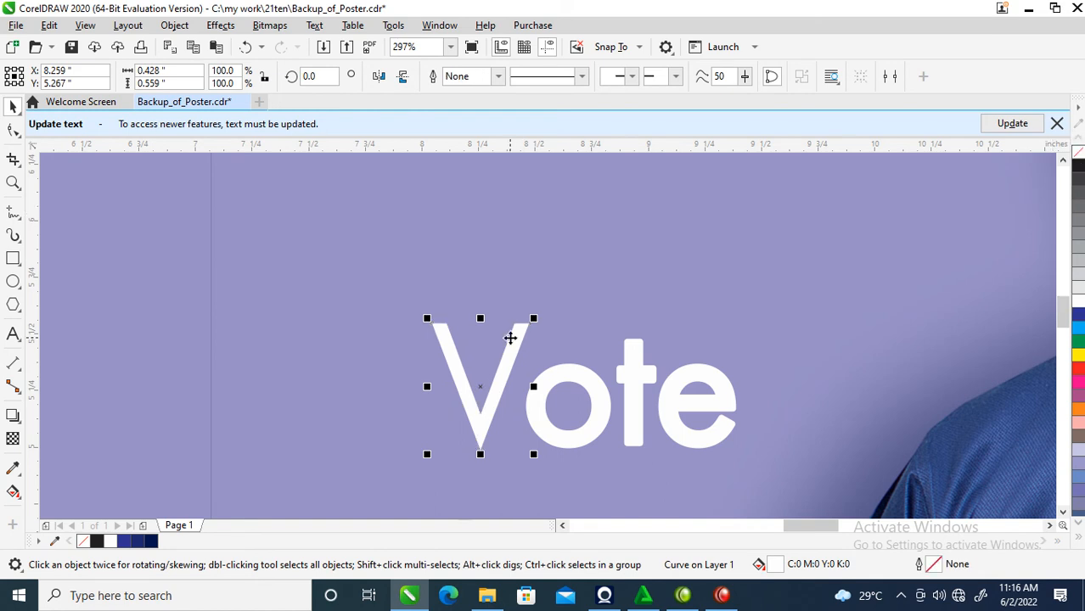
- Reshape the V into a four-node check mark with a lowered, pointed short arm and a long arm stretched up over "ote"
key("F10")
mouse_move(446, 327)
left_mouse_down()
mouse_move(463, 378)
mouse_move(434, 327)
mouse_move(431, 377)
left_mouse_up()
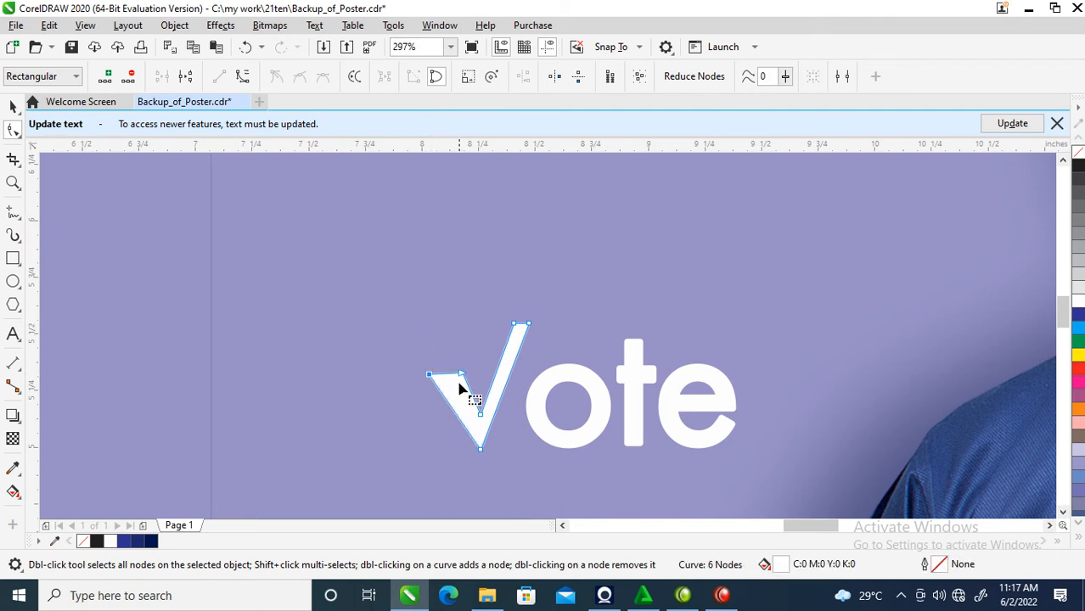
double_click(462, 375)
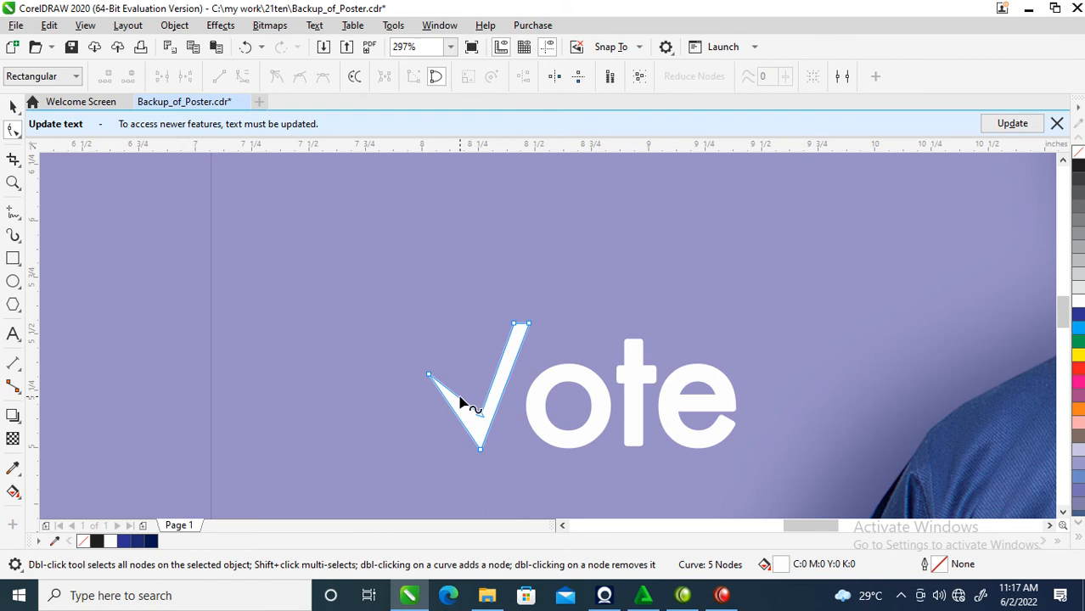
double_click(515, 326)
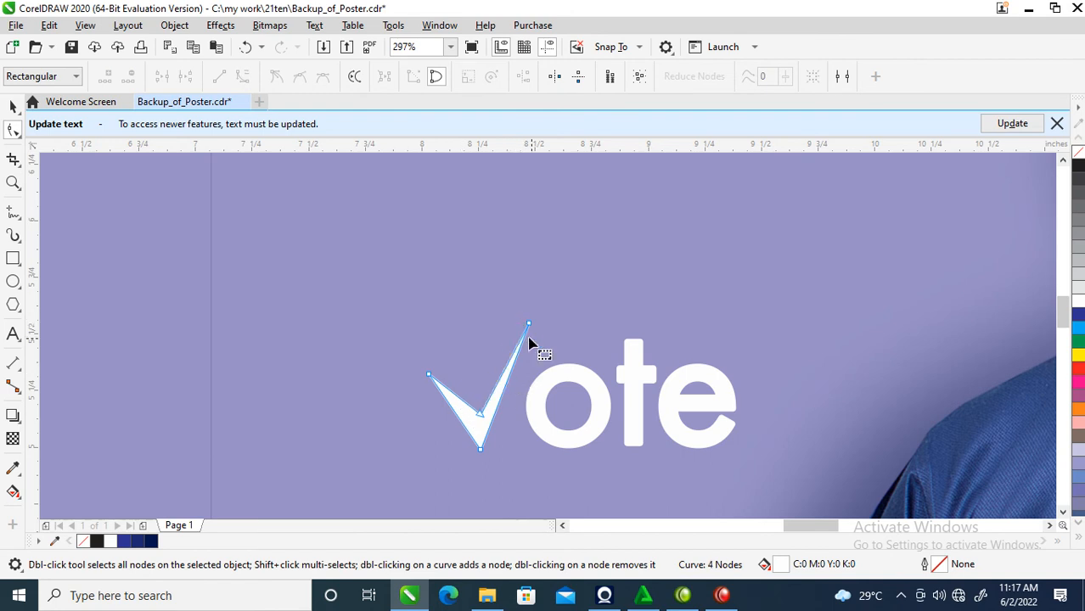
left_click_drag(532, 324, 675, 252)
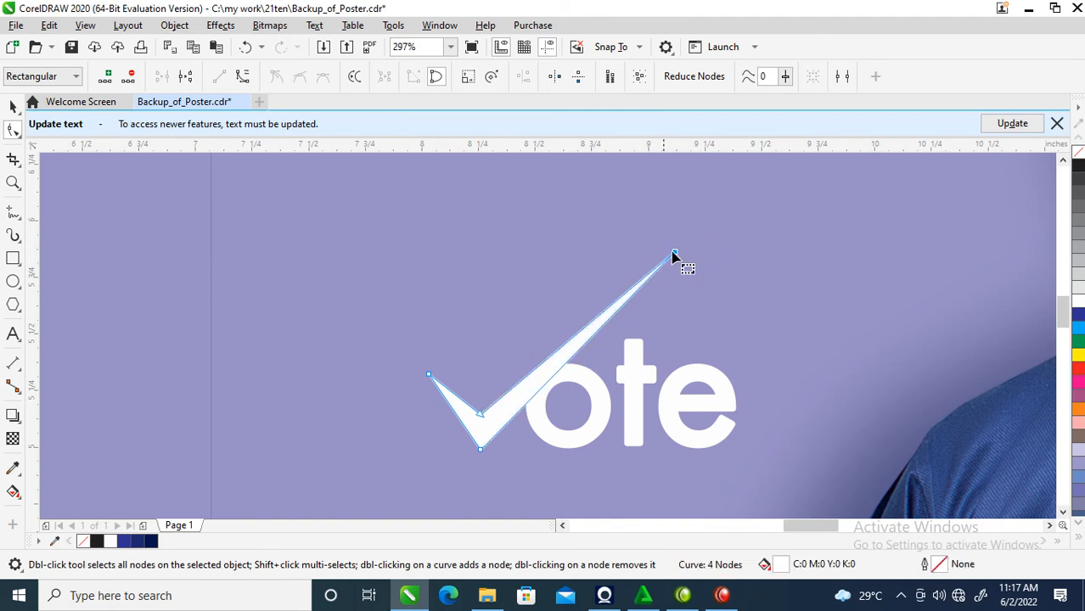
- Convert both edges of the check mark's long arm to curves and bow them upward into a sweeping stroke
right_click(551, 358)
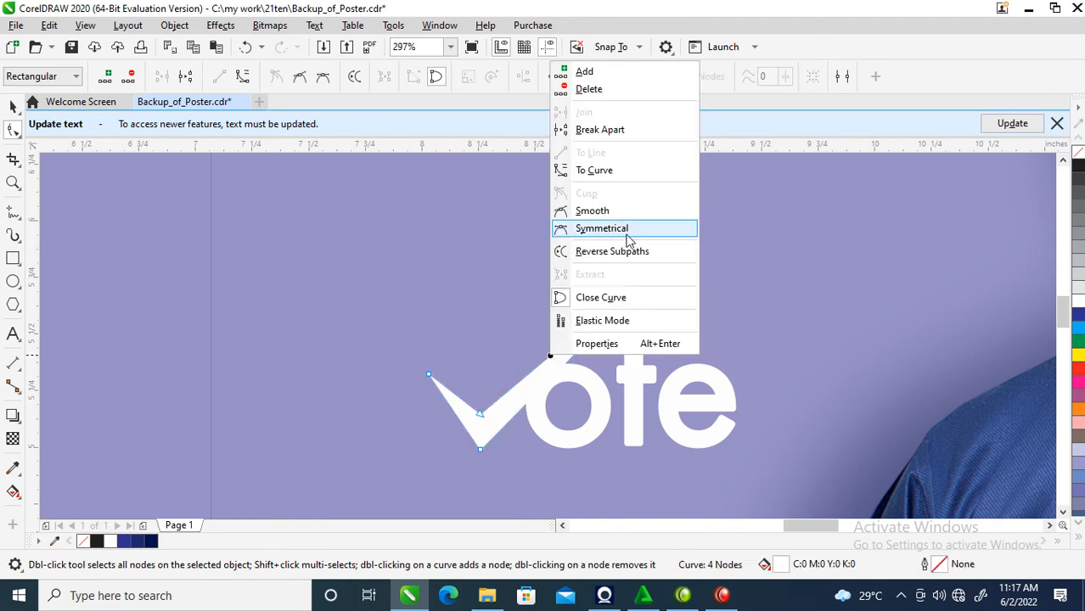
left_click(594, 171)
left_click_drag(562, 355, 537, 322)
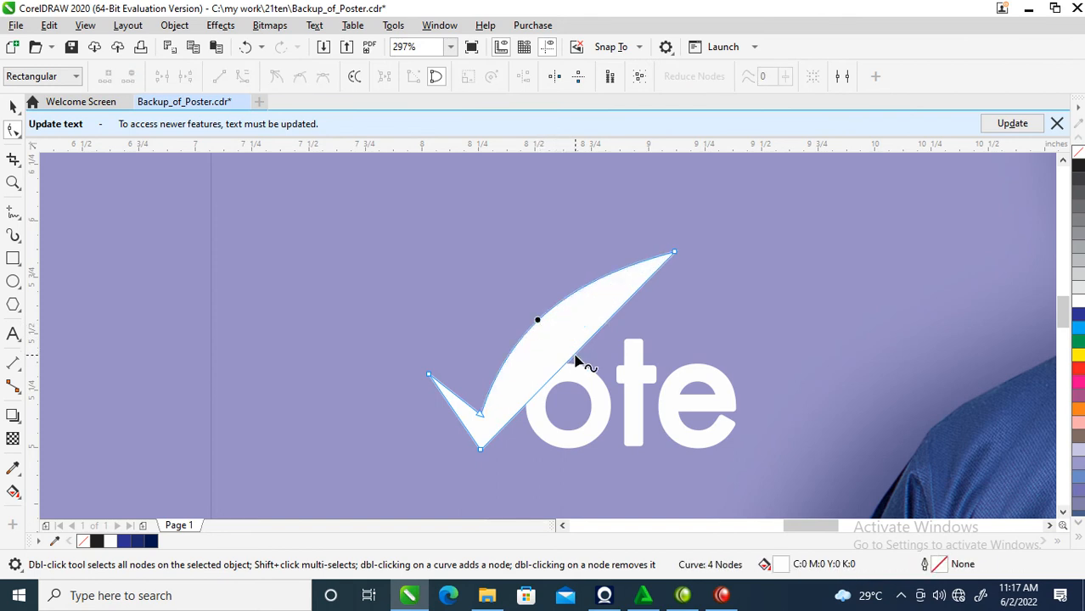
right_click(575, 360)
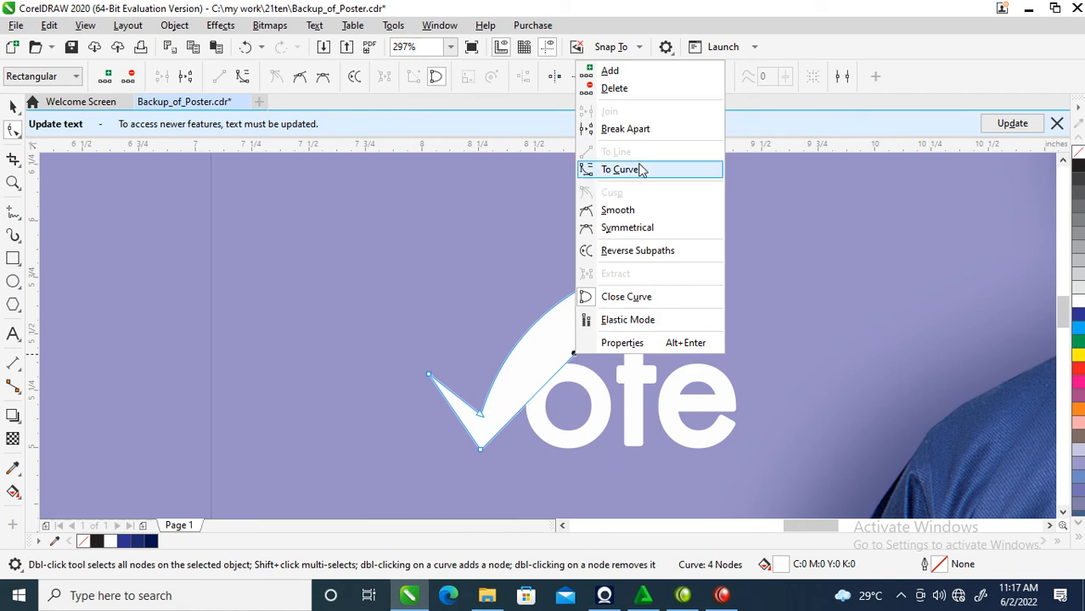
left_click(620, 170)
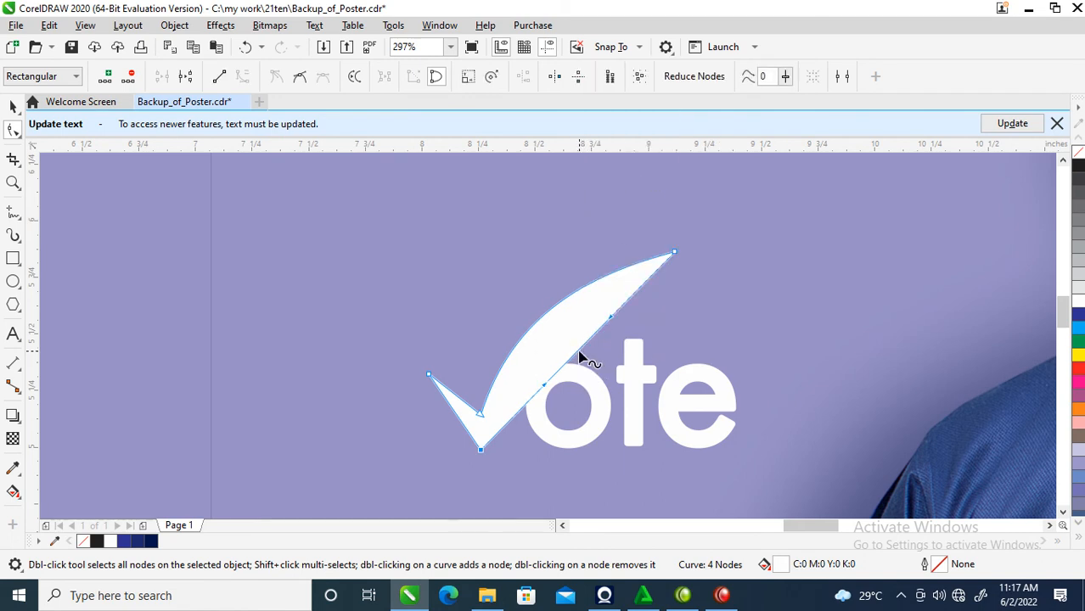
left_click_drag(580, 354, 556, 334)
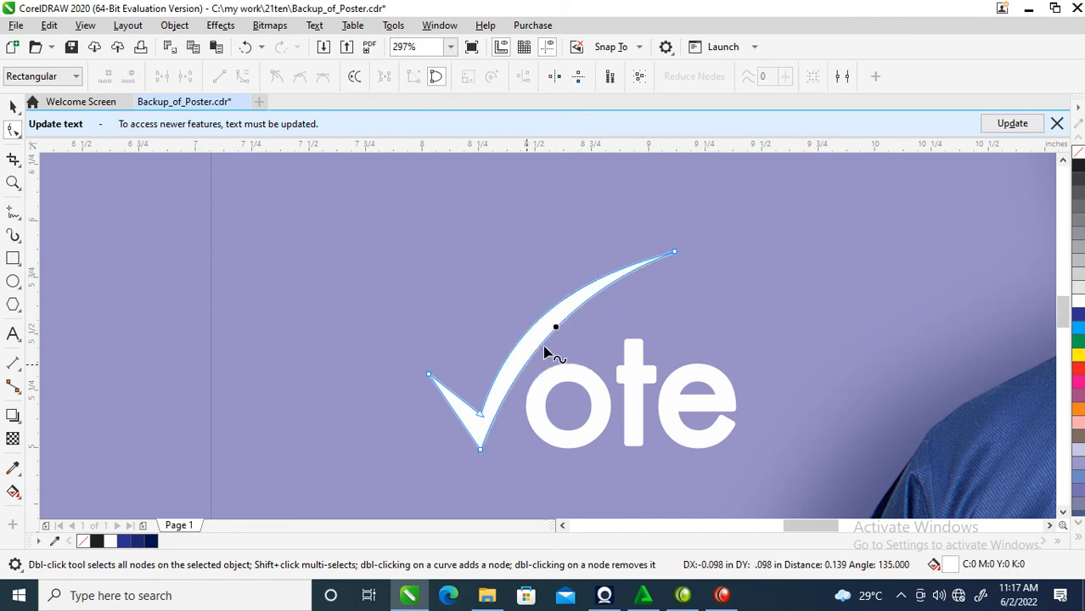
- Shift the check mark's inner corner node slightly outward and slim the curved long arm towards its tip
left_click(475, 413)
left_click_drag(478, 416, 486, 417)
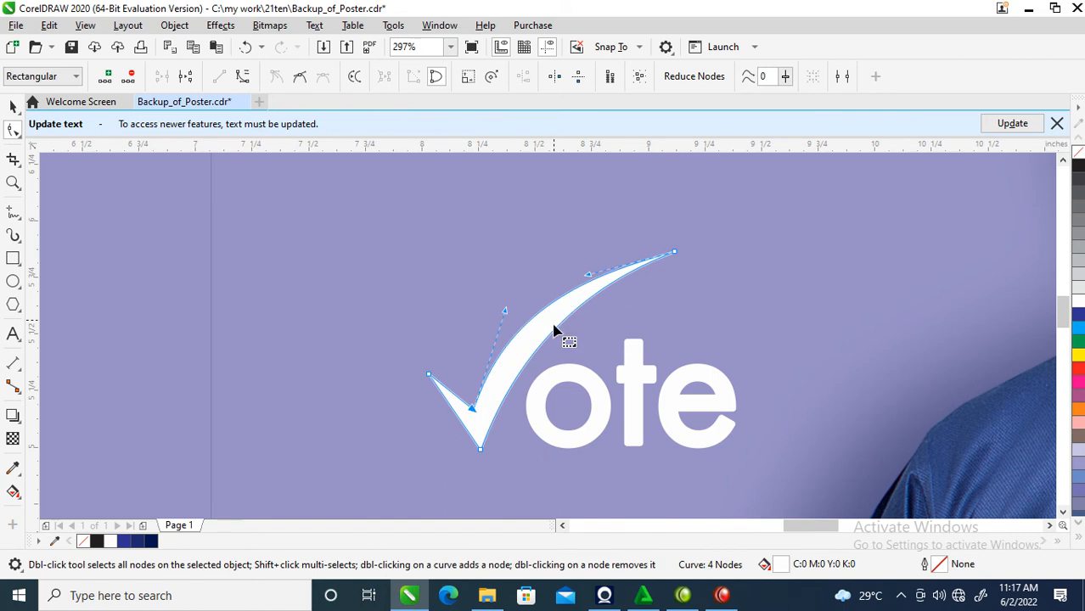
left_click(556, 317)
left_click_drag(557, 318, 558, 316)
key("space")
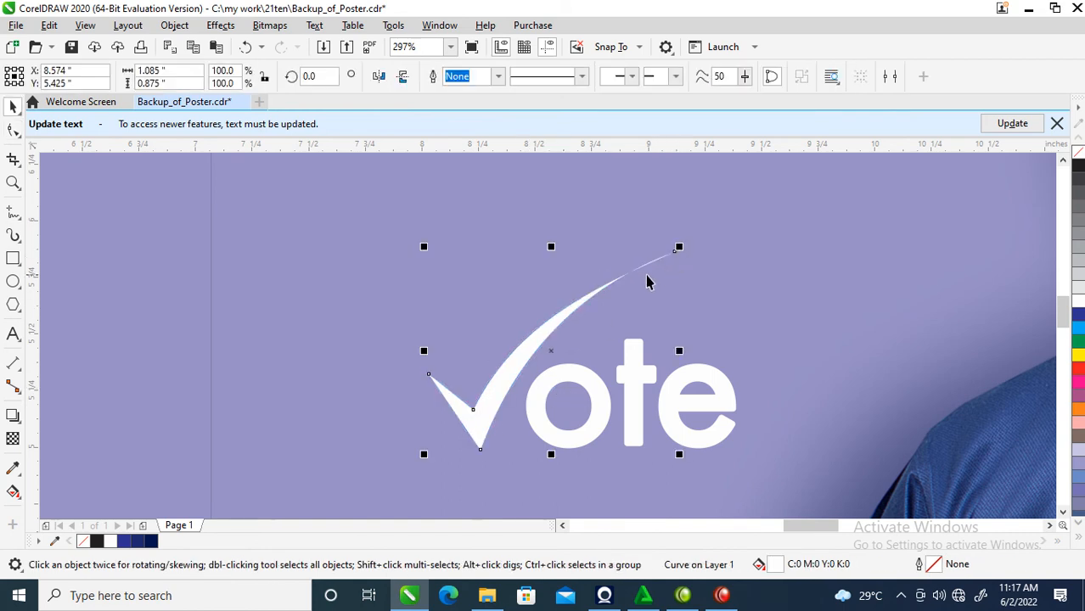
- Move the check mark down against the letter "o", at about X 8.61, Y 5.34 in
key("space")
left_click_drag(559, 318, 551, 349)
key("space")
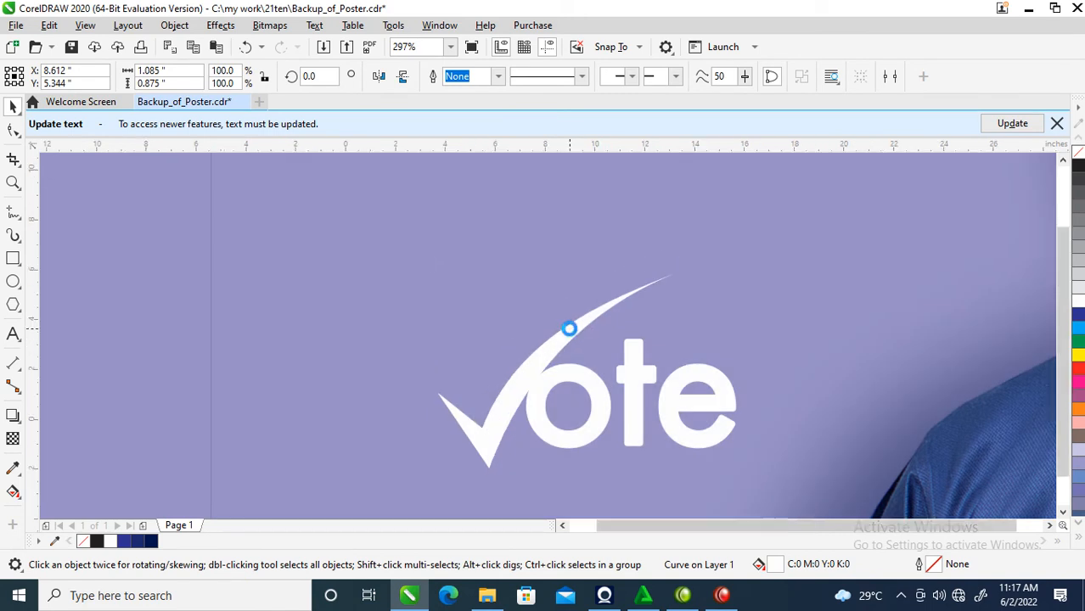
- Enlarge the check mark proportionally to about 1.54 in wide and fill it with red C0 M100 Y100 K0
key("F4")
key("z")
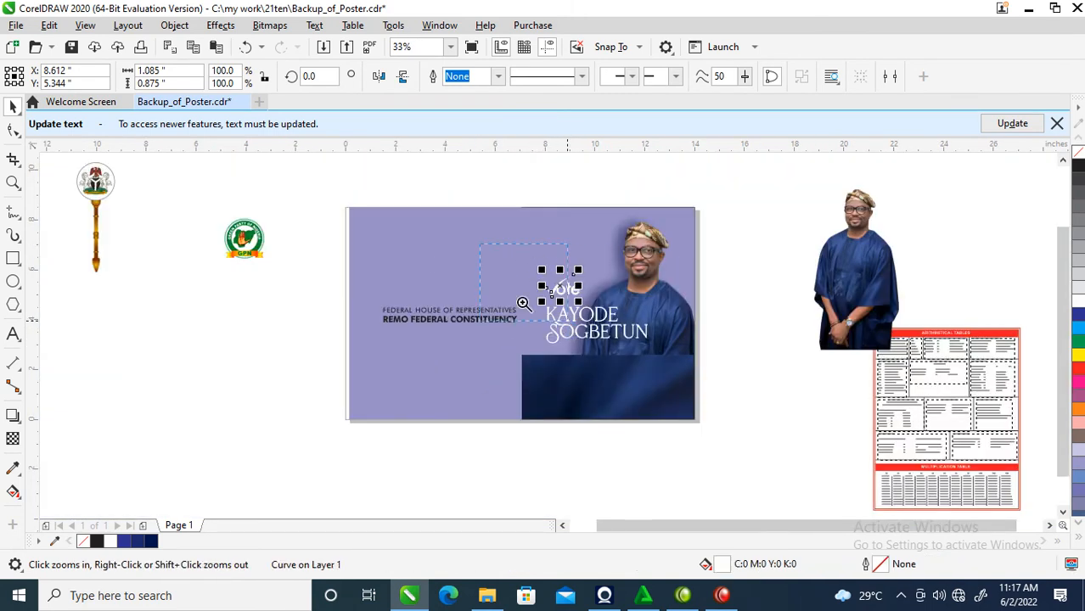
left_click_drag(488, 269, 651, 327)
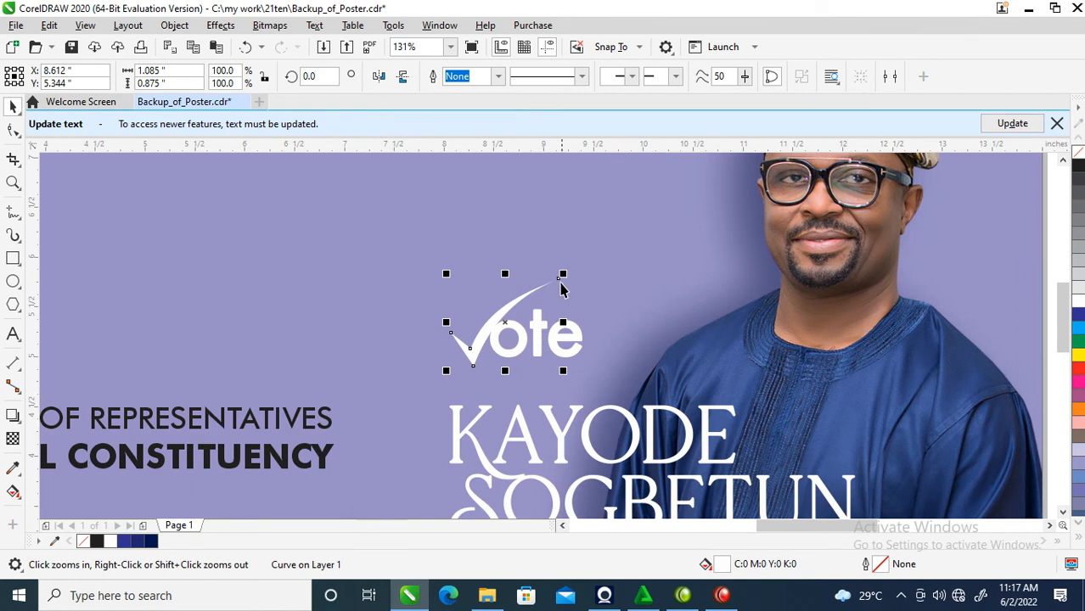
left_click_drag(564, 272, 635, 236)
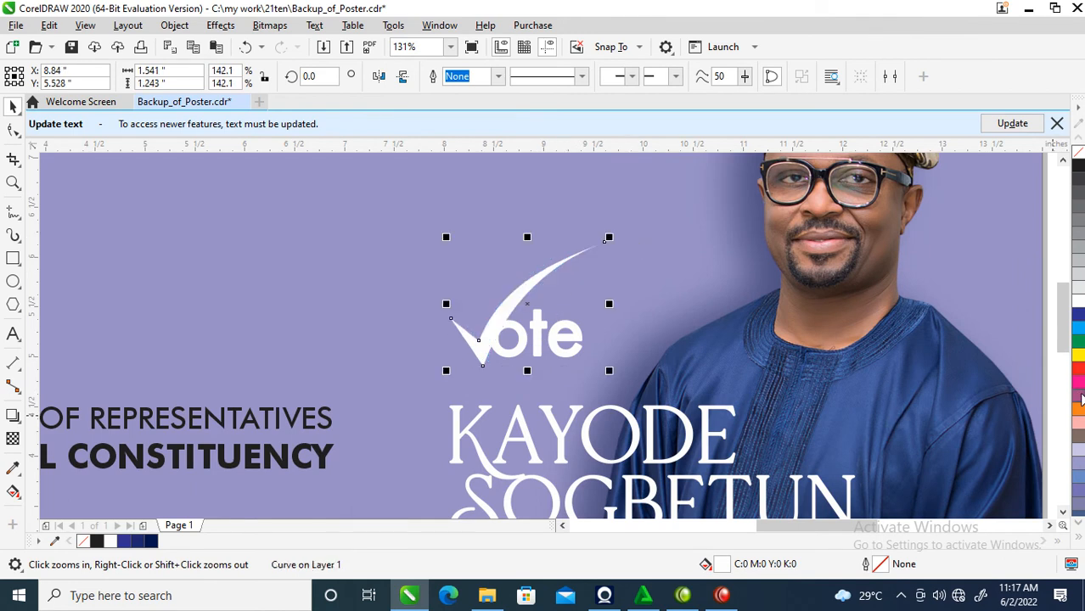
left_click(1080, 370)
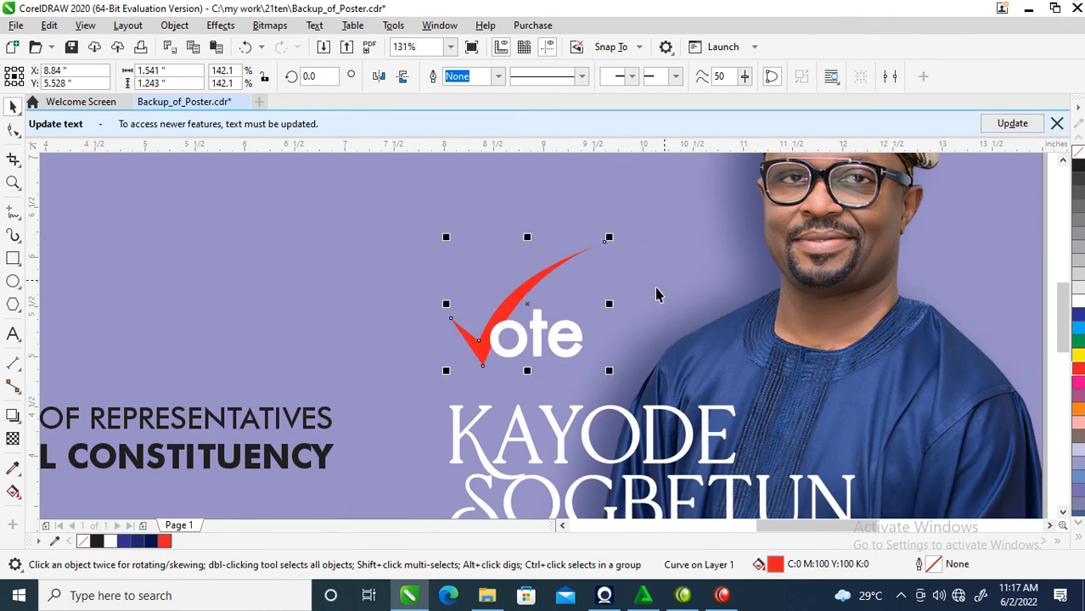
- Fill the letters "ote" with red C0 M100 Y100 K0, remove their outline and fit them against the check mark
left_click(474, 370)
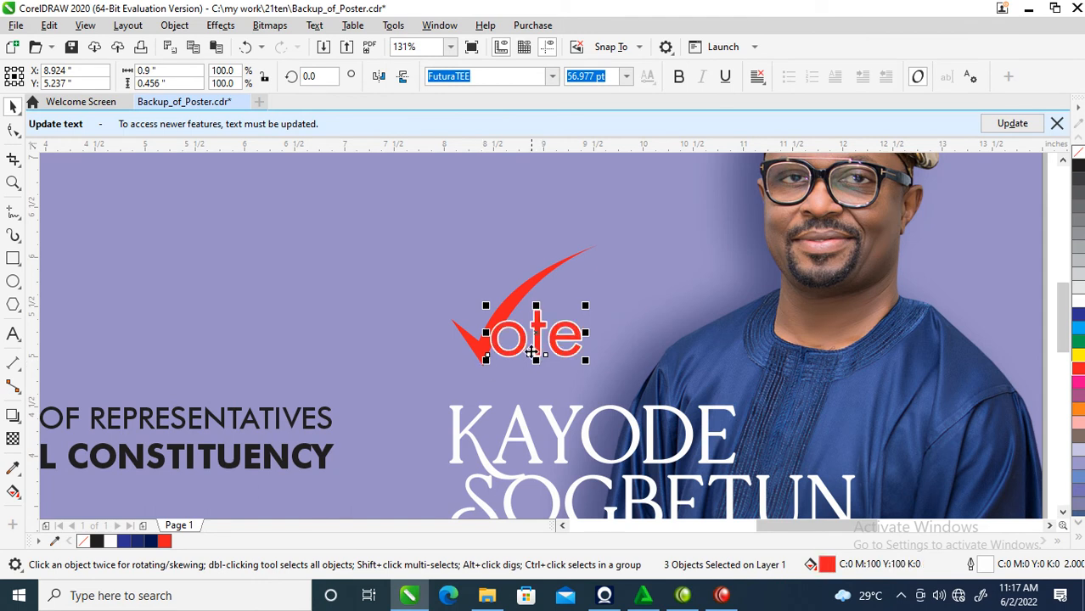
scroll(748, 276, "down", 3)
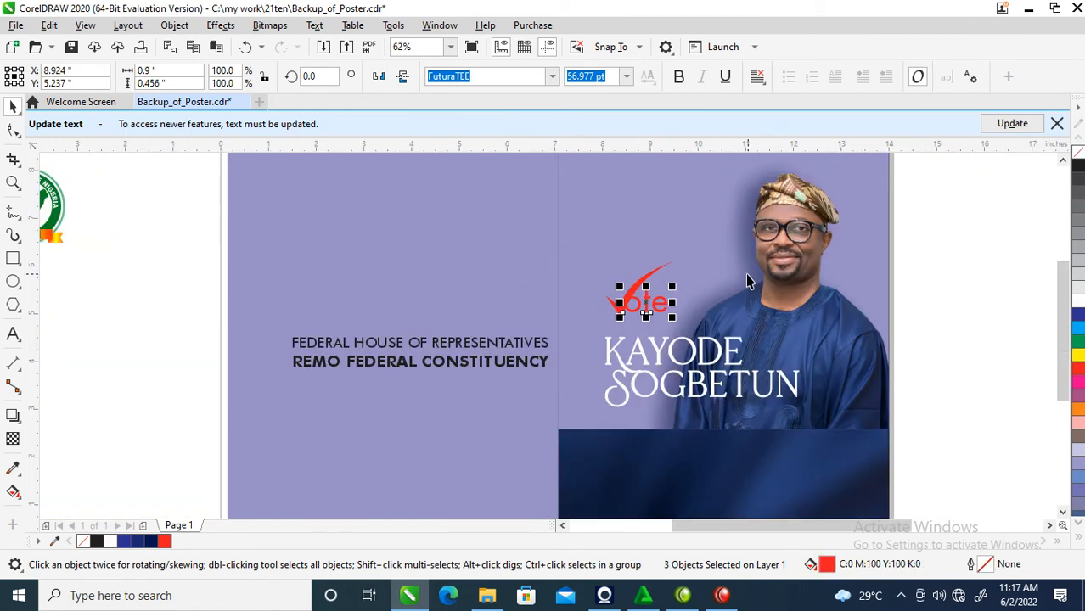
key("z")
left_click_drag(563, 237, 801, 403)
key("space")
left_click(409, 308)
left_click_drag(409, 307, 454, 299)
- Shrink the check mark and "ote" together to about 1.1 in wide and move them down just above the candidate's name
left_click_drag(280, 209, 590, 387)
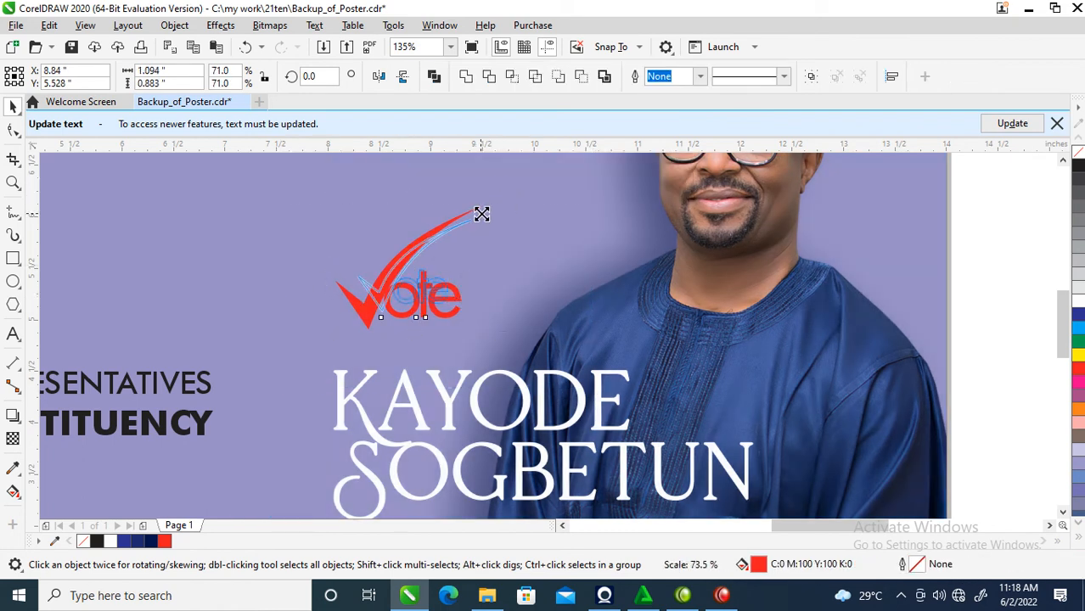
left_click_drag(489, 209, 458, 228)
left_click_drag(422, 297, 396, 337)
- Place a copy of the GPN party logo on the right panel at about X 8.77, Y 7.12 in and delete the off-page original
key("F4")
key("z")
left_click_drag(123, 223, 625, 467)
left_click_drag(129, 204, 652, 256)
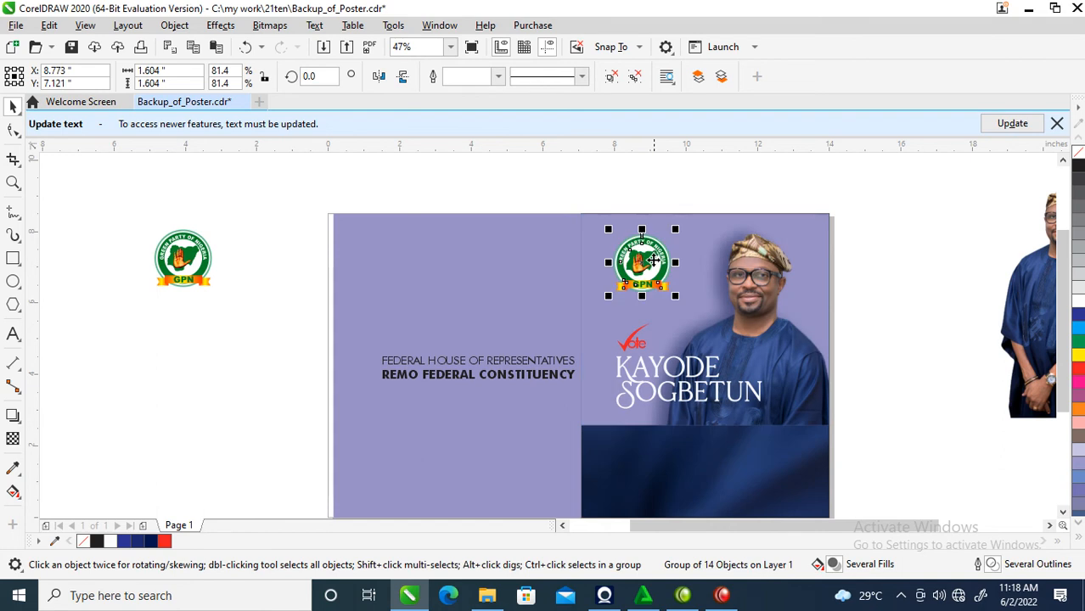
left_click_drag(94, 201, 300, 339)
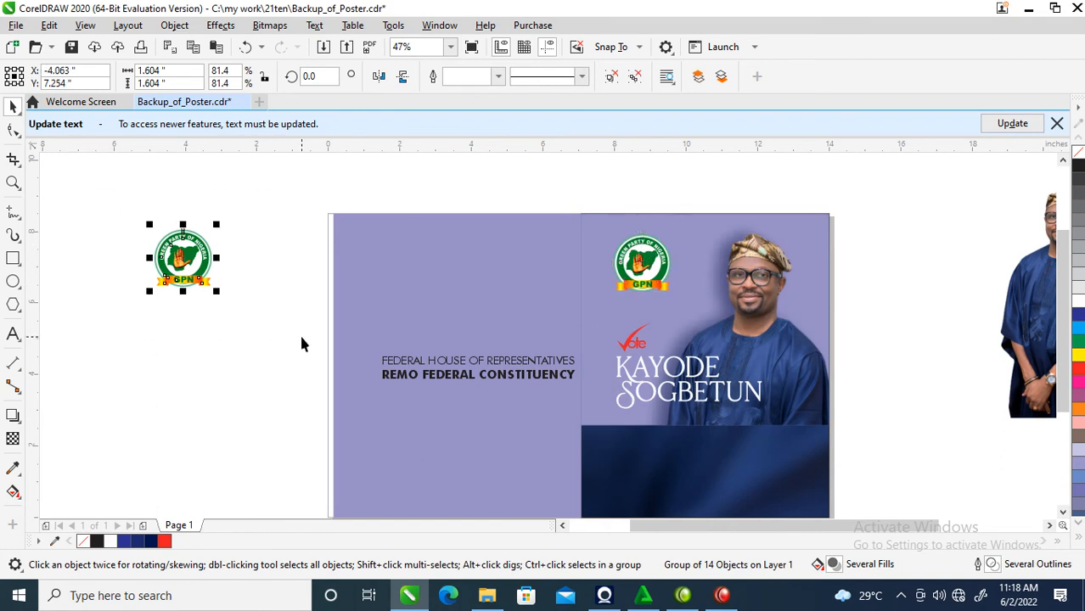
key("Delete")
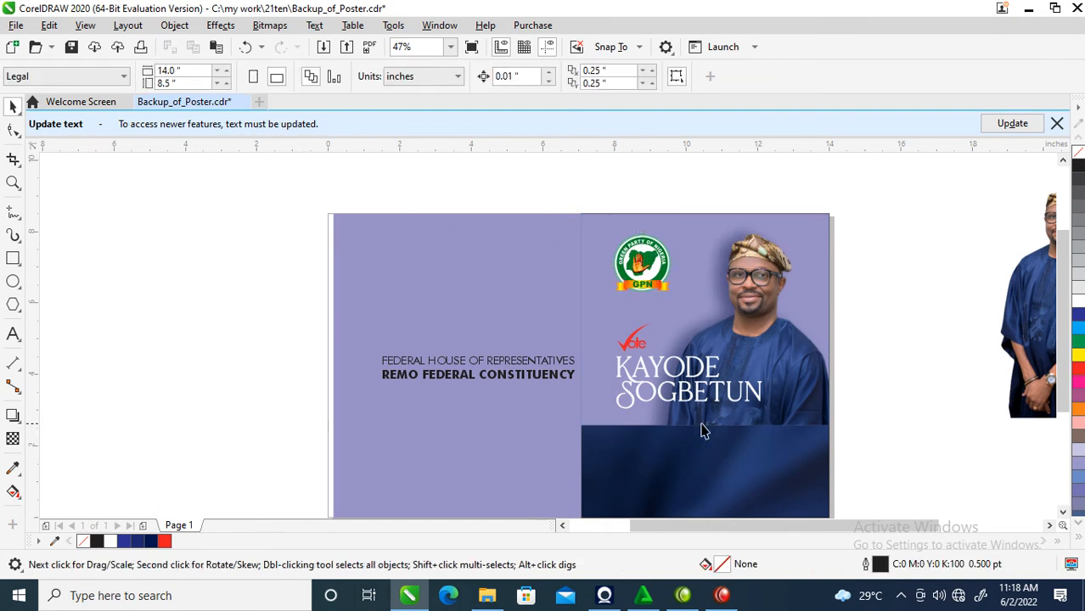
- Move the "FEDERAL HOUSE OF REPRESENTATIVES" and "REMO FEDERAL CONSTITUENCY" lines onto the blue fabric band and fill both with white
left_click(502, 370)
key("z")
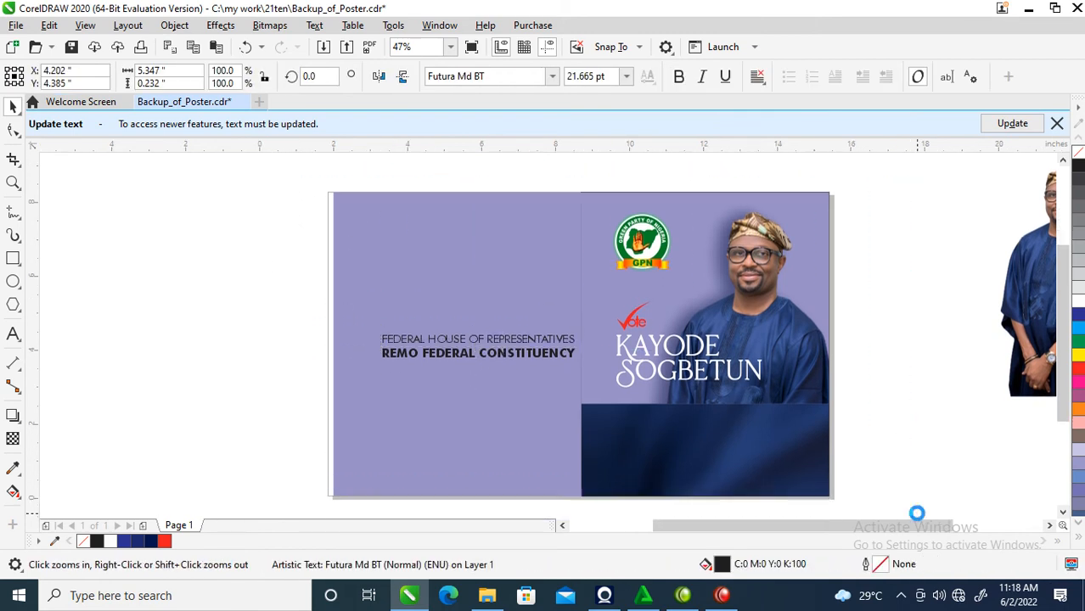
scroll(921, 516, "up", 1)
left_click_drag(426, 338, 657, 415)
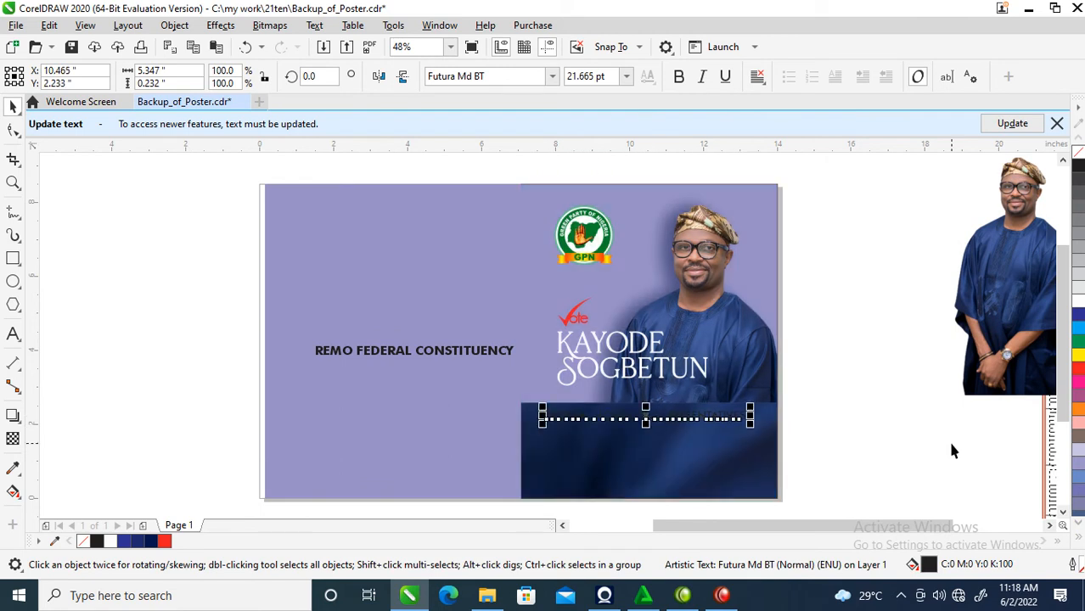
left_click(1077, 299)
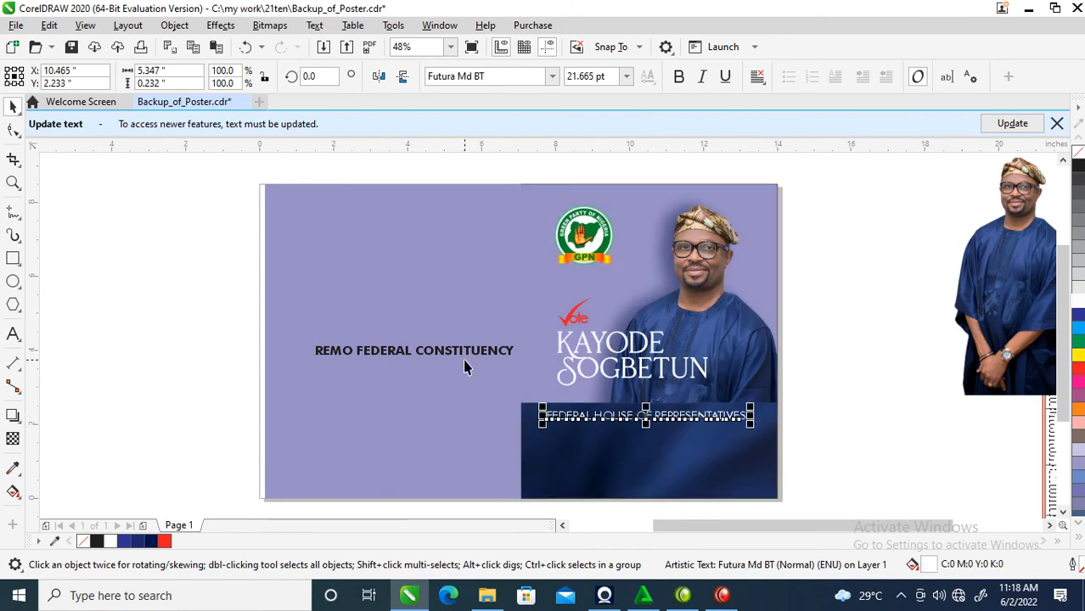
left_click_drag(471, 355, 709, 436)
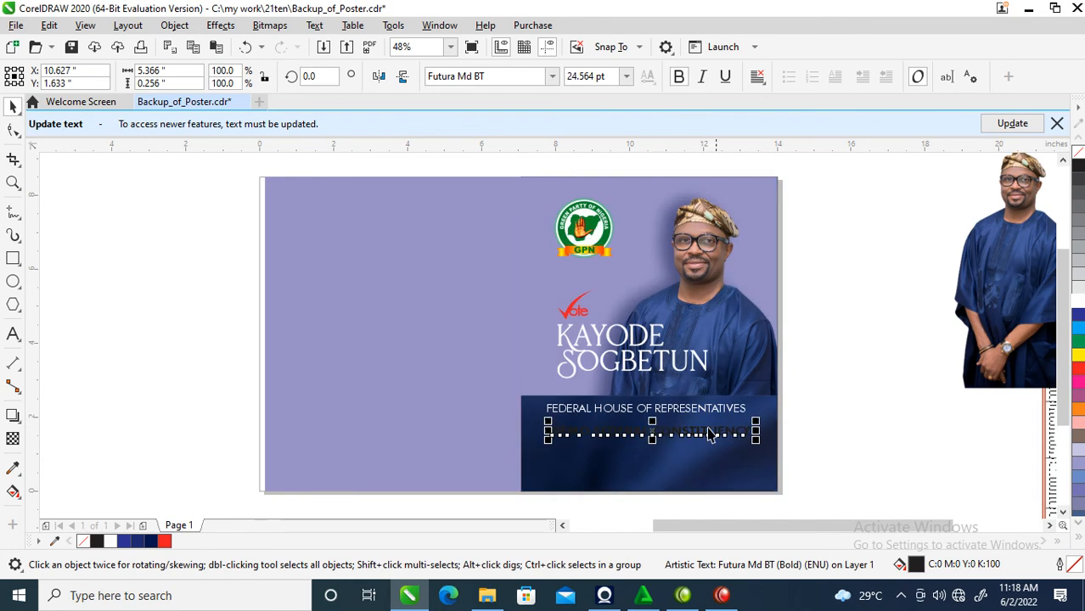
left_click(1076, 323)
- Copy the "FEDERAL HOUSE OF REPRESENTATIVES" line to just below the candidate's name and change the copy's text to "For"
key("z")
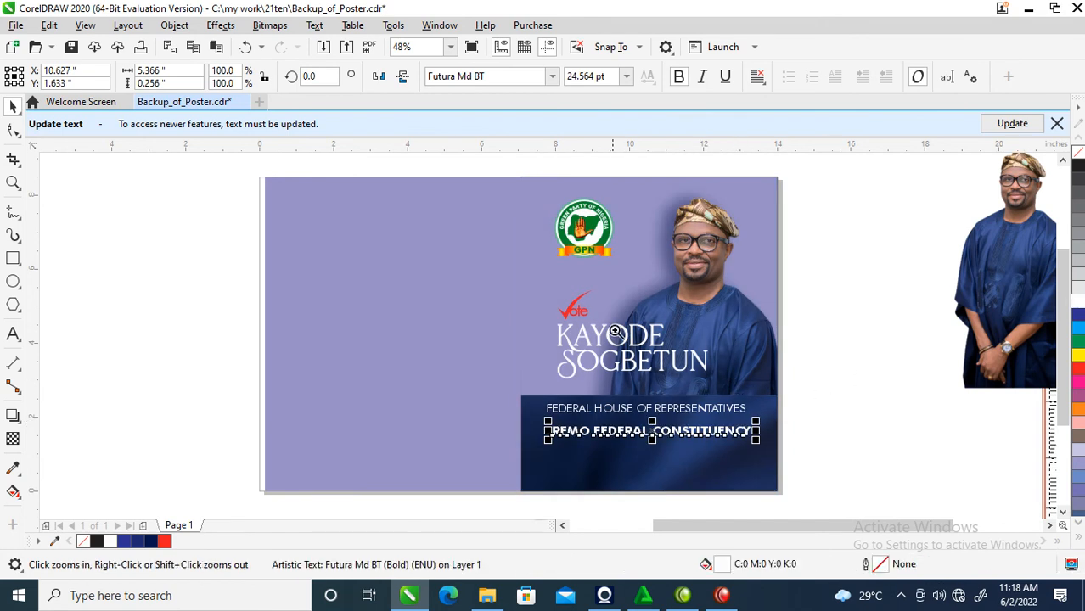
left_click_drag(472, 290, 847, 468)
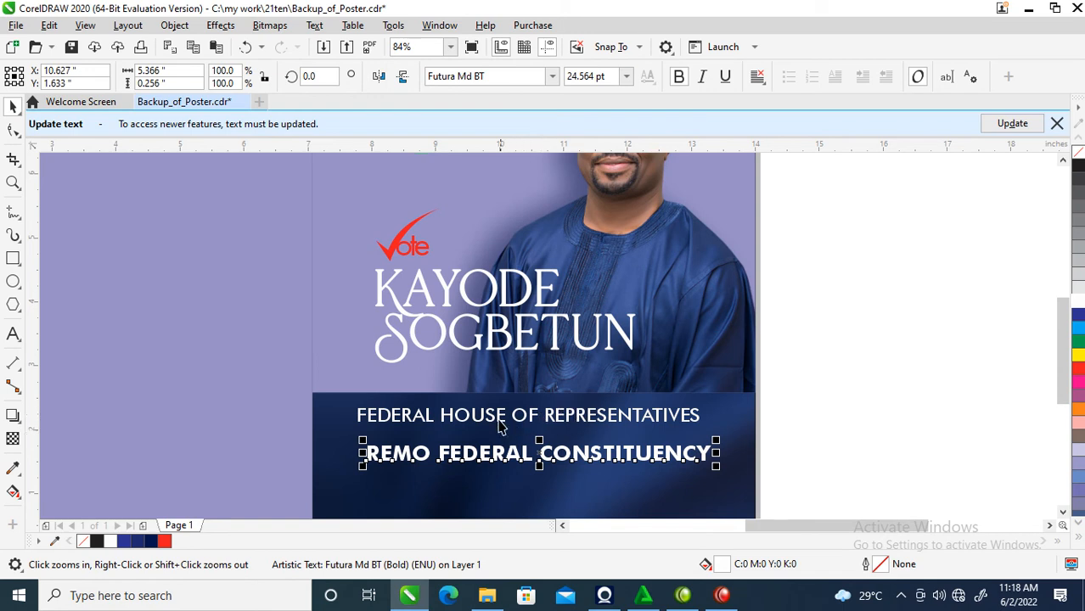
left_click_drag(431, 422, 448, 380)
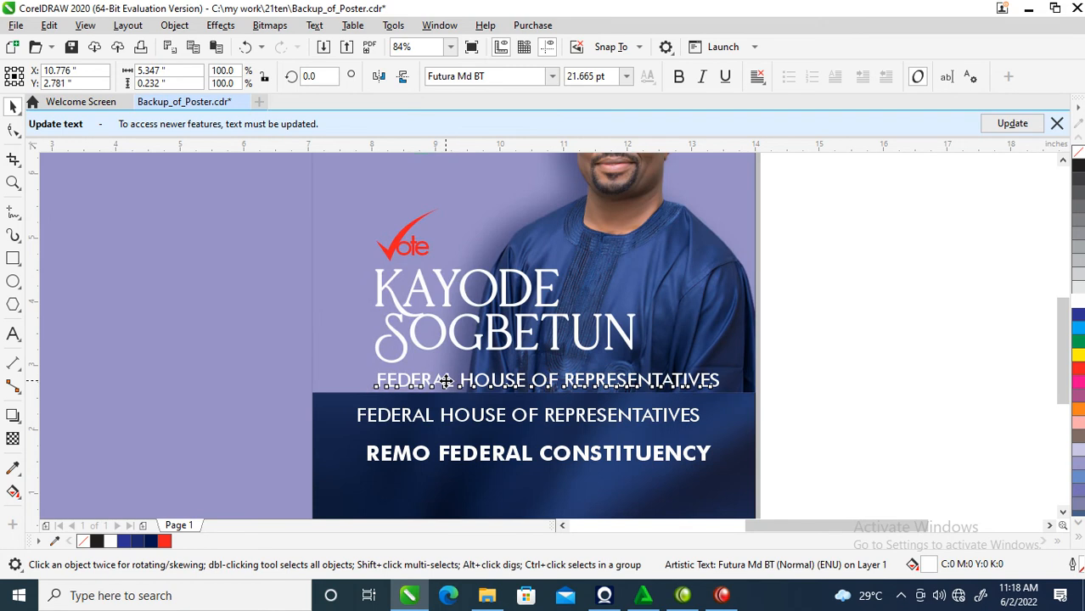
double_click(446, 381)
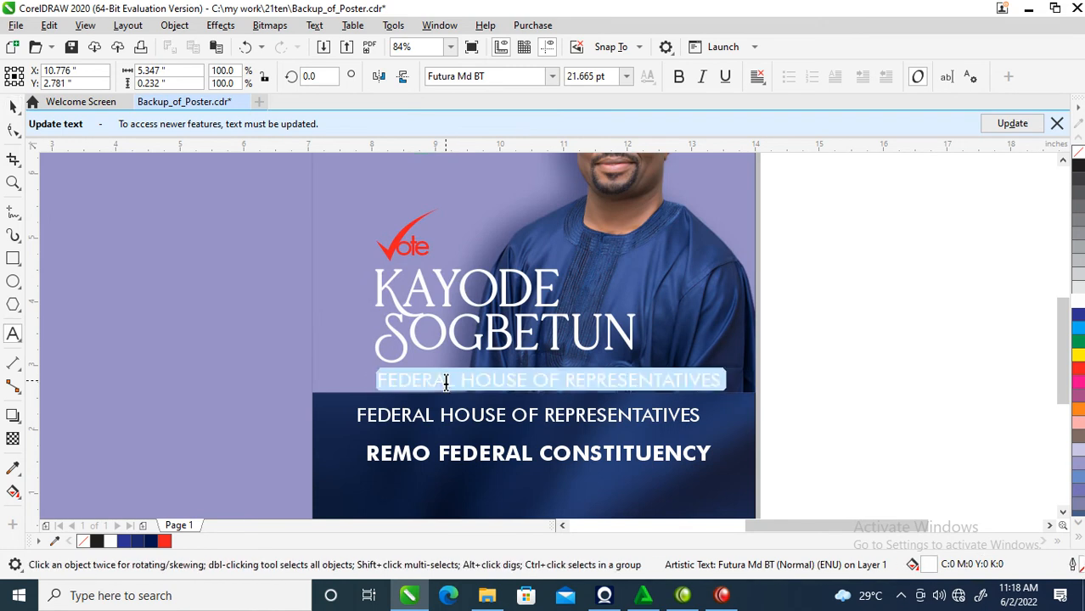
type("For")
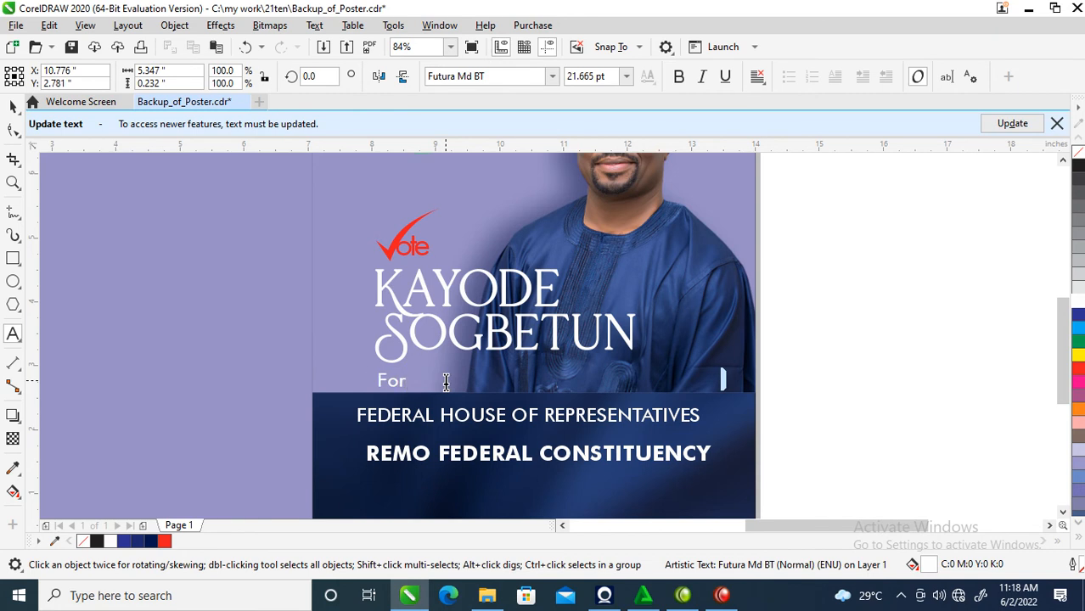
key("ctrl+space")
- Shift the word "For" slightly within the gap below the name, to about X 8.42, Y 2.77 in
key("F2")
left_click_drag(262, 272, 711, 476)
mouse_move(387, 355)
left_mouse_down()
mouse_move(414, 347)
mouse_move(396, 347)
left_mouse_up()
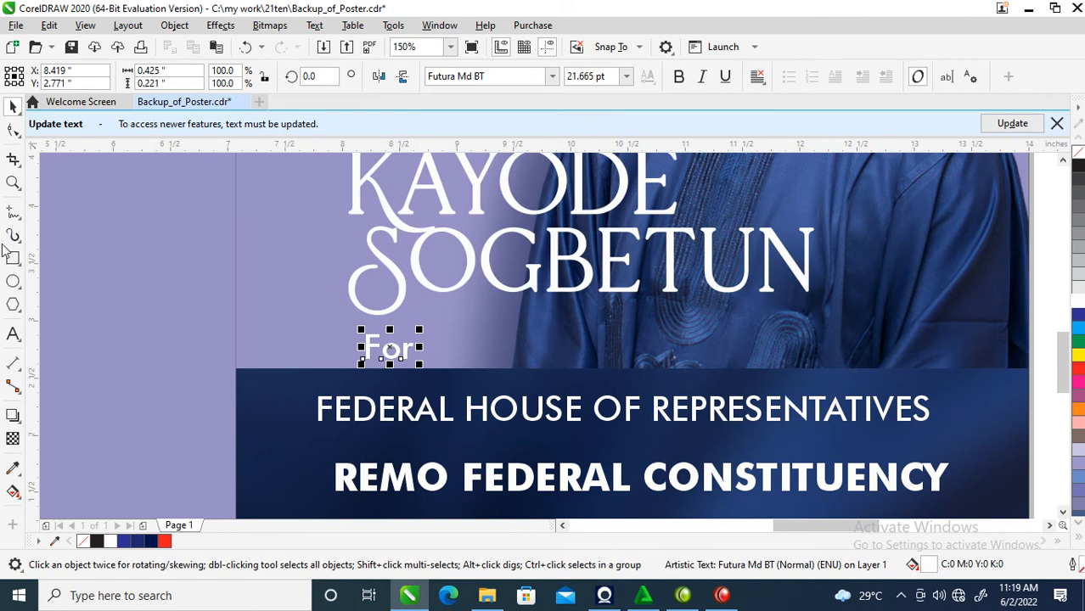
- Try a looping Bézier curve about 0.86 by 0.83 in around the word "For"
left_click(13, 214)
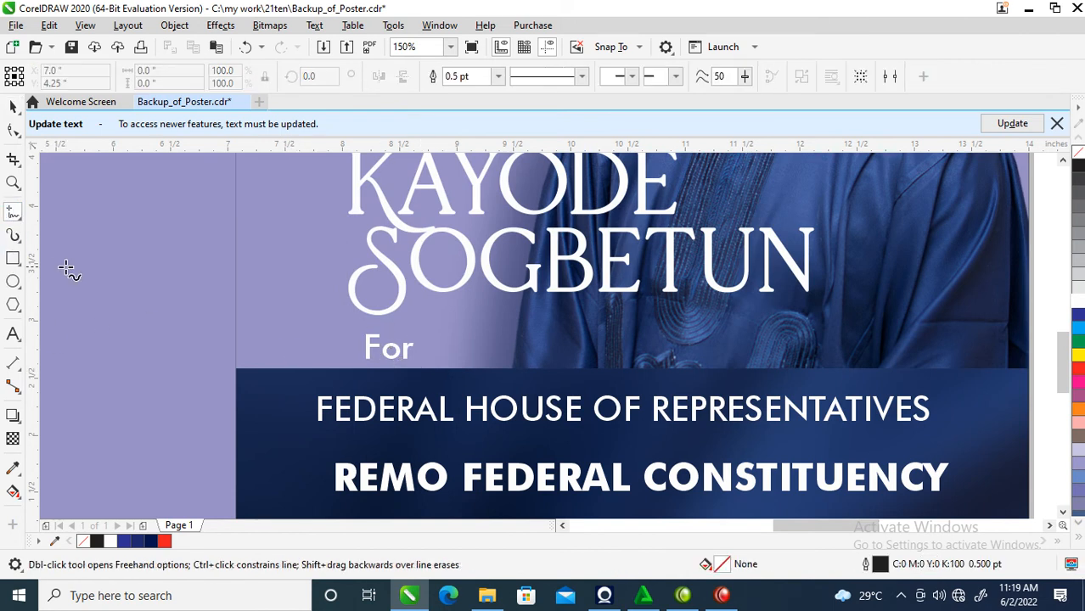
left_click(19, 217)
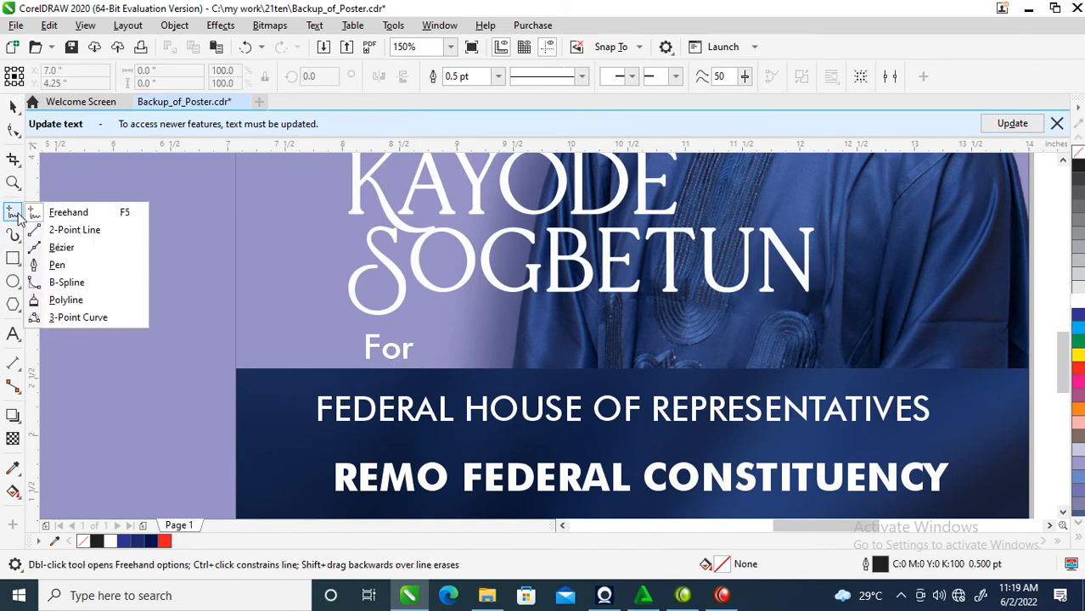
left_click(61, 248)
left_click(448, 308)
left_click_drag(354, 342, 417, 372)
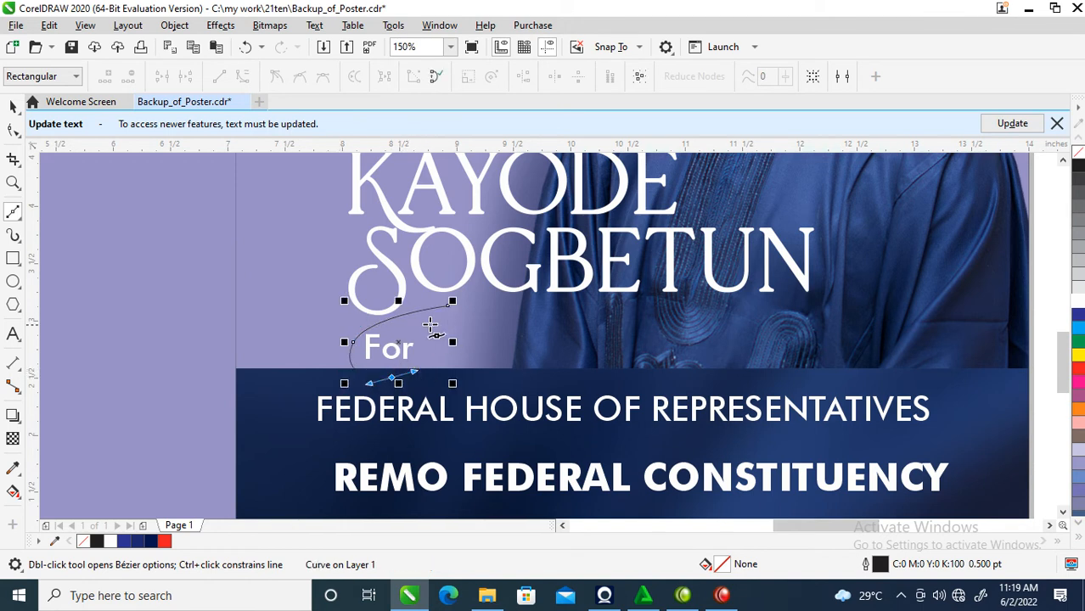
left_click_drag(427, 286, 418, 259)
key("space")
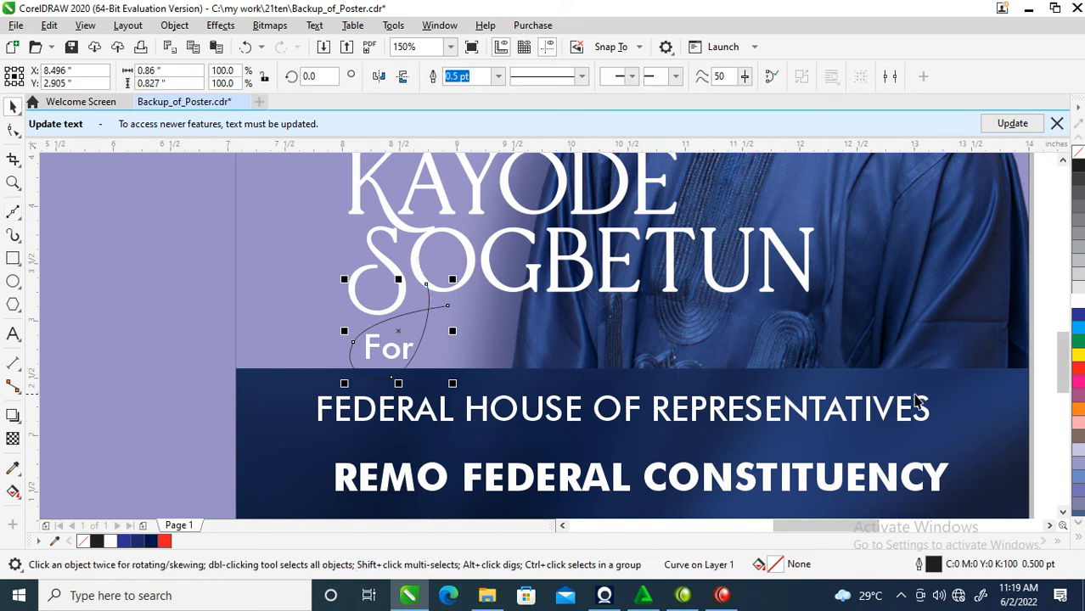
- Give the looping curve around "For" a 3 pt outline in red C0 M100 Y100 K0
right_click(1076, 303)
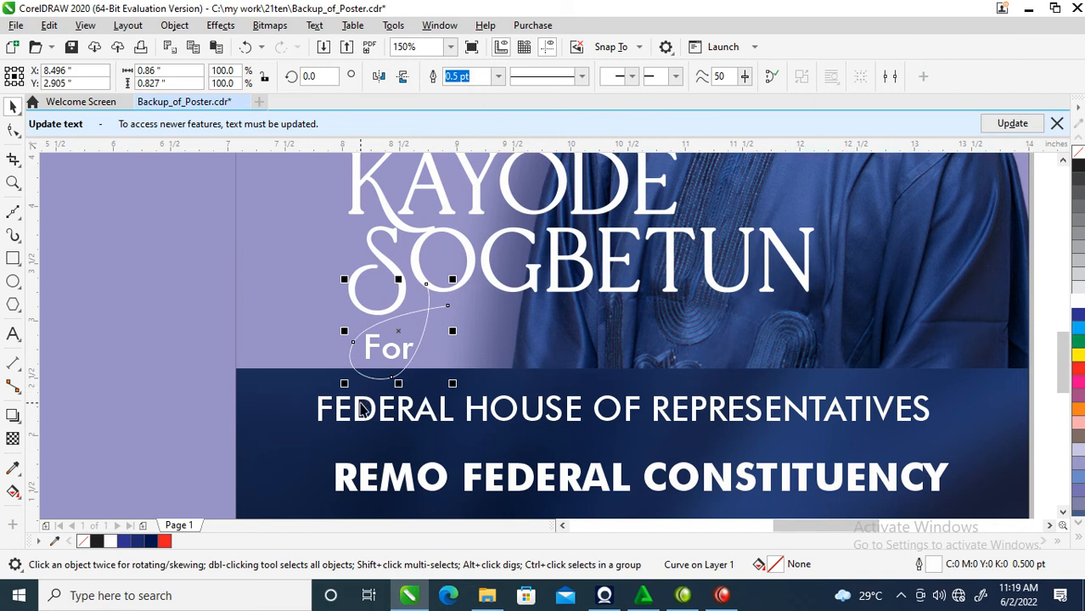
key("F12")
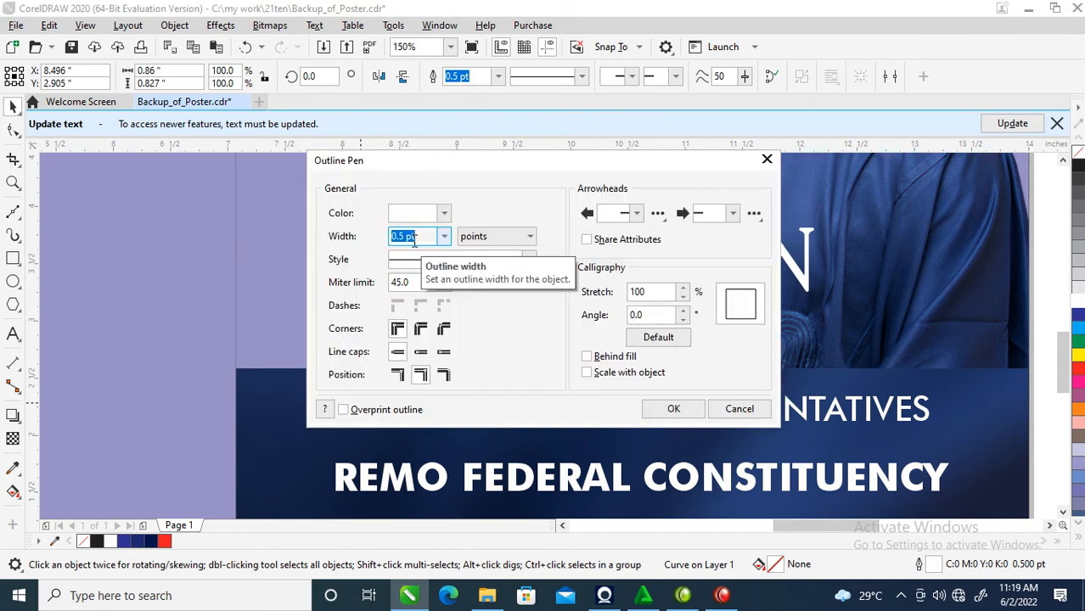
type("3")
key("Return")
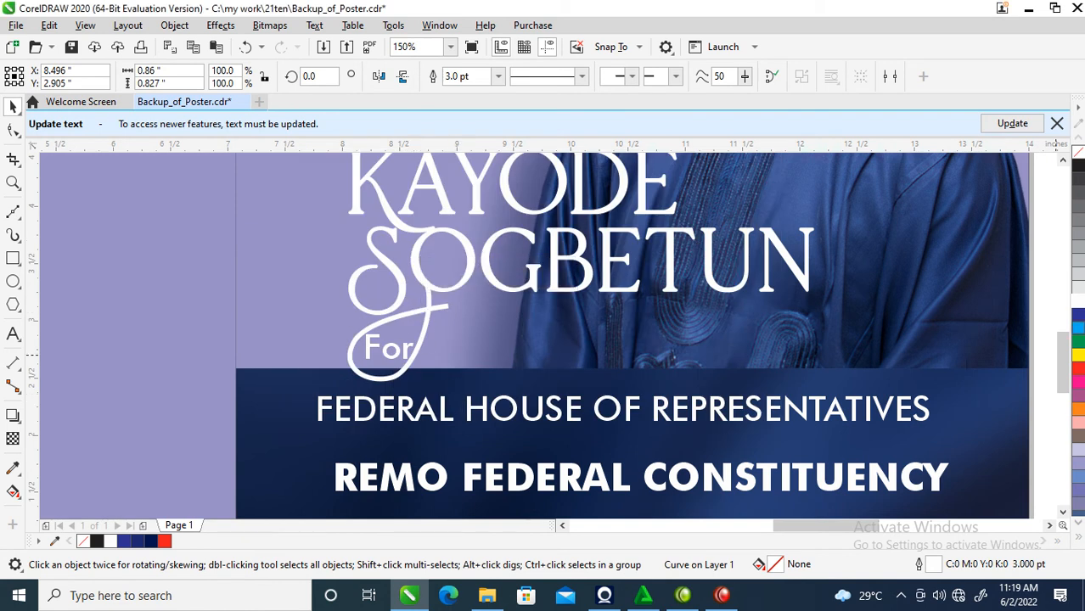
right_click(1081, 369)
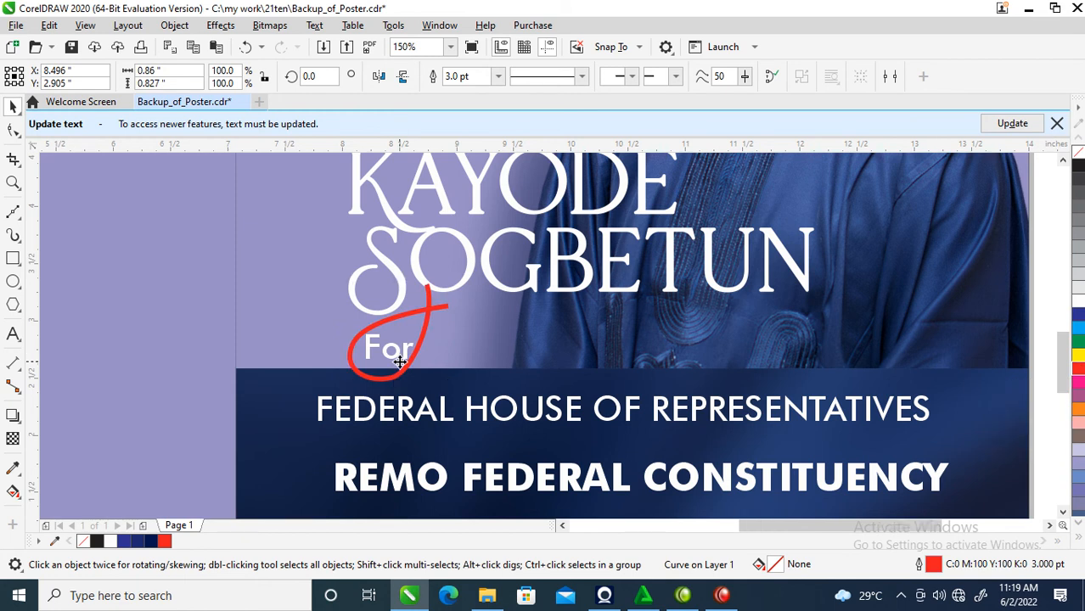
- Review the red loop against the whole layout and delete it
key("F4")
key("z")
left_click(551, 417)
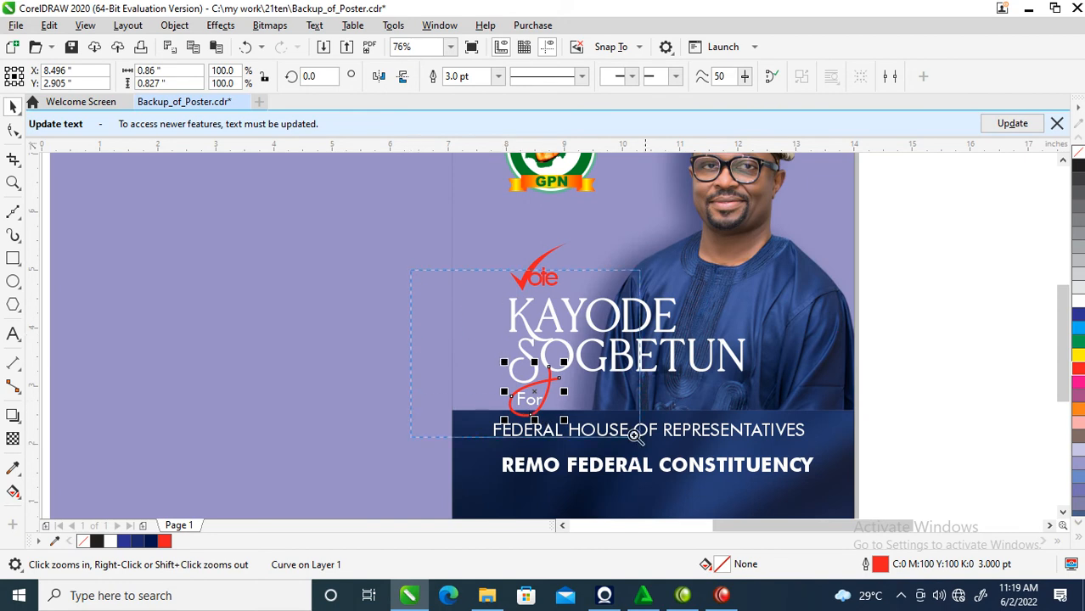
left_click(761, 503)
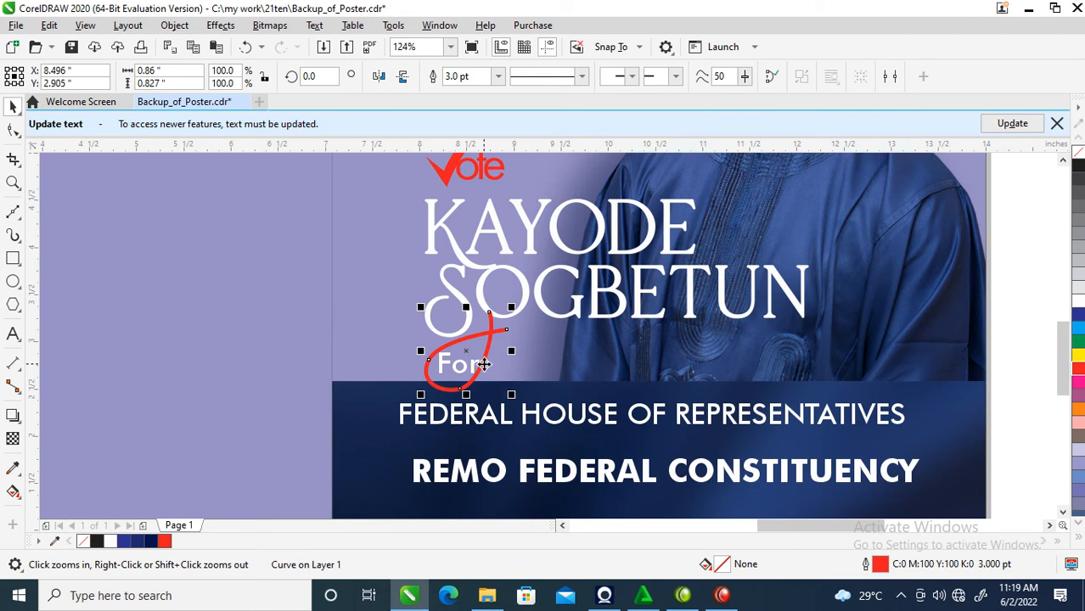
key("Delete")
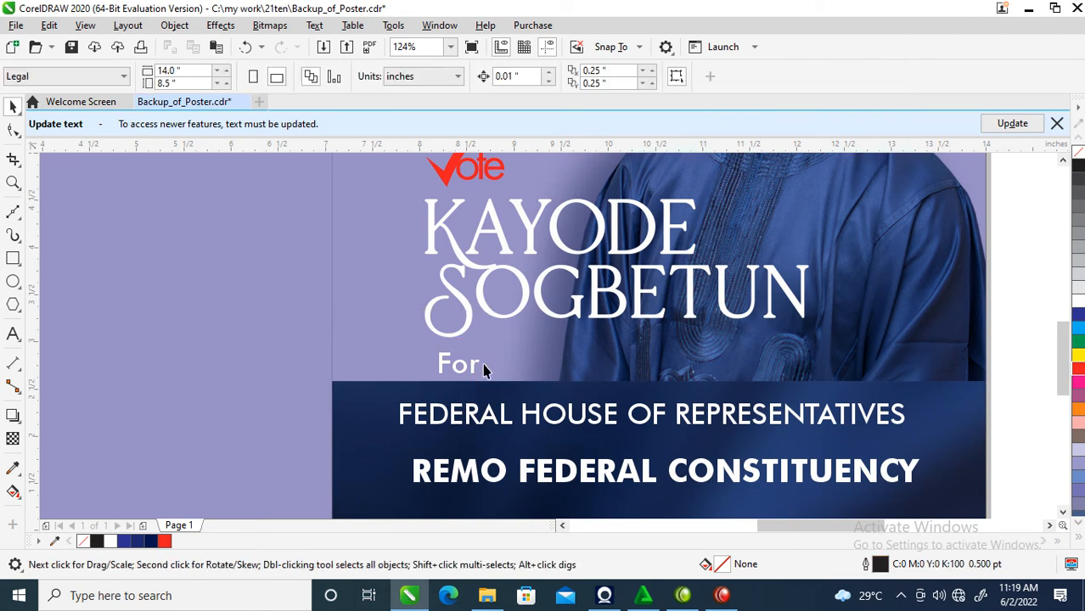
- Draw a polygon over the word "For", set it to 3 sides and fill it with red C0 M100 Y100 K0
left_click(12, 283)
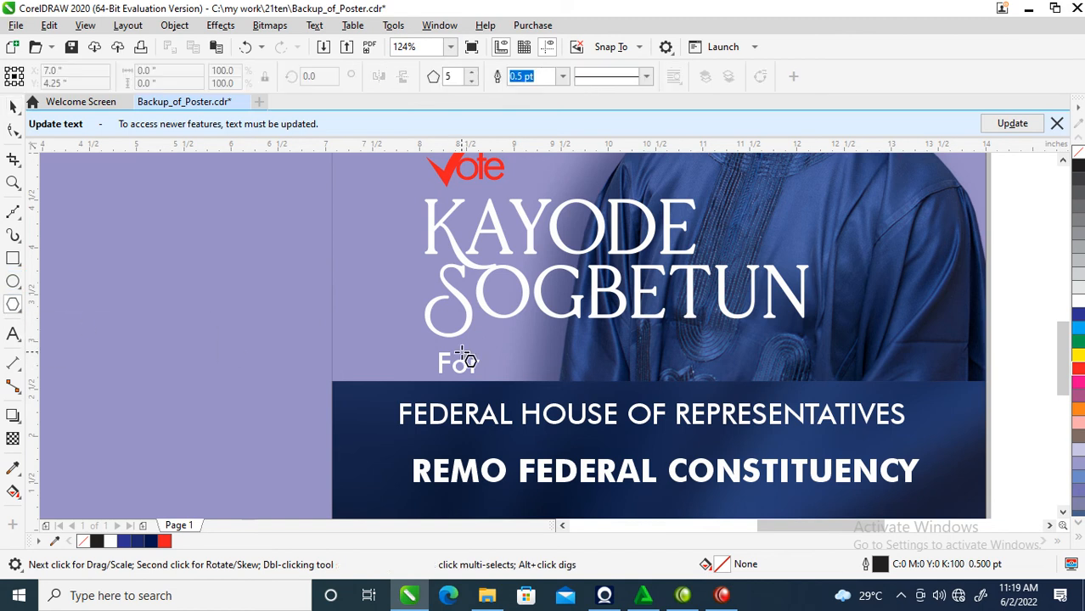
left_click_drag(397, 328, 474, 399)
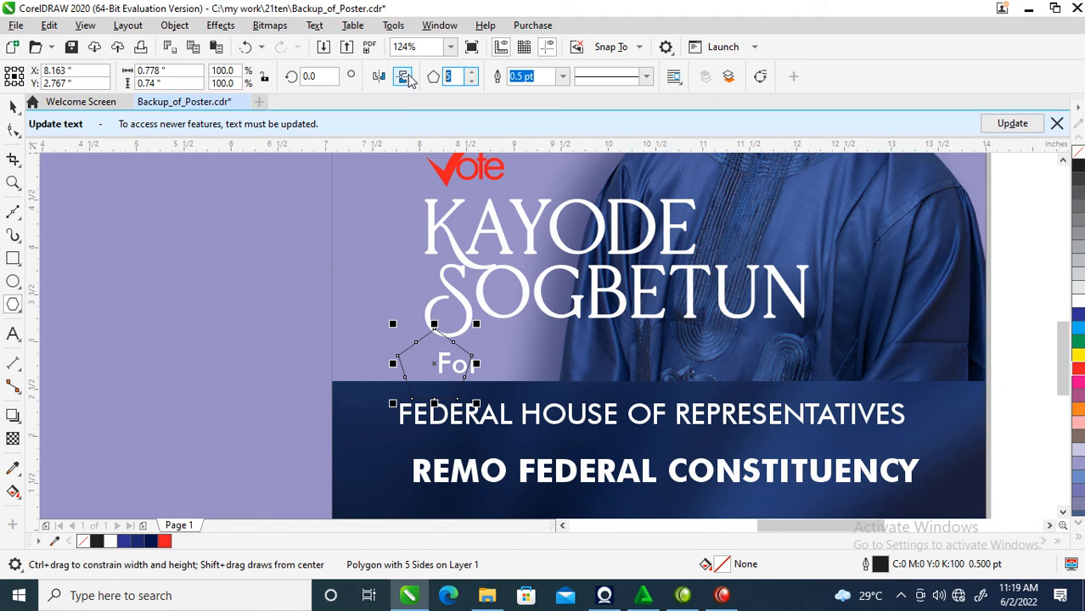
key("Return")
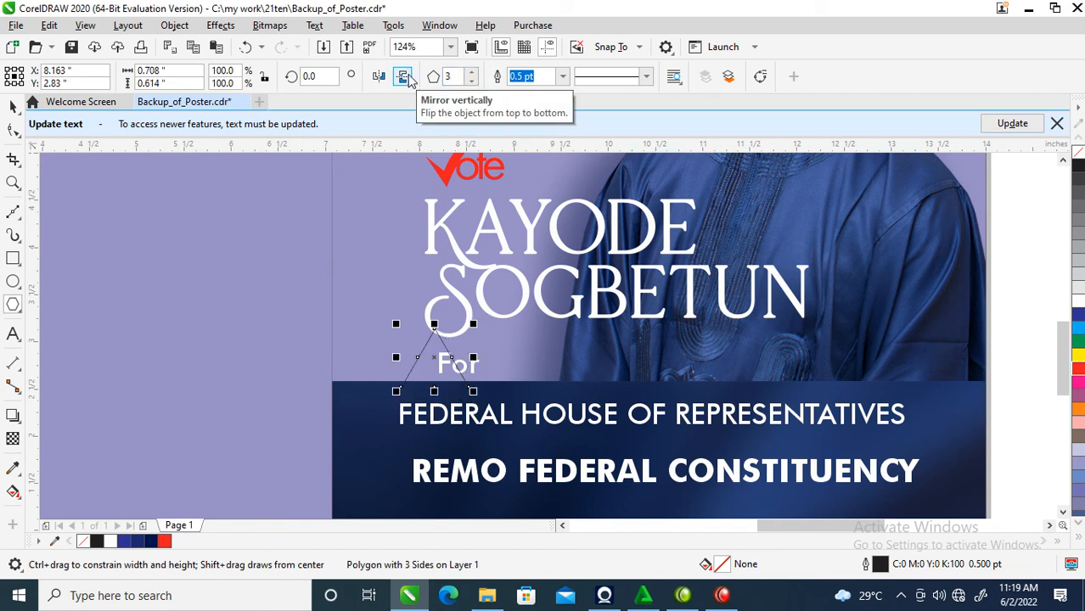
key("space")
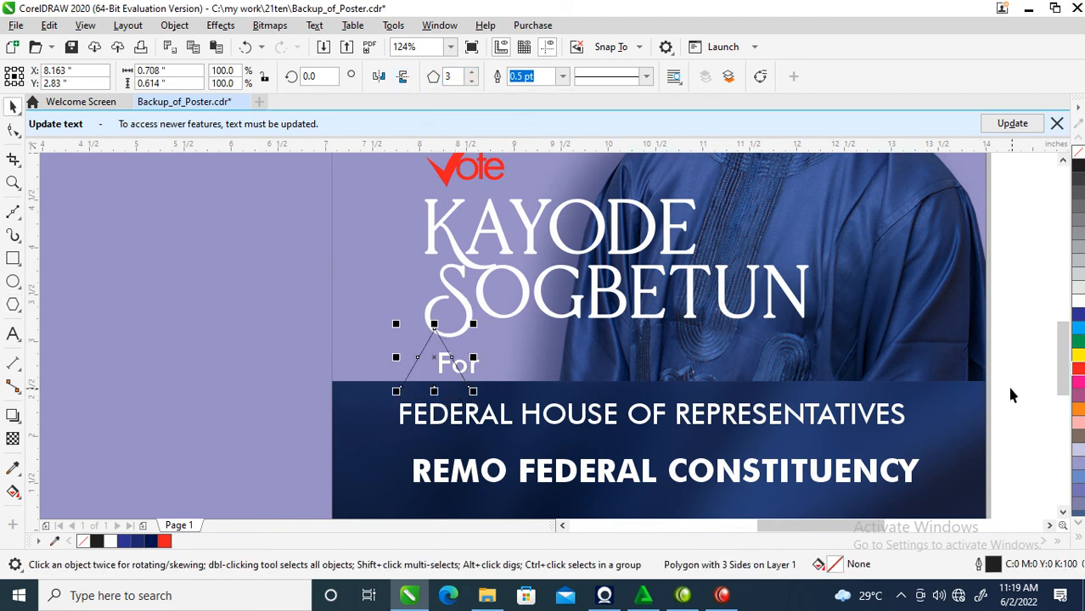
left_click(1077, 367)
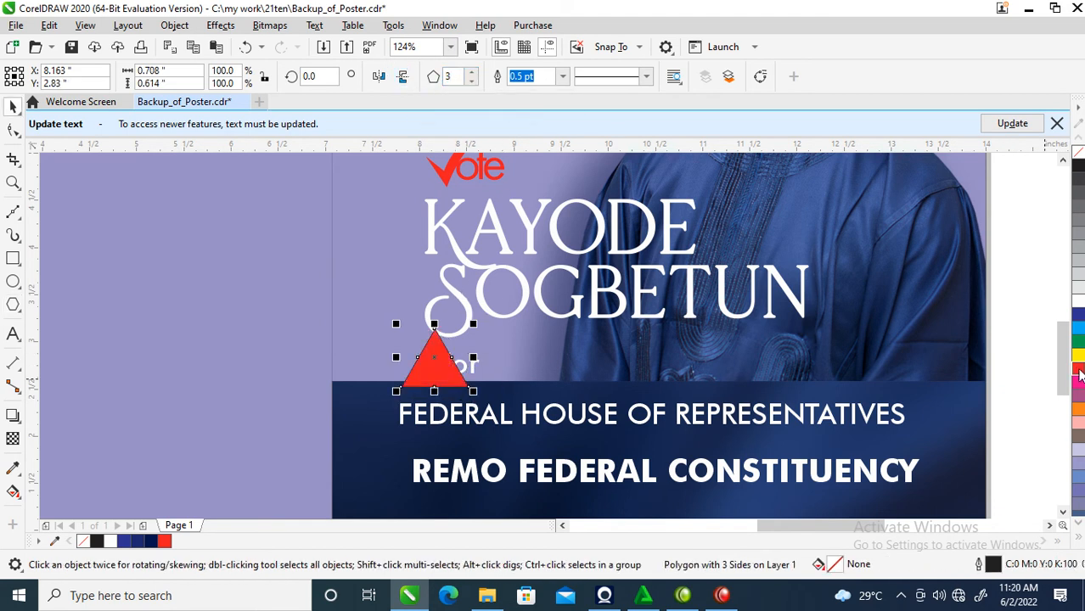
- Flip the triangle vertically, fit it over "For" at about 0.85 by 0.52 in, and remove its outline
left_click(401, 77)
left_click_drag(445, 358, 504, 340)
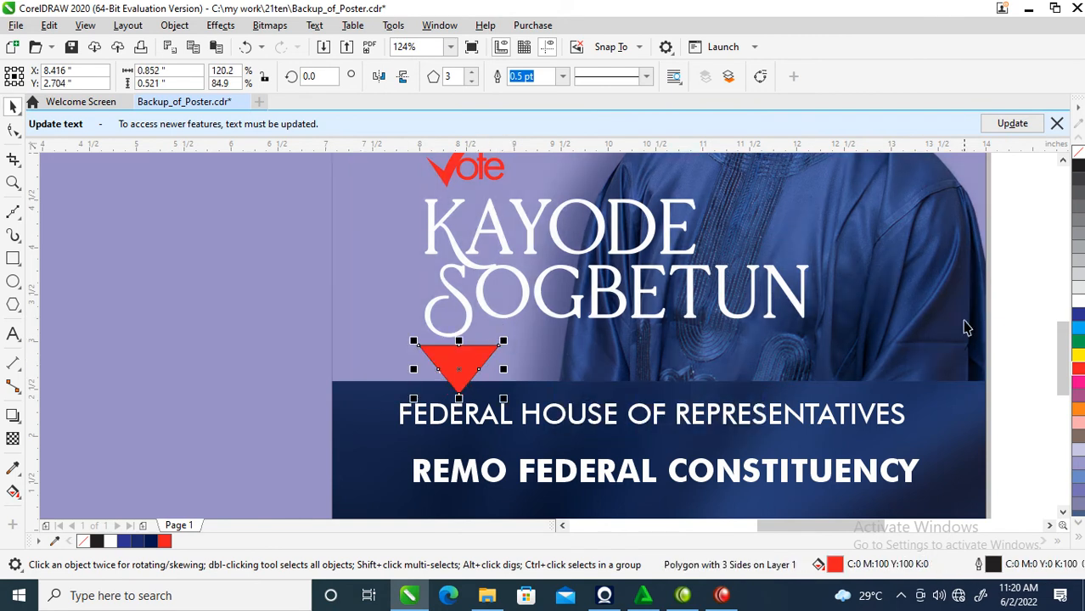
right_click(1078, 152)
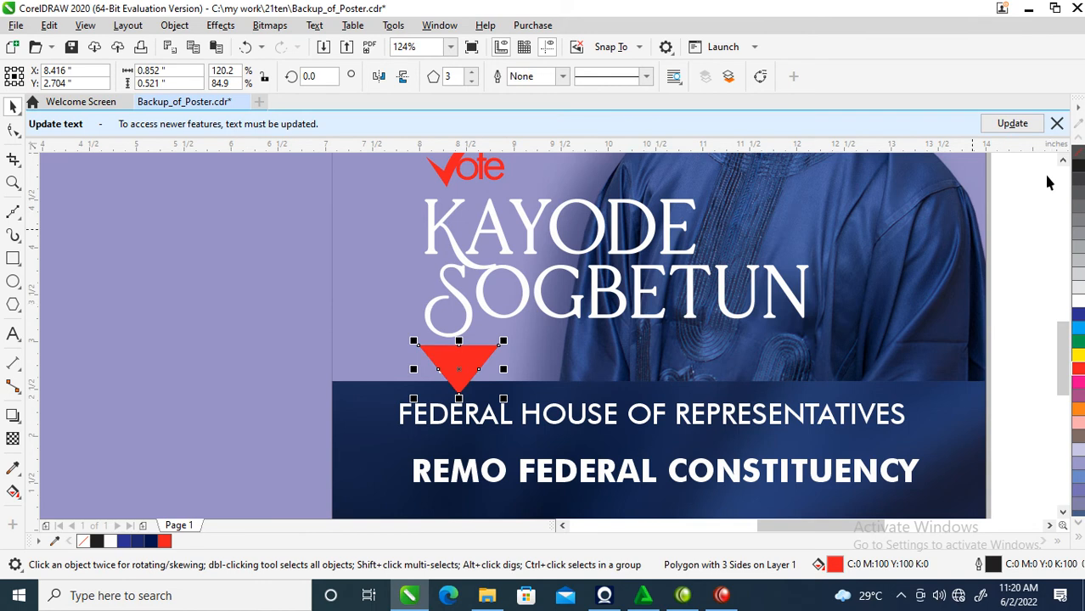
- Bring the word "For" in front of the red triangle, shrink it to 14.713 pt and make it bold
left_click(459, 366)
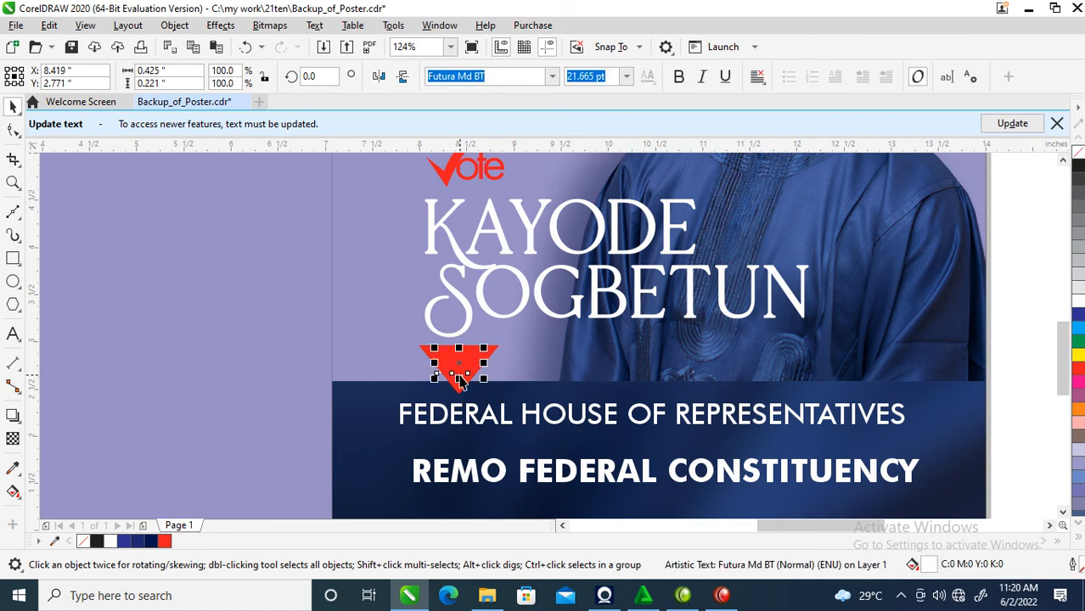
key("shift+Page_Up")
left_click_drag(483, 348, 478, 343)
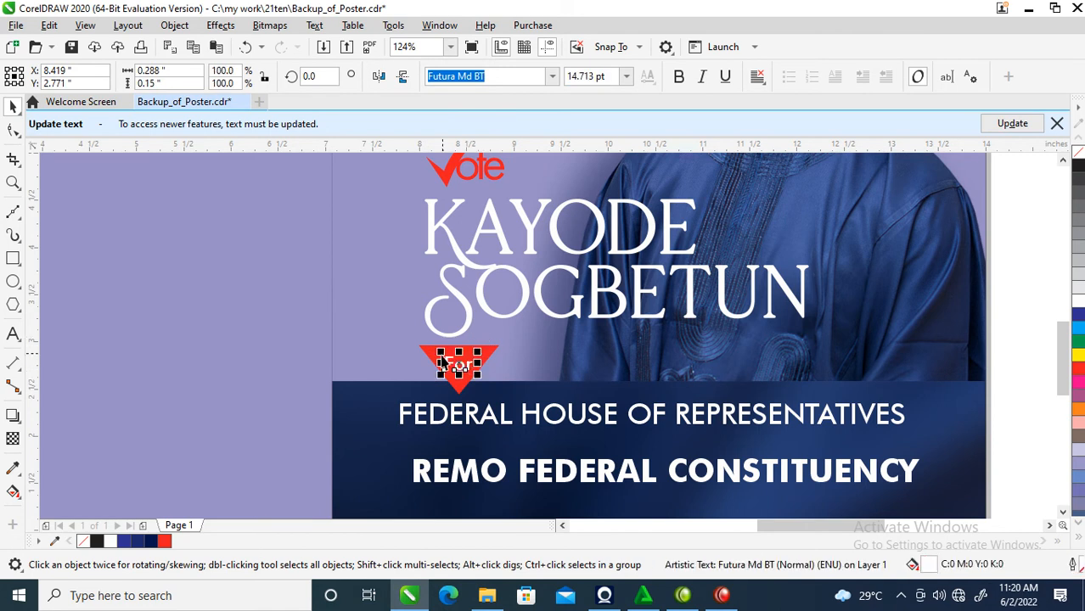
key("z")
left_click_drag(371, 310, 569, 350)
key("space")
- Shift the federal house title over to line up with the candidate's name, and move "REMO FEDERAL CONSTITUENCY" lower to open a gap between them
scroll(562, 334, "down", 5)
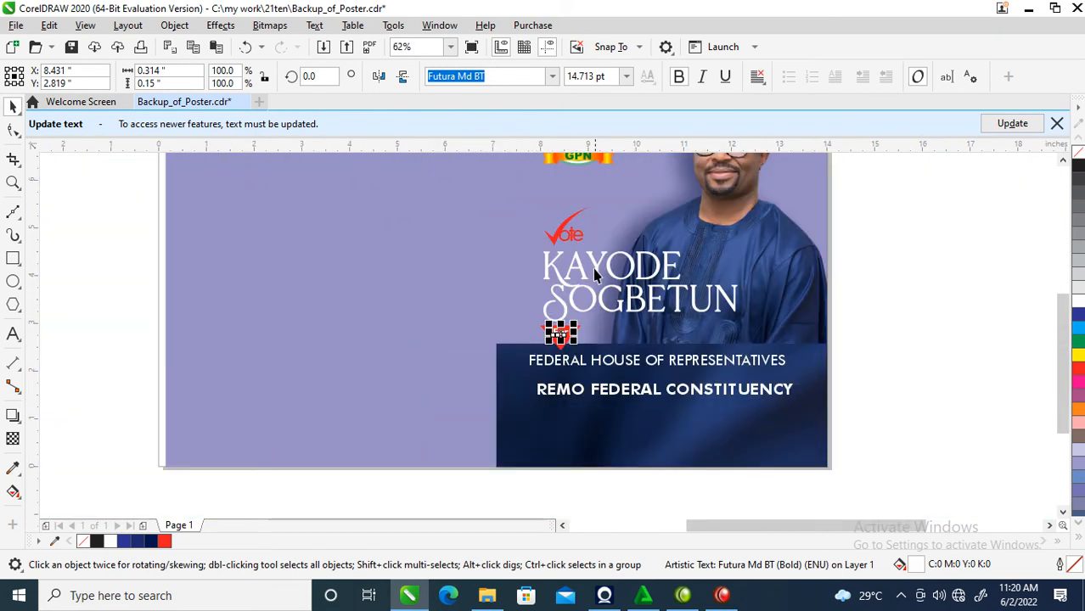
left_click_drag(497, 222, 848, 465)
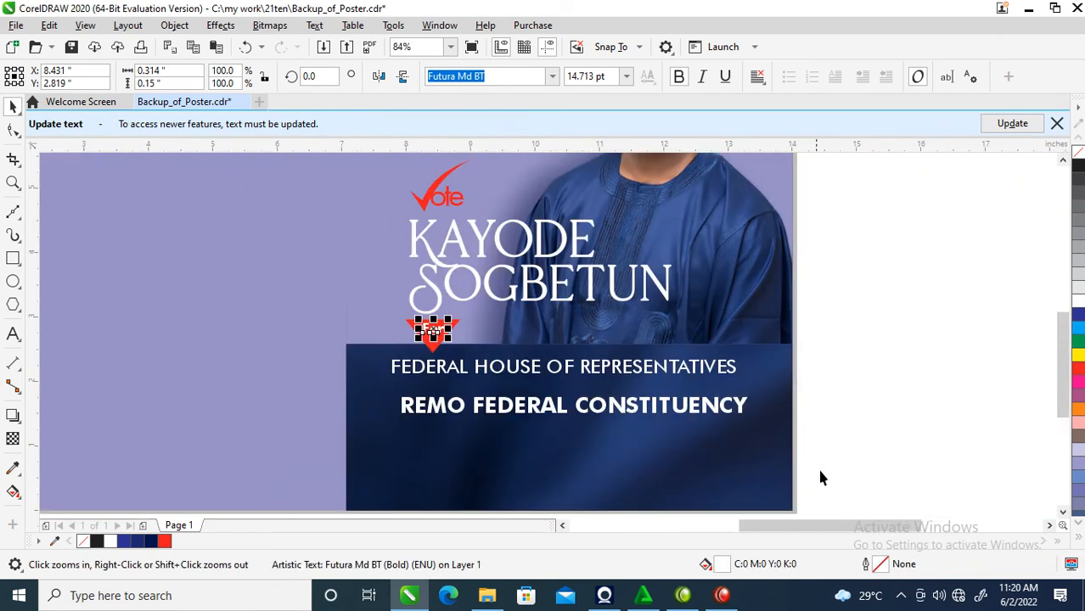
left_click(611, 371)
left_click_drag(612, 366, 642, 450)
left_click(630, 407)
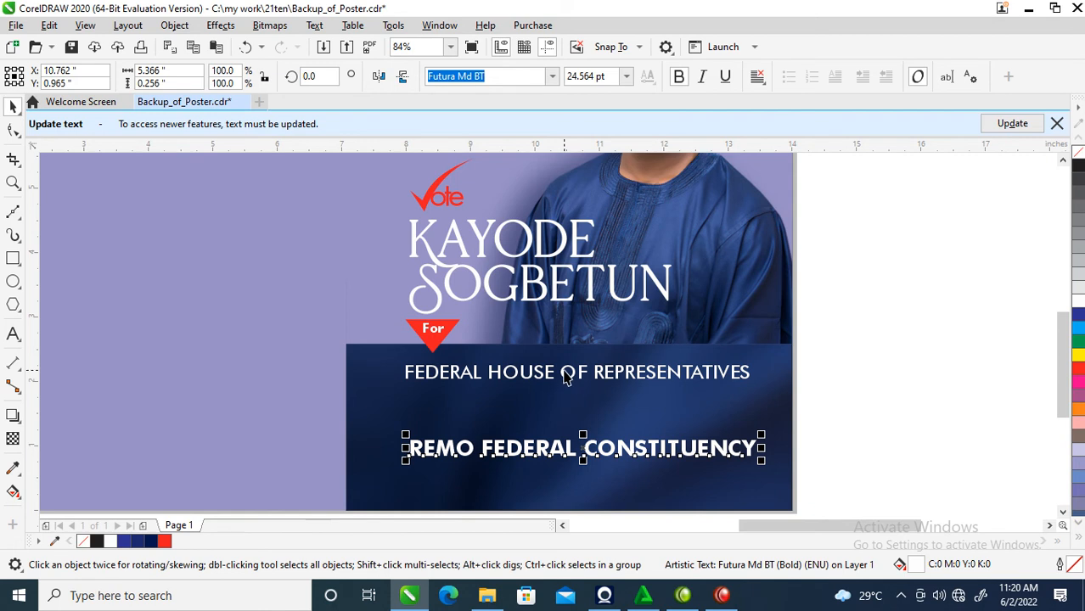
- Break "FEDERAL HOUSE OF REPRESENTATIVES" into two lines before "OF", then make it bold and enlarge it to 36.08 pt
key("F8")
left_click(563, 375)
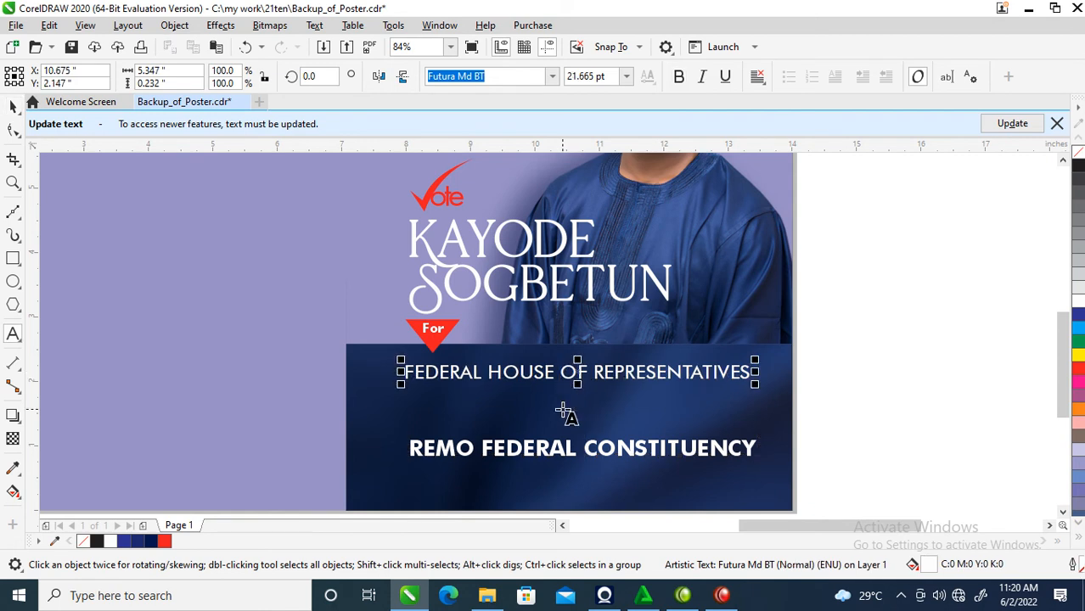
key("Return")
key("ctrl+space")
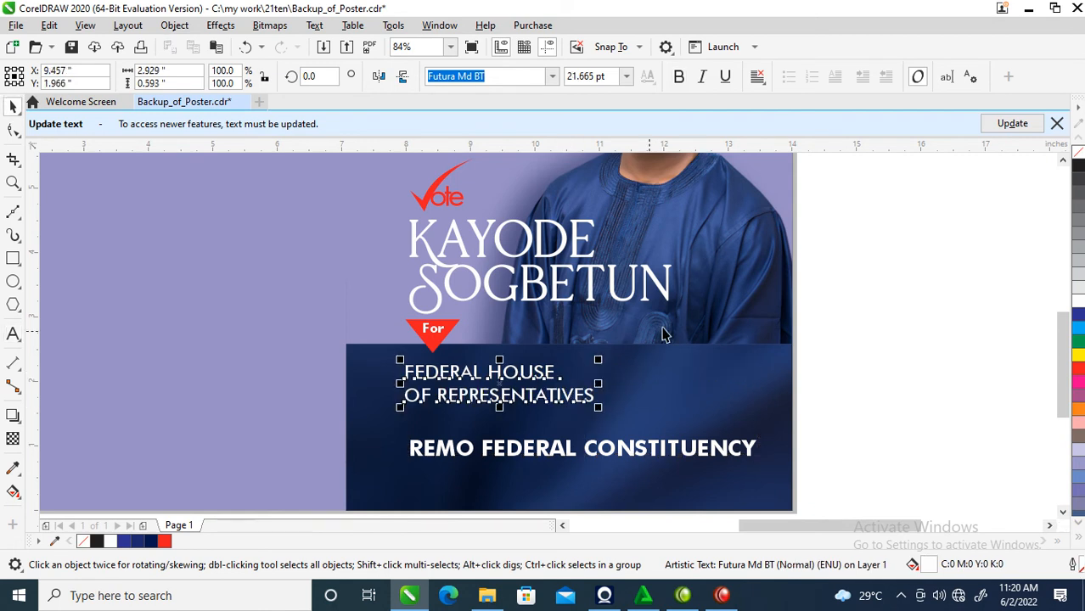
left_click(679, 76)
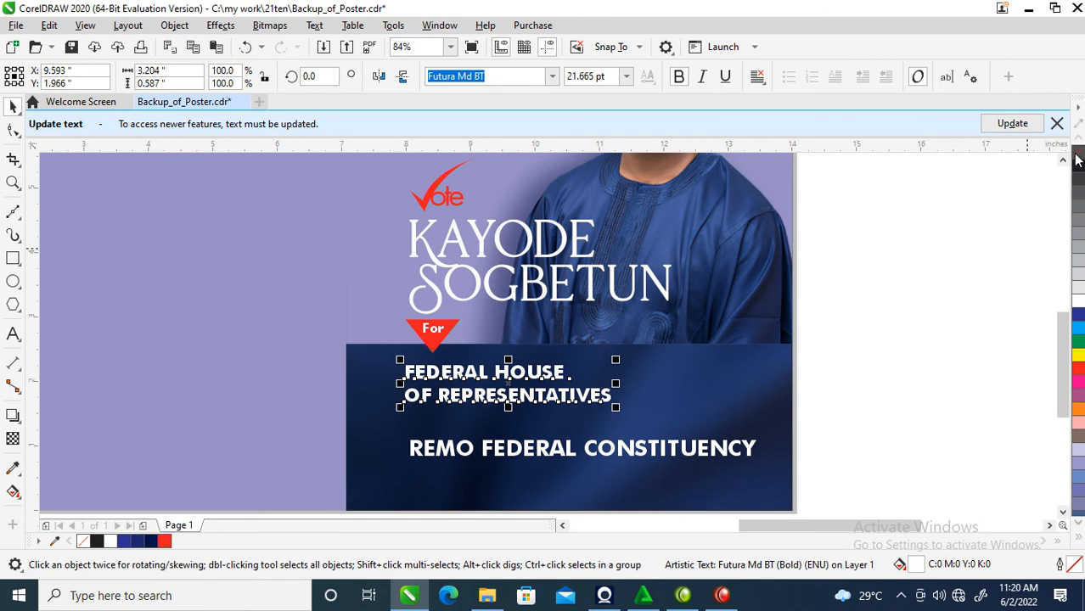
left_click_drag(616, 410, 752, 440)
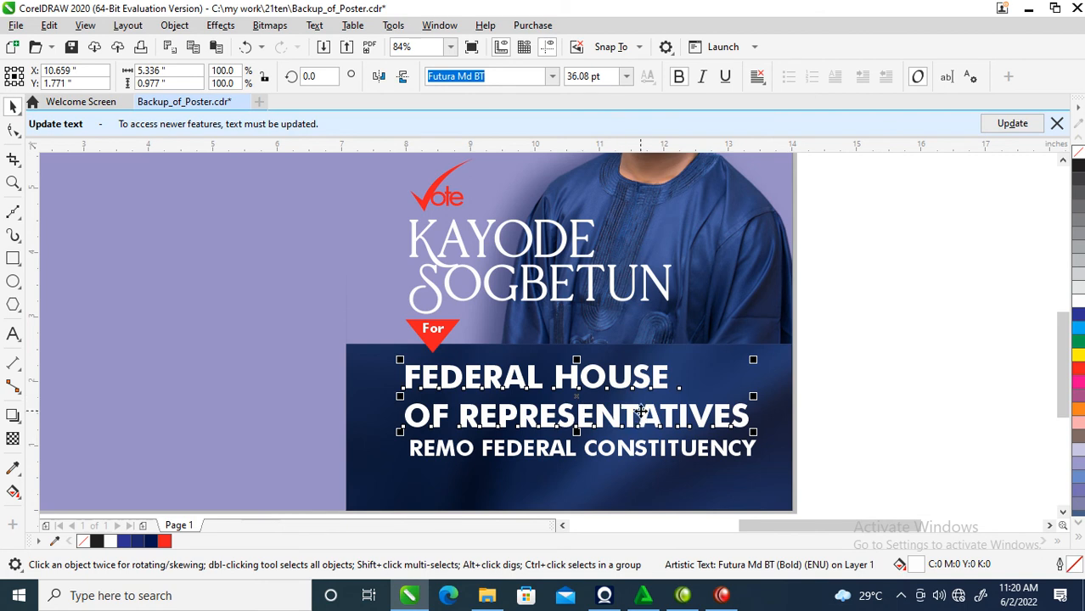
- Split the two-line title into separate text objects, and enlarge "FEDERAL HOUSE" to 47.028 pt with tighter letter spacing
key("ctrl+k")
left_click_drag(672, 396, 758, 423)
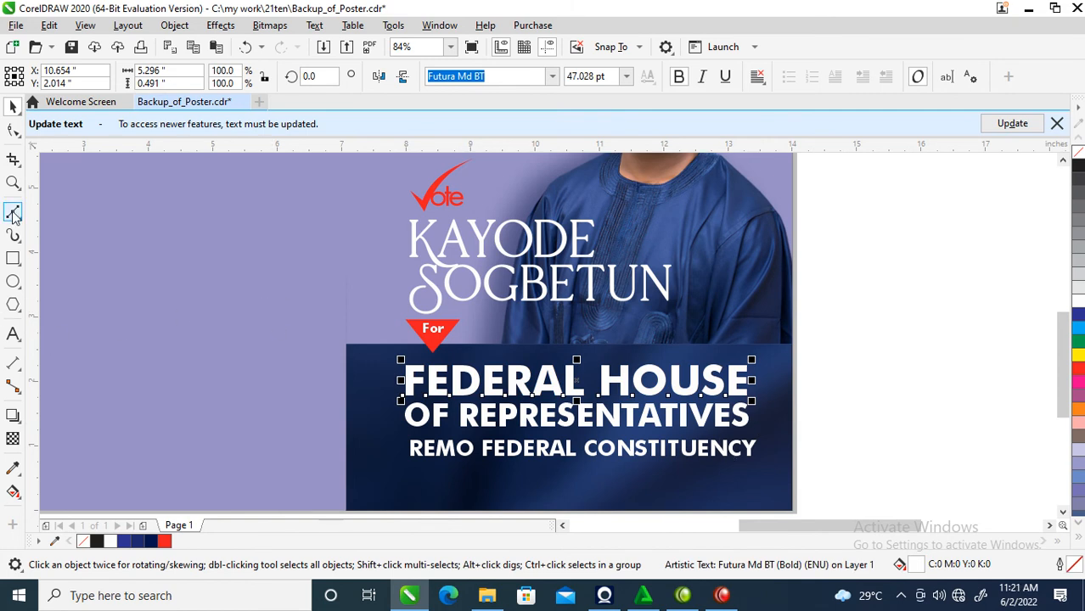
left_click(14, 131)
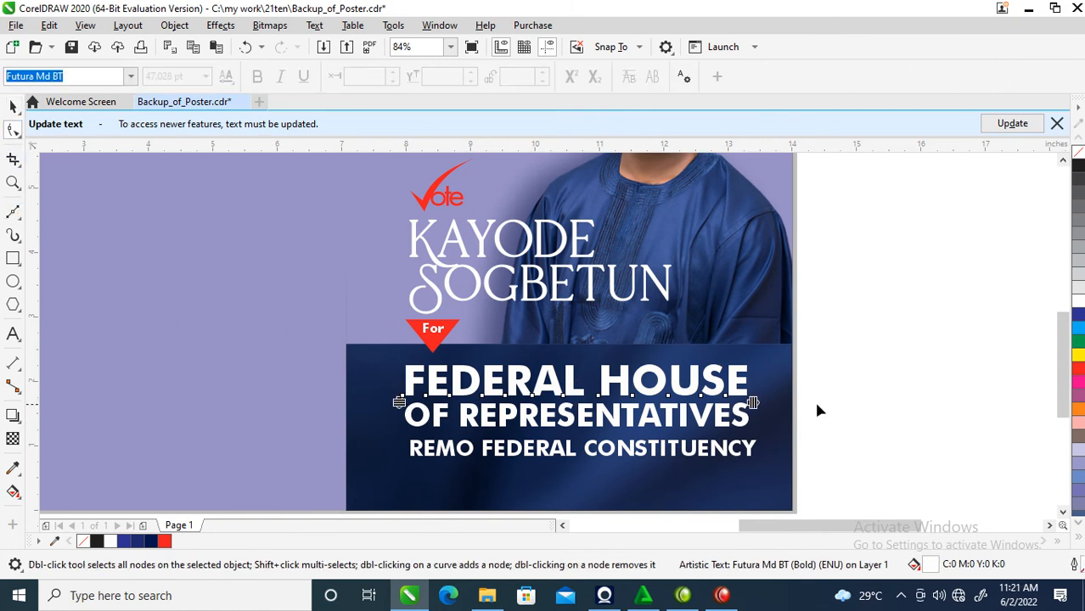
left_click_drag(755, 403, 701, 409)
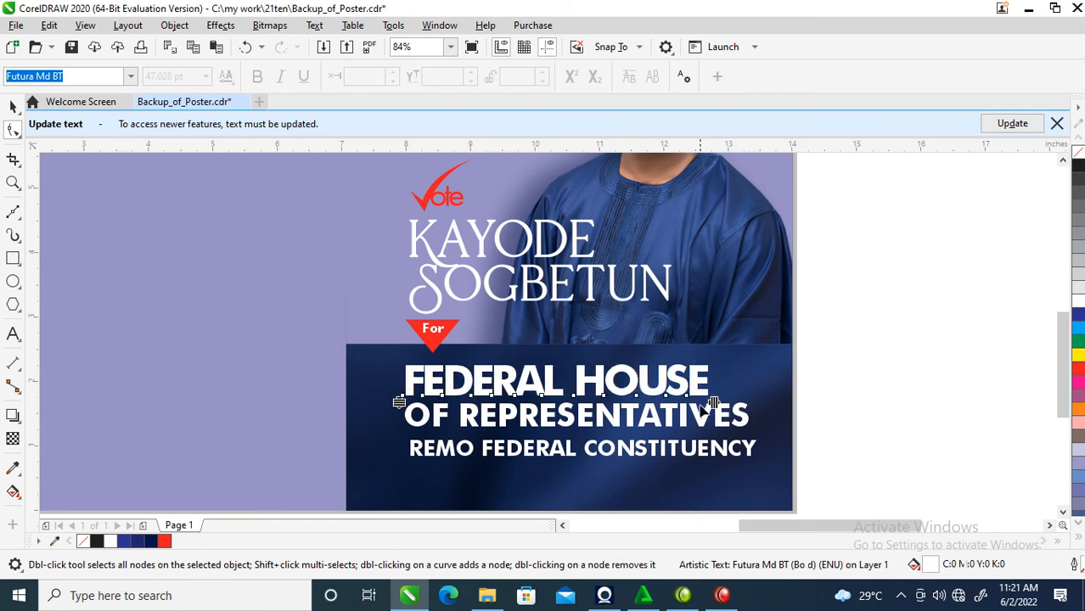
key("space")
- Tighten the letter spacing of "OF REPRESENTATIVES" to about the width of "FEDERAL HOUSE"
left_click(732, 424)
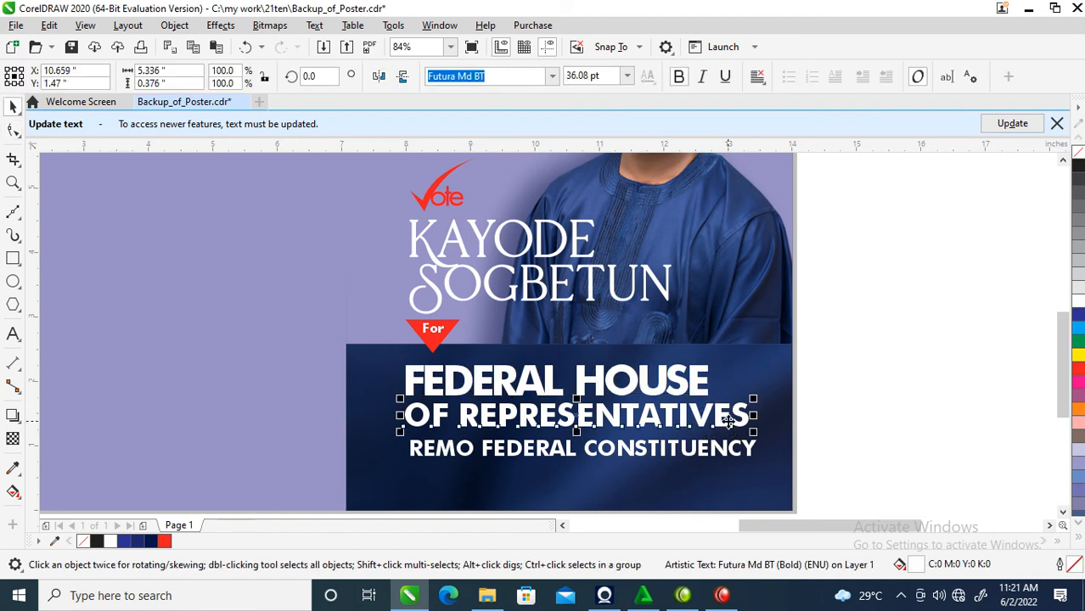
key("space")
left_click_drag(757, 433, 719, 433)
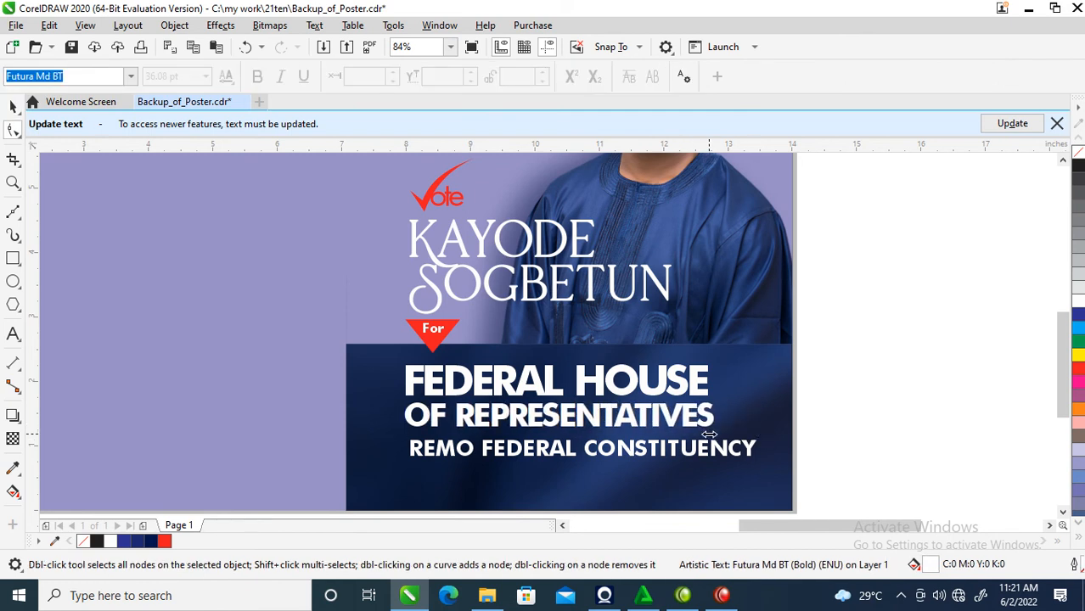
key("space")
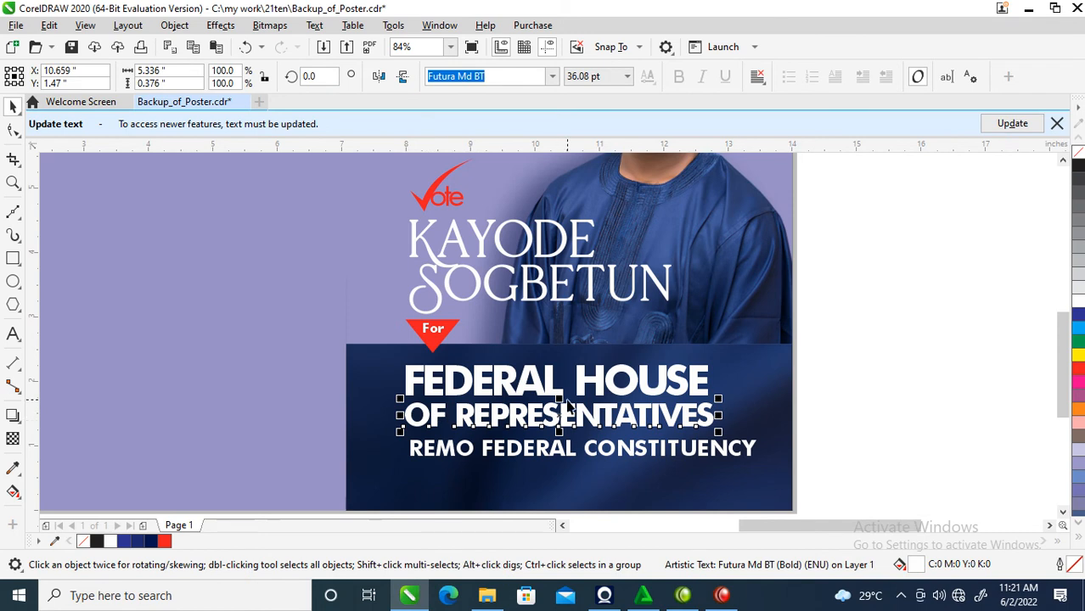
- Move "OF REPRESENTATIVES" up closer to "FEDERAL HOUSE", and scale "REMO FEDERAL CONSTITUENCY" to 22.156 pt directly beneath it
left_click_drag(708, 413, 706, 409)
left_click(705, 386, "shift")
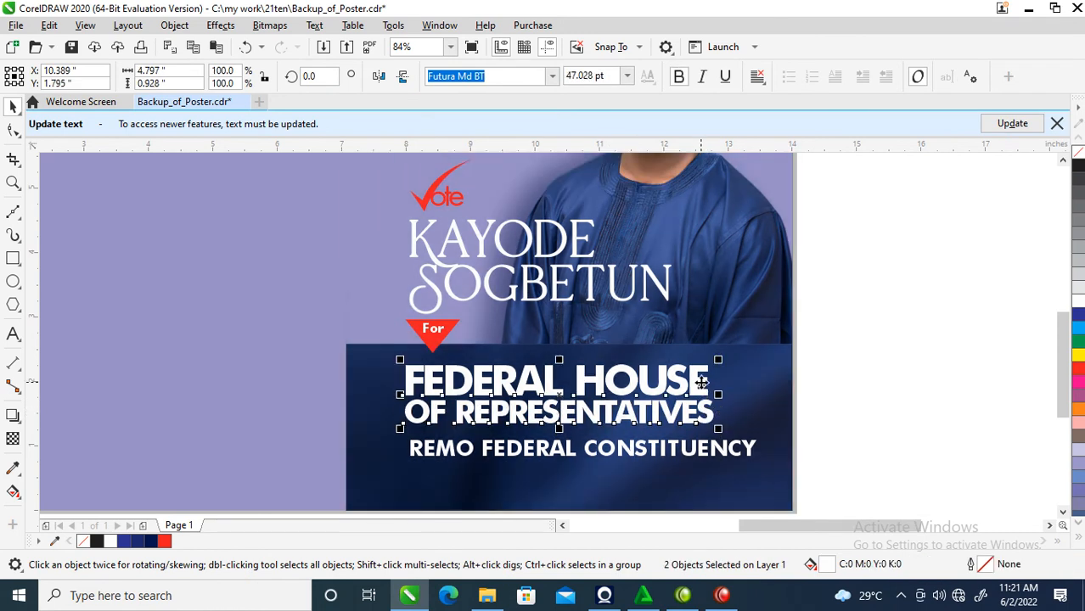
left_click(737, 457)
left_click_drag(764, 437, 712, 447)
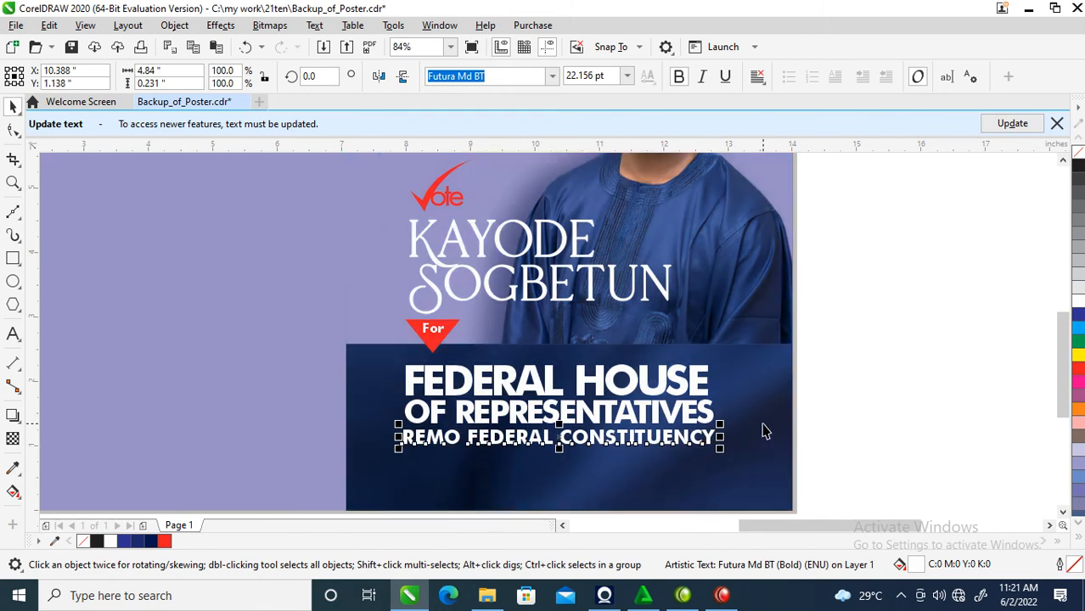
- Set both lines of the candidate's name in bold FuturaTEE and enlarge them together to about 4.29 in wide
scroll(645, 344, "down", 5)
key("z")
left_click_drag(561, 246, 712, 395)
left_click_drag(348, 201, 781, 502)
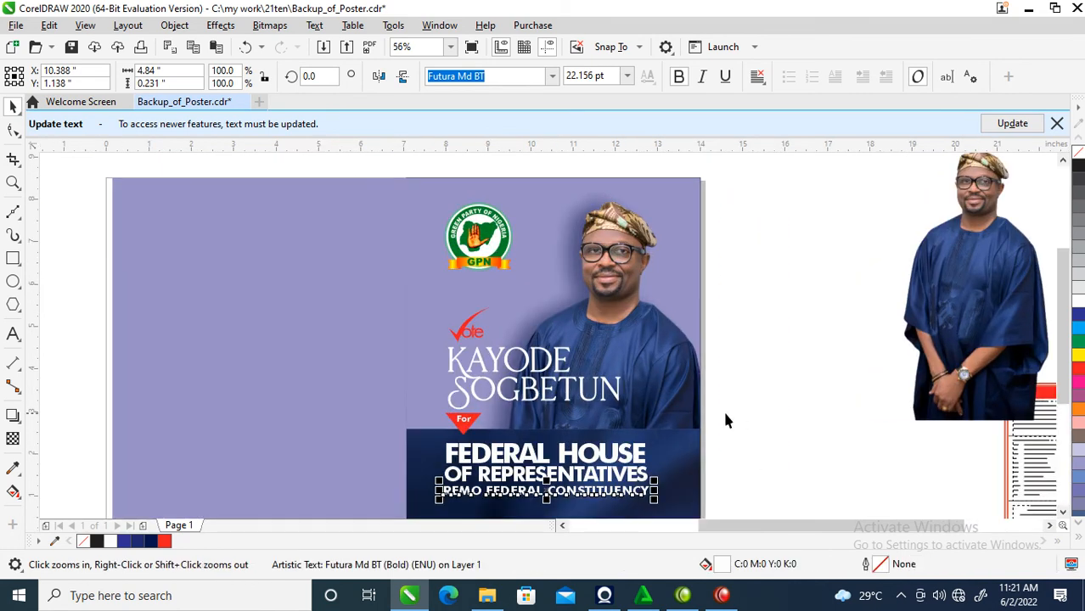
left_click(567, 399)
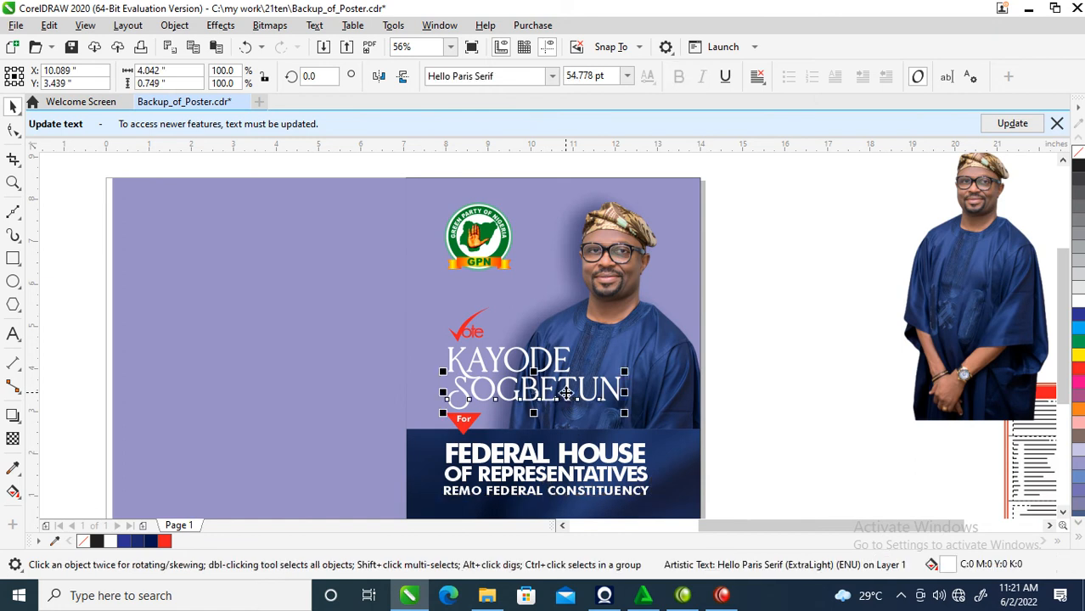
left_click(559, 367, "shift")
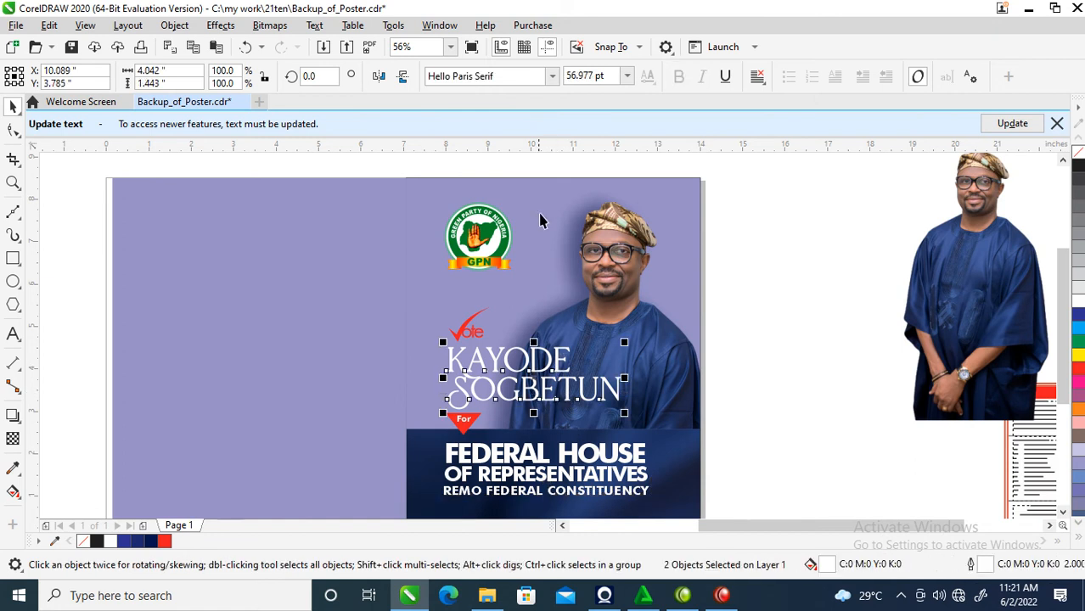
left_click(552, 76)
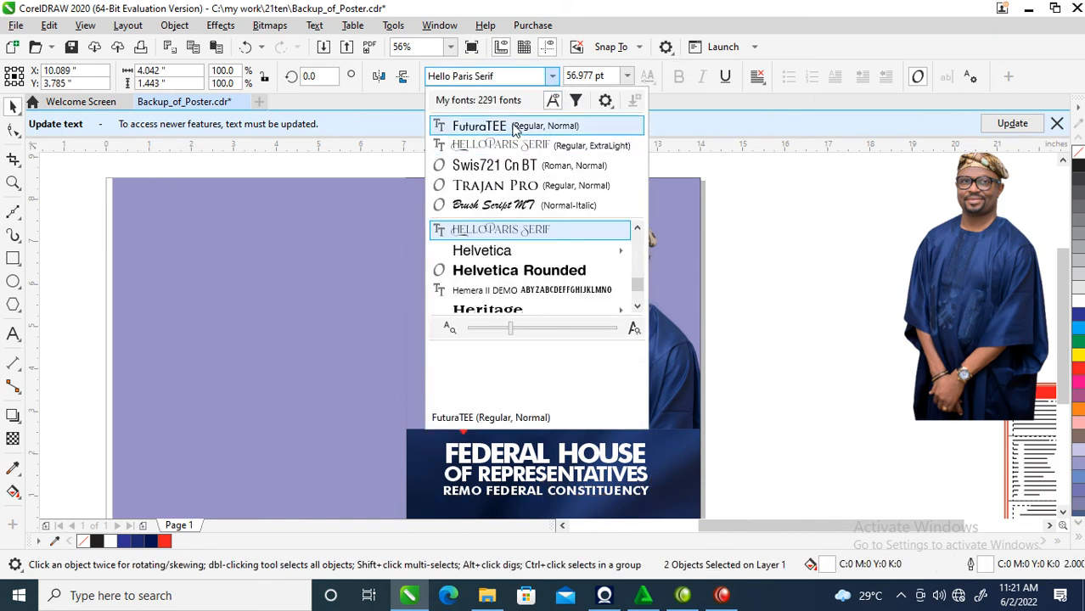
left_click(513, 128)
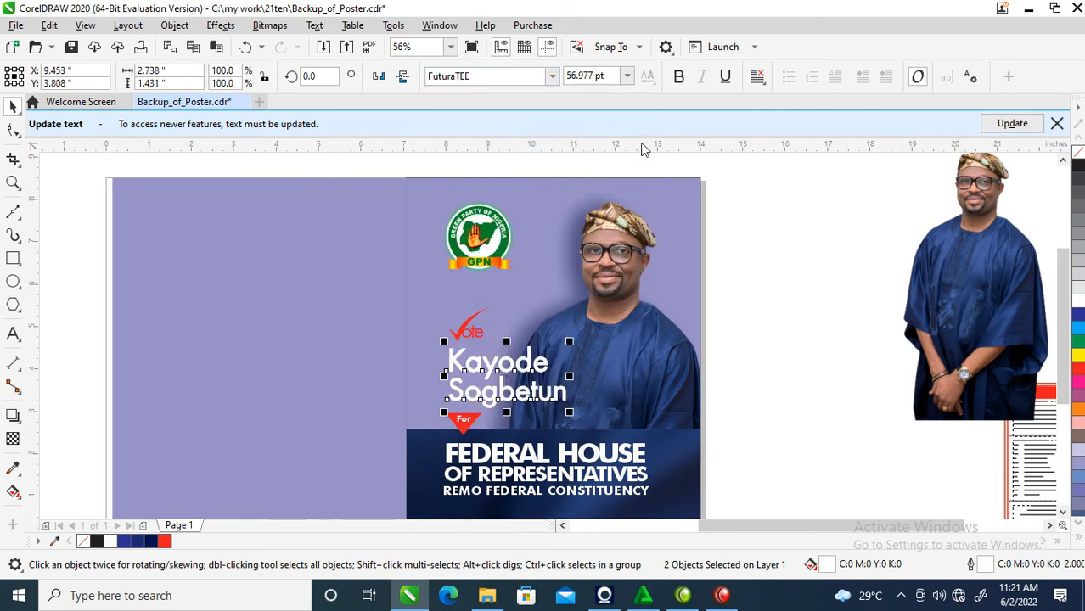
left_click(678, 76)
left_click_drag(600, 346, 654, 336)
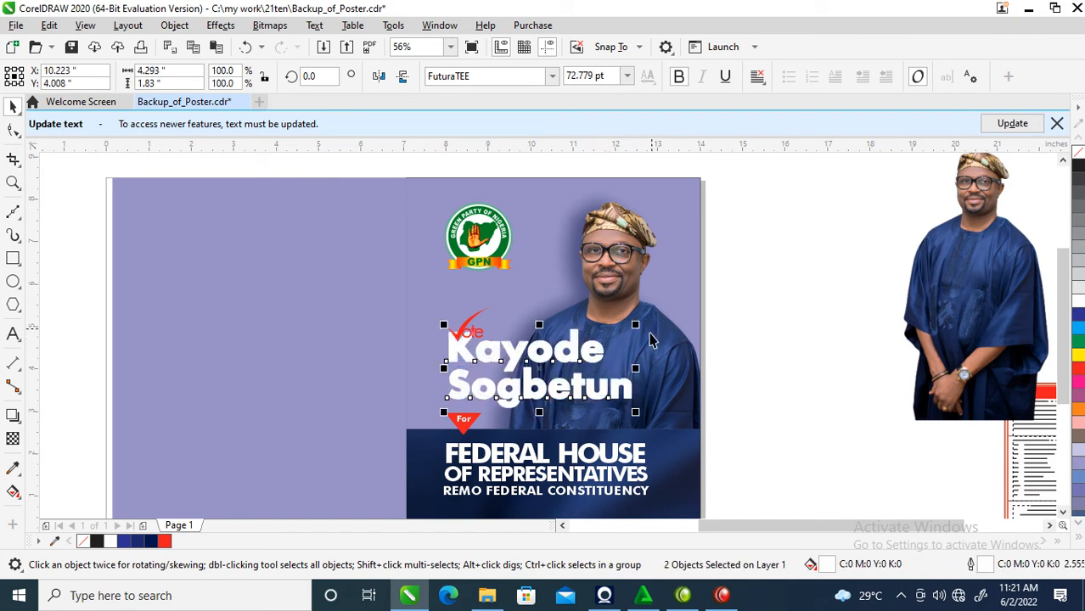
- Move the first-name line down closer to the surname, and place both lines between "Vote" and the "For" triangle
key("z")
left_click_drag(333, 253, 745, 512)
key("Escape")
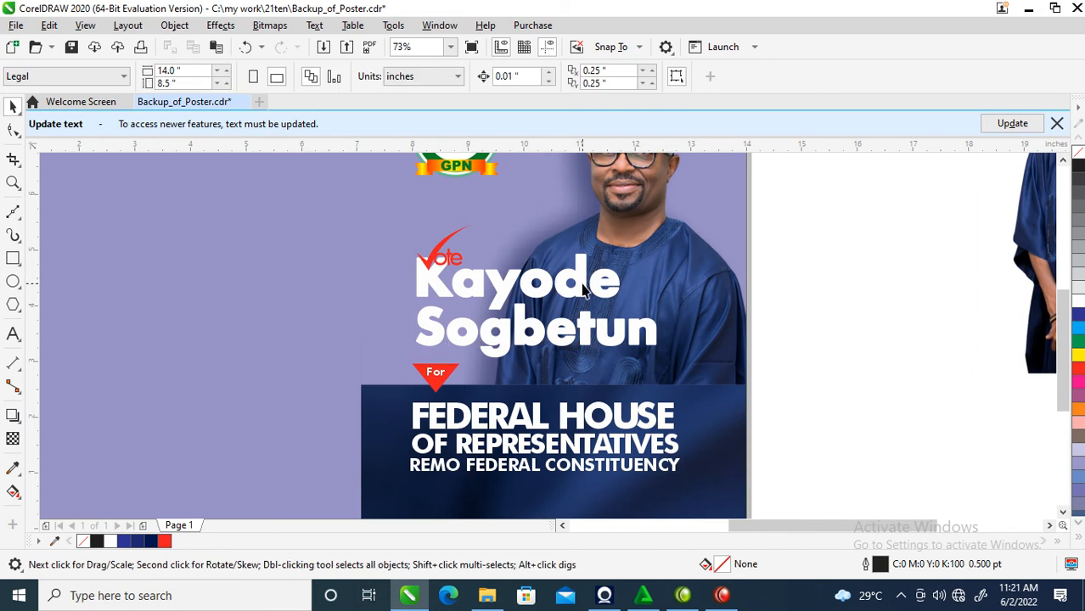
left_click_drag(582, 293, 585, 292)
left_click(583, 344, "shift")
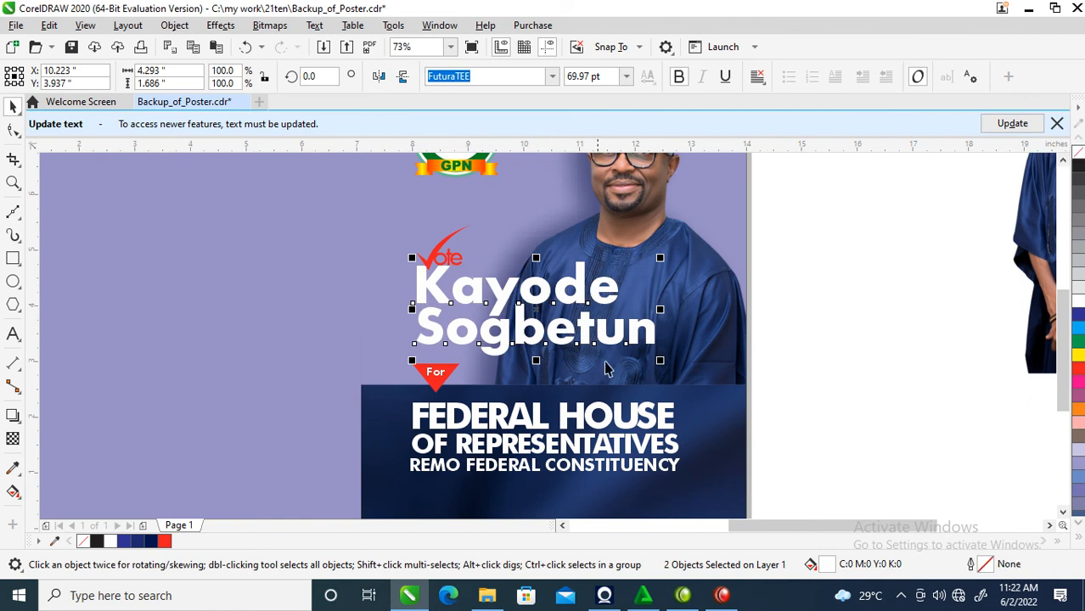
mouse_move(613, 339)
left_mouse_down()
mouse_move(601, 367)
mouse_move(599, 351)
left_mouse_up()
left_click(783, 325)
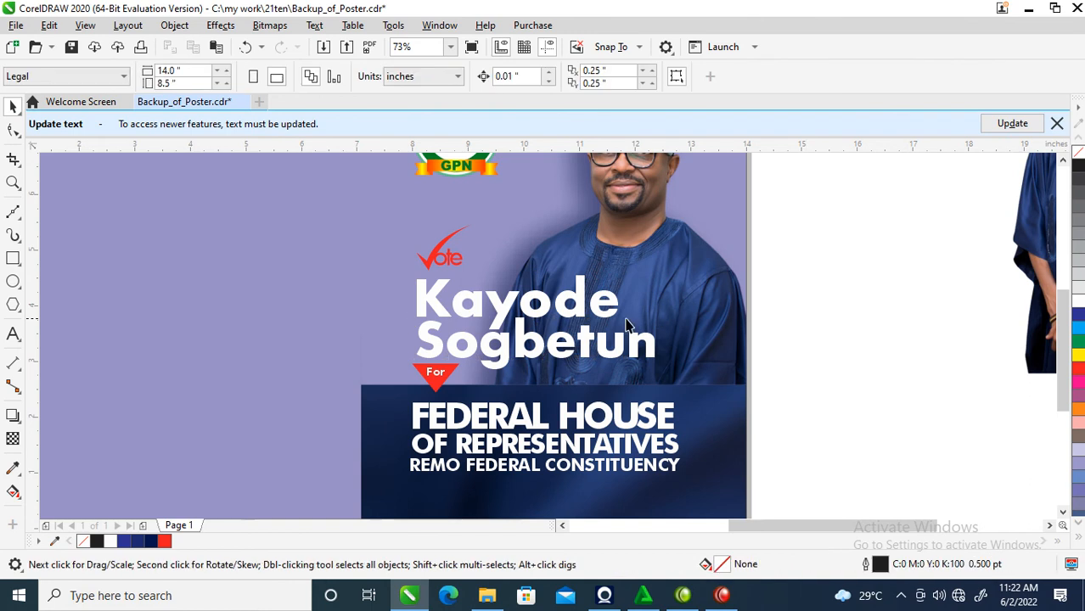
- Tighten the letter spacing of the candidate's first-name line and of the surname line
left_click(606, 306)
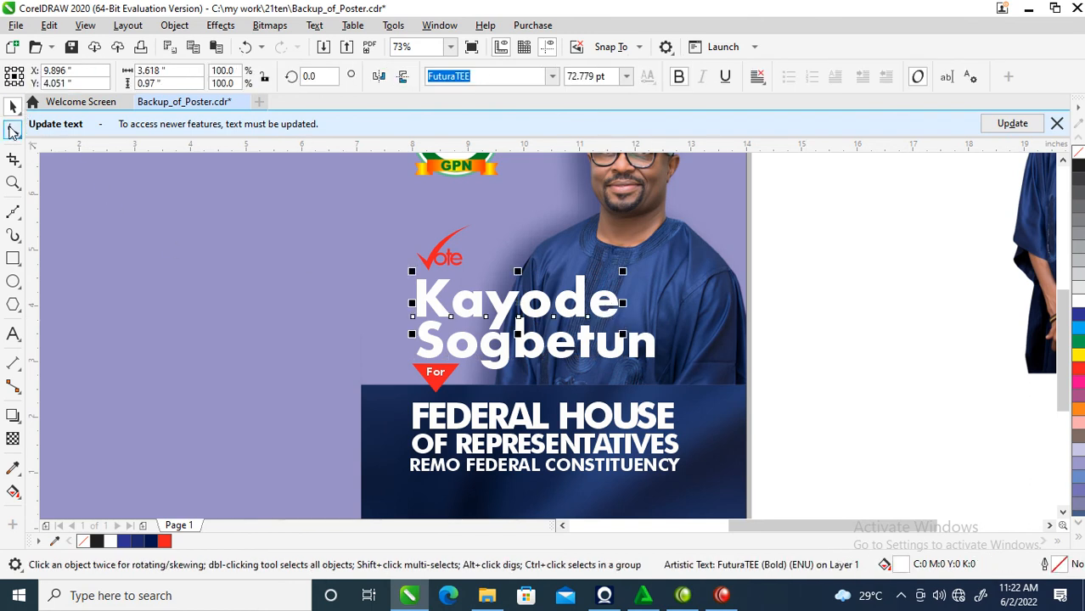
left_click(12, 130)
left_click_drag(625, 336, 600, 336)
left_click(616, 361)
left_click_drag(660, 374, 630, 376)
key("space")
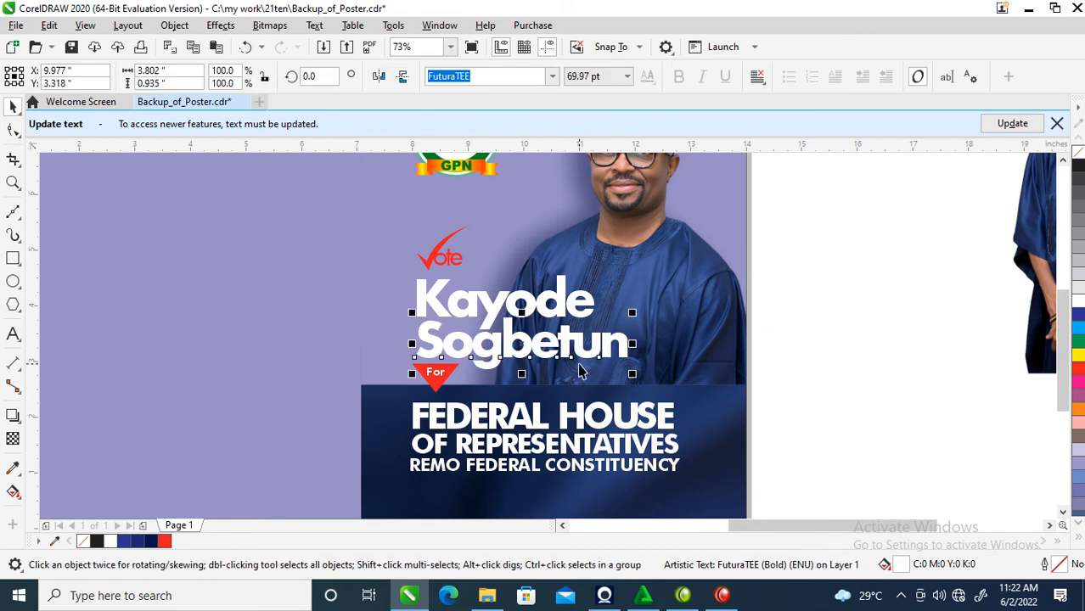
- Examine the restyled name and office titles within the whole poster and up close
scroll(577, 355, "down", 2)
key("z")
left_click_drag(386, 173, 697, 435)
key("F2")
left_click_drag(358, 202, 803, 524)
key("F2")
left_click_drag(347, 216, 715, 434)
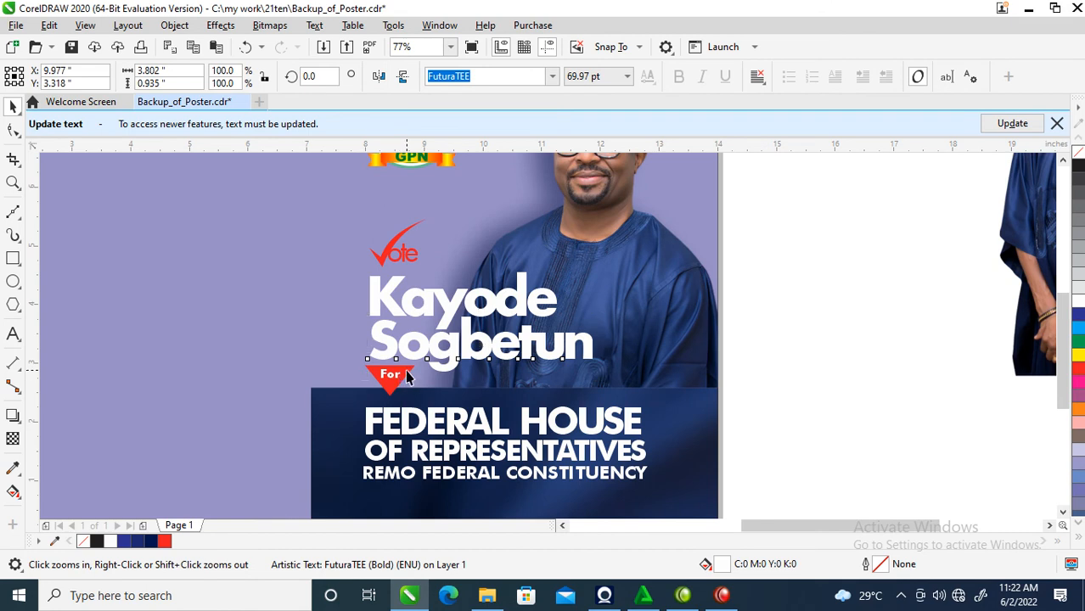
- Fill the triangle behind "For" with dark blue C100 M91 Y27 K15 sampled from the candidate's clothing
left_click(407, 378)
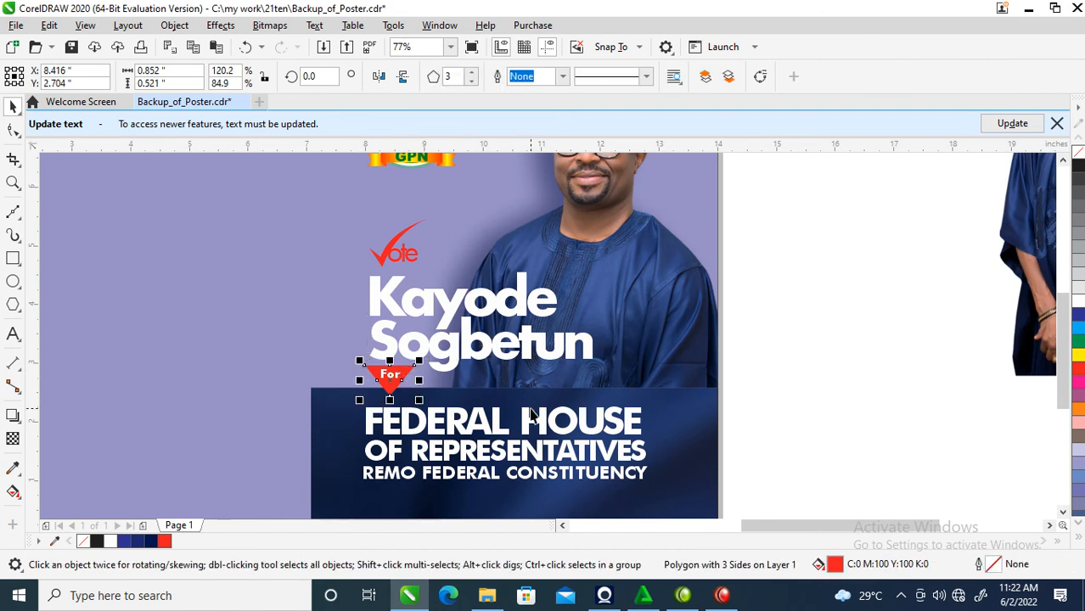
left_click(1078, 316)
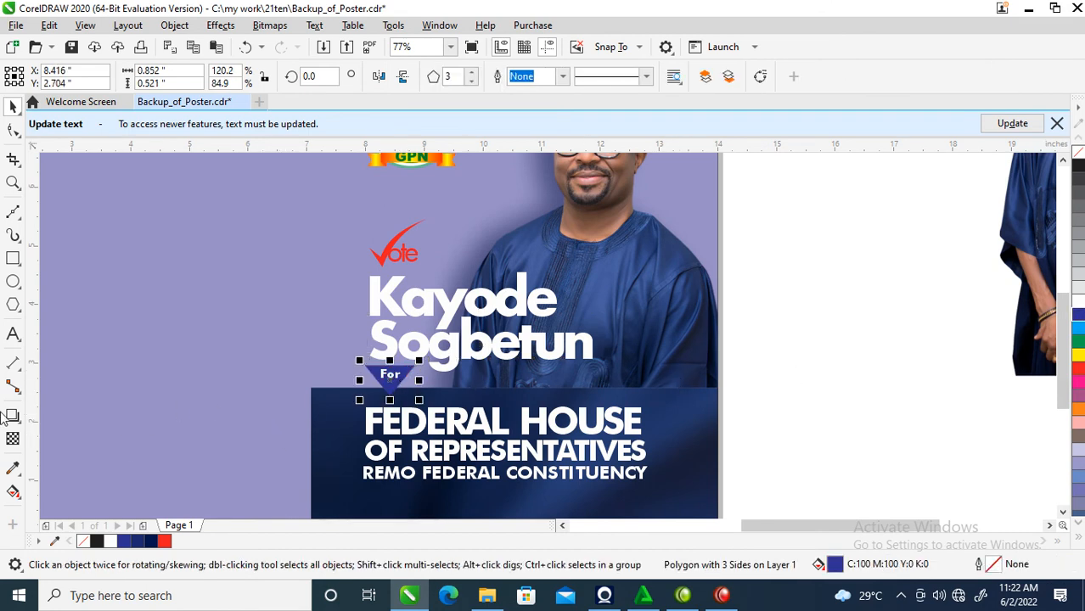
left_click(13, 468)
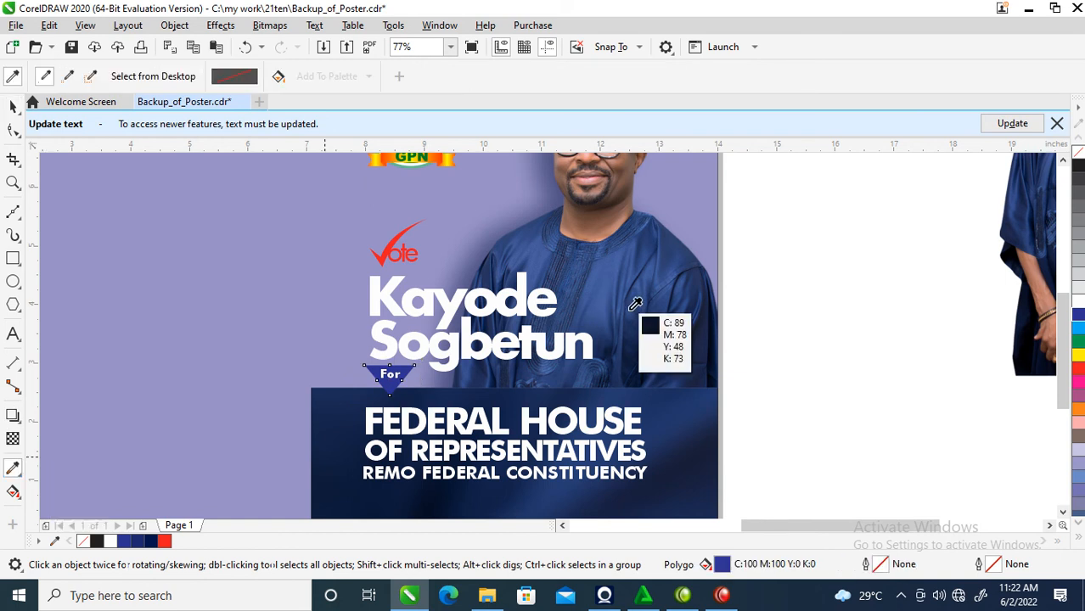
left_click(485, 375)
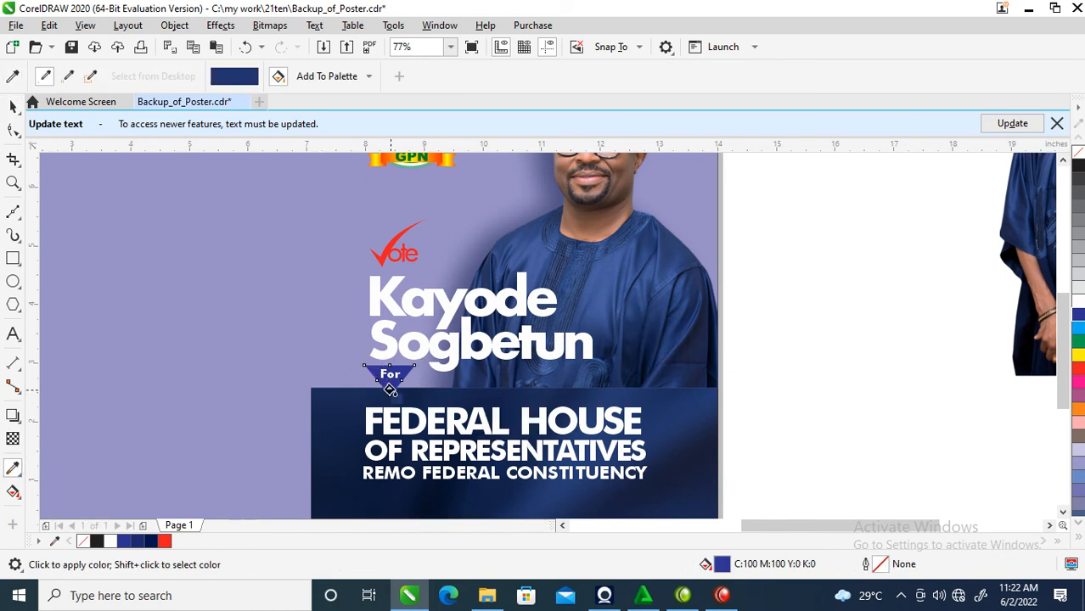
left_click(388, 380)
key("space")
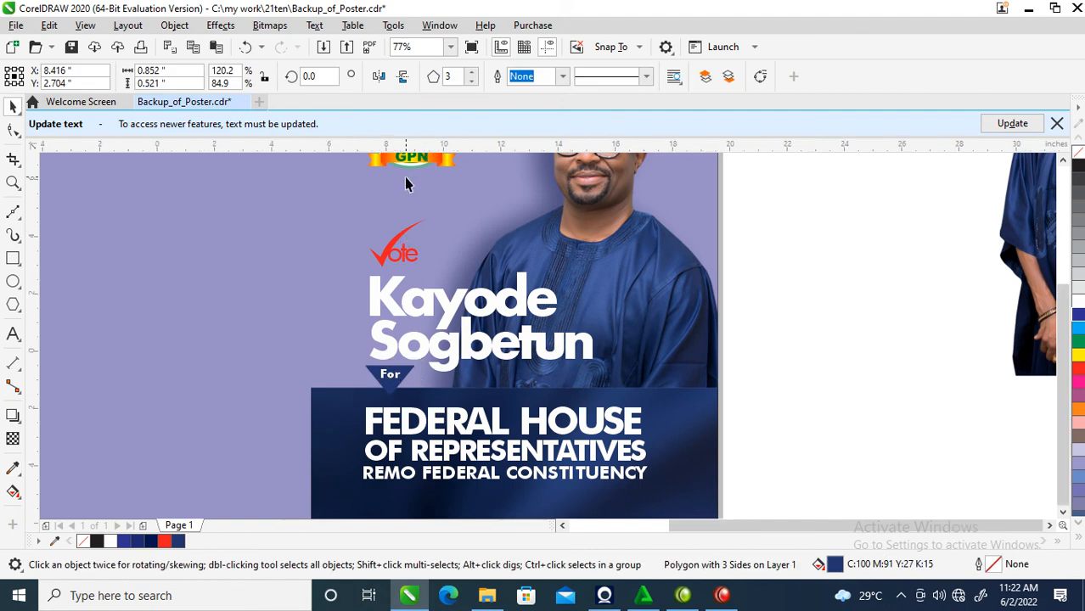
scroll(408, 235, "down", 2)
key("z")
scroll(518, 273, "up", 1)
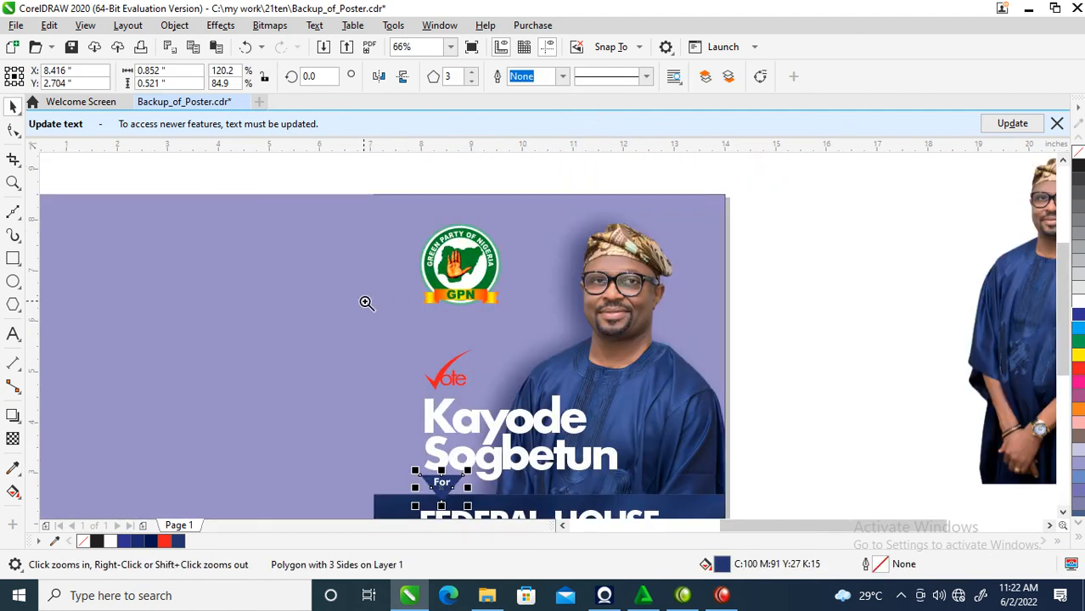
- Fill the check mark and the "ote" letters with orange R255 G85 B0 sampled from the party logo's ribbon
scroll(680, 450, "up", 2)
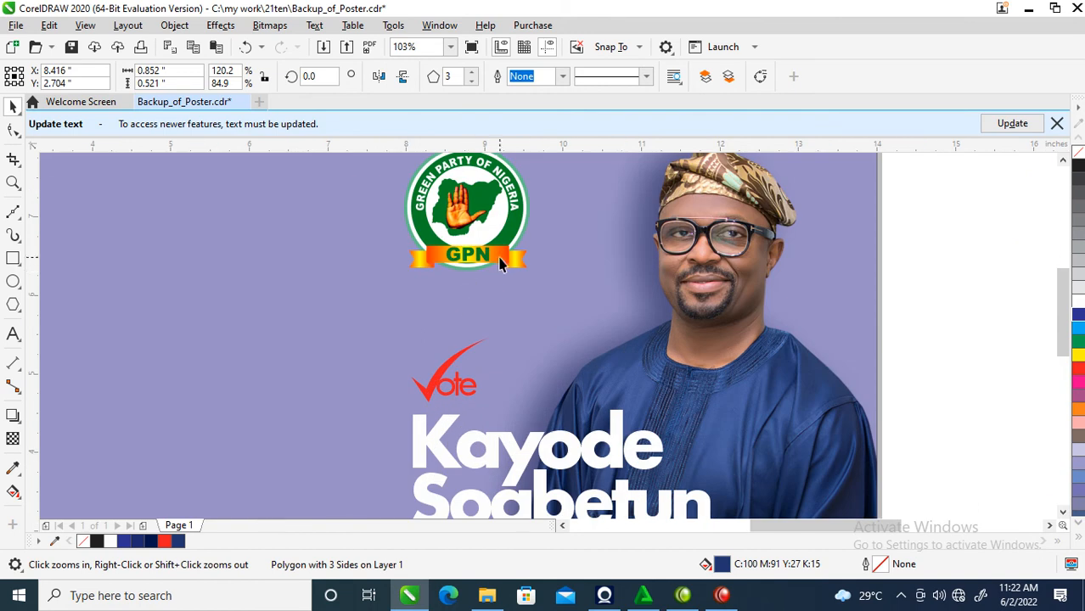
left_click(13, 468)
left_click(508, 245)
left_click(436, 382)
key("z")
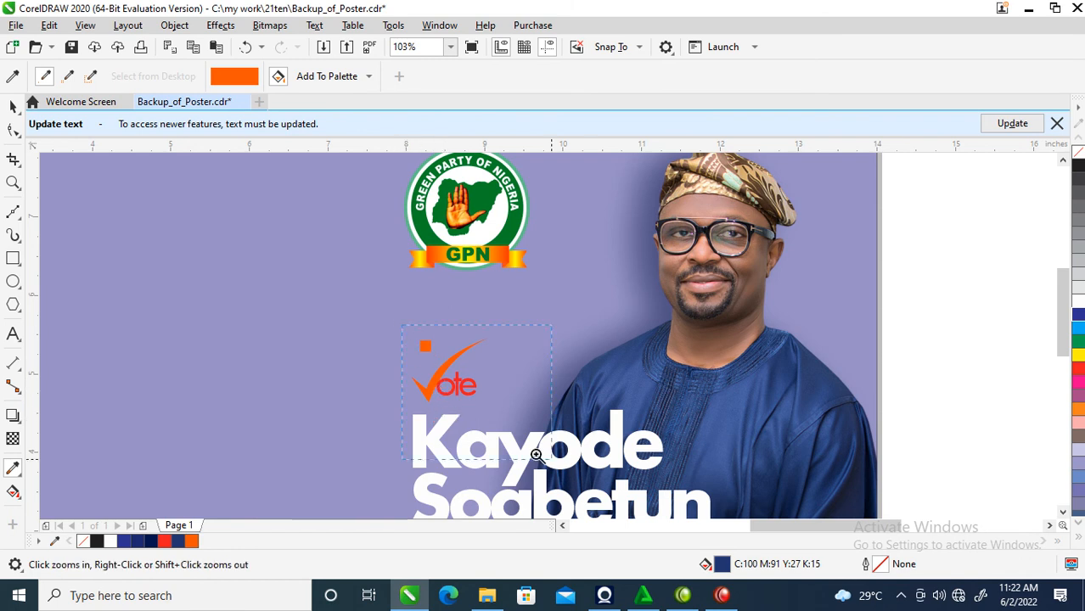
left_click(481, 365)
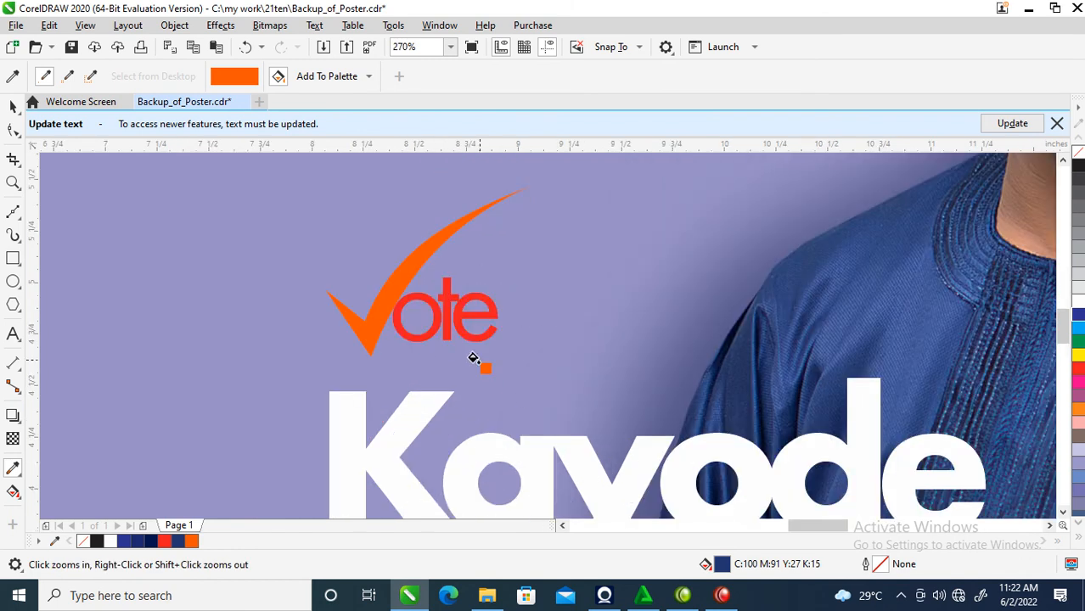
left_click(444, 294)
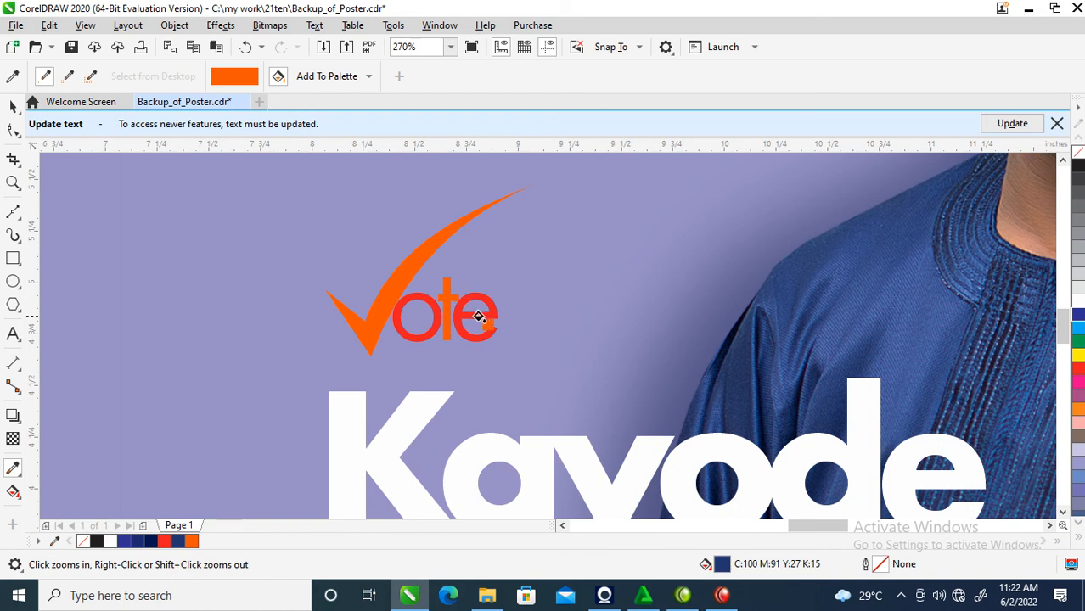
left_click(482, 314)
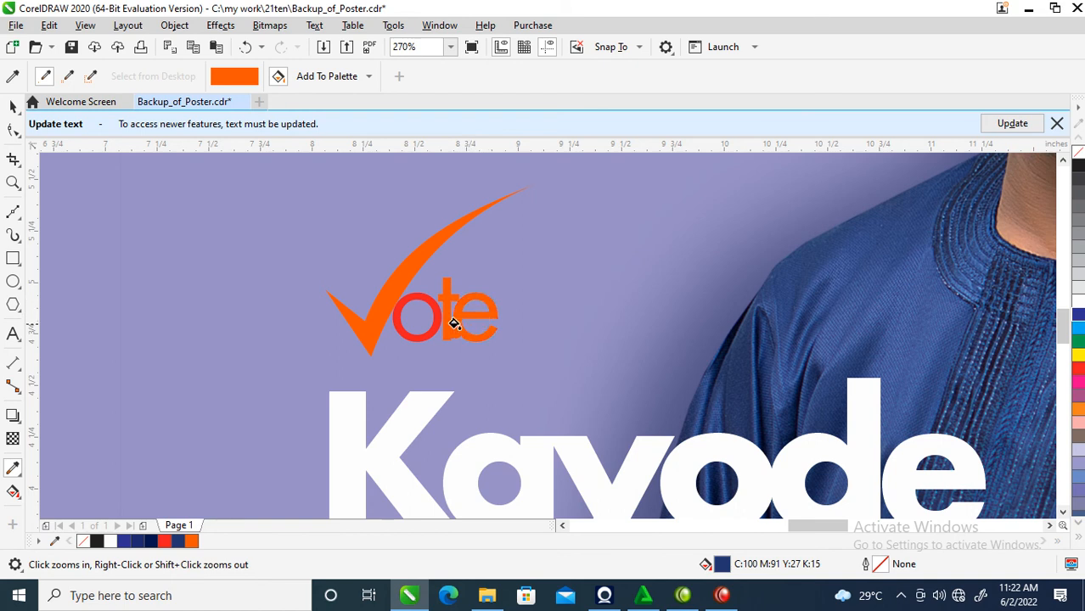
left_click(397, 304)
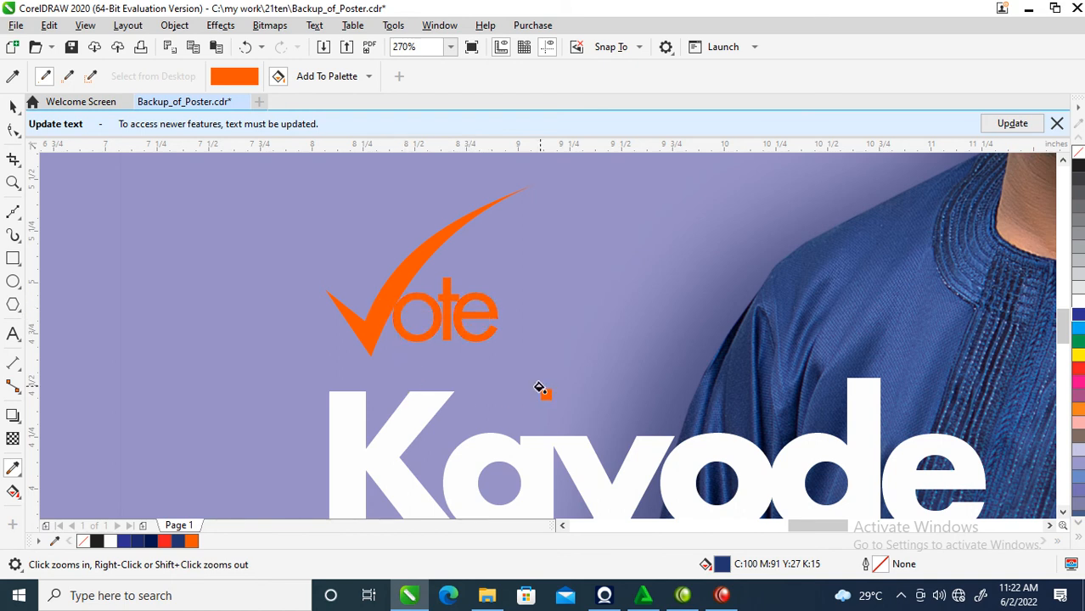
key("space")
scroll(484, 370, "down", 4)
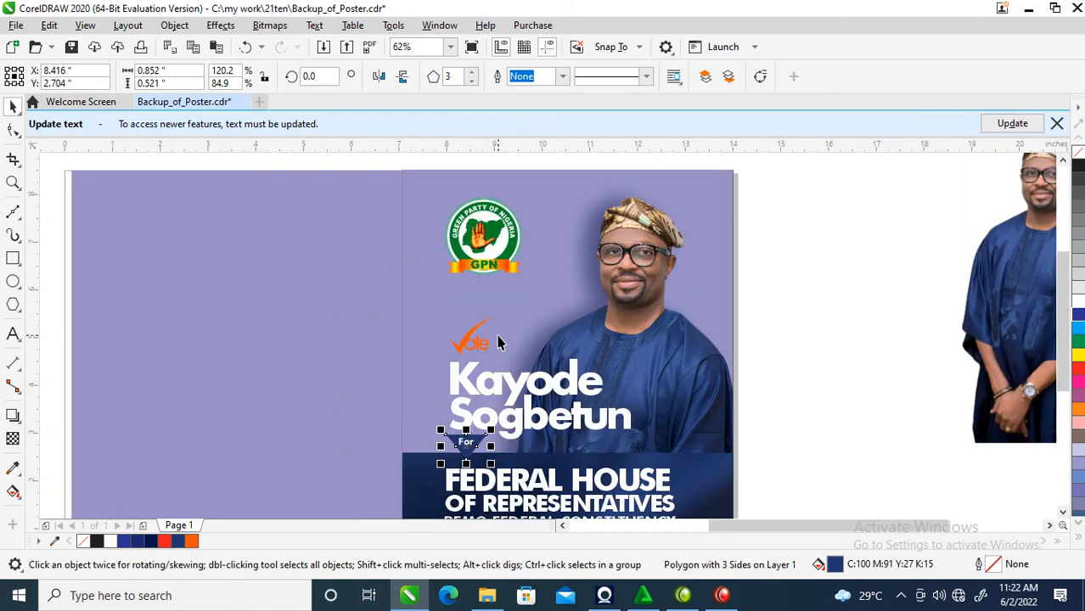
- Copy the orange properties of the "Vote" check mark to the "FEDERAL HOUSE" and "OF REPRESENTATIVES" lines
scroll(493, 339, "down", 2)
key("z")
left_click_drag(235, 240, 693, 491)
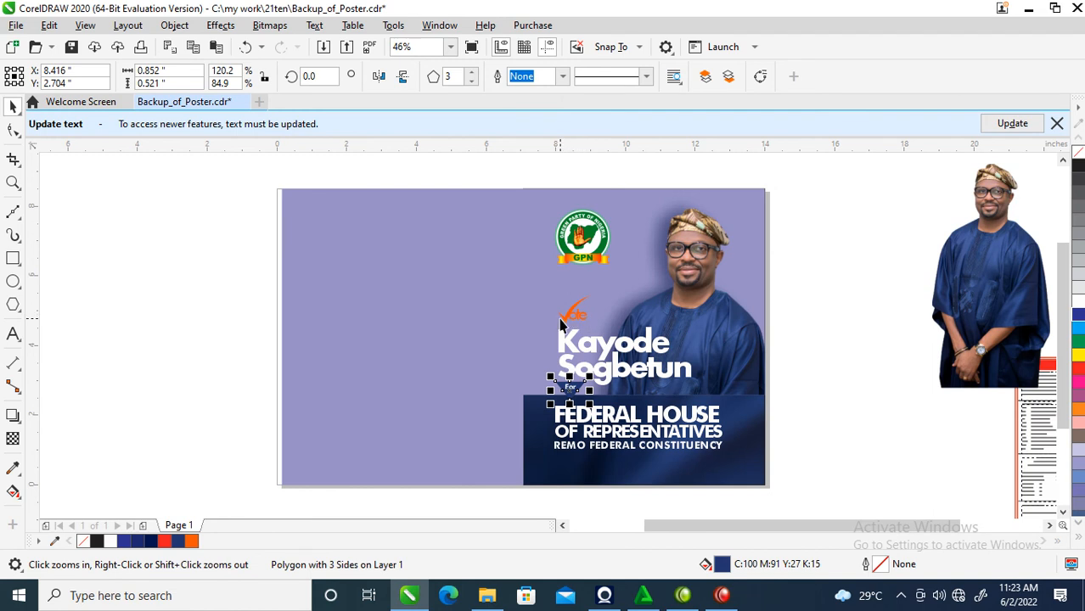
left_click_drag(567, 328, 666, 427)
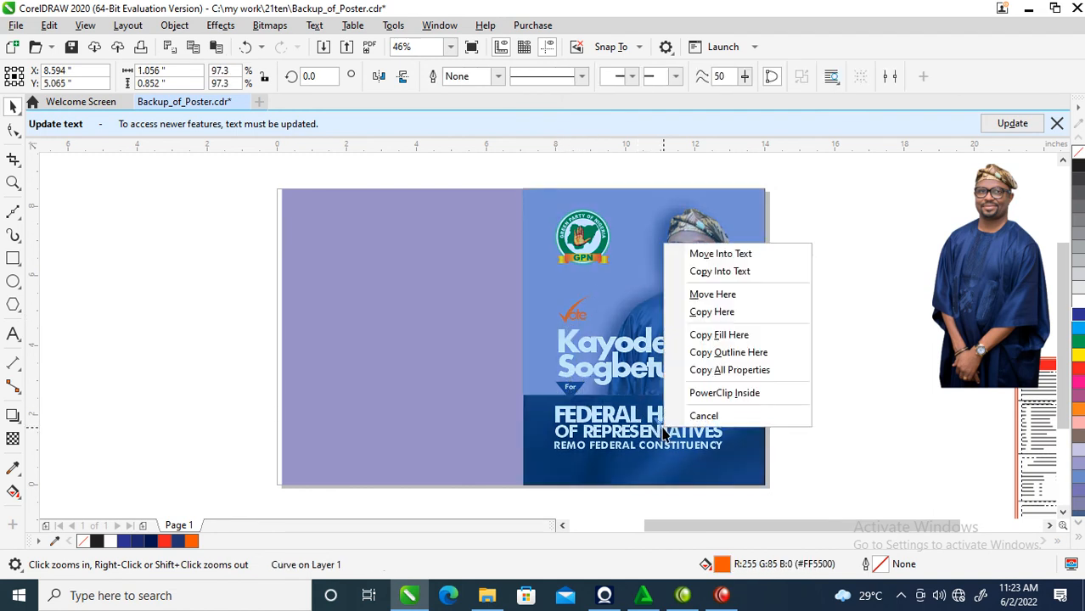
left_click(738, 370)
left_click(692, 431)
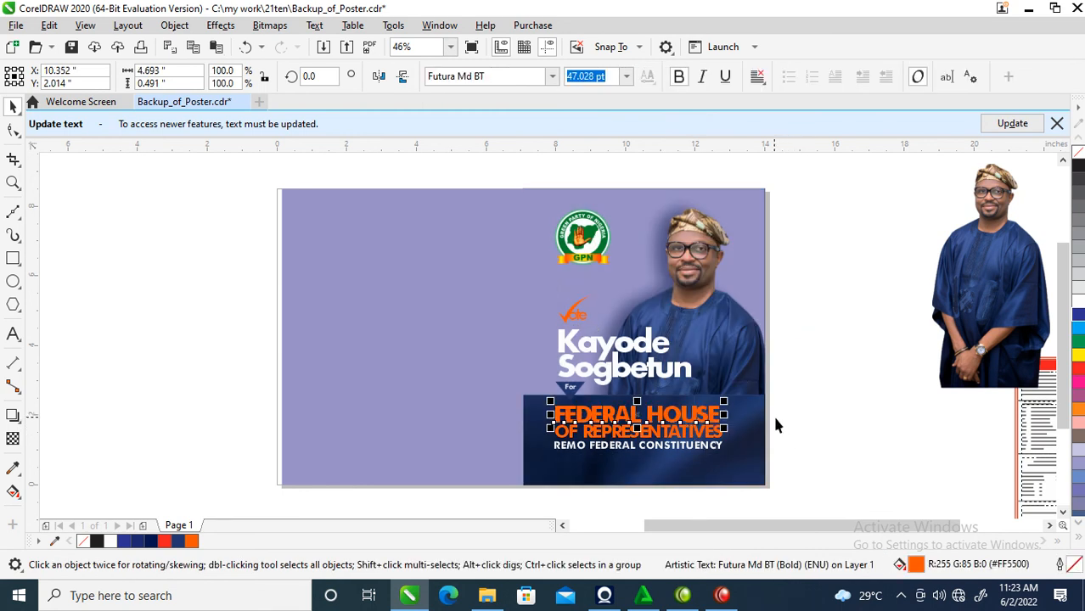
- Fill the "FEDERAL HOUSE" and "OF REPRESENTATIVES" lines with white, gradually tinted with blue to C27 M27 Y0 K0
key("z")
left_click_drag(661, 443, 771, 468)
key("space")
left_click(799, 463, "shift")
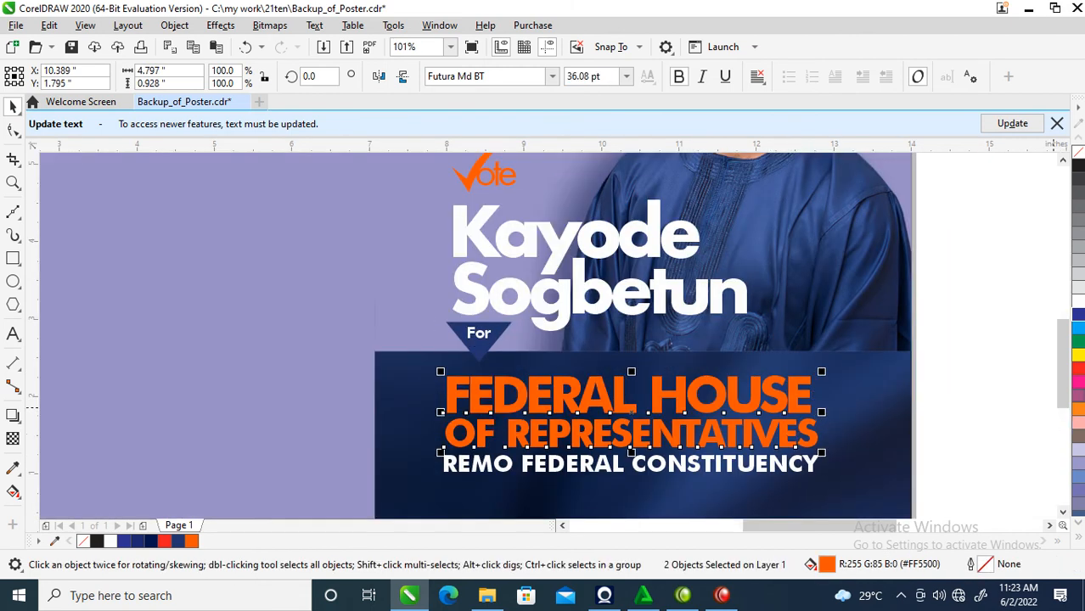
left_click(1079, 303)
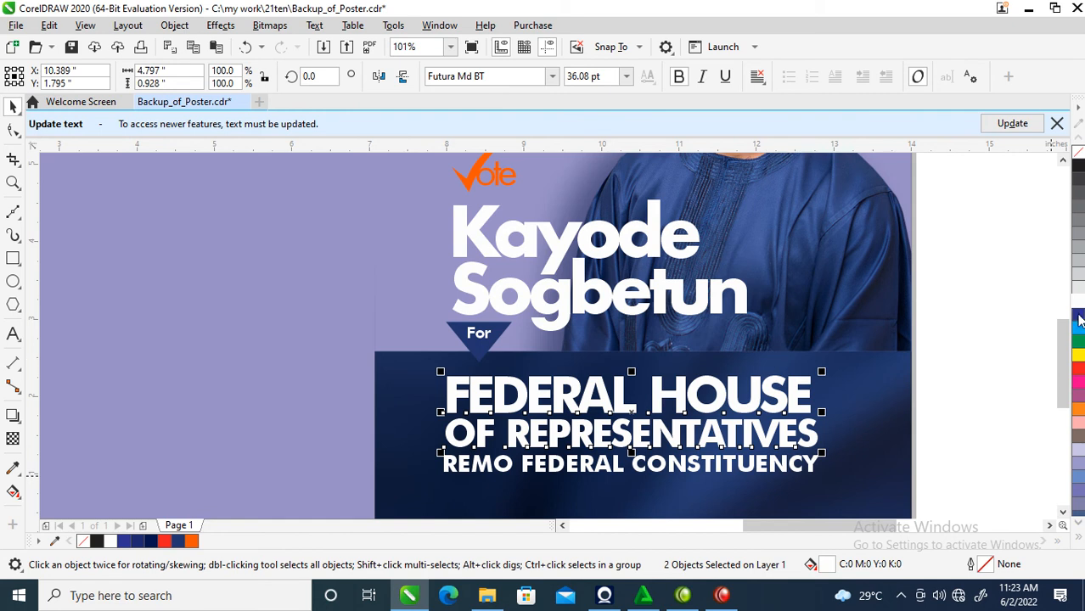
left_click(1079, 318, "ctrl")
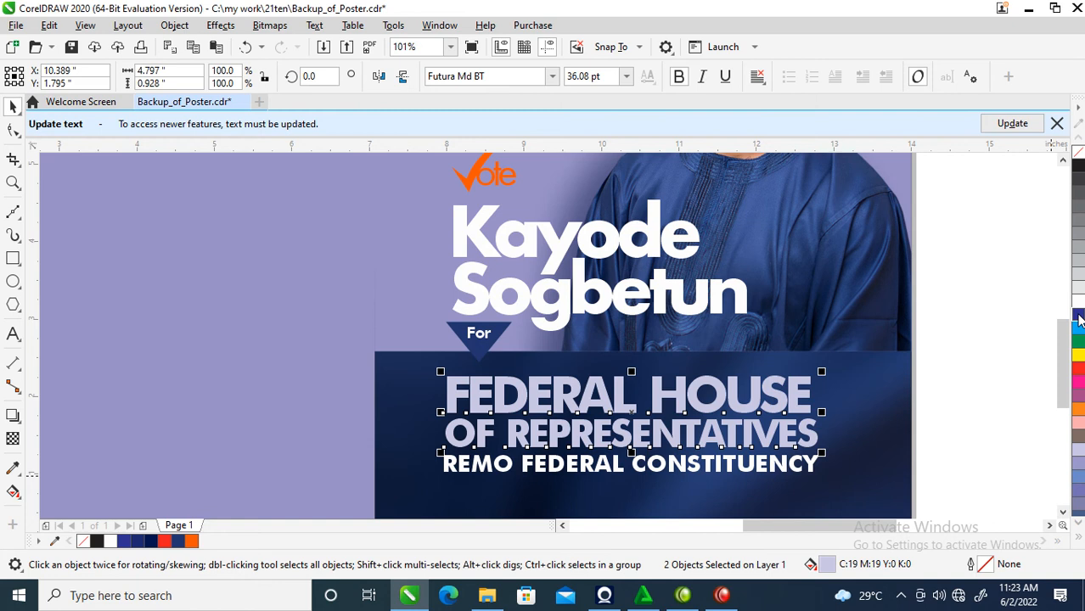
left_click(1078, 318, "ctrl")
left_click(1079, 319, "ctrl")
- Move the spare full-length candidate photo farther up and away from the poster's right edge
scroll(706, 365, "down", 3)
scroll(707, 361, "down", 2)
key("z")
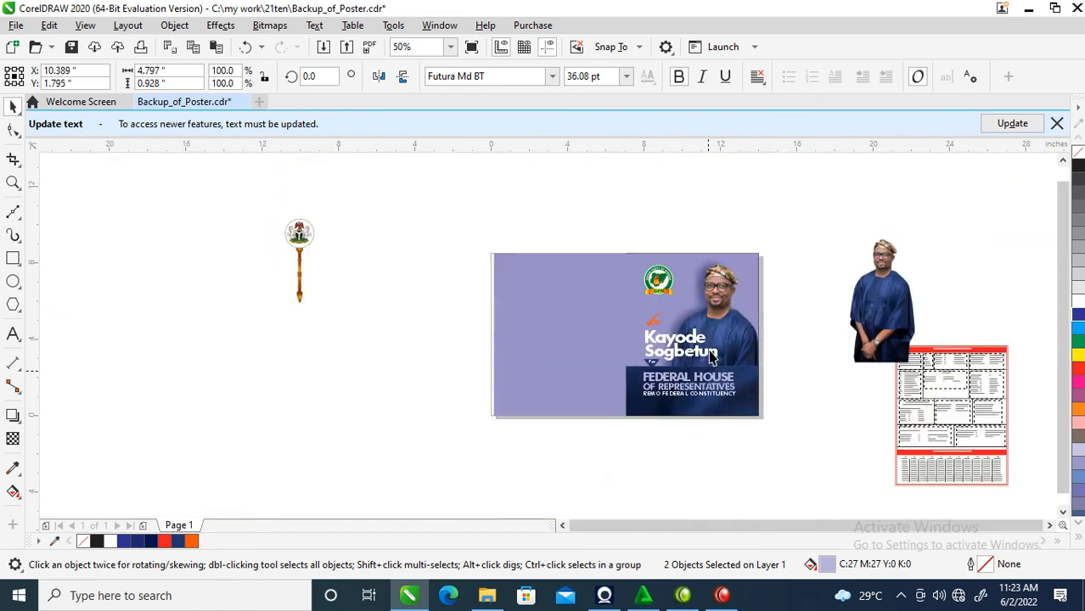
left_click_drag(431, 226, 769, 432)
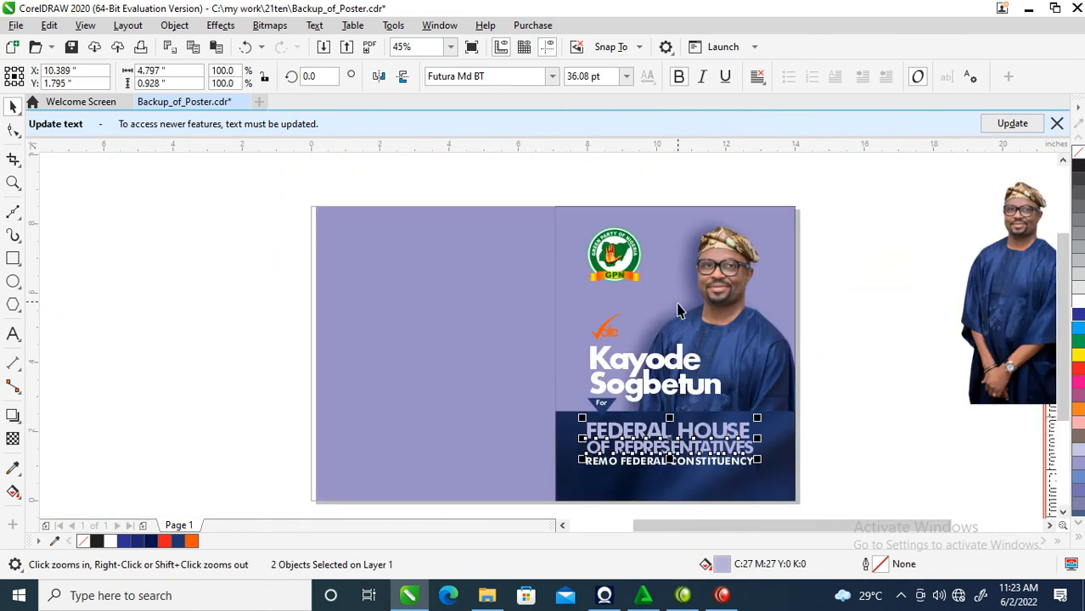
left_click_drag(497, 200, 819, 440)
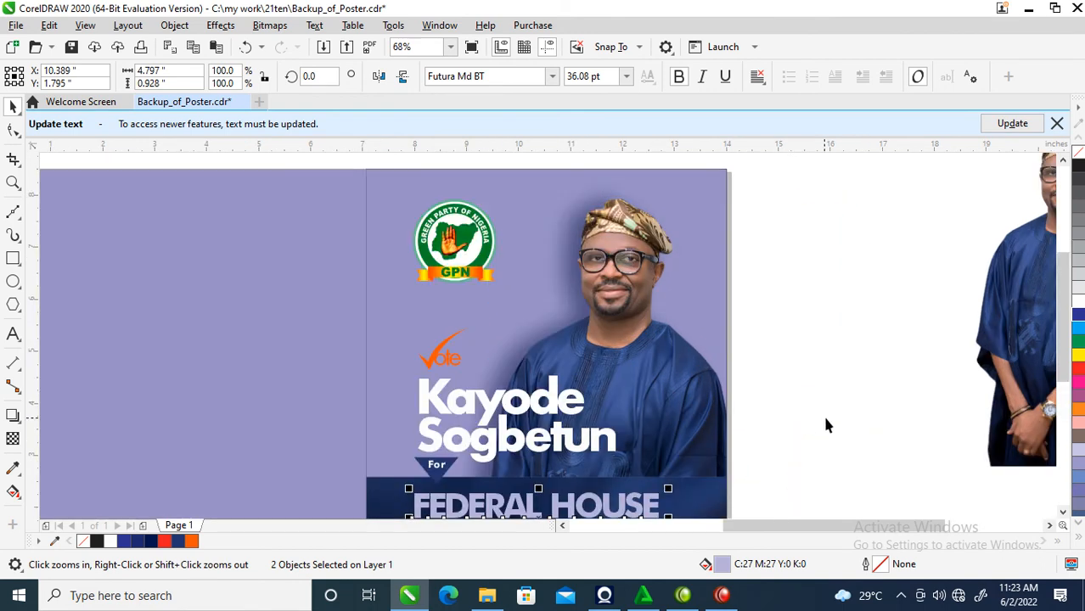
scroll(792, 407, "down", 2)
left_click_drag(332, 266, 934, 450)
key("space")
left_click_drag(874, 340, 981, 264)
key("space")
left_click_drag(526, 182, 1024, 418)
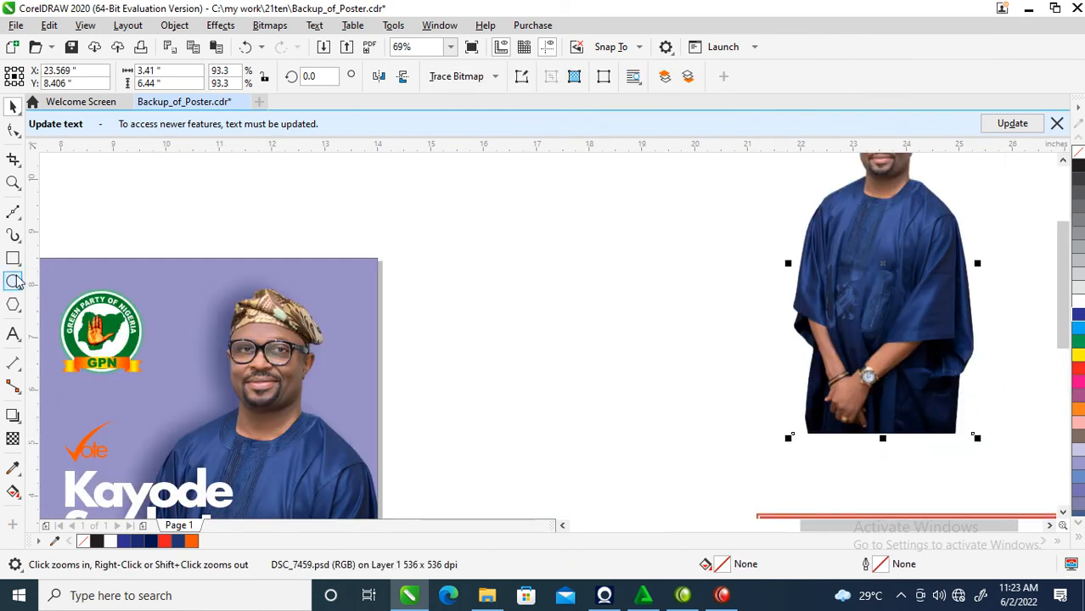
- Draw a circle about 2.92 inches across in the empty space beside the poster, with a 2 pt outline
left_click(12, 281)
left_click_drag(462, 205, 592, 333)
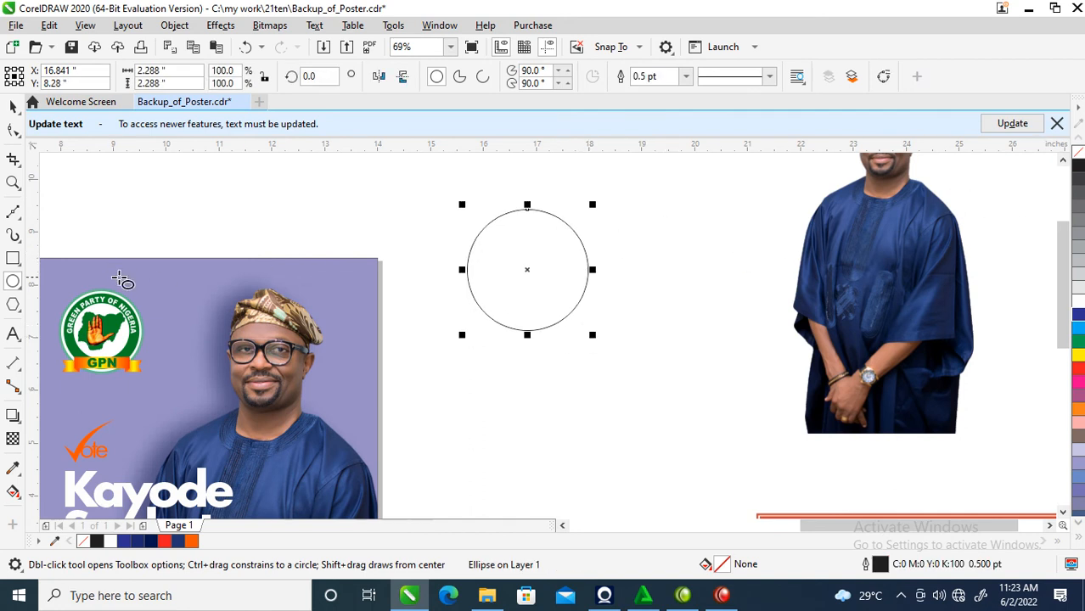
key("Delete")
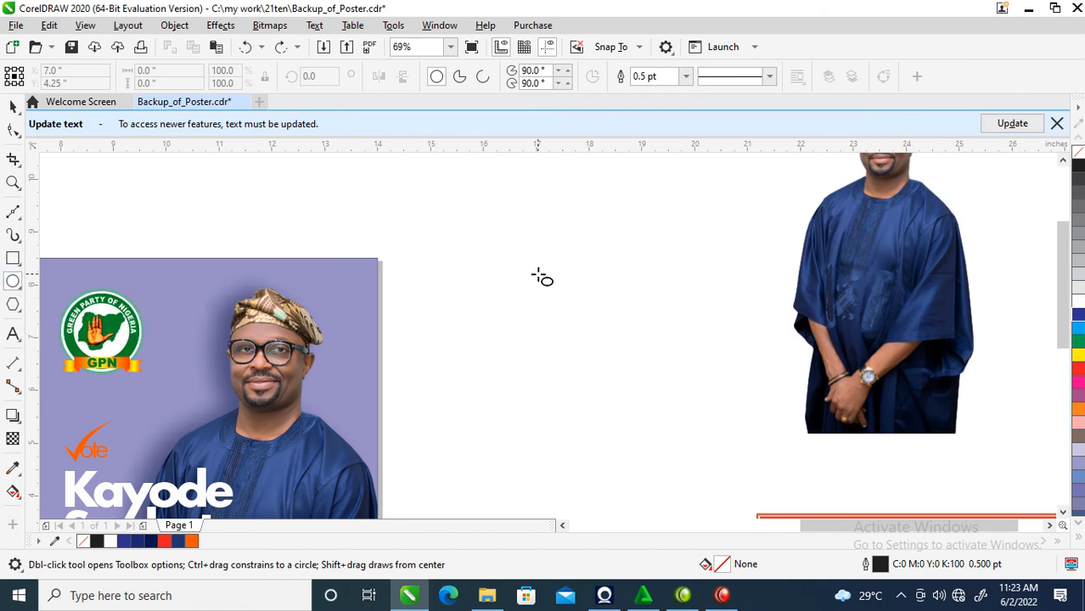
left_click_drag(457, 219, 567, 374)
key("space")
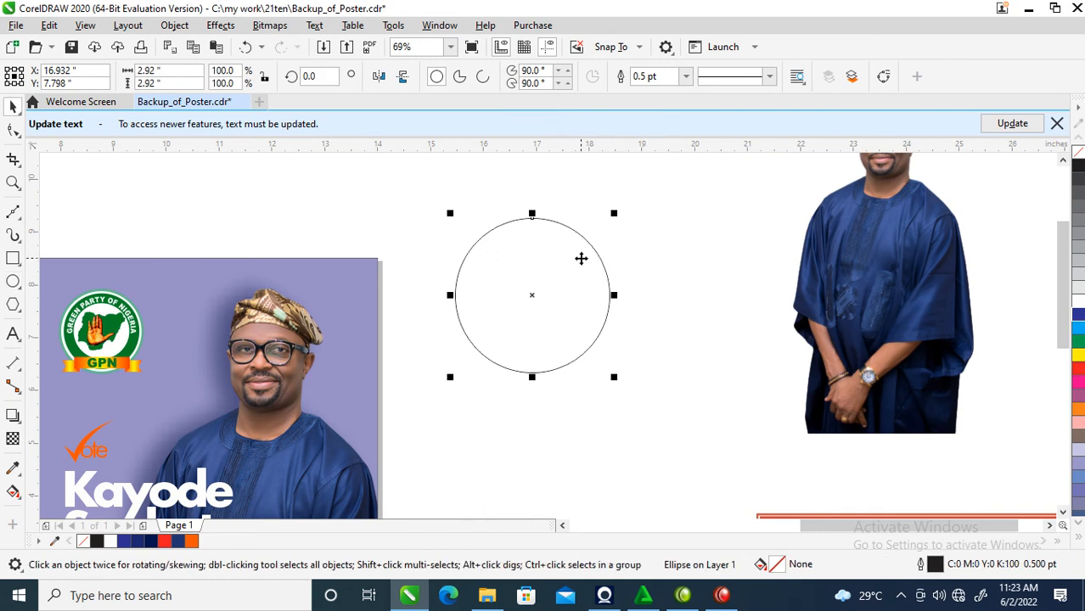
key("F12")
type("1")
key("Return")
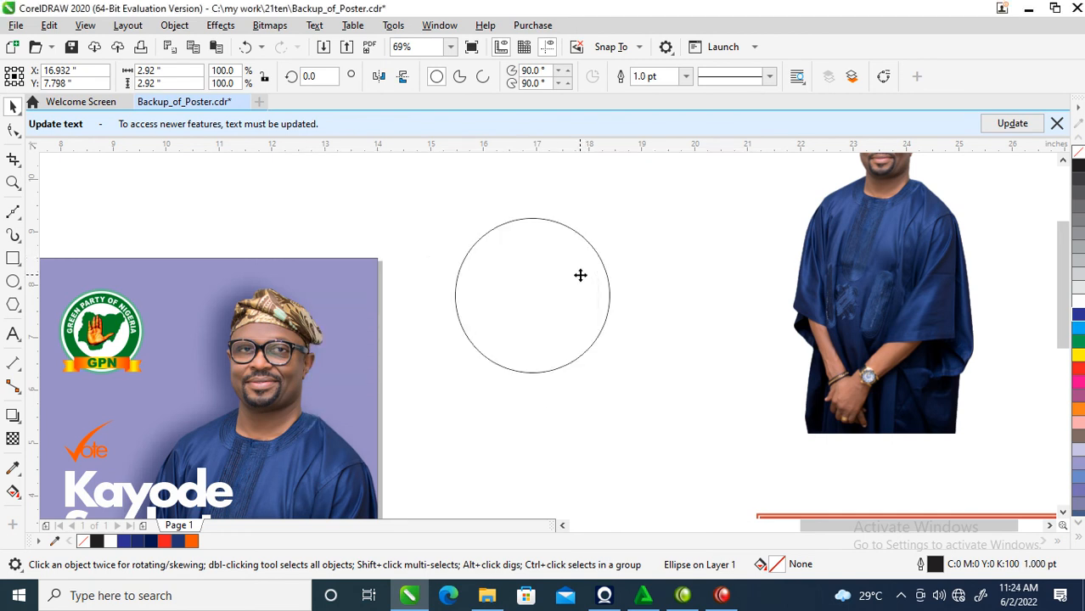
key("F12")
type("2")
key("Return")
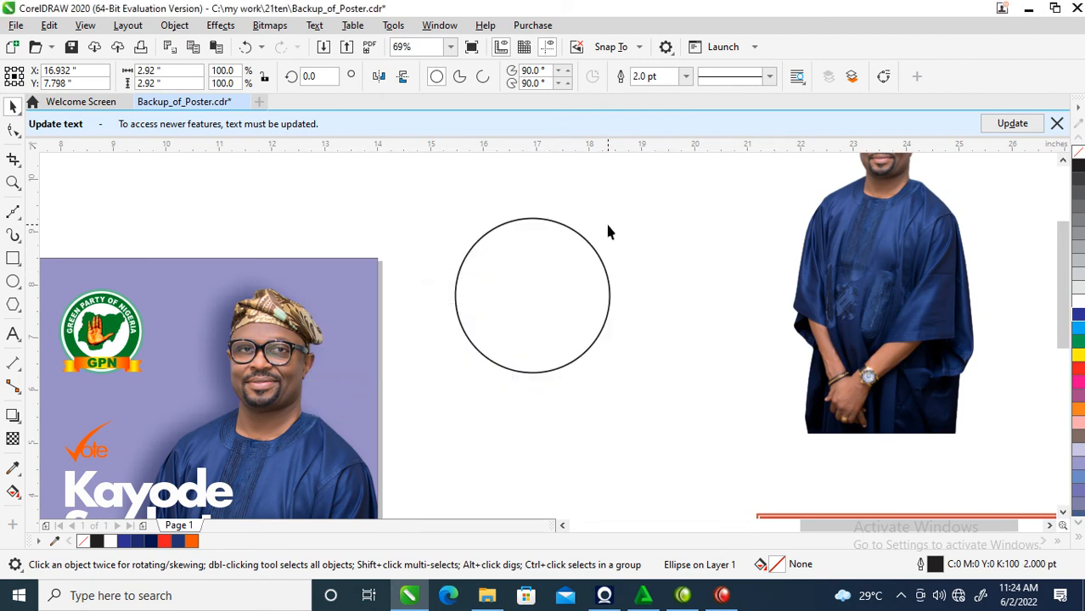
- Add three progressively smaller concentric copies inside the circle and select all four circles
left_click(584, 251)
left_click(583, 245)
left_click_drag(615, 211, 571, 274)
right_click(607, 231)
key("Escape")
left_click(656, 195)
left_click_drag(657, 195, 426, 385)
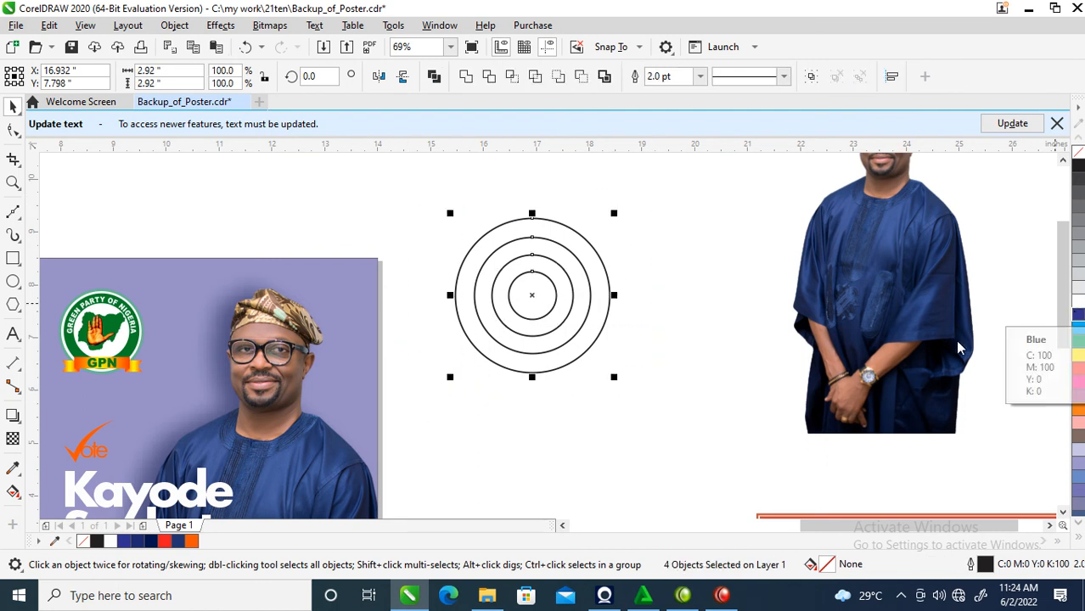
- Combine the smallest and the outermost circle into one curve and fill it with white
left_click(577, 247)
left_click(519, 296)
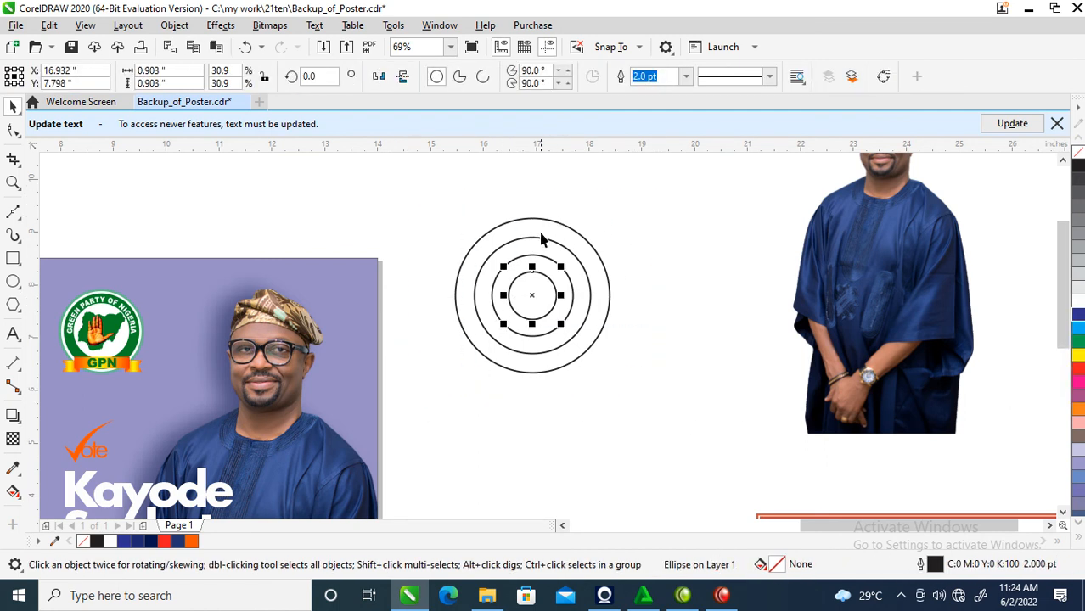
left_click(541, 232, "shift")
key("ctrl+l")
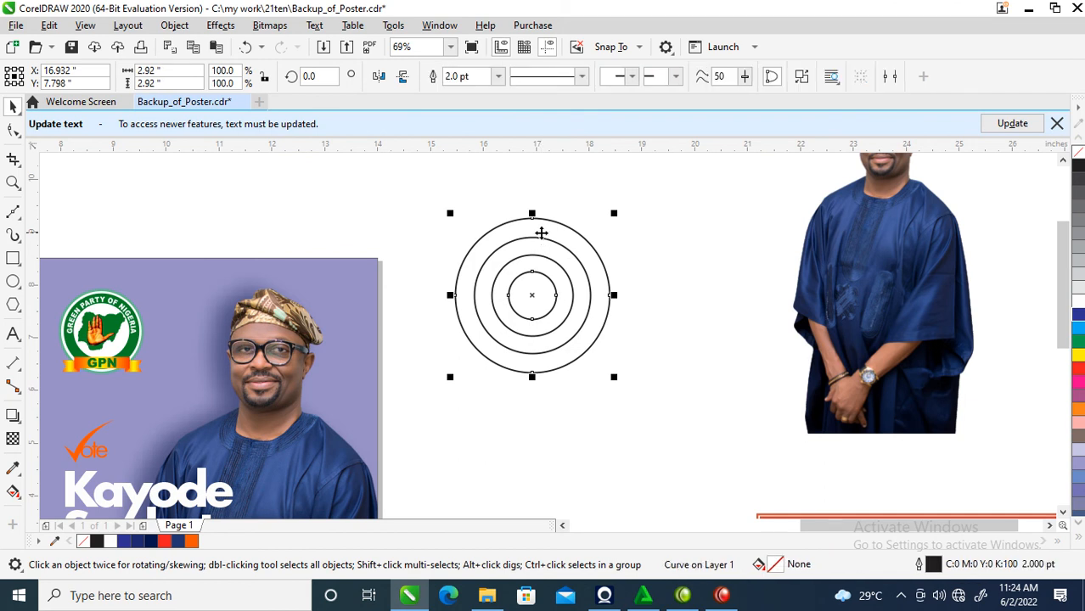
left_click(1079, 300)
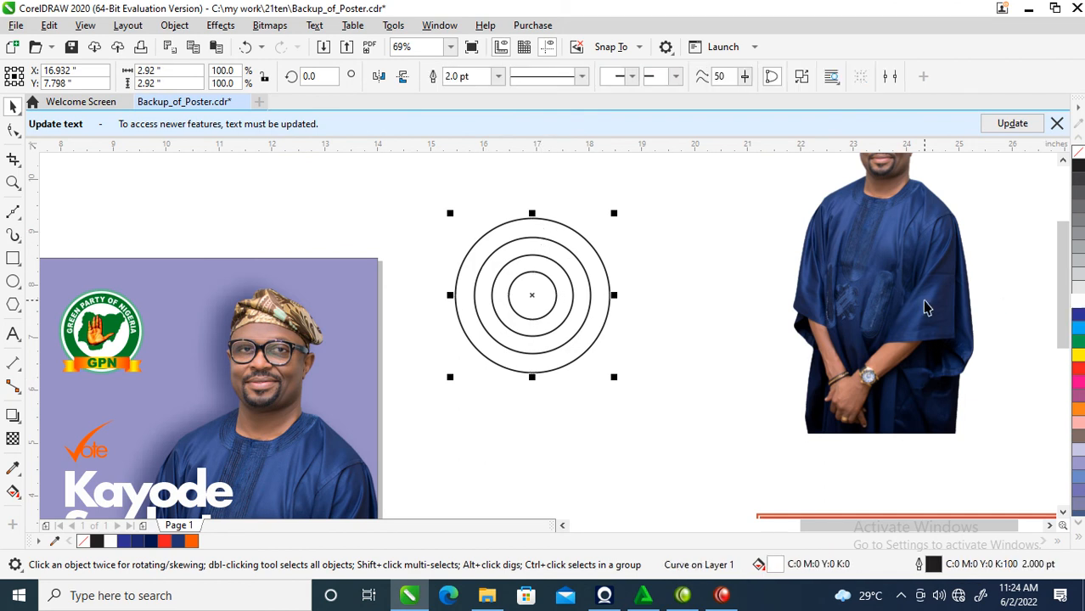
- Give all the concentric circles no fill and a black outline, and group them
left_click_drag(387, 193, 473, 255)
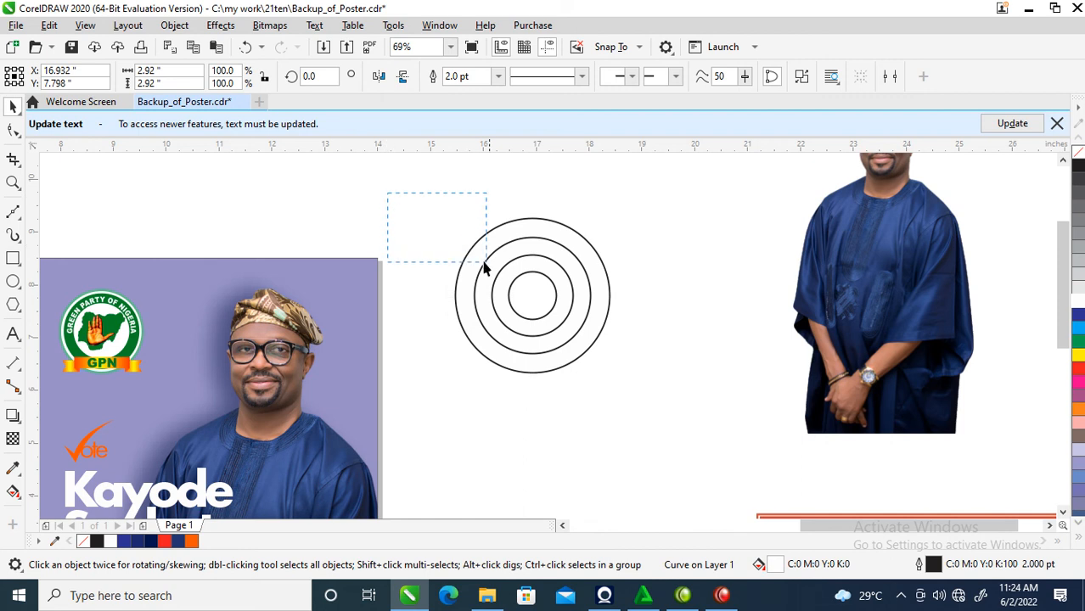
left_click_drag(688, 435, 670, 400)
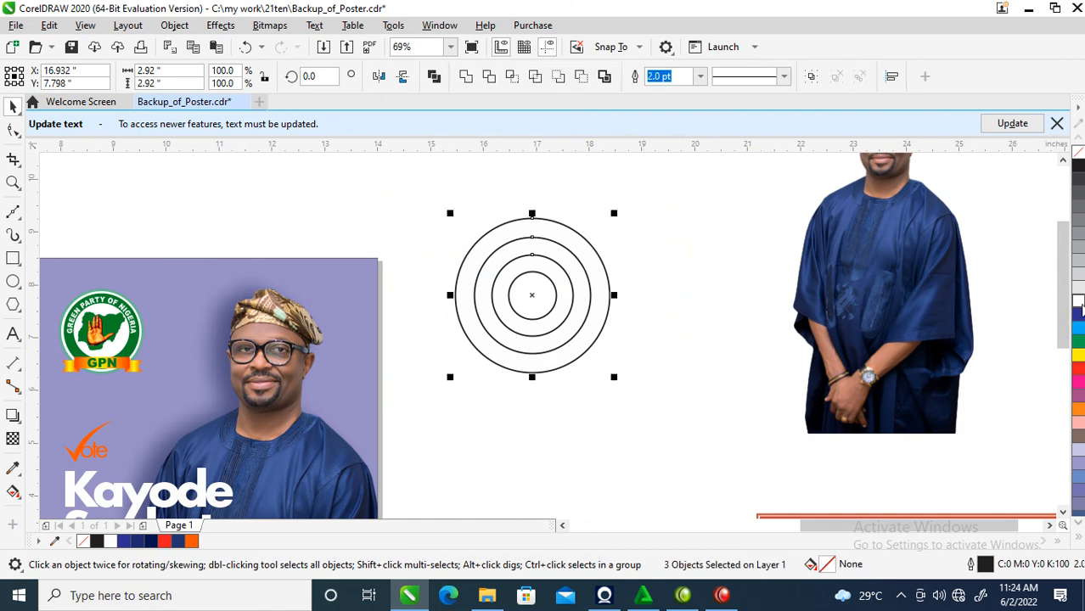
left_click(1078, 151)
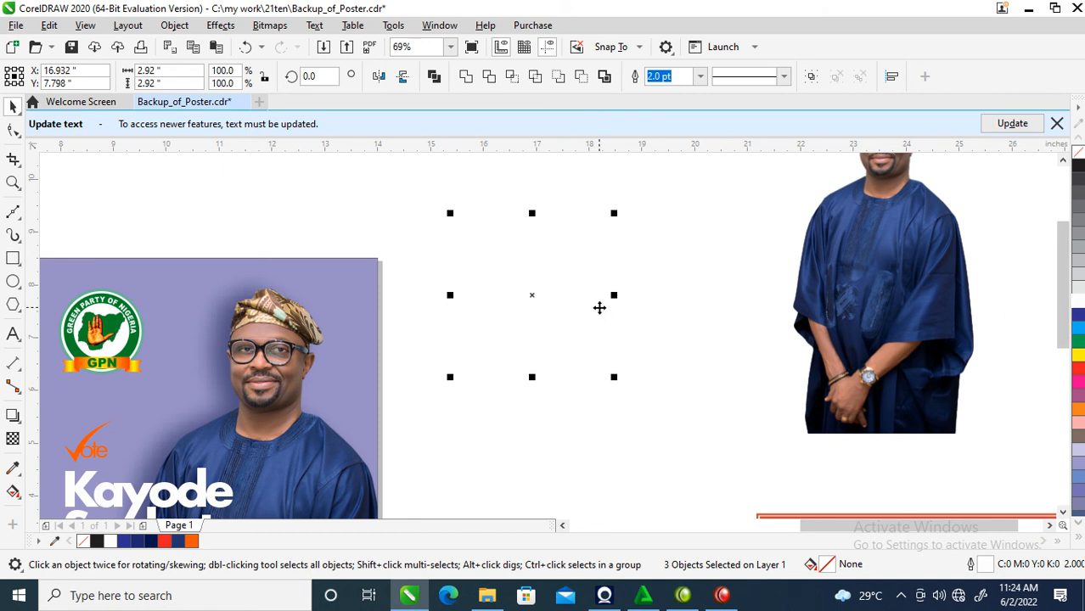
right_click(1079, 169)
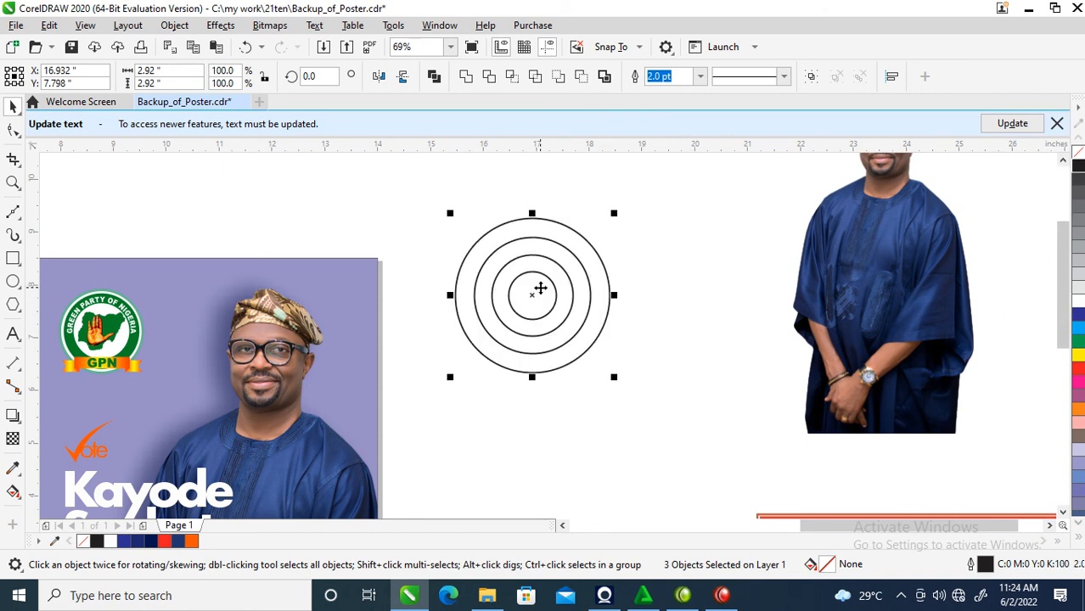
key("ctrl+g")
- Duplicate the concentric-circle group into a cluster of eight overlapping, irregularly placed copies beside the poster
left_click_drag(555, 290, 466, 264)
scroll(488, 238, "down", 2)
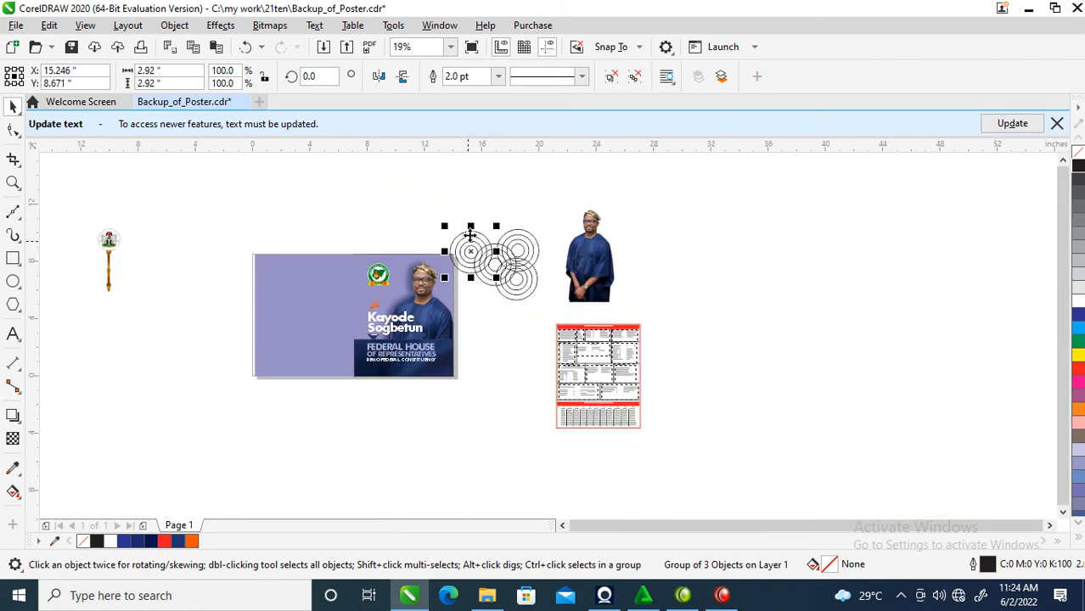
key("z")
left_click(555, 270)
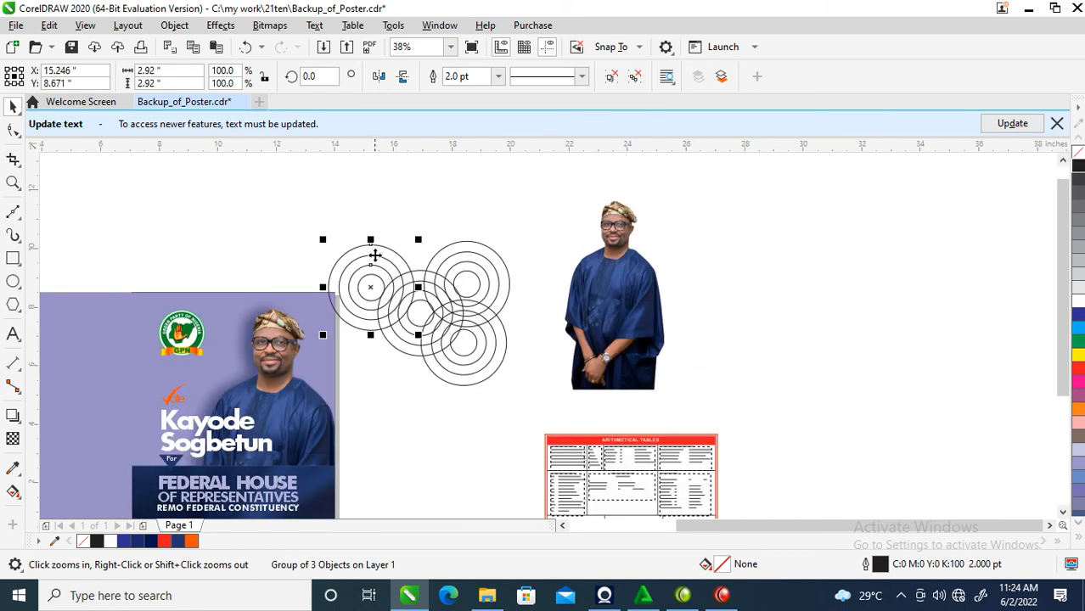
key("space")
left_click_drag(374, 253, 384, 371)
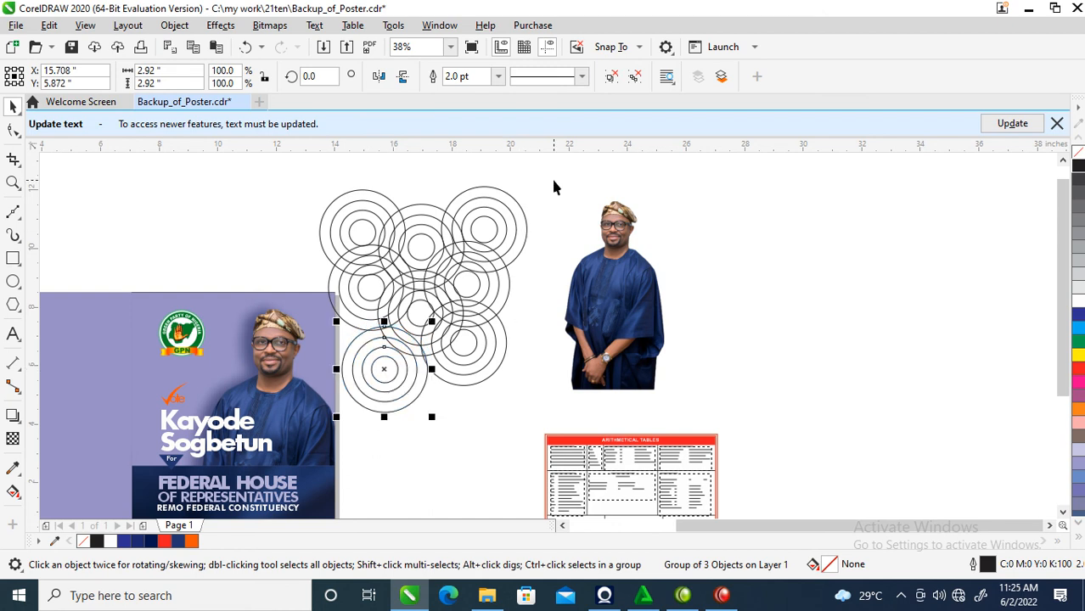
- Group the eight sets of circles with a white outline and place them over the poster's photo panel
left_click_drag(272, 166, 550, 430)
key("ctrl+g")
right_click(1079, 303)
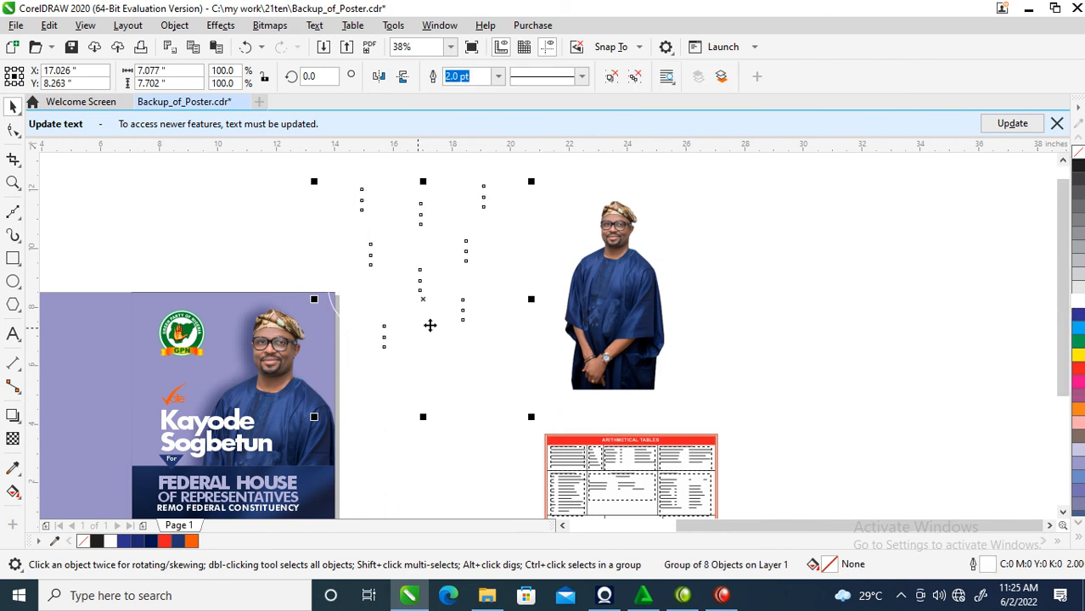
left_click_drag(426, 303, 205, 371)
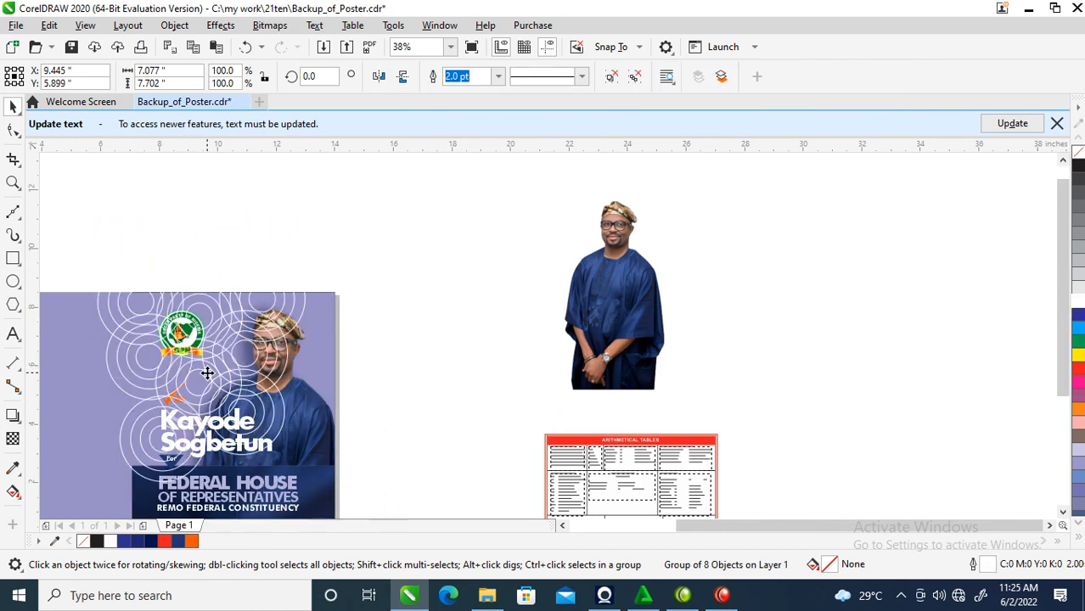
- Convert the group of eight circle sets to a 300 dpi RGB bitmap with anti-aliasing and a transparent background
key("z")
left_click_drag(422, 216, 60, 495)
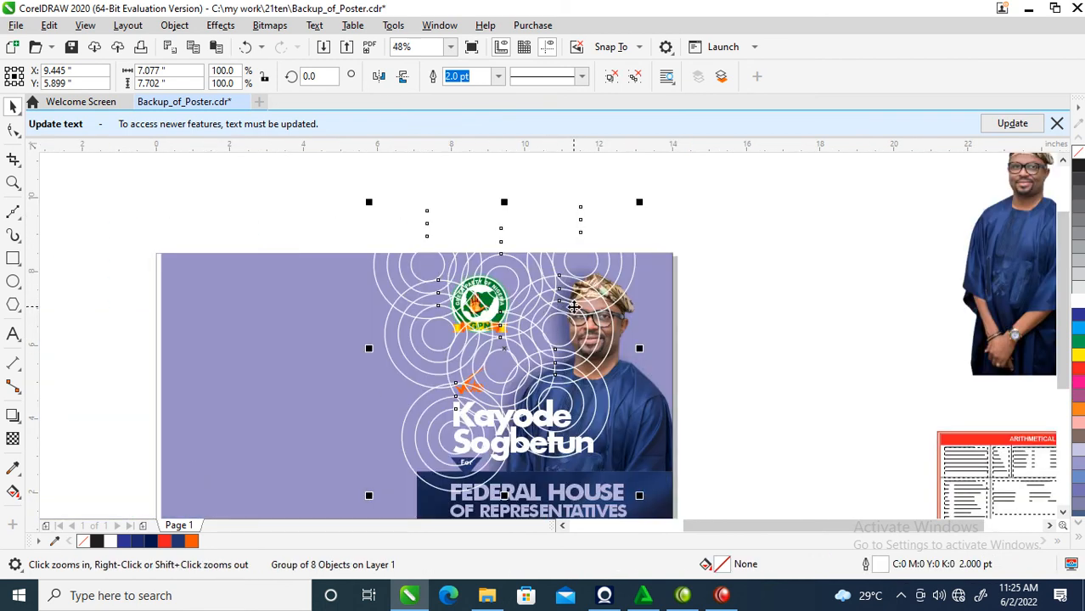
key("alt+b")
key("Return")
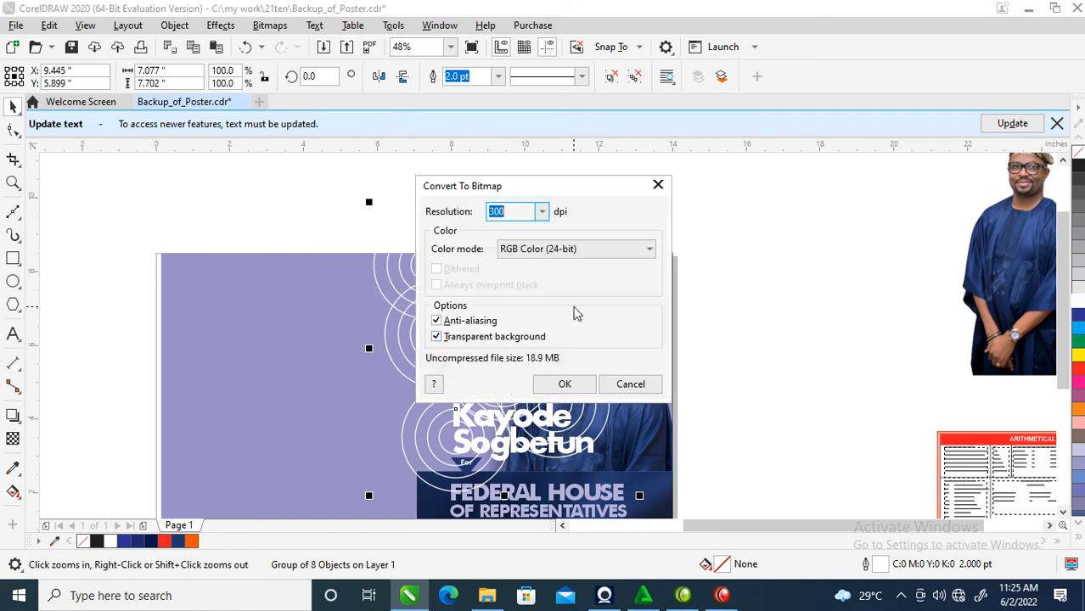
left_click(562, 385)
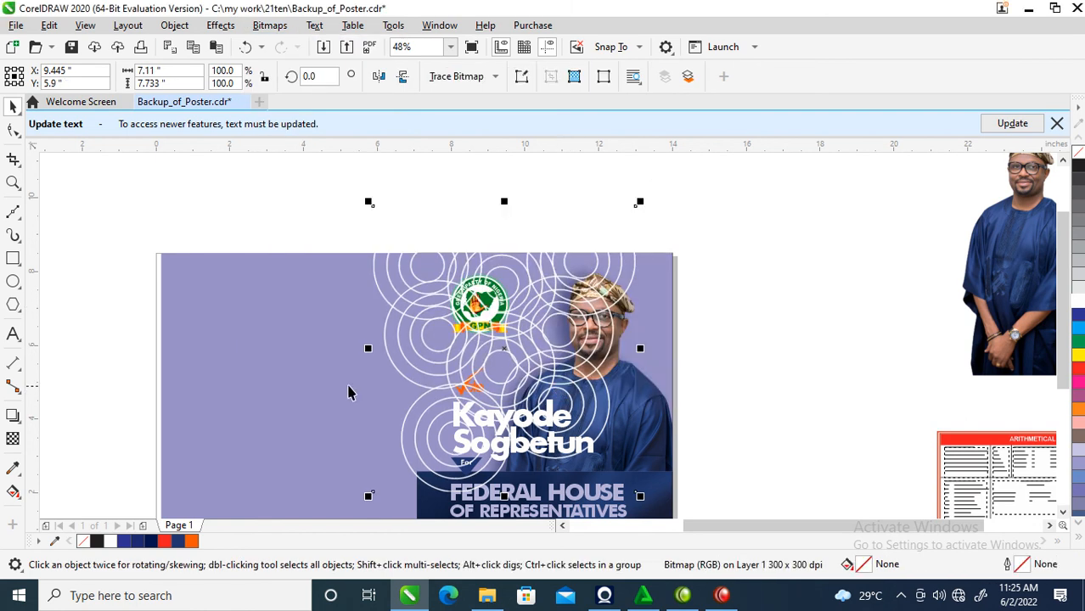
- Apply a uniform transparency of 86 to the circle-pattern bitmap
left_click(13, 439)
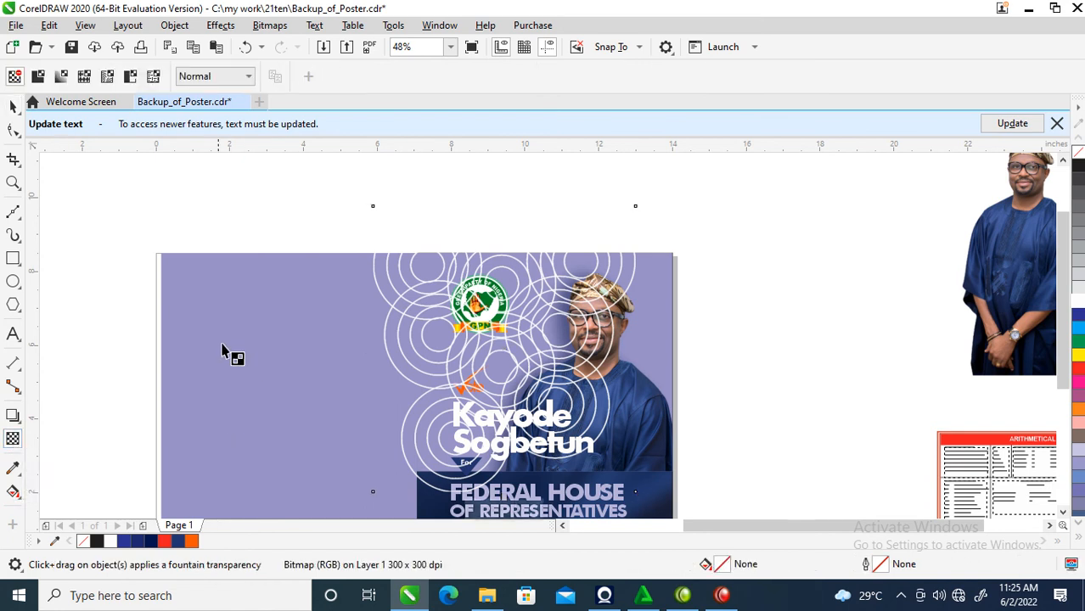
left_click(38, 76)
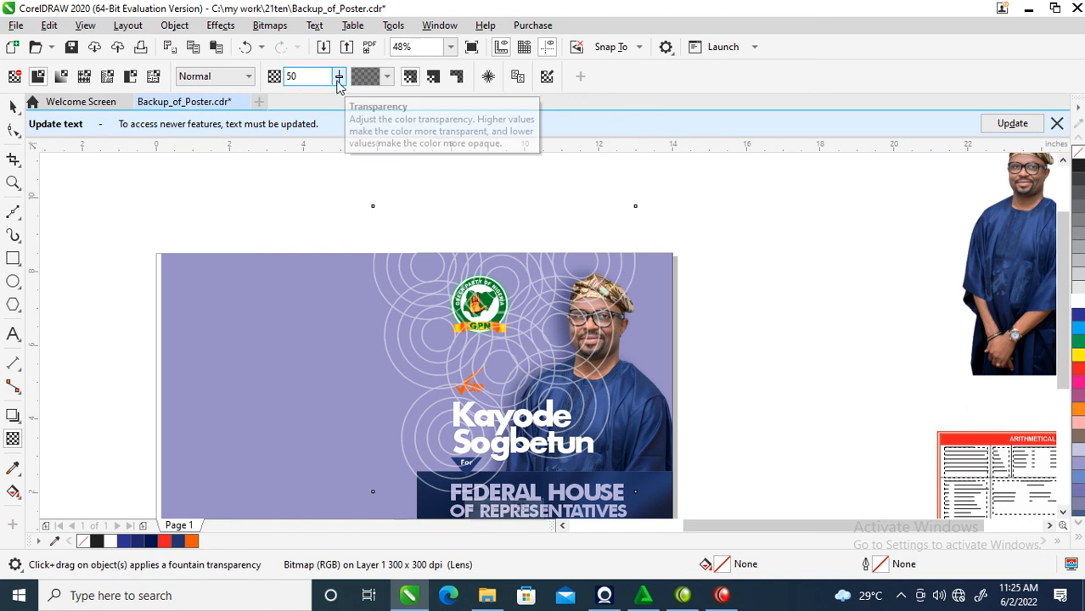
left_click_drag(339, 85, 366, 111)
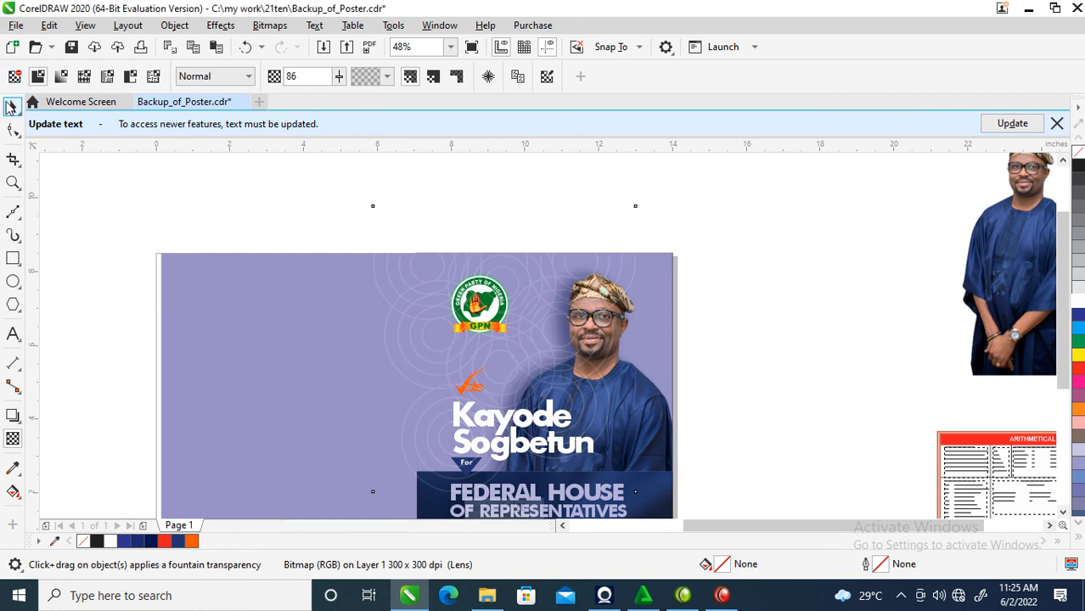
- Move the faded circle pattern partly off the photo panel and convert it to a bitmap again to flatten its transparency
left_click(10, 106)
left_click_drag(590, 298, 503, 276)
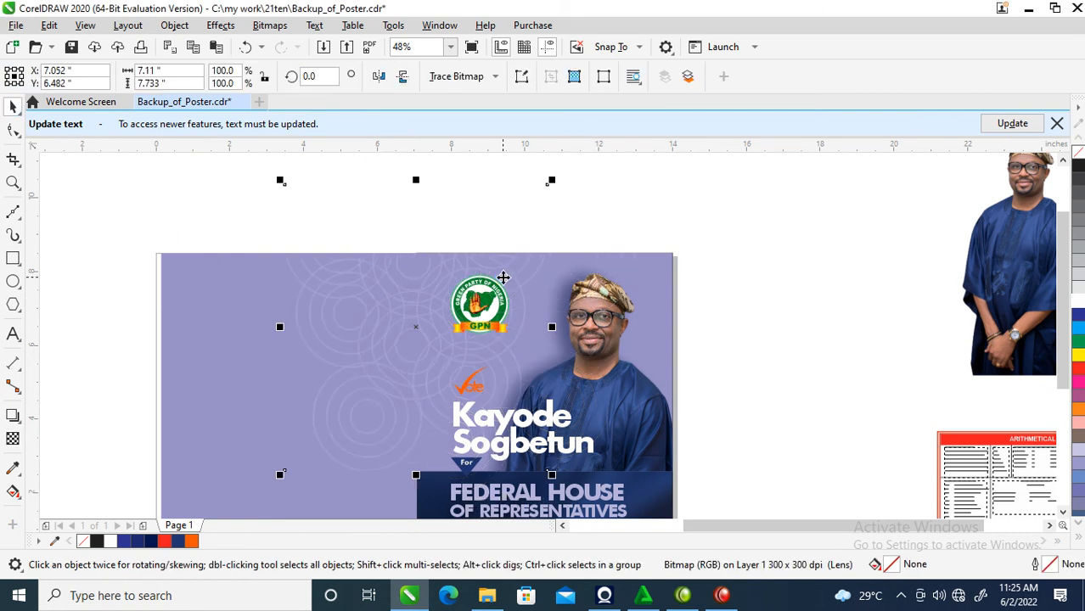
key("alt+b")
key("Return")
key("Return")
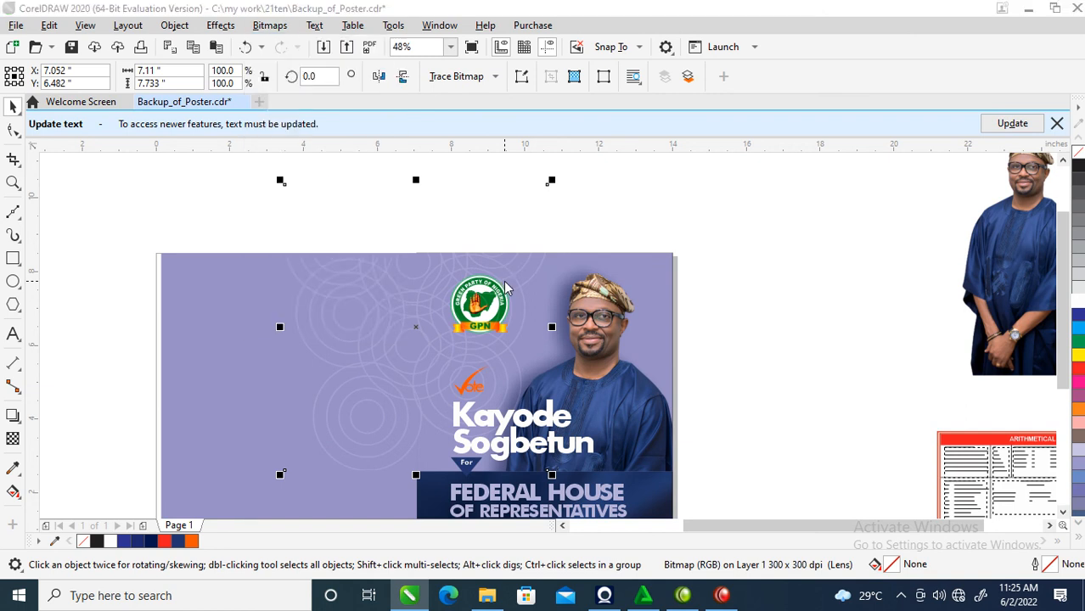
- Move the circle pattern onto the blank panel and PowerClip it inside the photo panel's lilac rectangle
left_click_drag(464, 356, 316, 323)
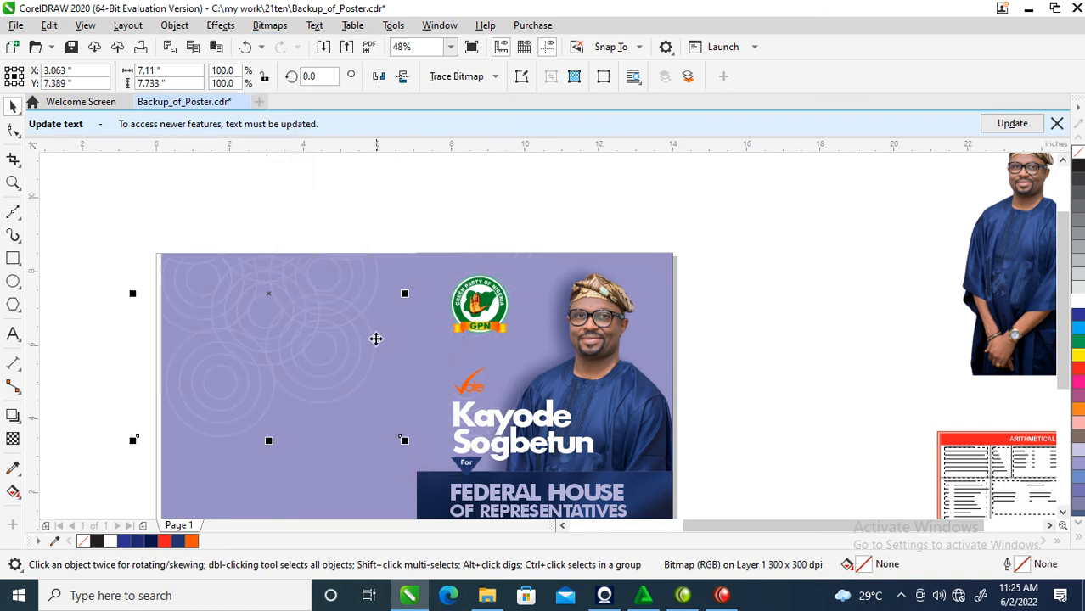
left_click(174, 25)
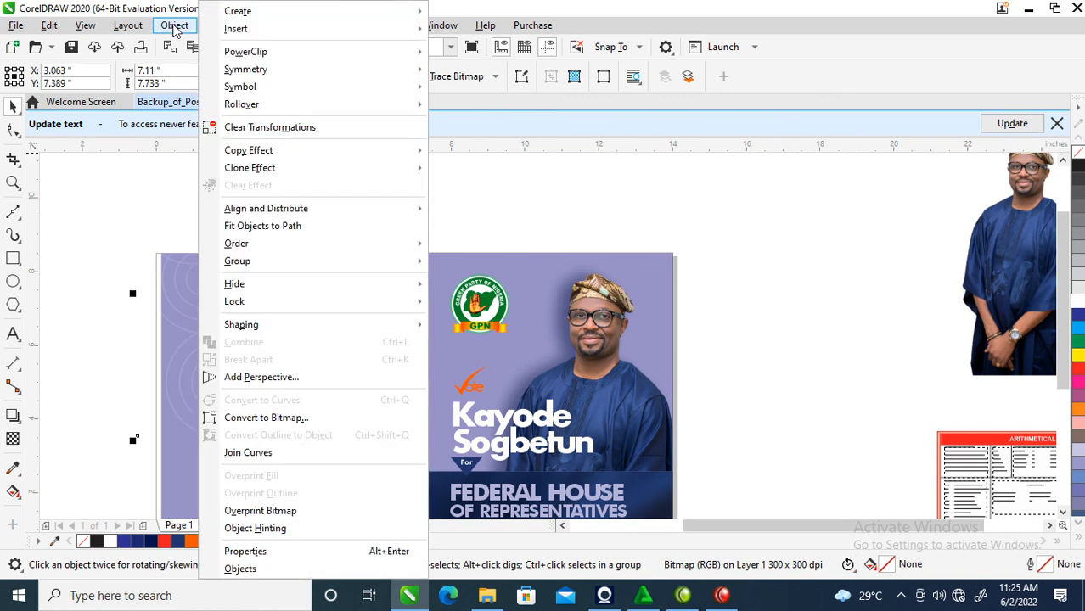
mouse_move(236, 56)
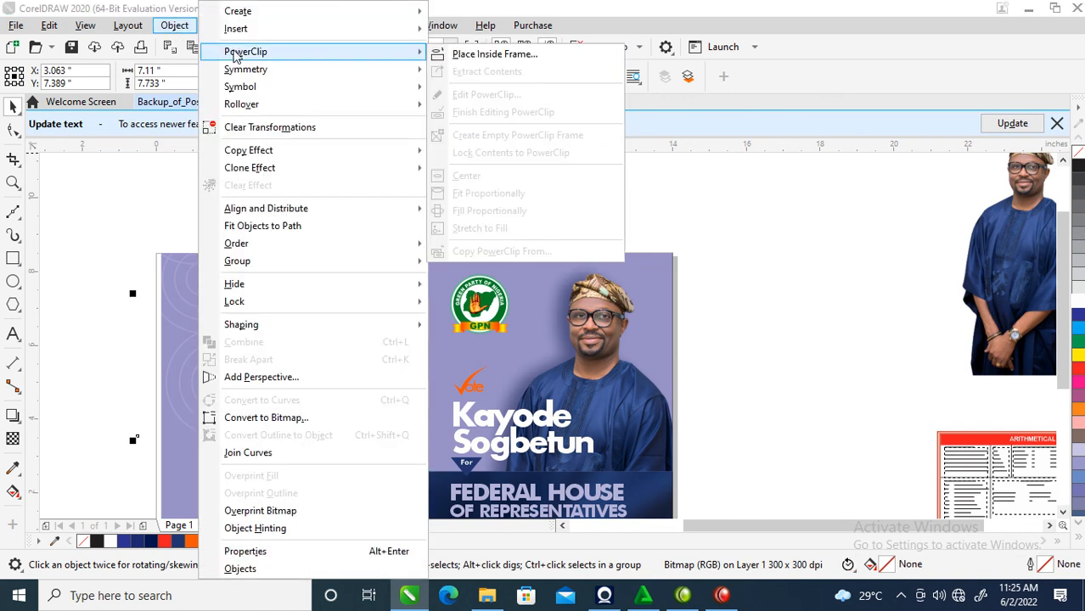
left_click(484, 59)
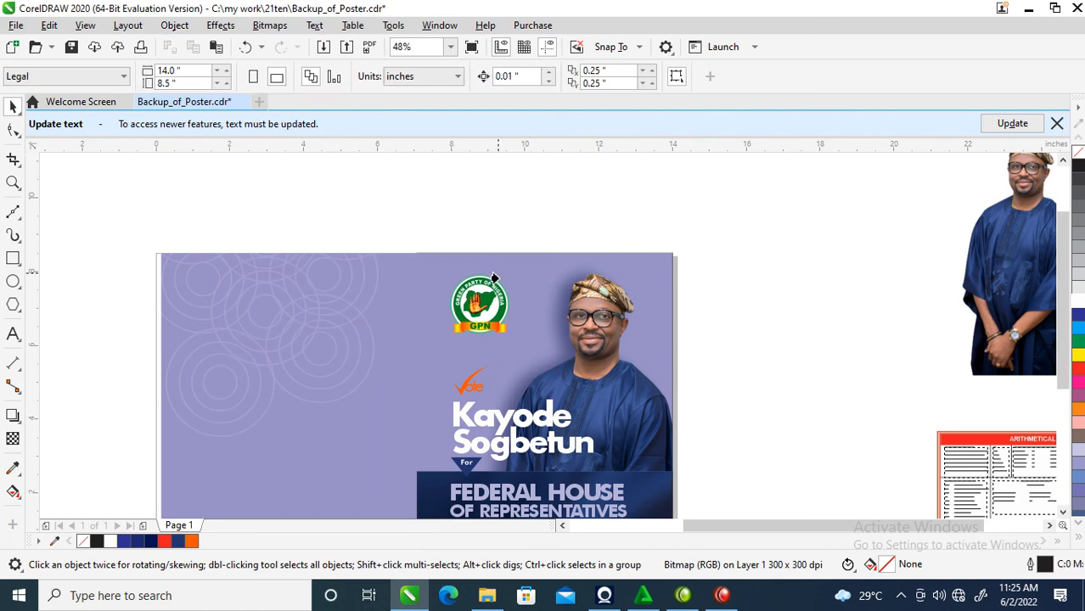
left_click(540, 261)
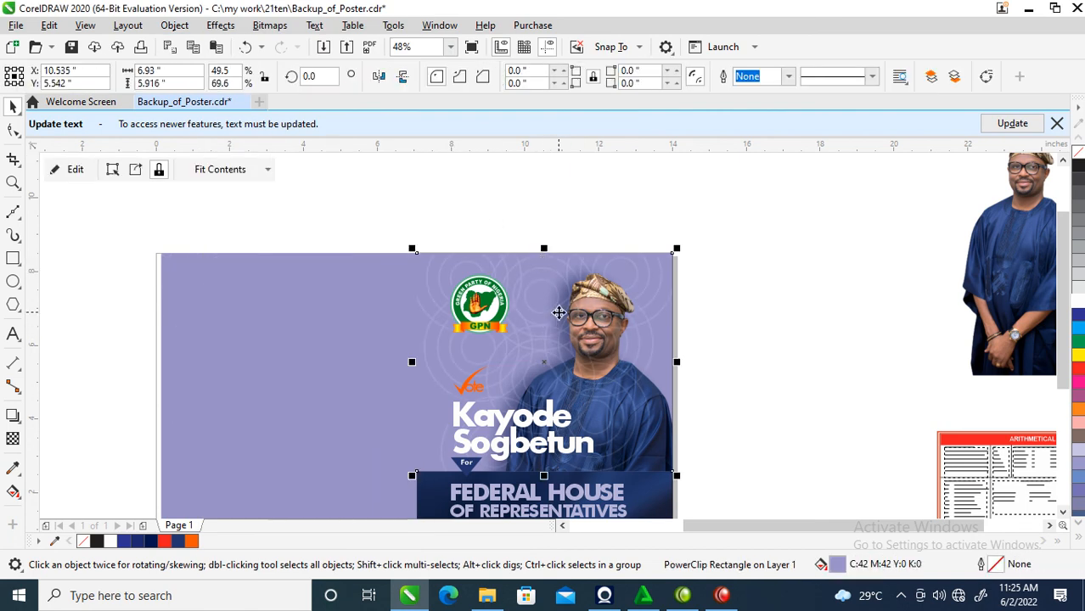
- Scale the clipped circle pattern proportionally to about 151.6% and shift it up and to the right within the photo panel
left_click(559, 313, "ctrl")
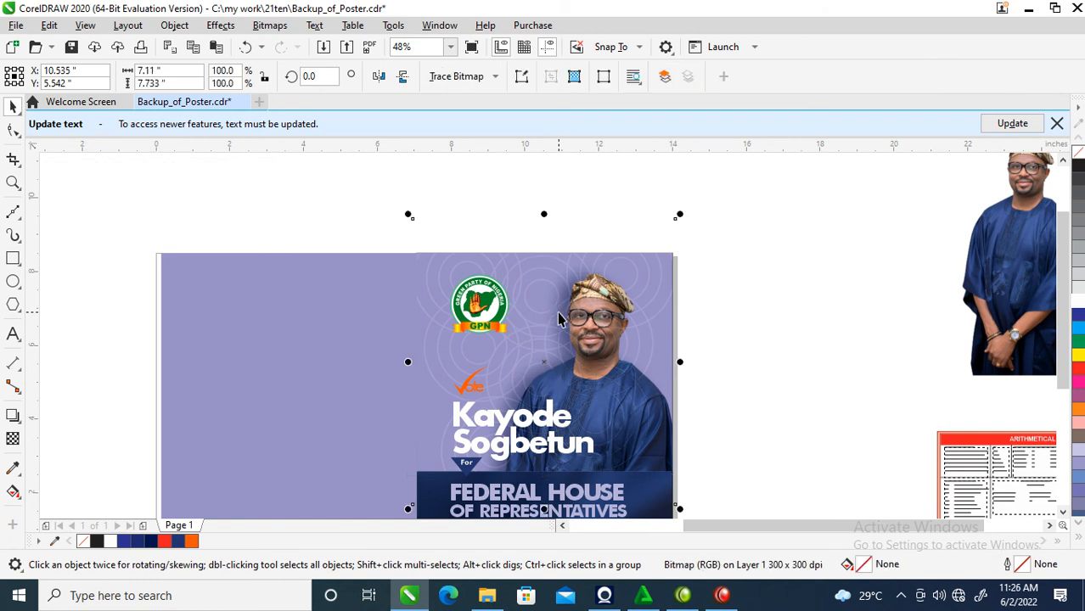
left_click_drag(682, 215, 770, 169)
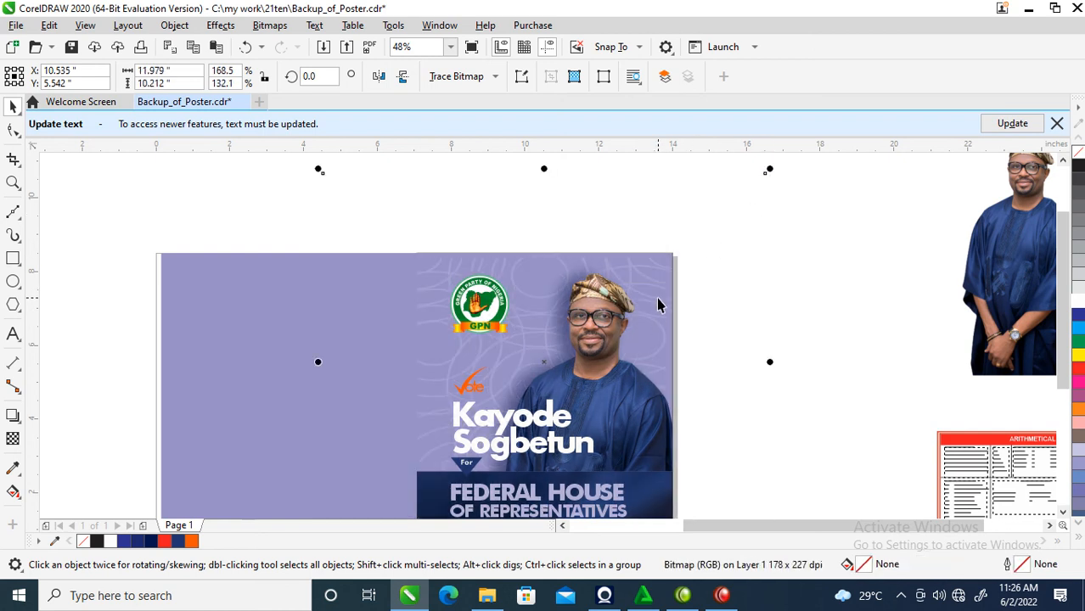
key("ctrl+z")
left_click_drag(686, 216, 748, 163)
left_click_drag(737, 243, 658, 338)
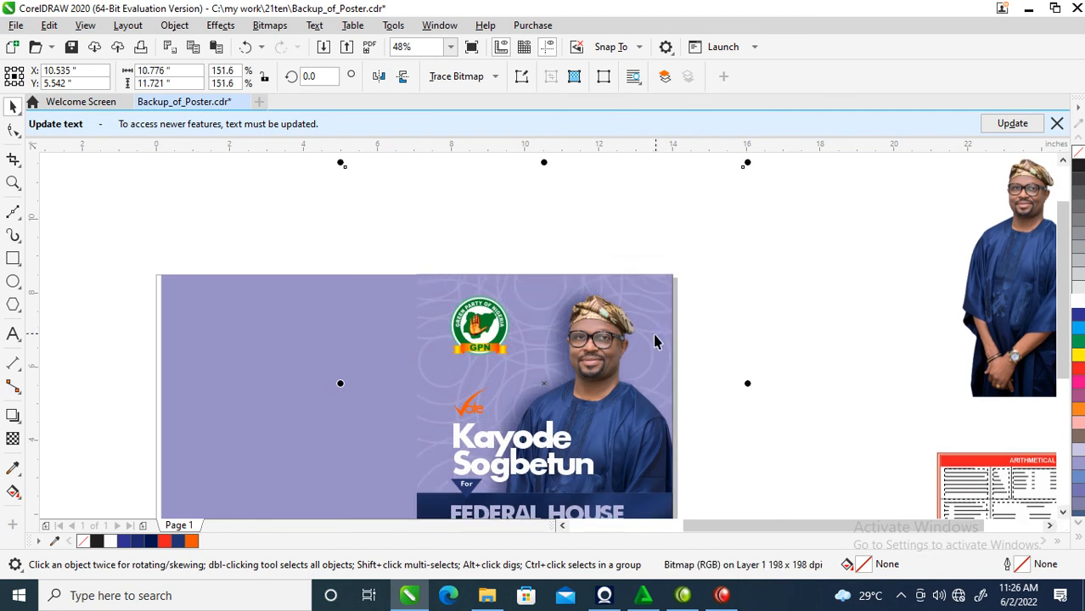
left_click_drag(545, 387, 578, 317)
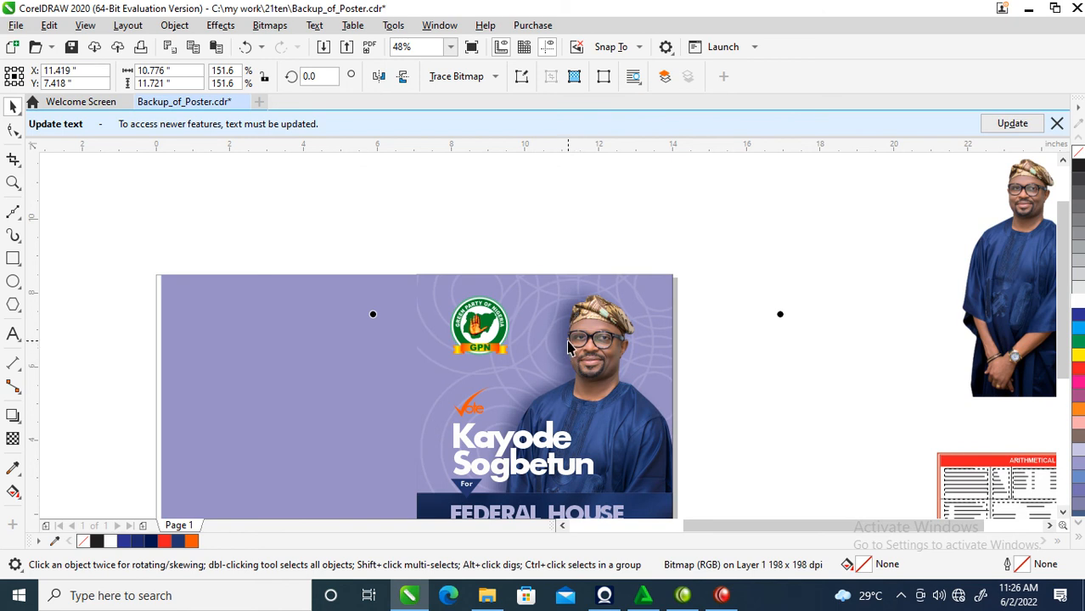
scroll(664, 321, "down", 2)
key("z")
left_click_drag(366, 223, 930, 495)
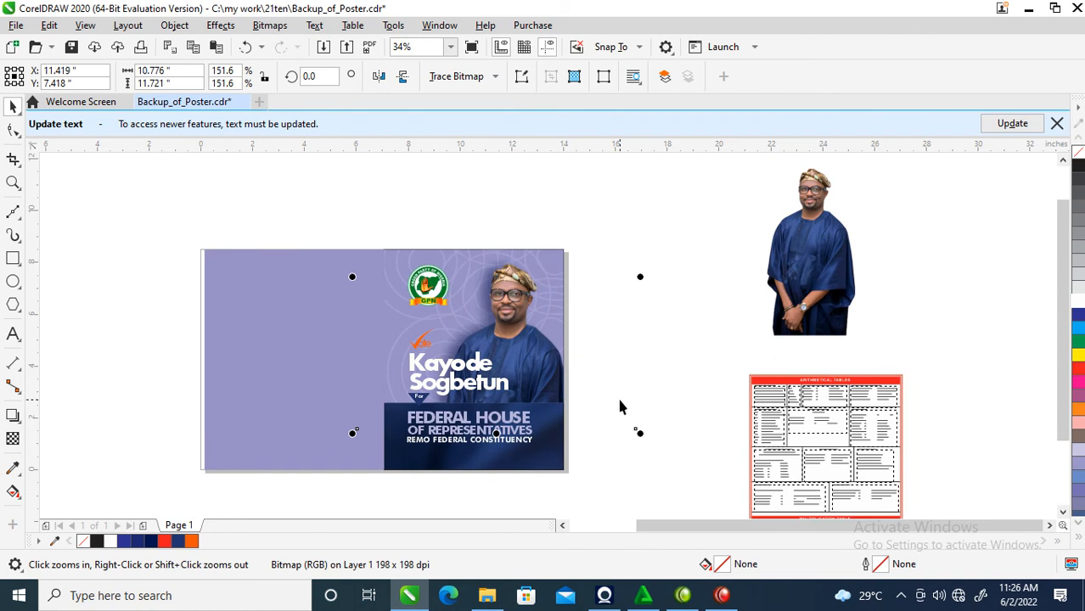
left_click(624, 407)
- Move the Vote mark, candidate name, "For" tag and office titles together about 0.7 inch straight up
key("z")
left_click_drag(239, 191, 652, 465)
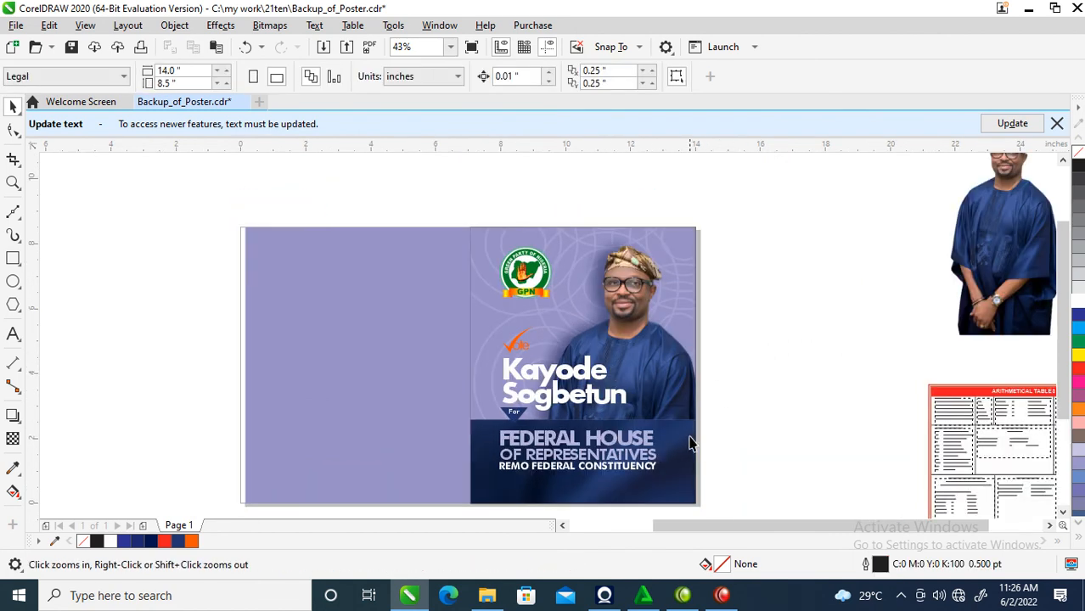
key("space")
left_click_drag(751, 406, 497, 481)
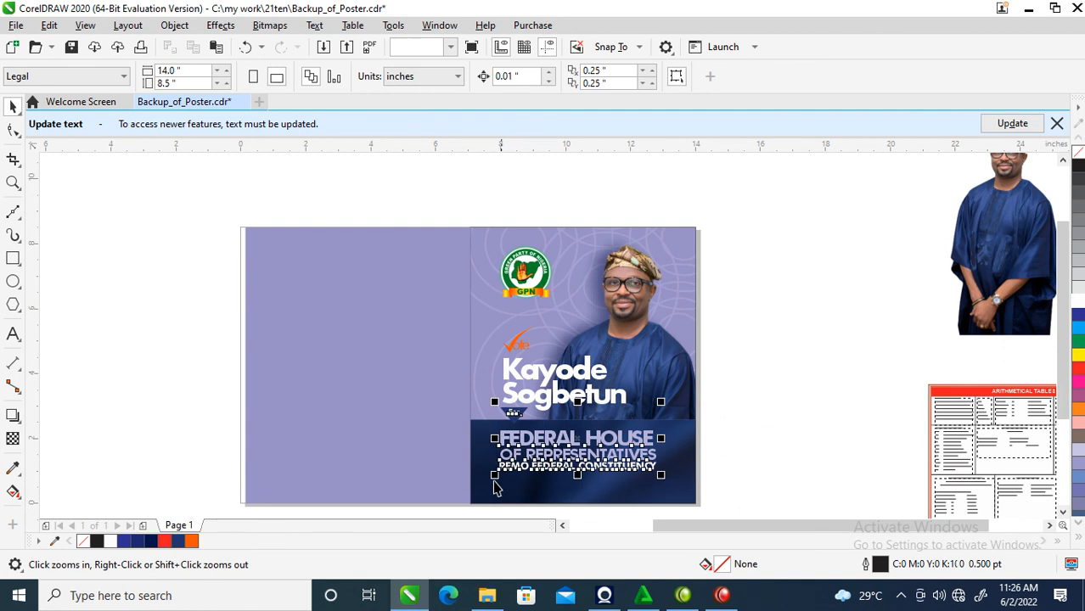
left_click_drag(773, 339, 449, 488)
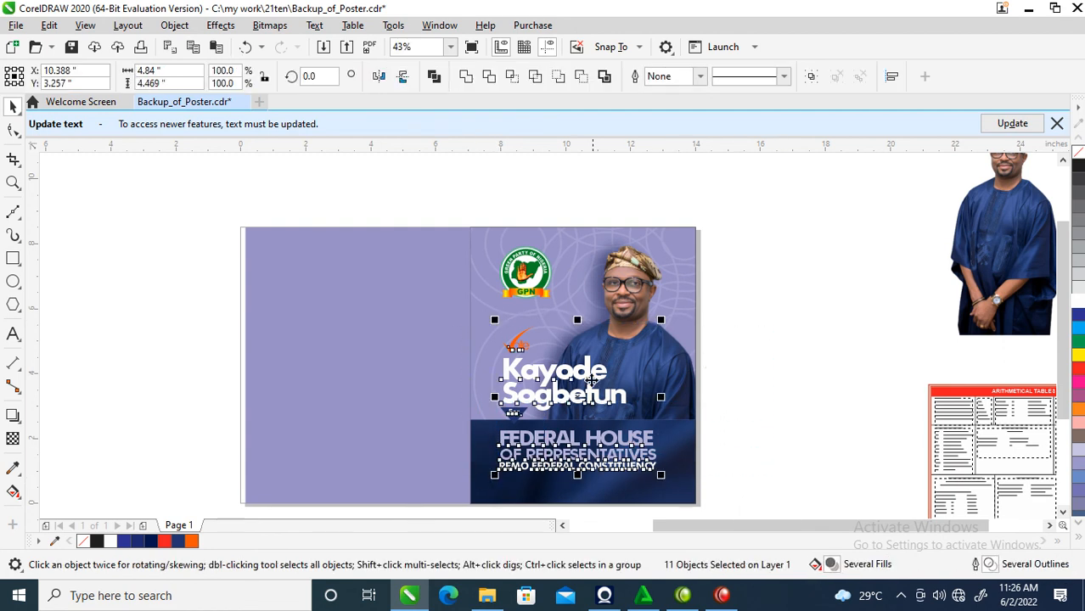
left_click_drag(597, 369, 597, 345)
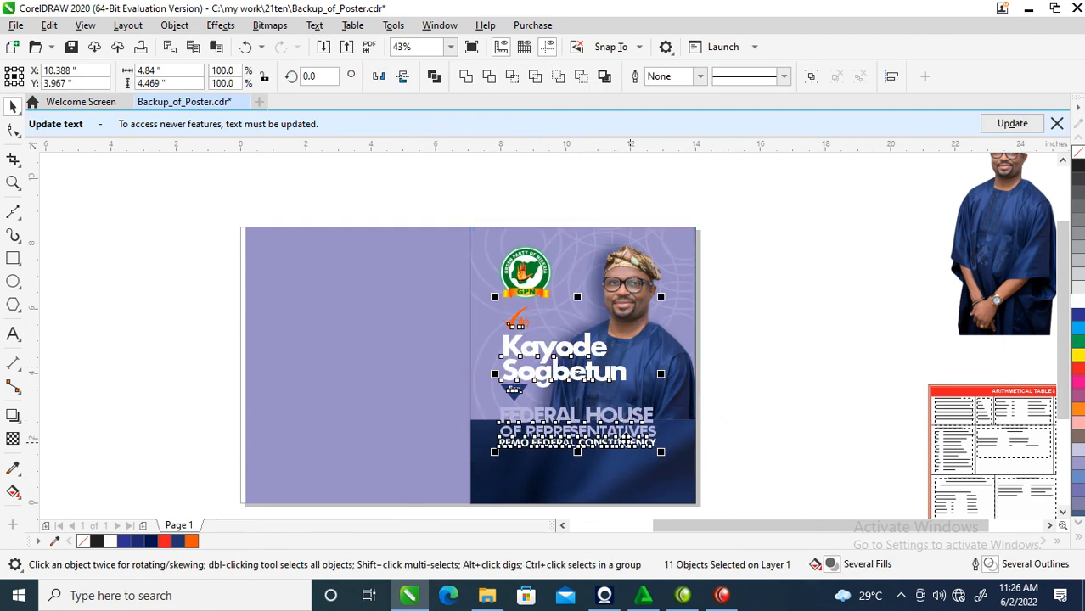
- Unlock the photo panel's PowerClip contents, raise its lower edge so it is about 5.45 inches high, and relock the contents
left_click(692, 437)
right_click(677, 410)
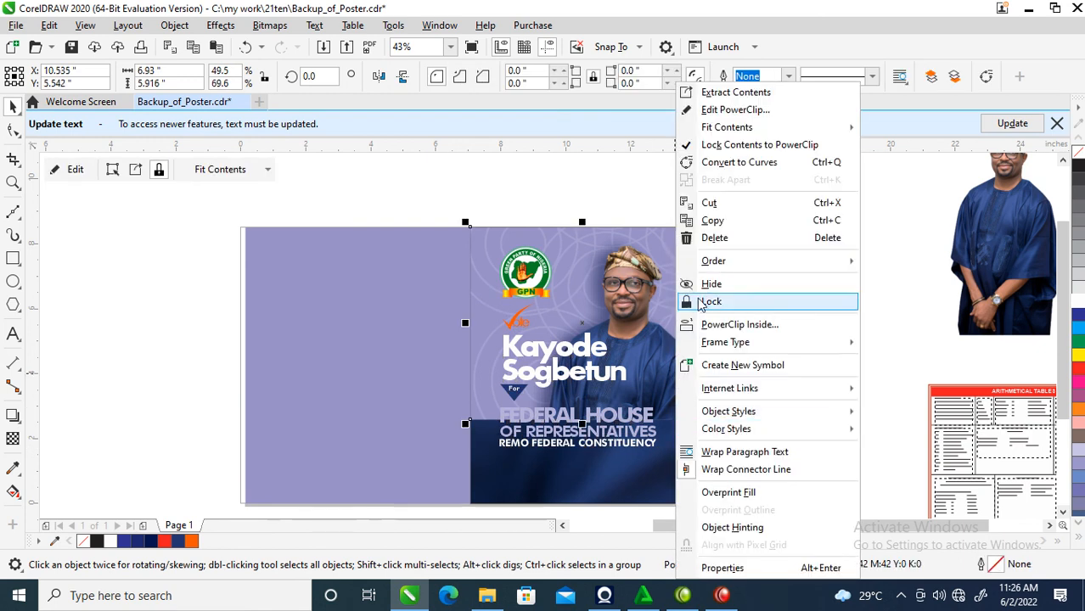
left_click(739, 145)
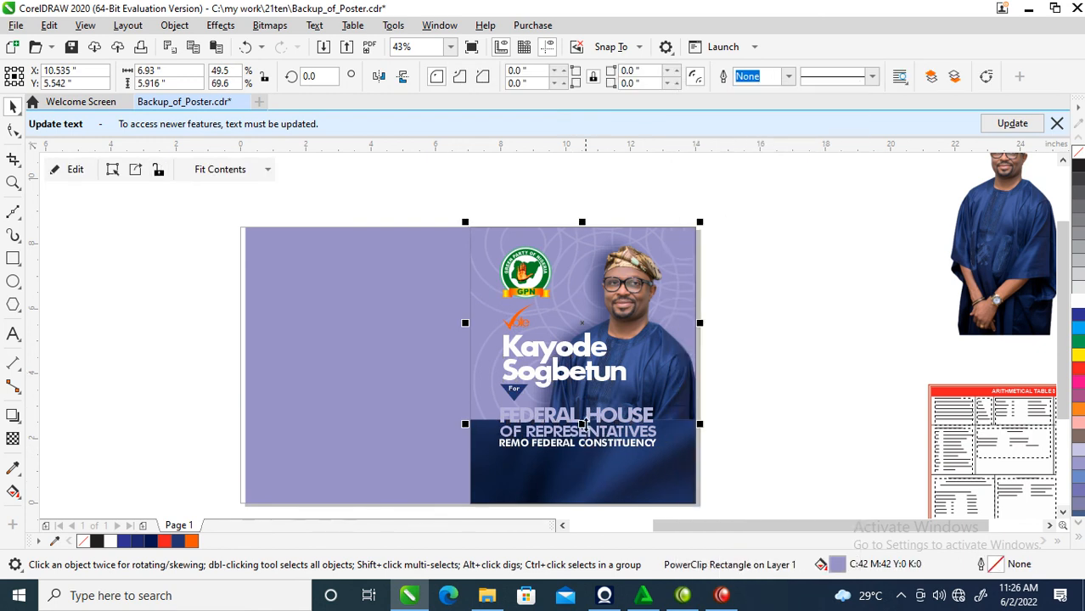
left_click_drag(584, 428, 584, 417)
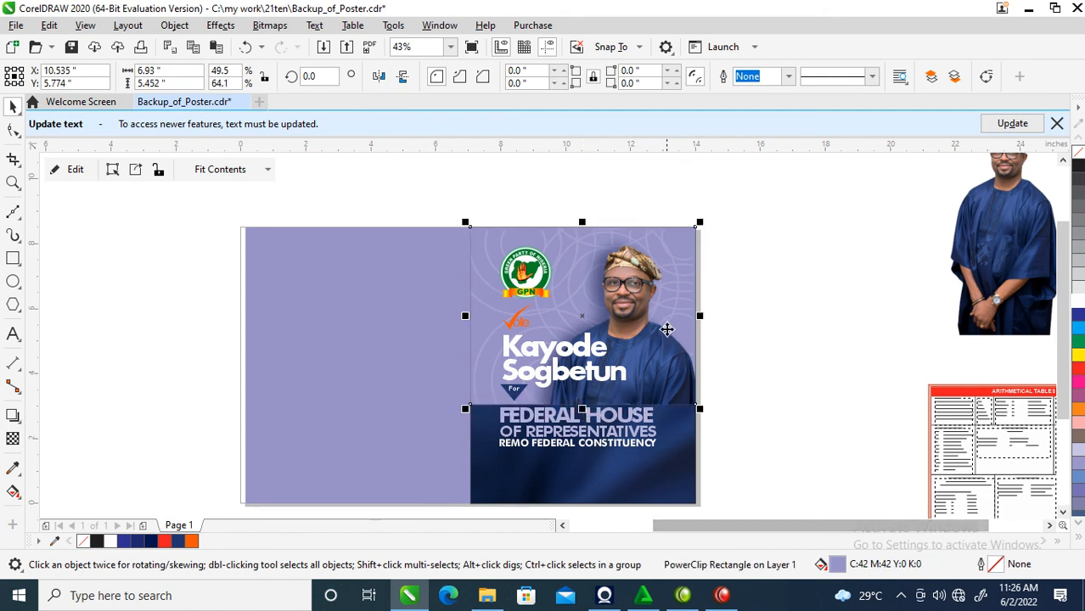
right_click(656, 281)
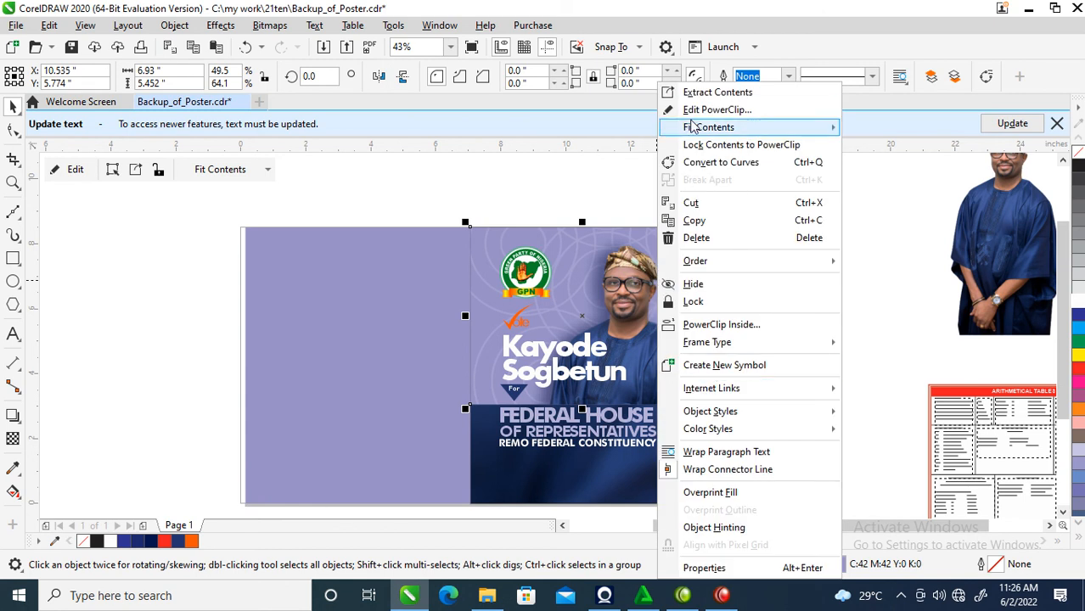
left_click(701, 150)
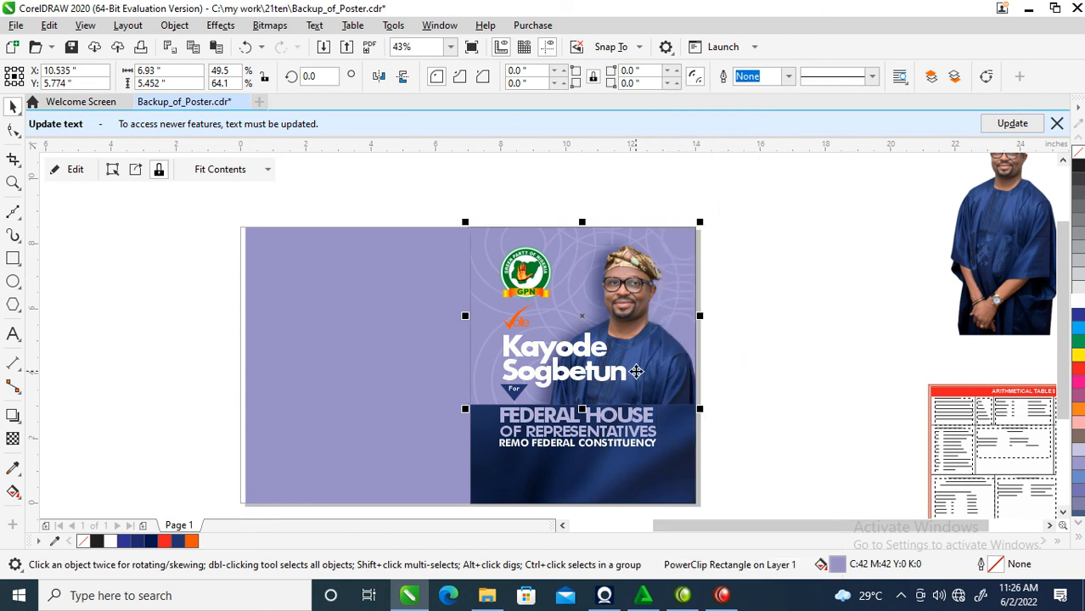
left_click_drag(655, 335, 800, 327)
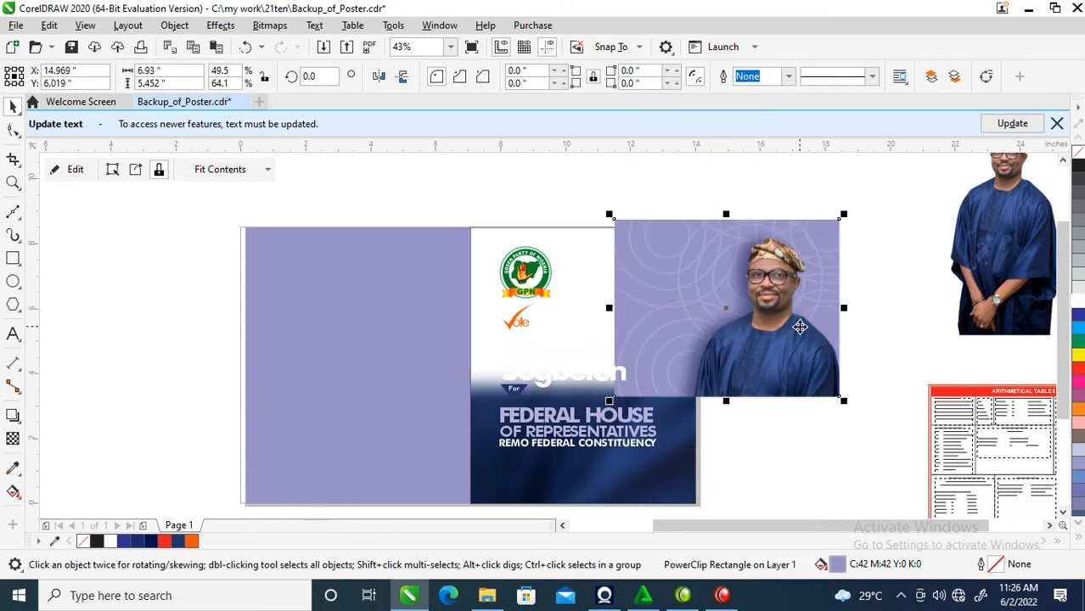
key("ctrl+z")
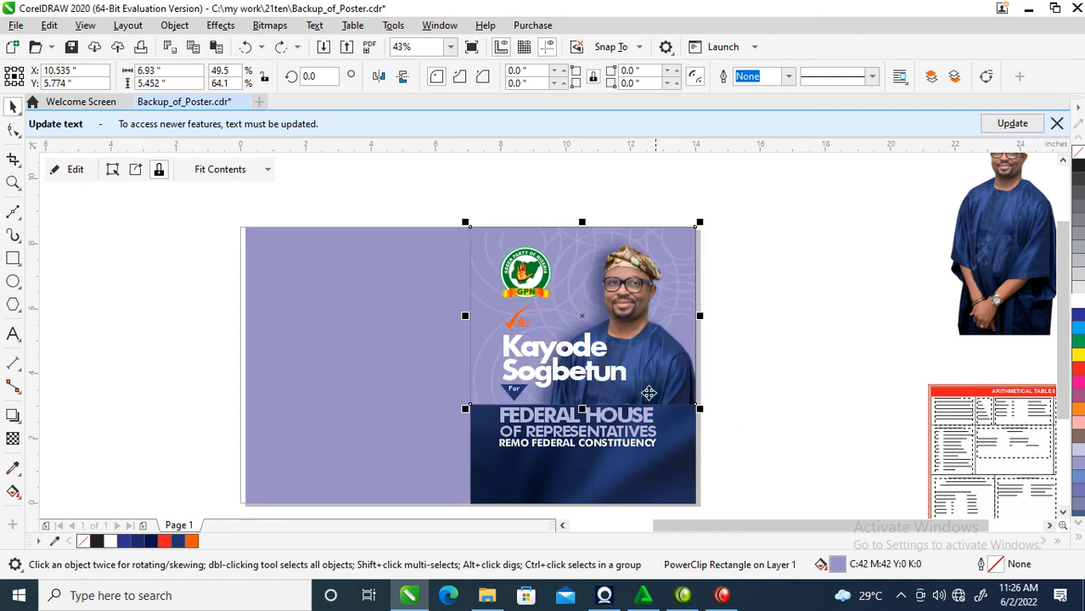
- With its PowerClip contents unlocked, shorten the photo panel further from below to about 5.28 inches high, and relock the contents
key("z")
left_click_drag(468, 286, 775, 510)
left_click_drag(805, 316, 369, 438)
left_click_drag(782, 337, 682, 317)
right_click(682, 317)
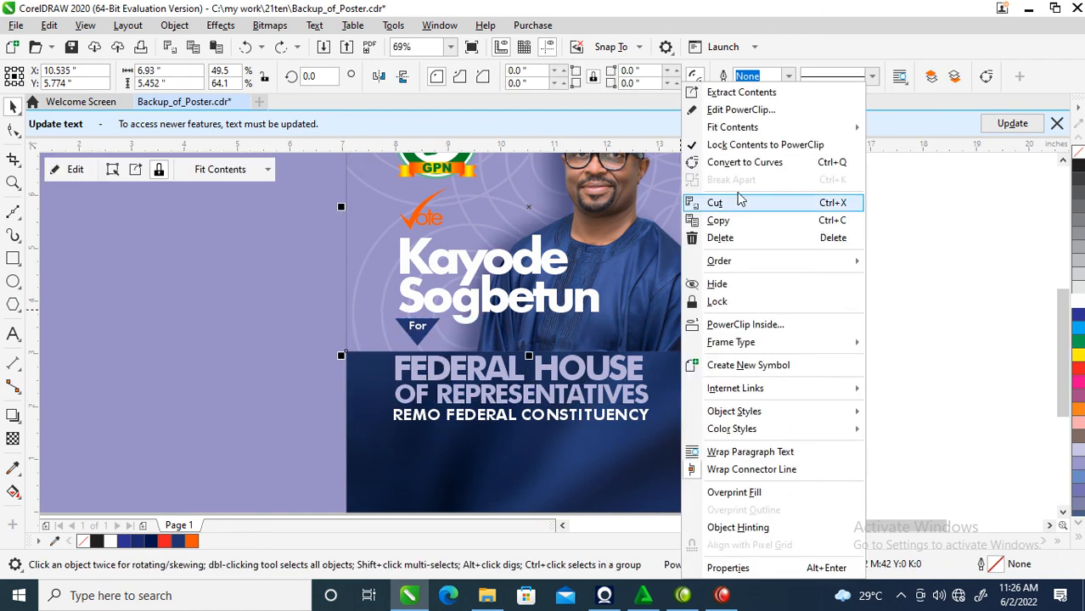
left_click(765, 147)
left_click_drag(528, 357, 690, 272)
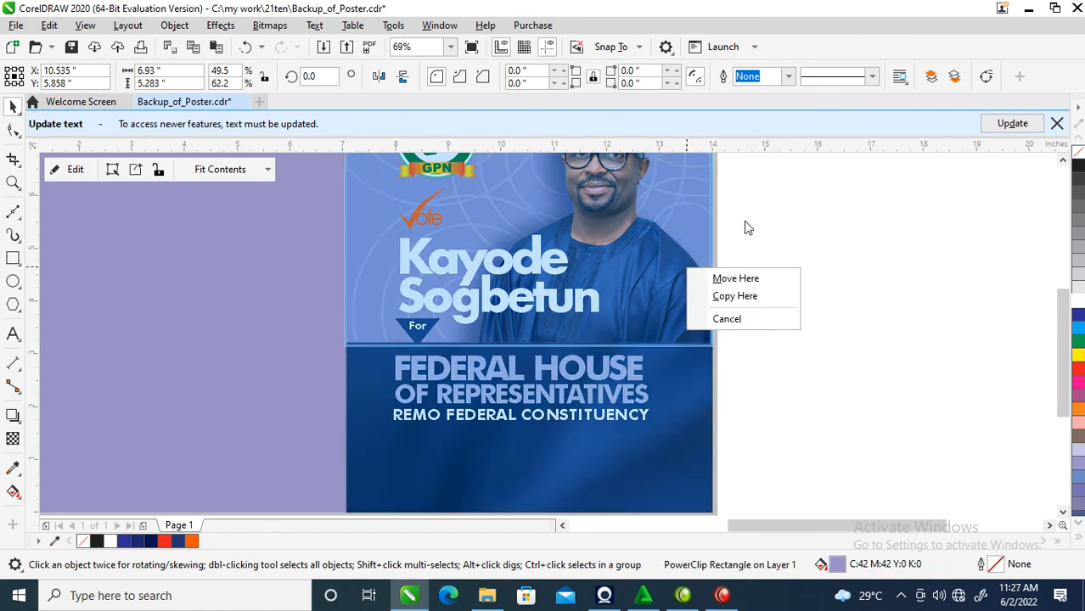
left_click(687, 224)
right_click(632, 233)
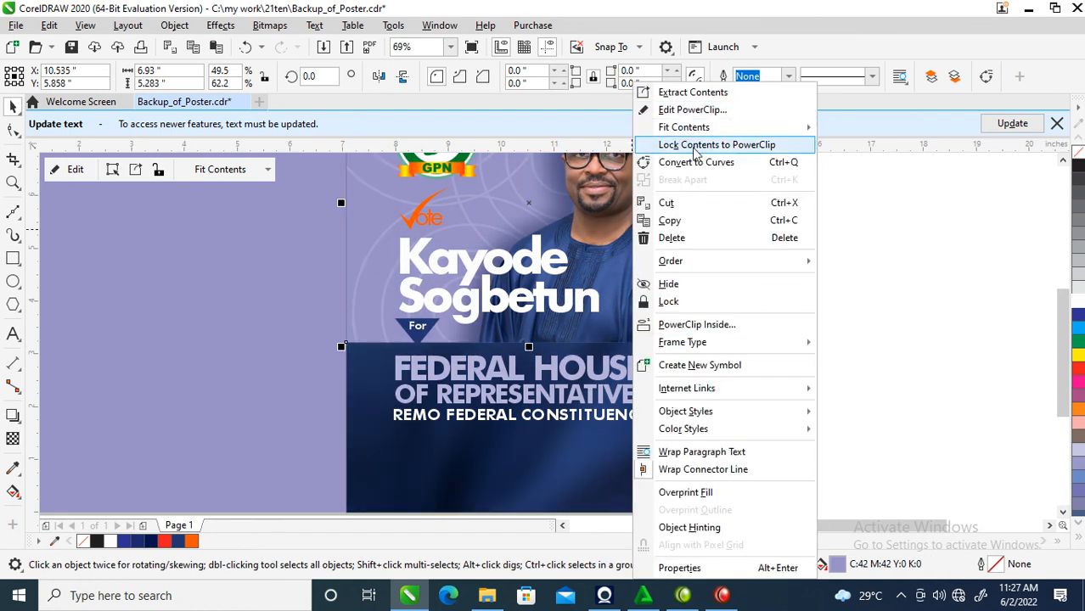
left_click(693, 146)
key("Escape")
- Draw a rectangle about 4.77 by 1.27 inches beneath the "REMO FEDERAL CONSTITUENCY" line and give it a white outline
scroll(641, 496, "up", 2)
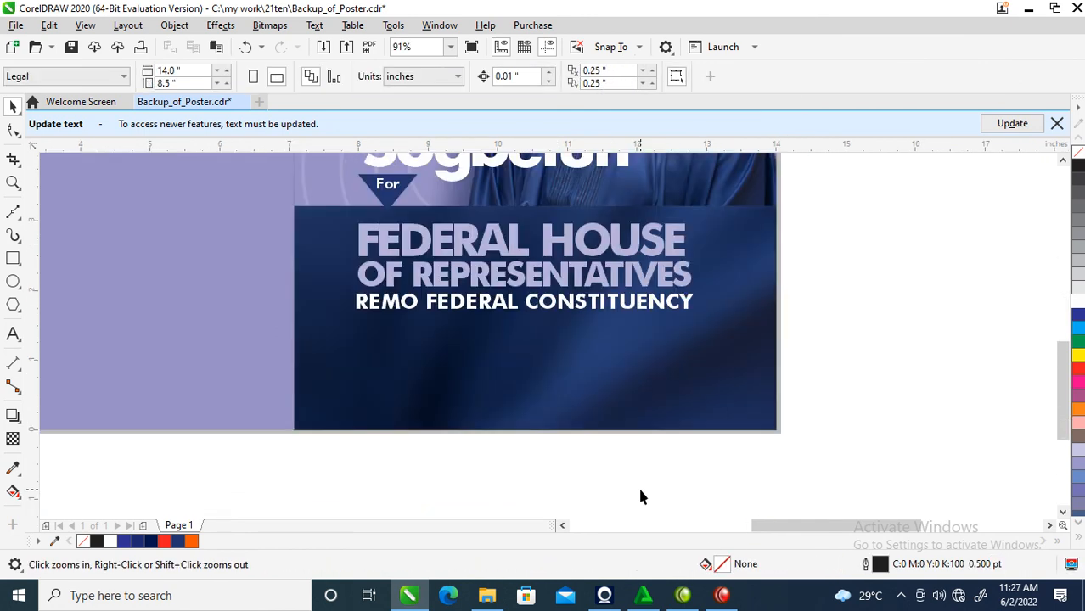
left_click(13, 258)
left_click_drag(376, 335, 690, 414)
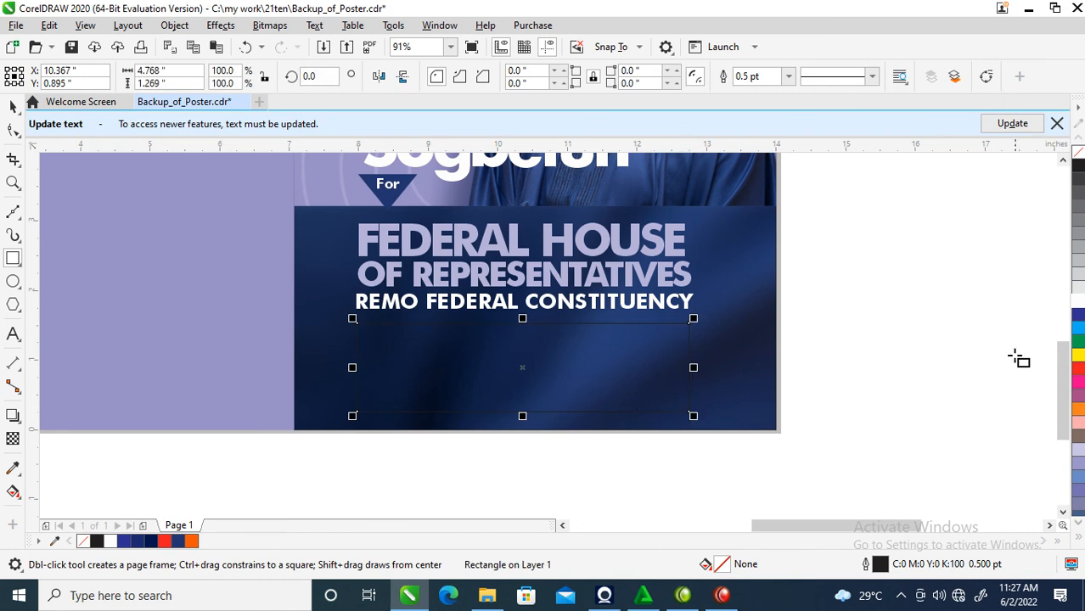
right_click(1077, 306)
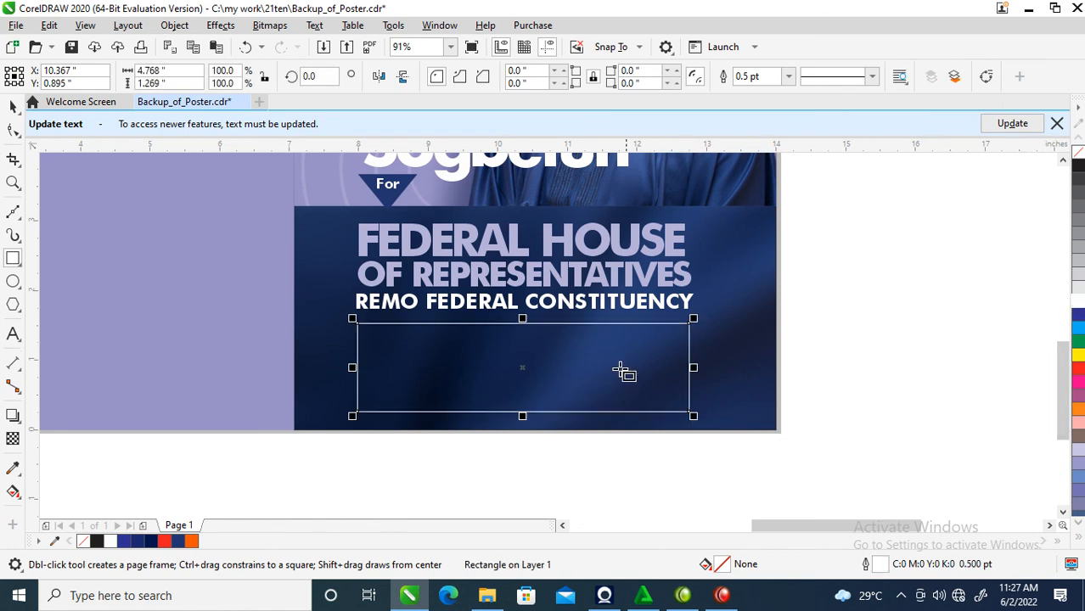
- Set the outline width of the white rectangle beneath the constituency line to 2 pt
key("F12")
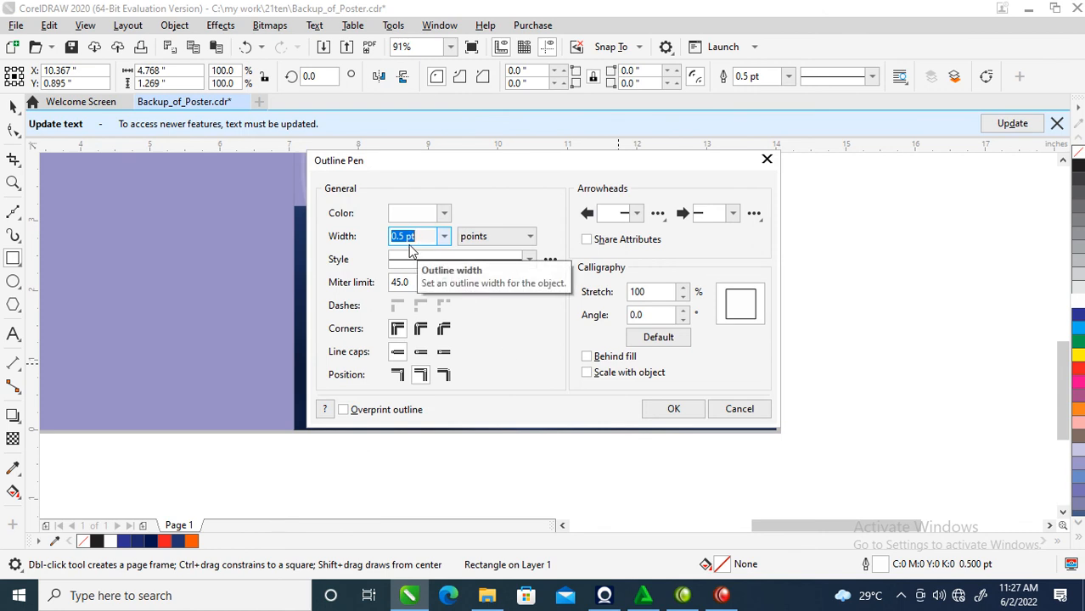
type("2")
key("Return")
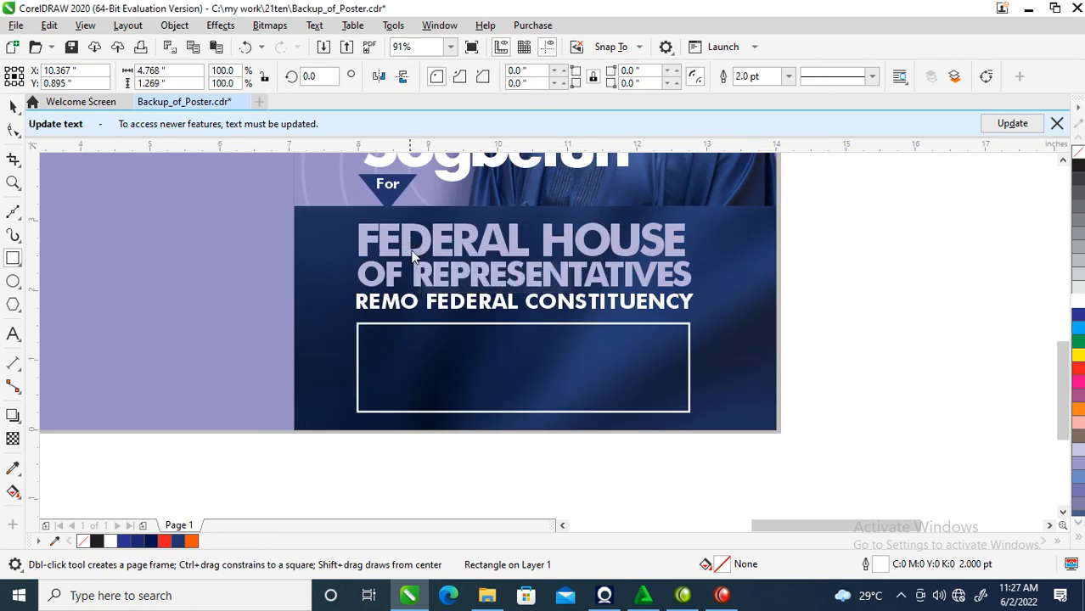
- Divide the white-outlined box into four rows by adding shortened rectangle copies about 0.3 inch high
key("space")
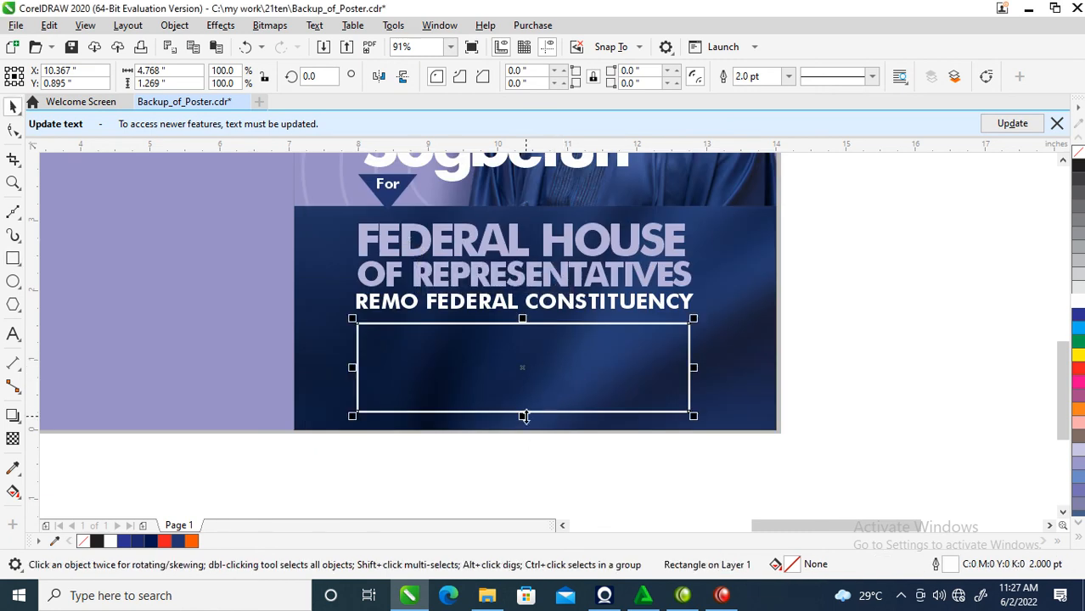
left_click_drag(524, 417, 522, 353)
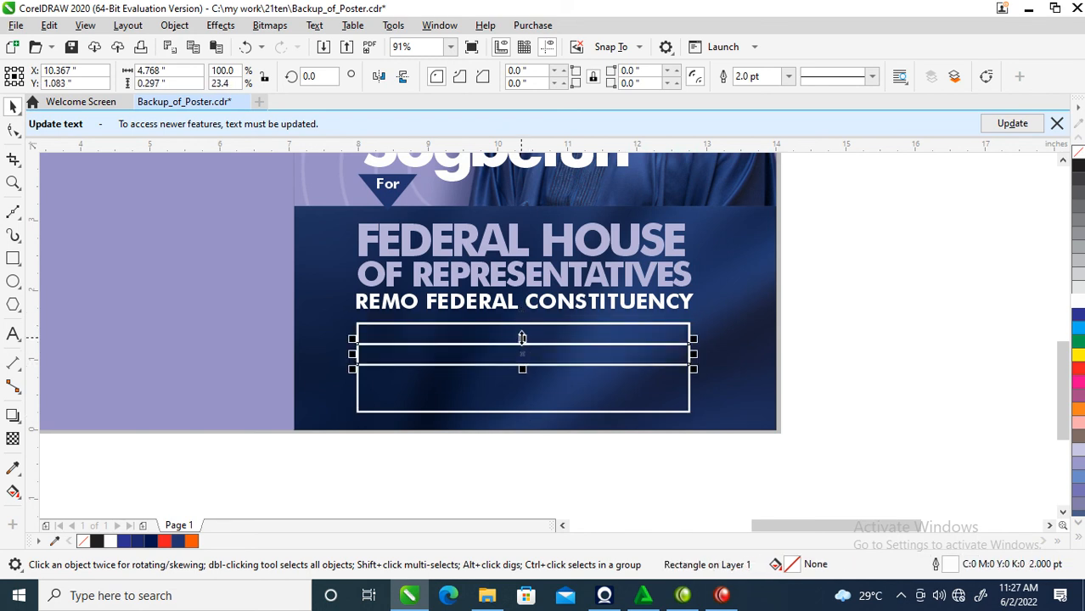
key("ctrl+r")
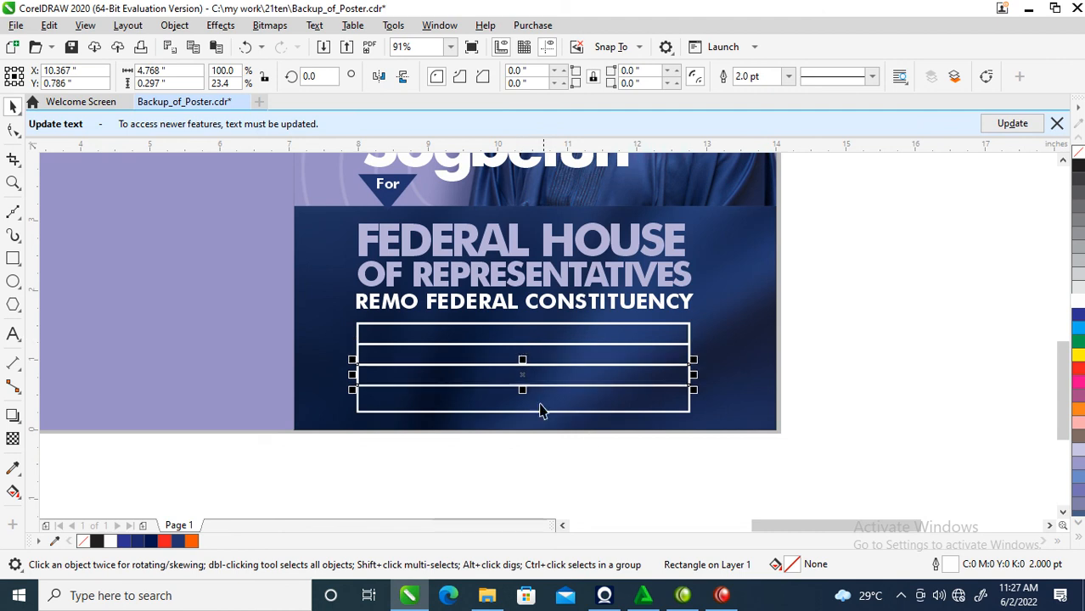
- Recolour the outlines of all four row rectangles to a light lavender tint, C19 M19 Y0 K0
key("z")
left_click_drag(309, 223, 683, 419)
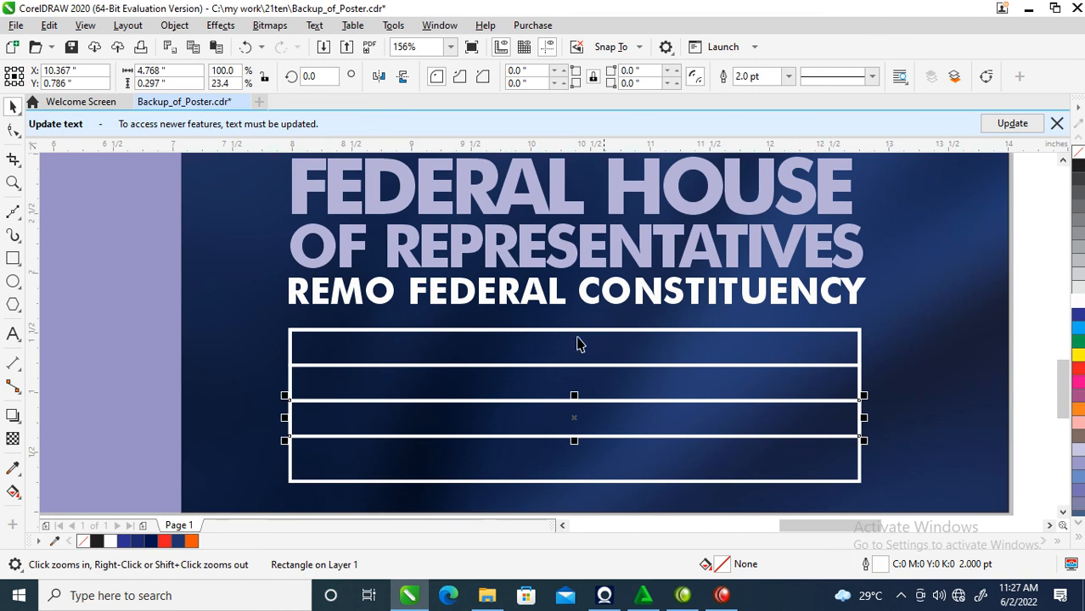
left_click_drag(918, 314, 253, 505)
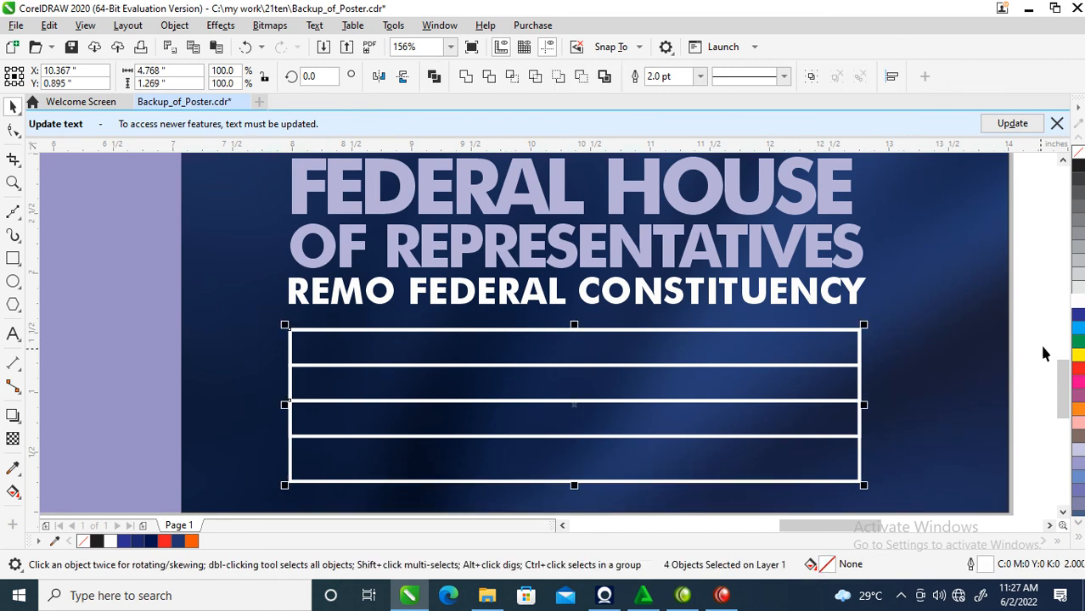
right_click(1078, 319, "ctrl")
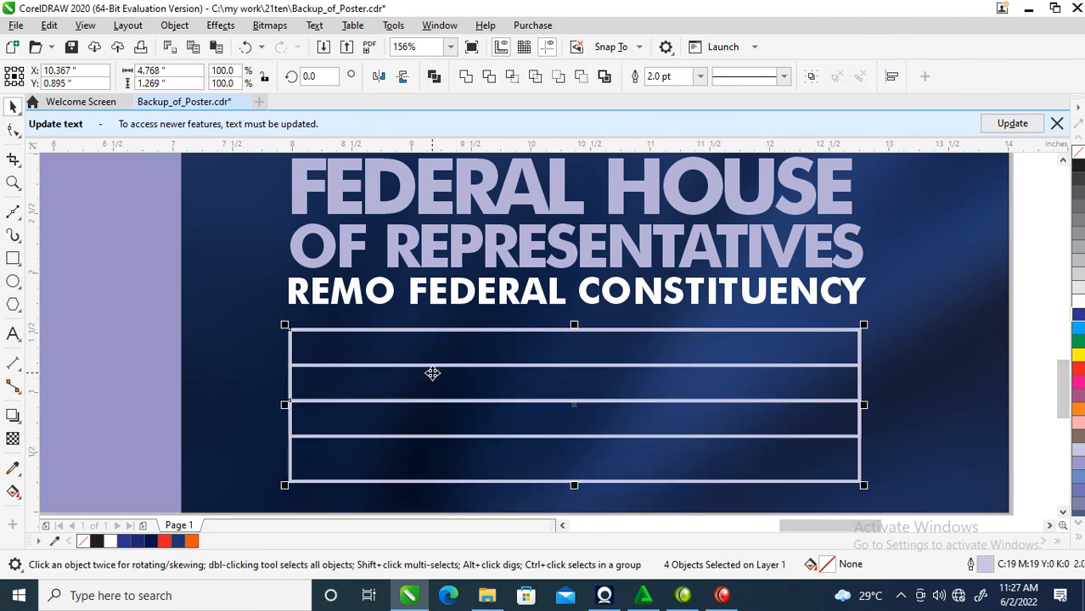
- Place a copy of the "REMO FEDERAL CONSTITUENCY" line over the first row of the box
left_click(372, 299)
left_click(384, 324)
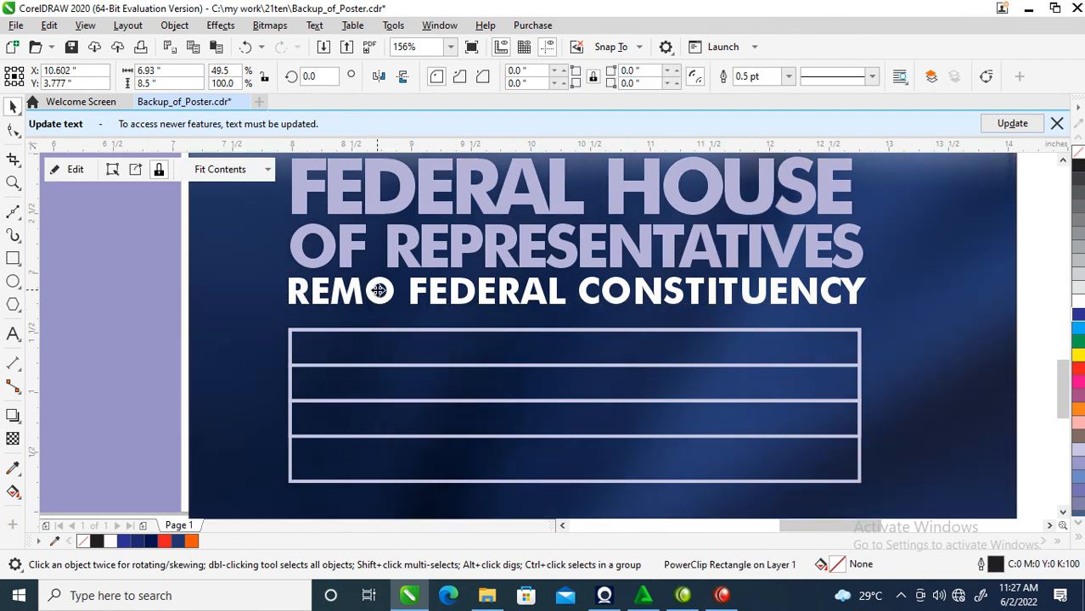
left_click_drag(380, 293, 390, 350)
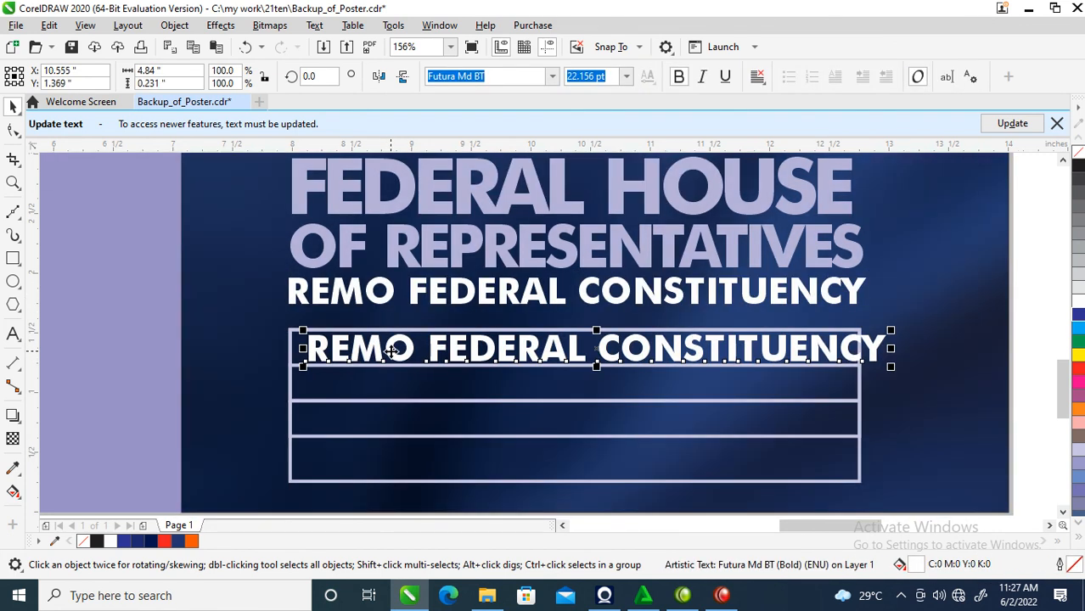
- Replace the copied line's text with four stacked labels: NAME, SUBJECT, CLASS and DATE
double_click(390, 350)
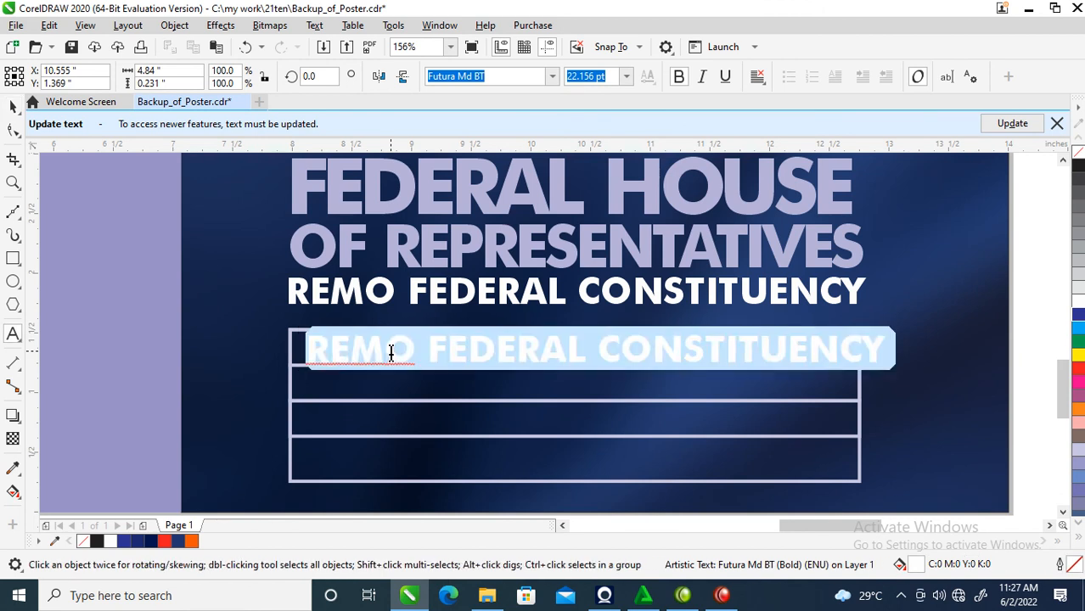
type("NAME")
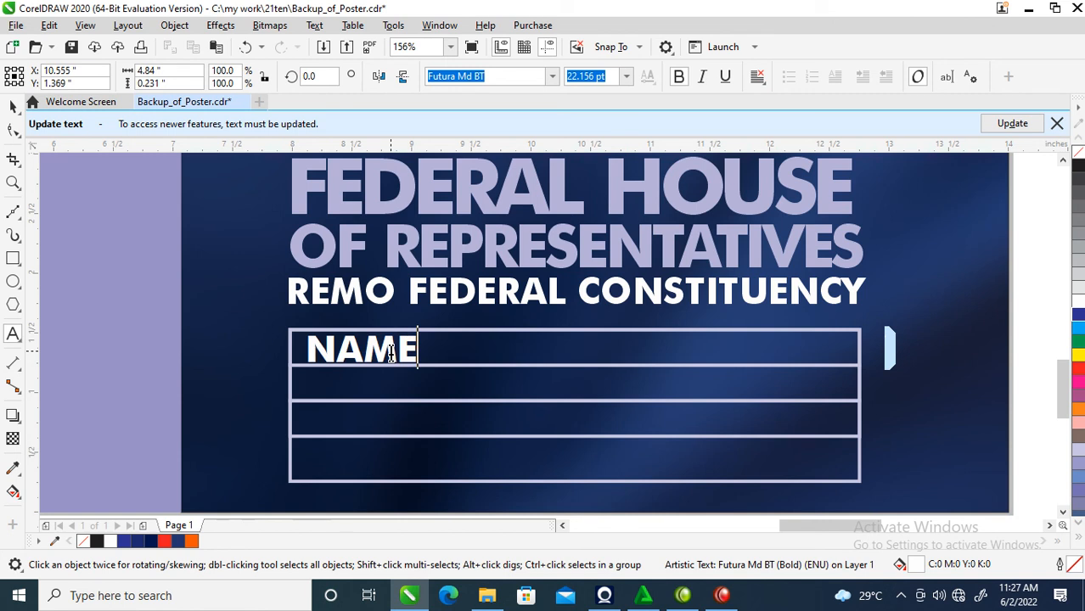
type(":")
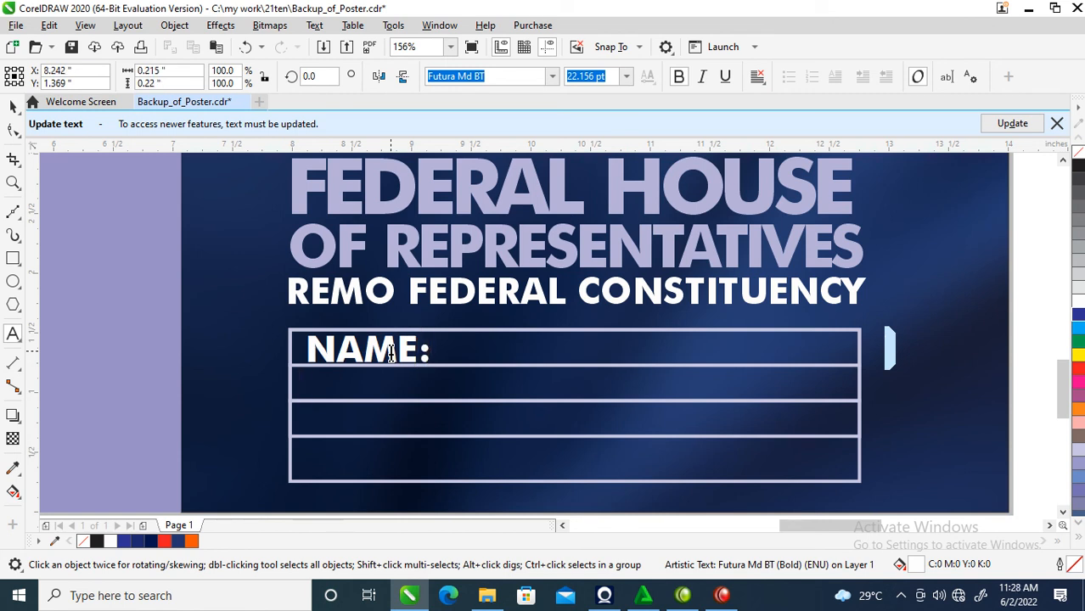
key("BackSpace")
type("SIU")
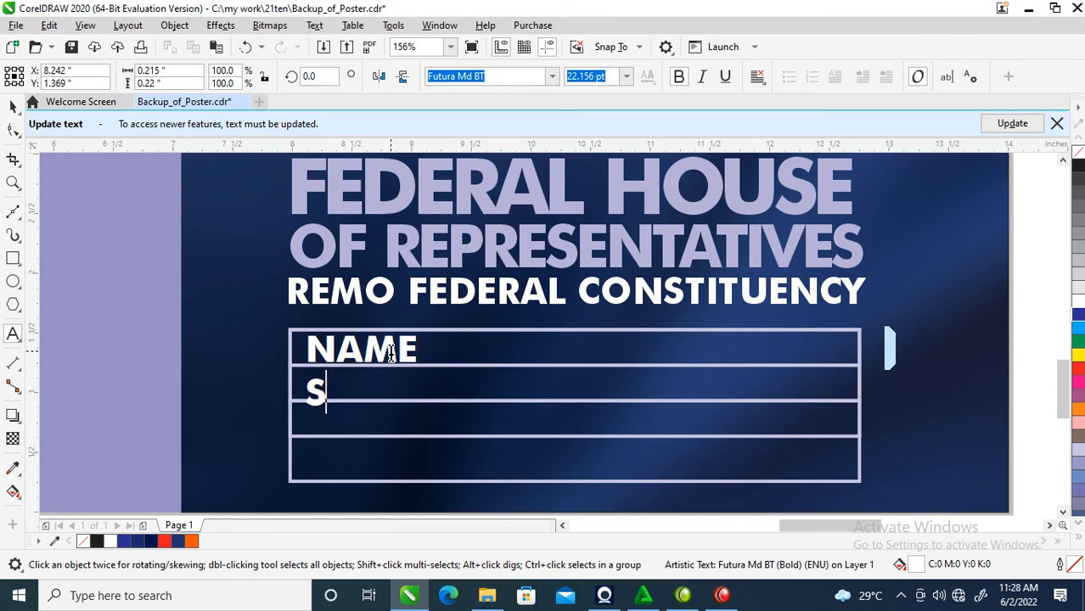
key("BackSpace")
key("BackSpace")
type("UBJECT")
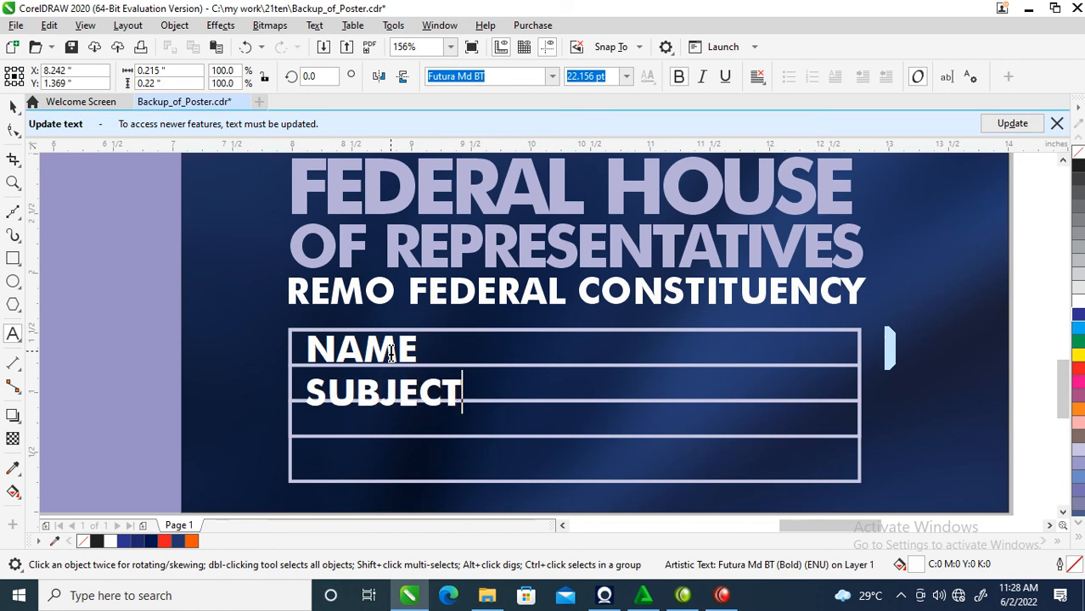
key("Return")
type("CLA")
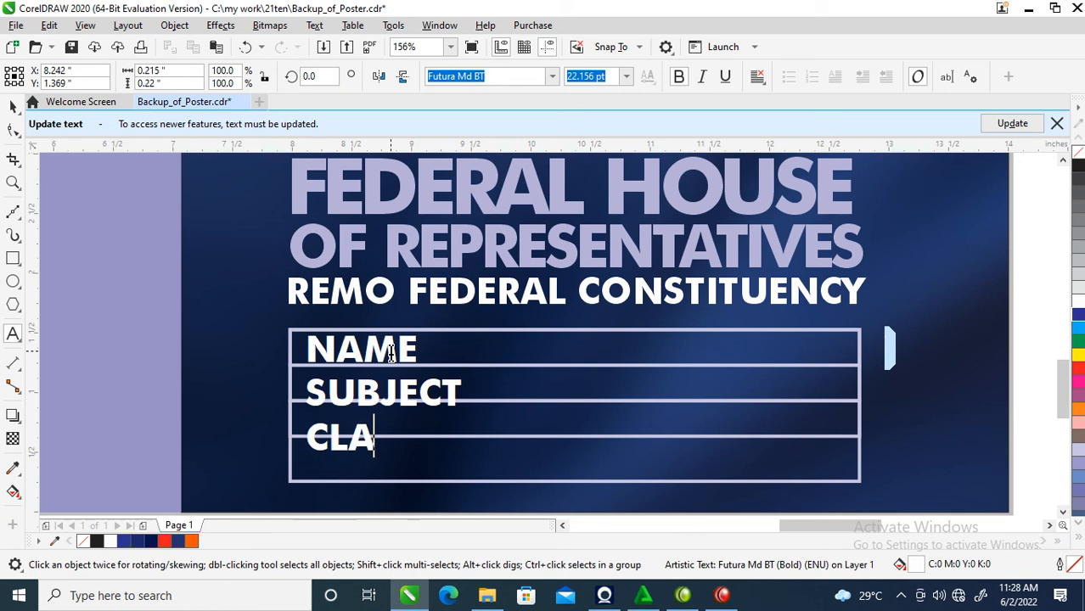
type("SS ")
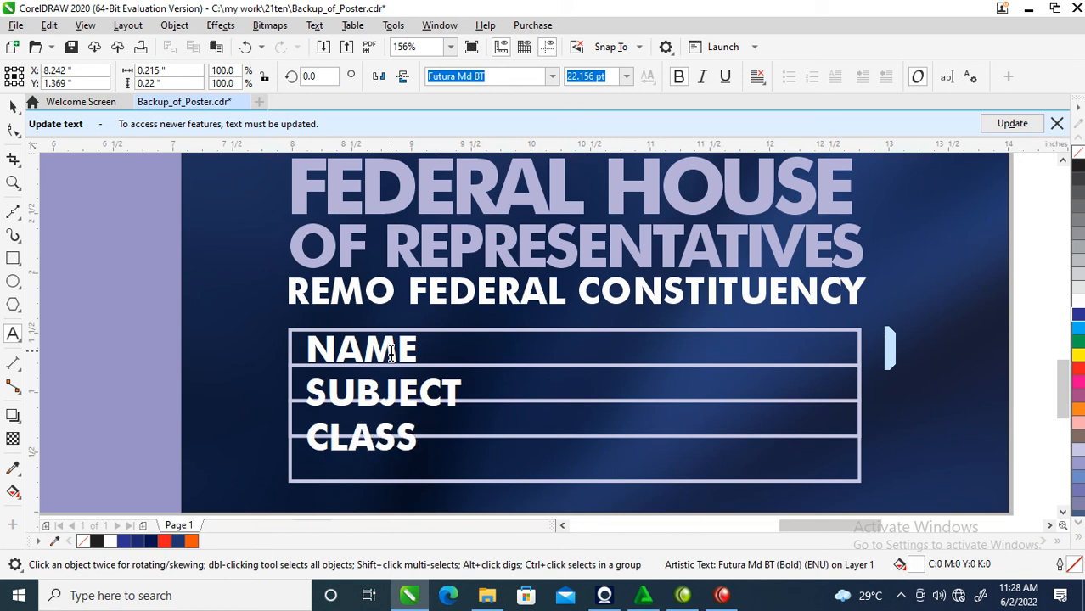
type("DATE")
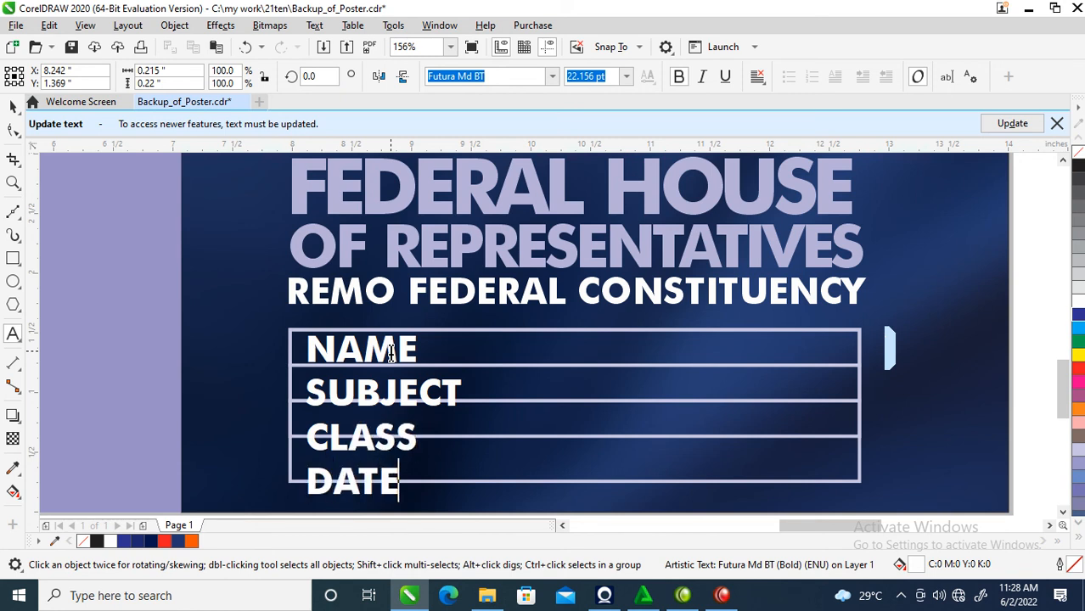
- Remove the bold style from the four labels and scale them down to about 11 pt
key("ctrl+space")
left_click(679, 77)
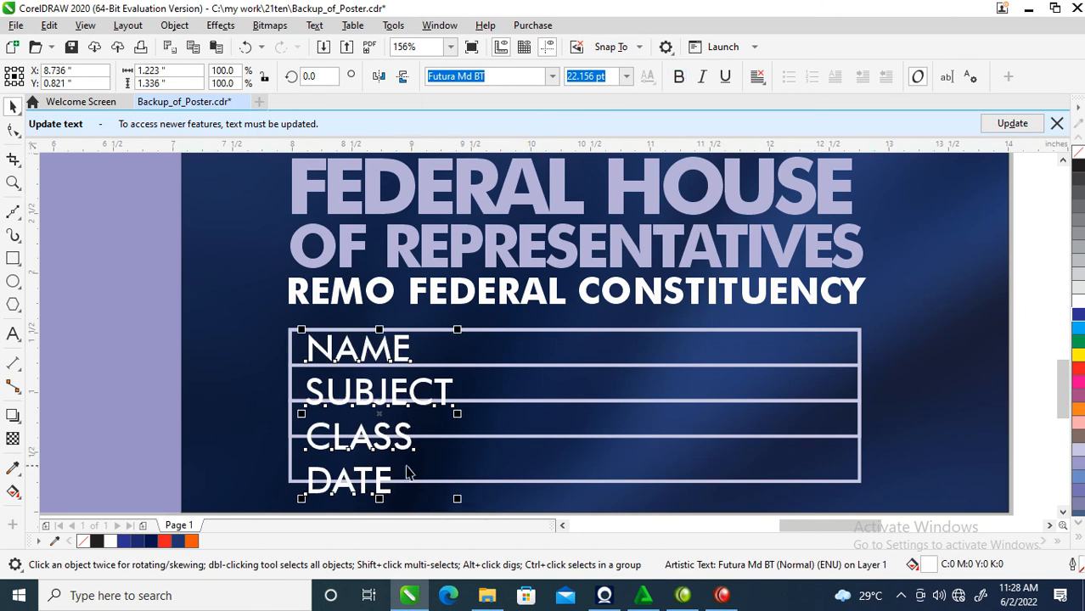
left_click_drag(456, 499, 416, 418)
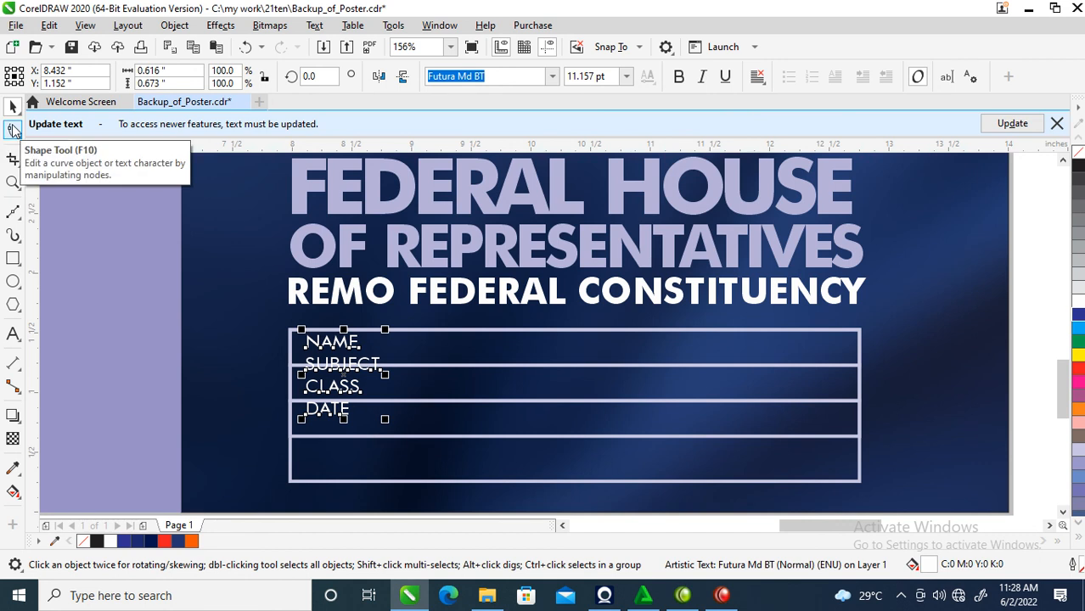
- Spread the labels' line spacing so each sits in its own row, then trim the block to about 1.08 inches high
left_click(13, 129)
left_click_drag(300, 422, 297, 460)
left_click_drag(295, 492, 300, 473)
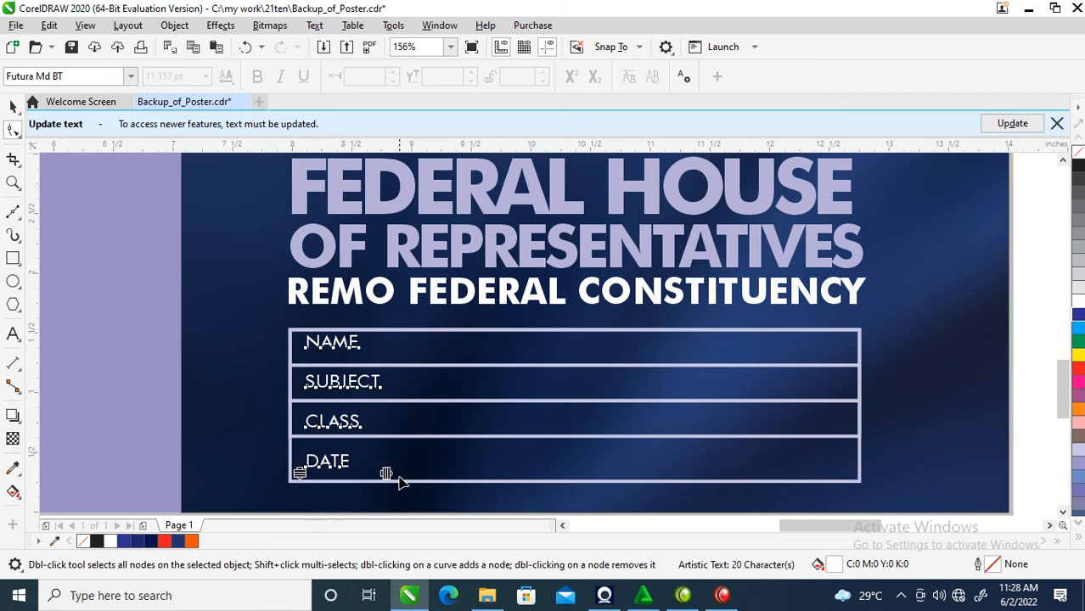
key("space")
left_click_drag(344, 330, 409, 388)
- Form a label column by adding copies of the four row rectangles narrowed to about 0.95 inch wide
scroll(408, 388, "down", 3)
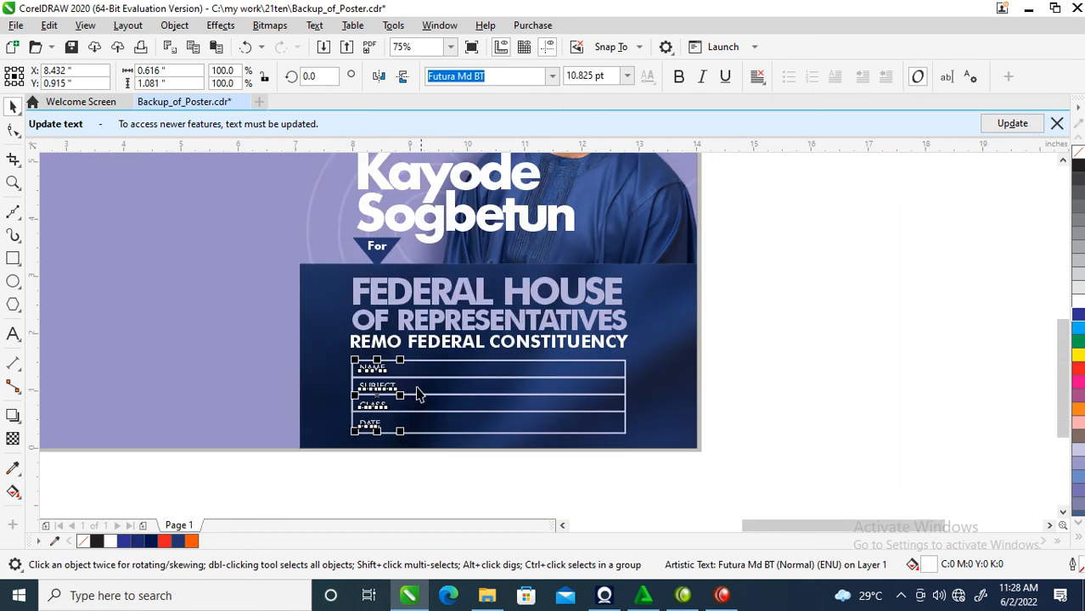
key("z")
left_click_drag(218, 245, 640, 450)
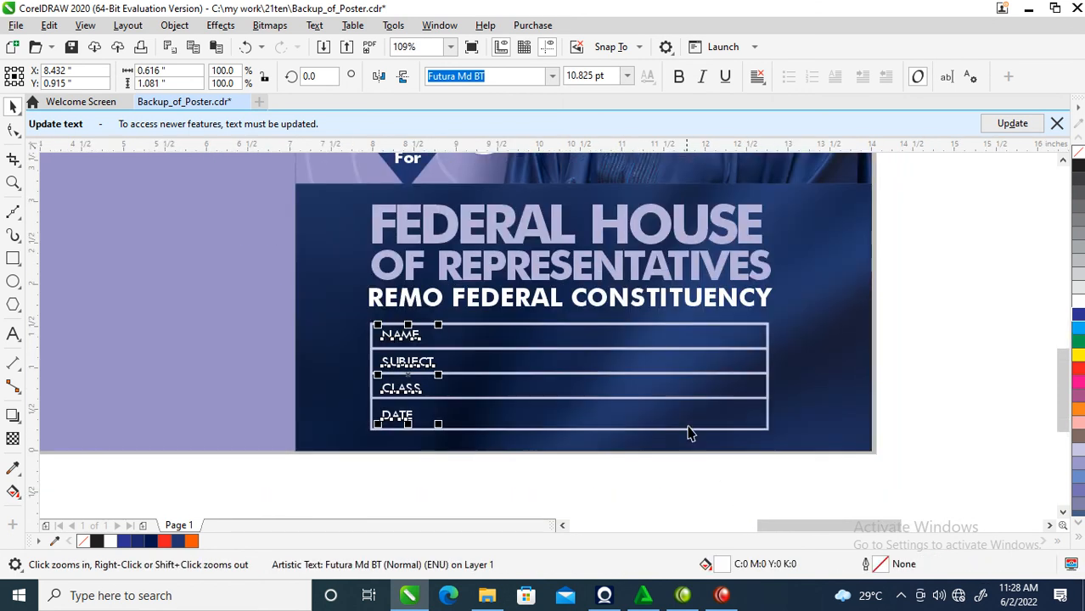
key("space")
left_click(661, 323)
left_click(669, 356, "shift")
left_click(664, 391, "shift")
left_click(664, 418, "shift")
left_click_drag(775, 379, 458, 378)
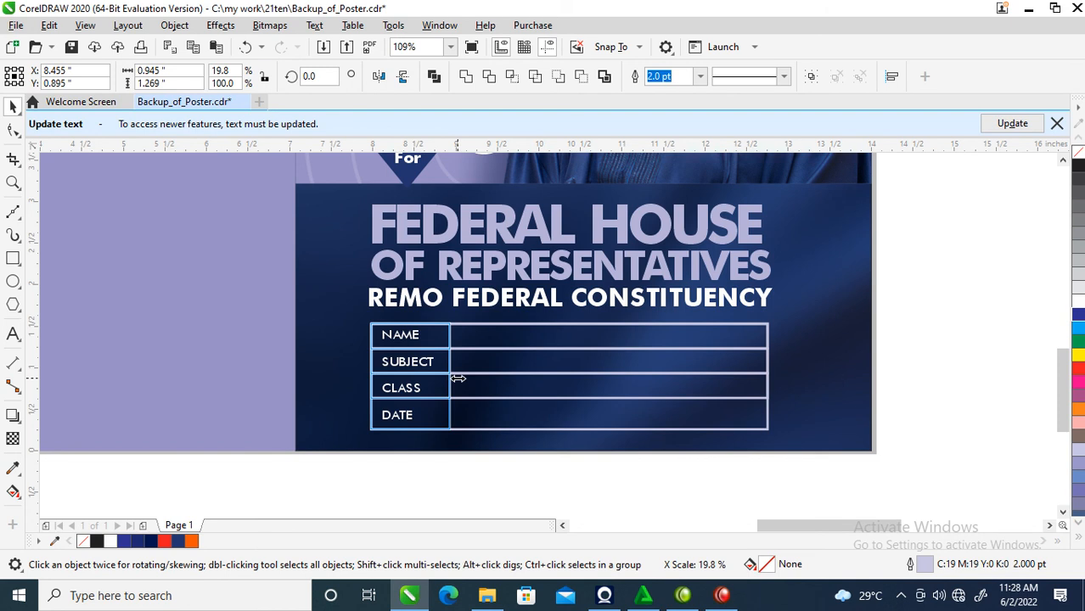
left_click_drag(458, 379, 457, 378)
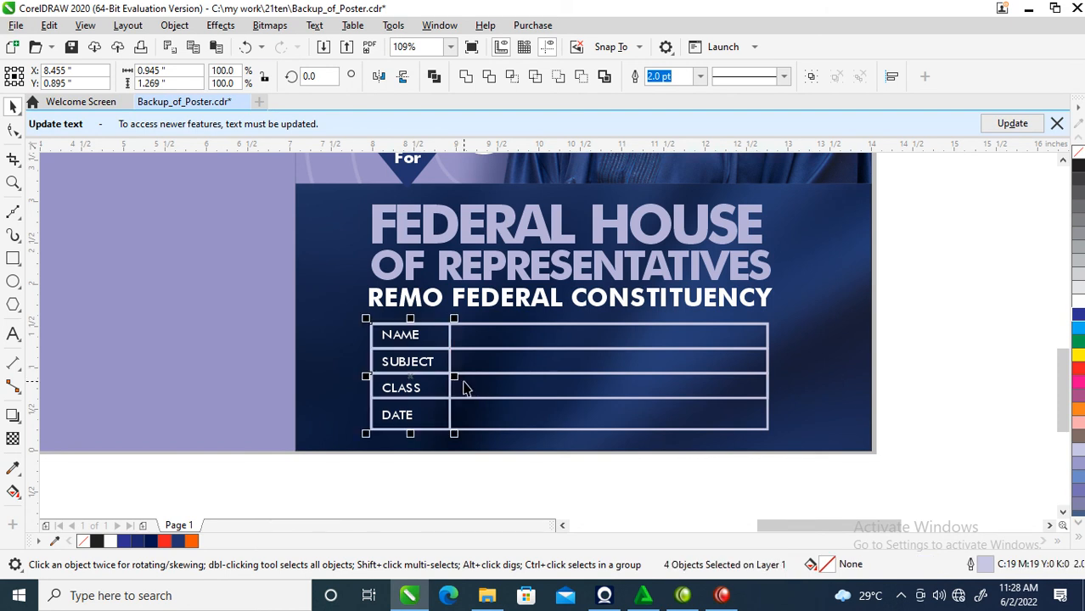
- Move the grouped Arithmetical Tables artwork into the space just beside the poster's photo panel
scroll(464, 388, "down", 5)
key("z")
left_click_drag(261, 219, 863, 478)
left_click(282, 272)
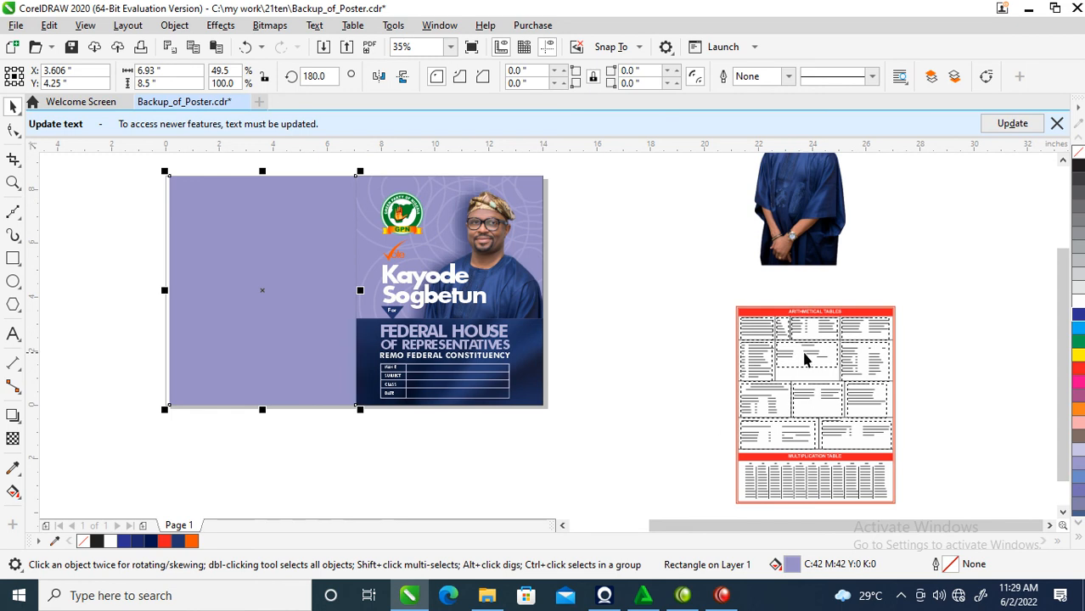
left_click_drag(939, 289, 700, 515)
left_click_drag(809, 358, 671, 286)
key("z")
left_click_drag(557, 183, 757, 282)
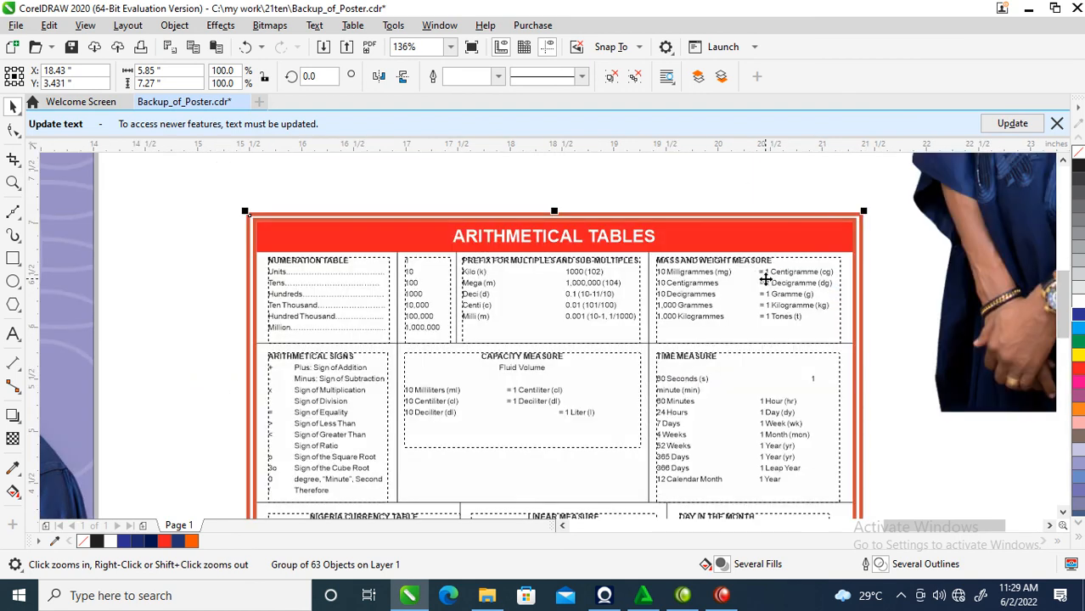
right_click(765, 279)
right_click(762, 289)
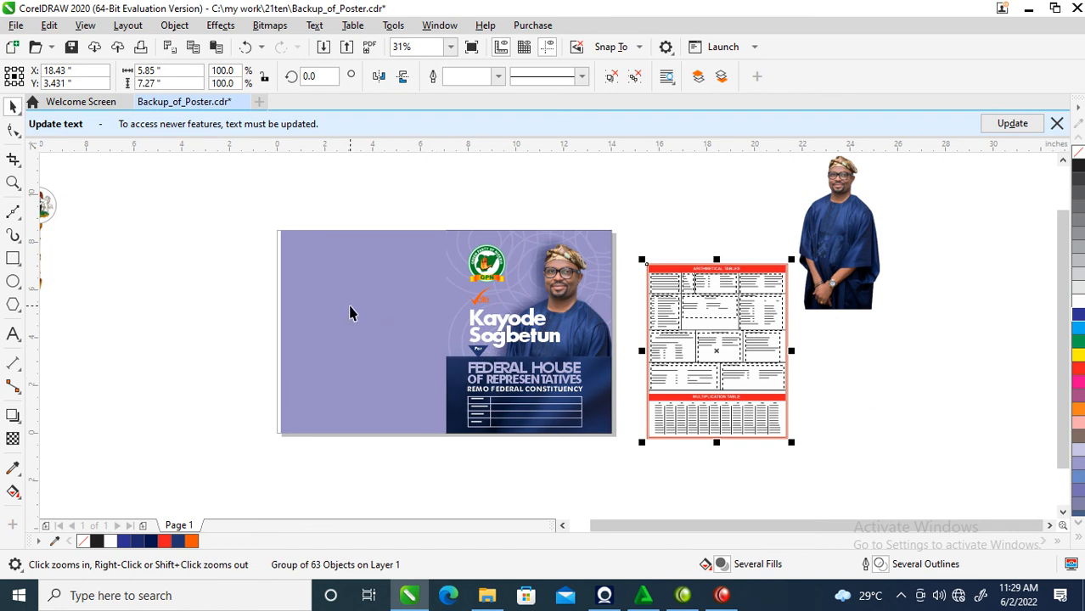
- Centre the Arithmetical Tables group horizontally and vertically on the plain lavender panel, and send that panel to the back
left_click(340, 282, "shift")
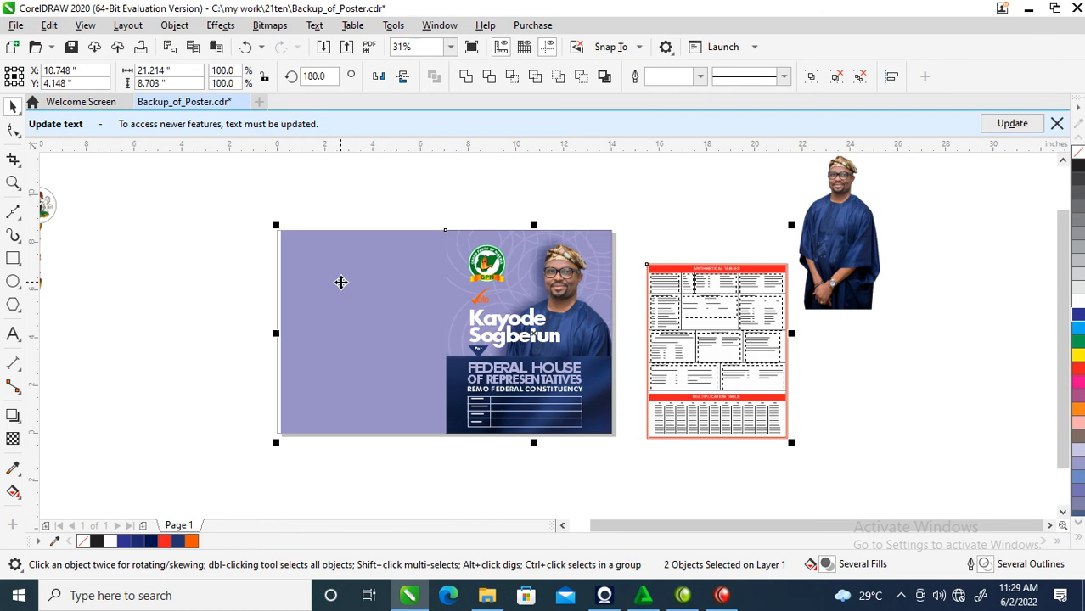
key("c")
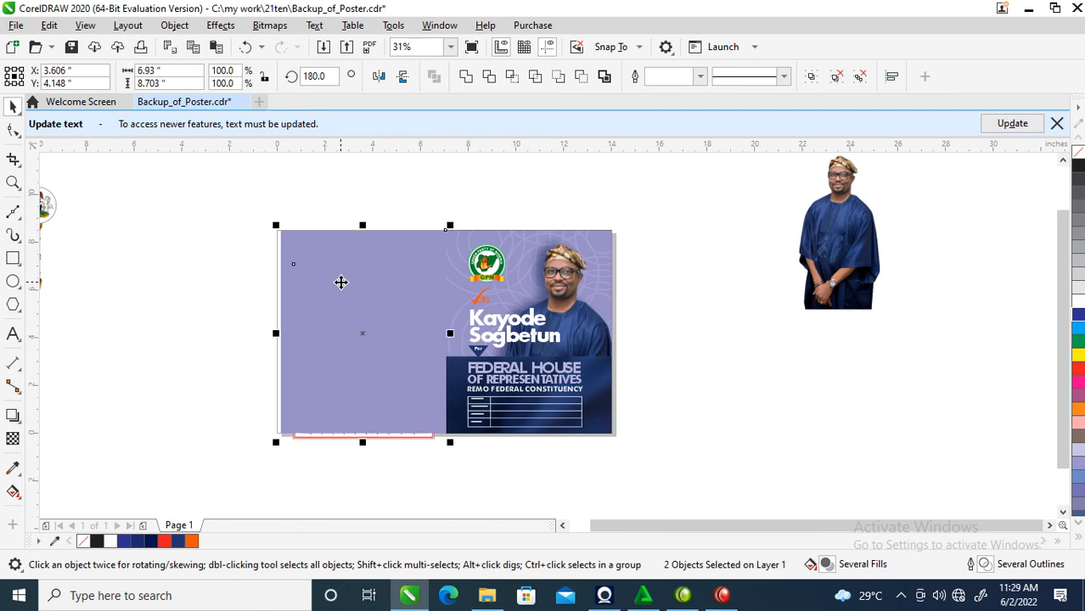
key("e")
left_click(358, 269)
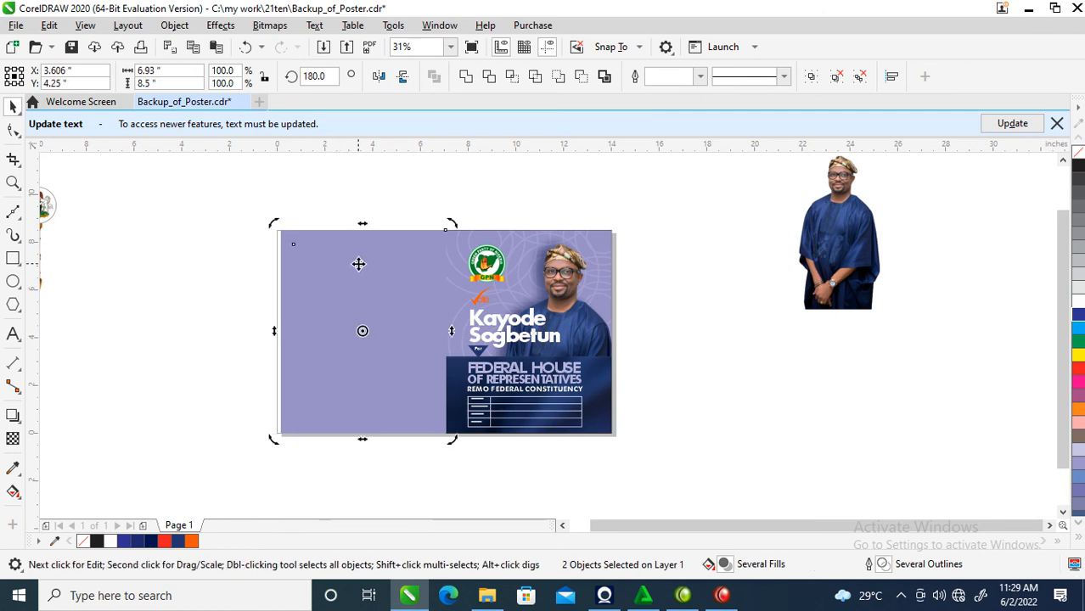
left_click(346, 201)
left_click(345, 307)
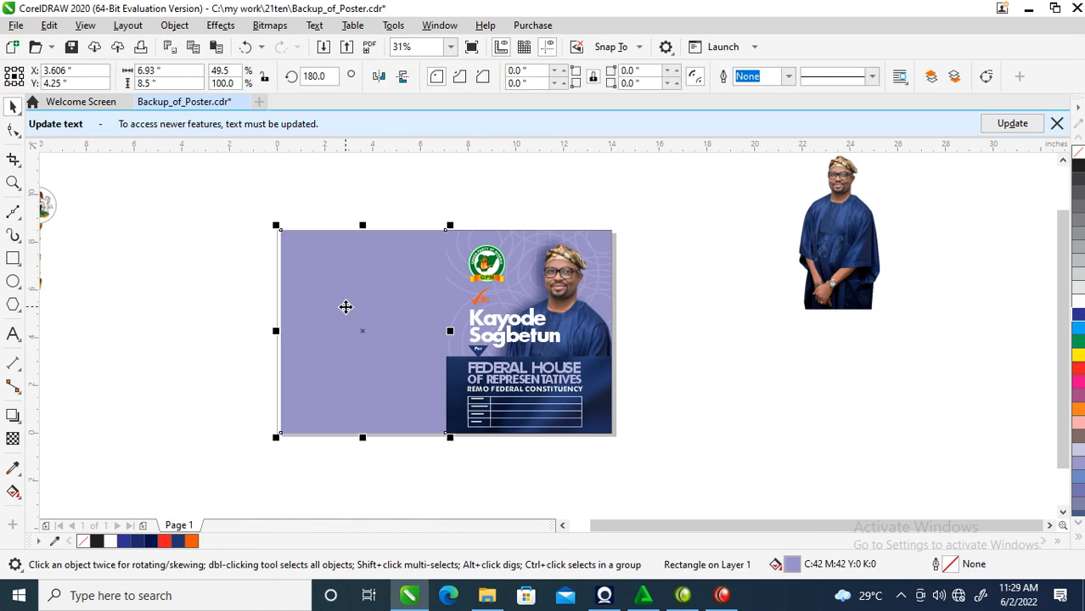
key("shift+Page_Down")
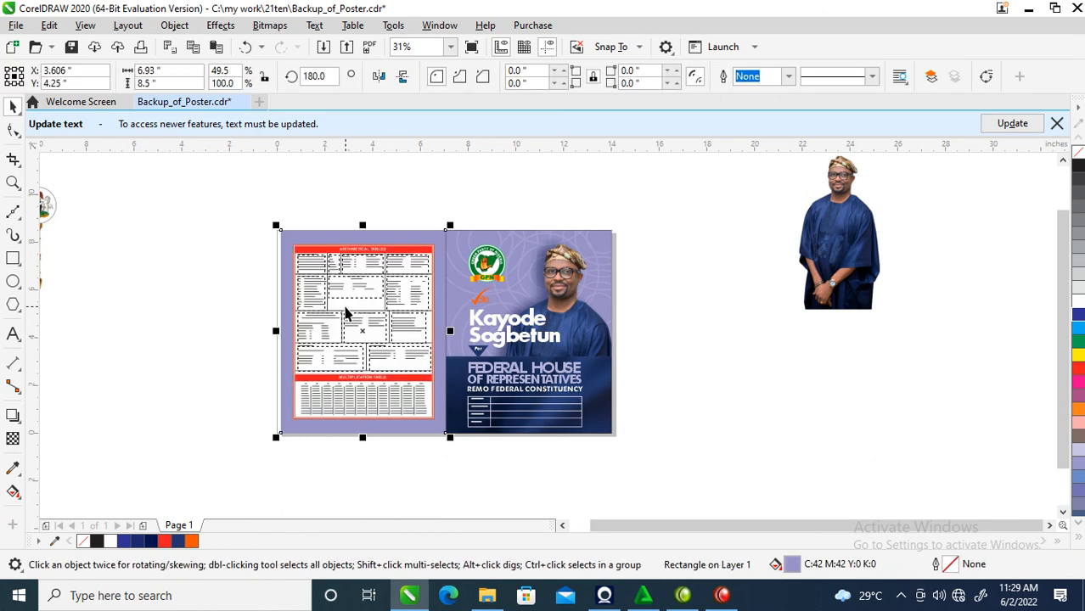
- Ungroup the Arithmetical Tables artwork so its bars and frames can be recoloured individually
key("z")
left_click_drag(238, 226, 611, 428)
left_click_drag(257, 163, 686, 291)
right_click(702, 274)
right_click(696, 275)
left_click_drag(522, 243, 849, 356)
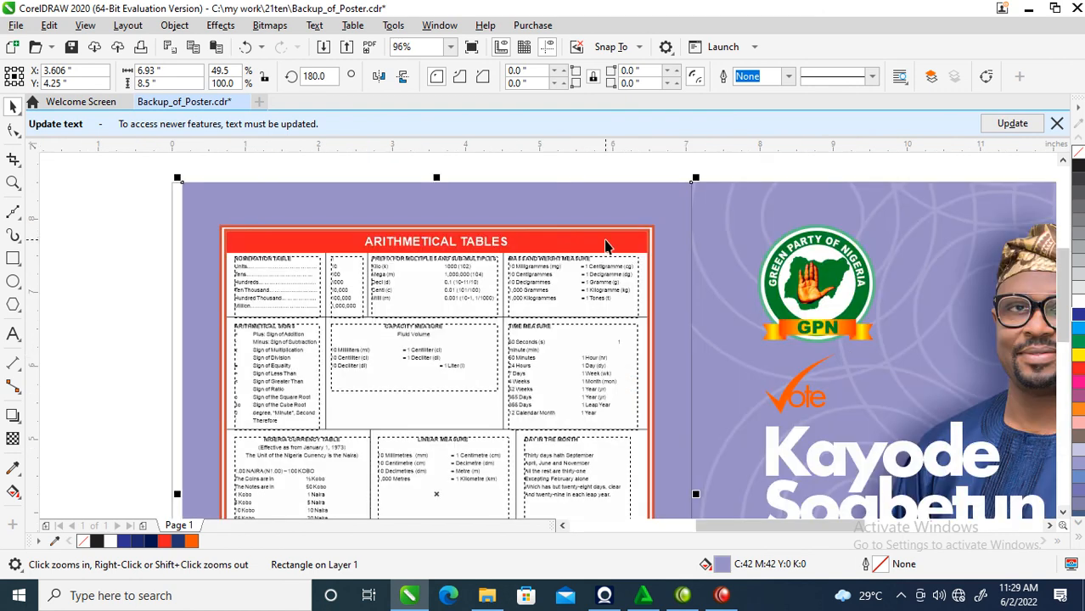
key("space")
left_click(575, 243)
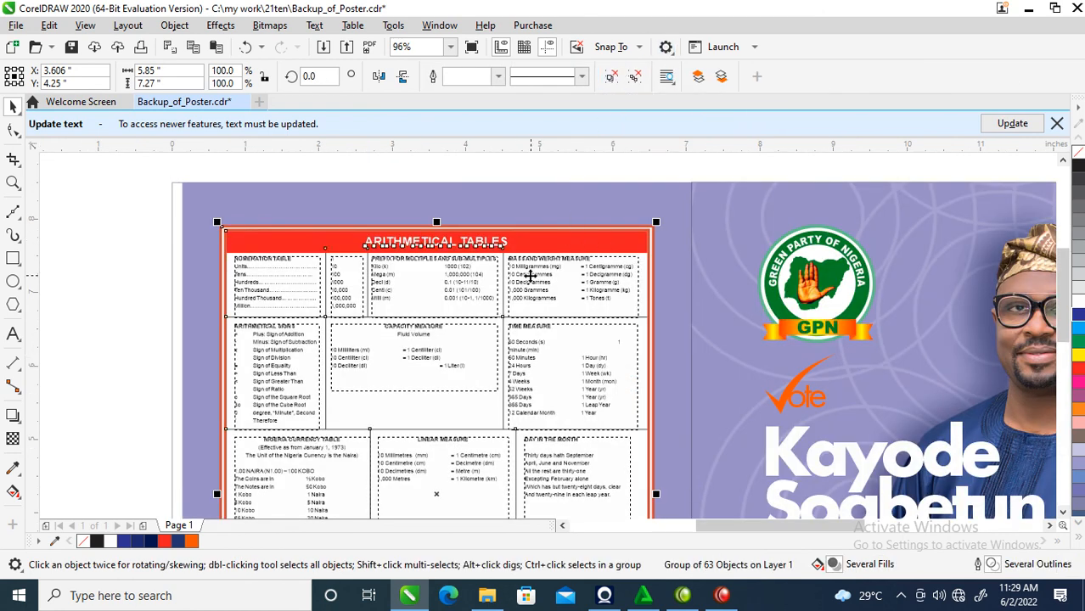
left_click(612, 77)
key("Escape")
- Fill the ARITHMETICAL TABLES title bar with navy C100 M88 Y11 K58 and give both surrounding frame outlines the same navy
left_click(230, 249)
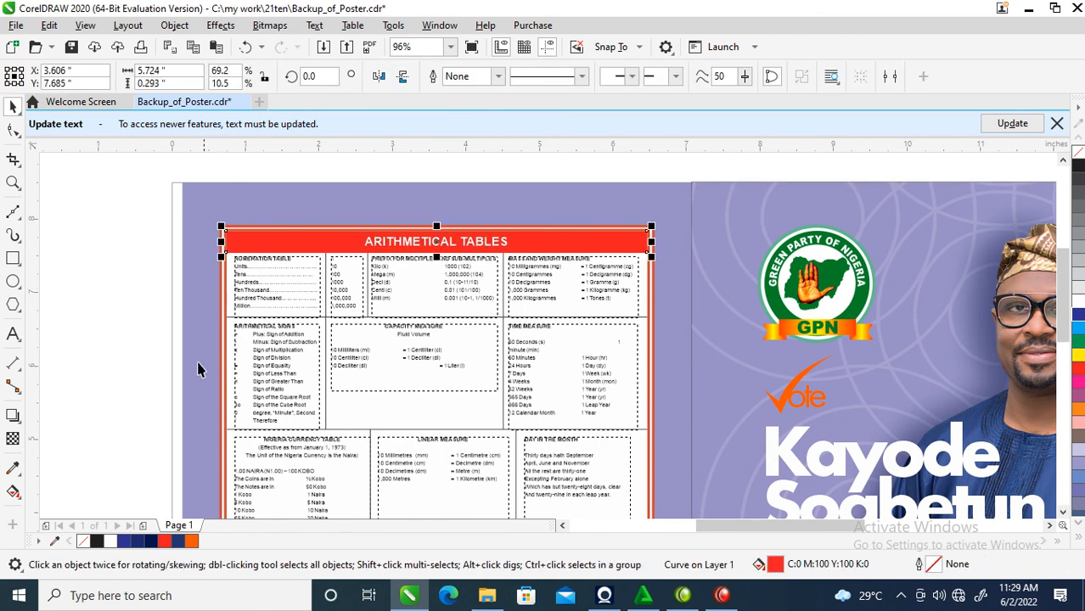
left_click(151, 542)
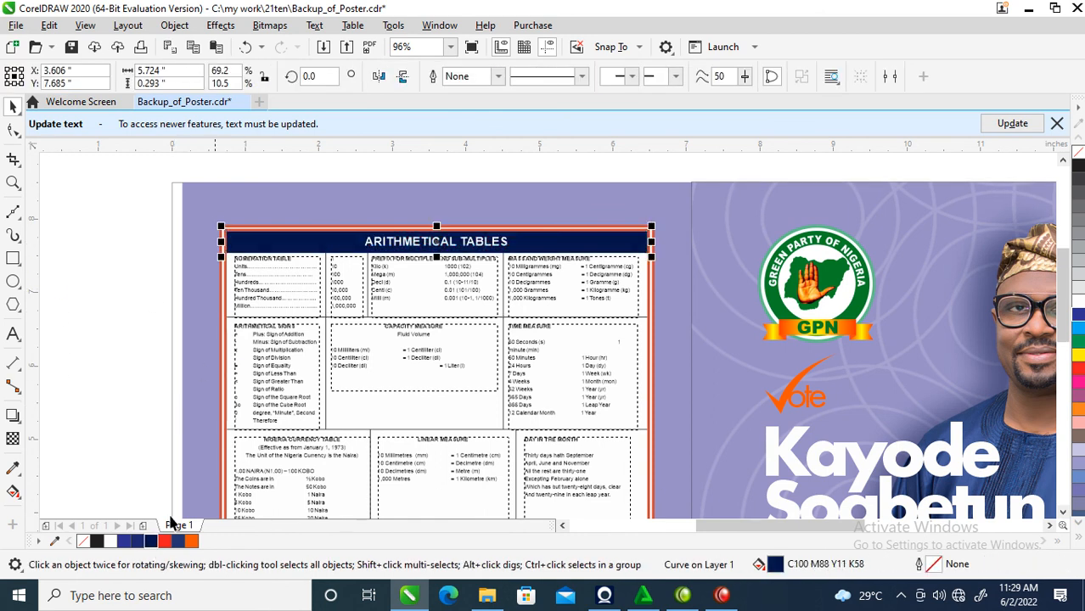
left_click(598, 230)
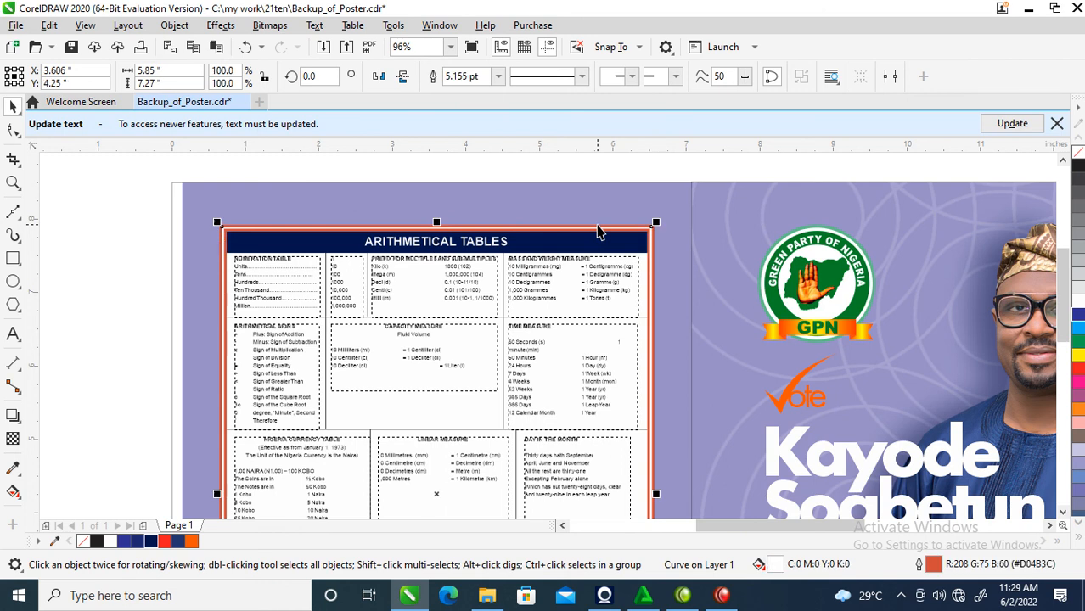
left_click(151, 542)
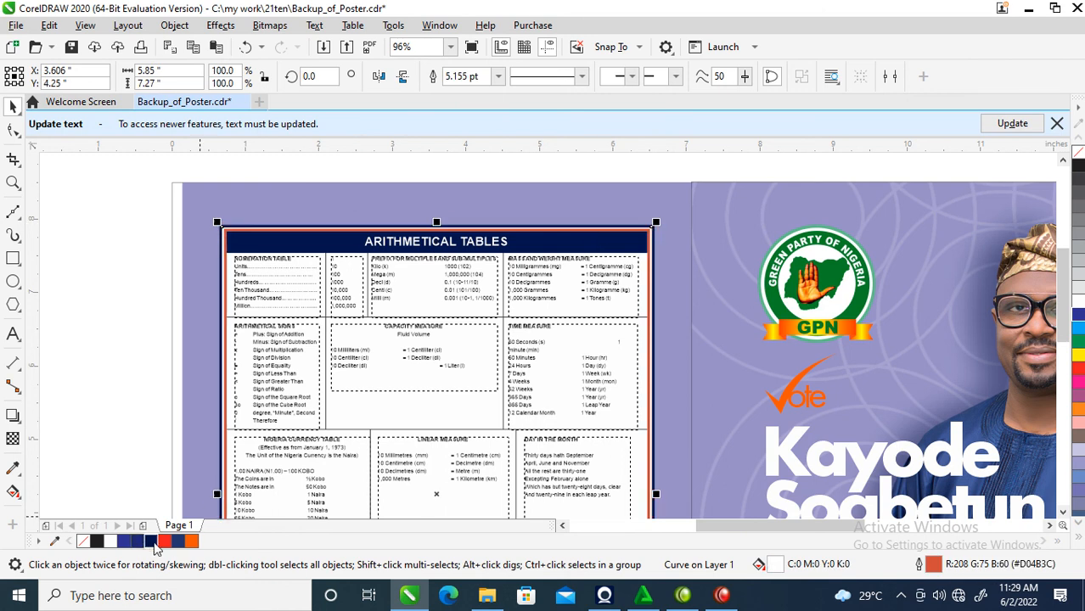
left_click(650, 264)
right_click(152, 542)
- Fill the MULTIPLICATION TABLE heading bar with navy C100 M88 Y11 K58
scroll(407, 427, "down", 3)
key("z")
left_click_drag(339, 426, 526, 512)
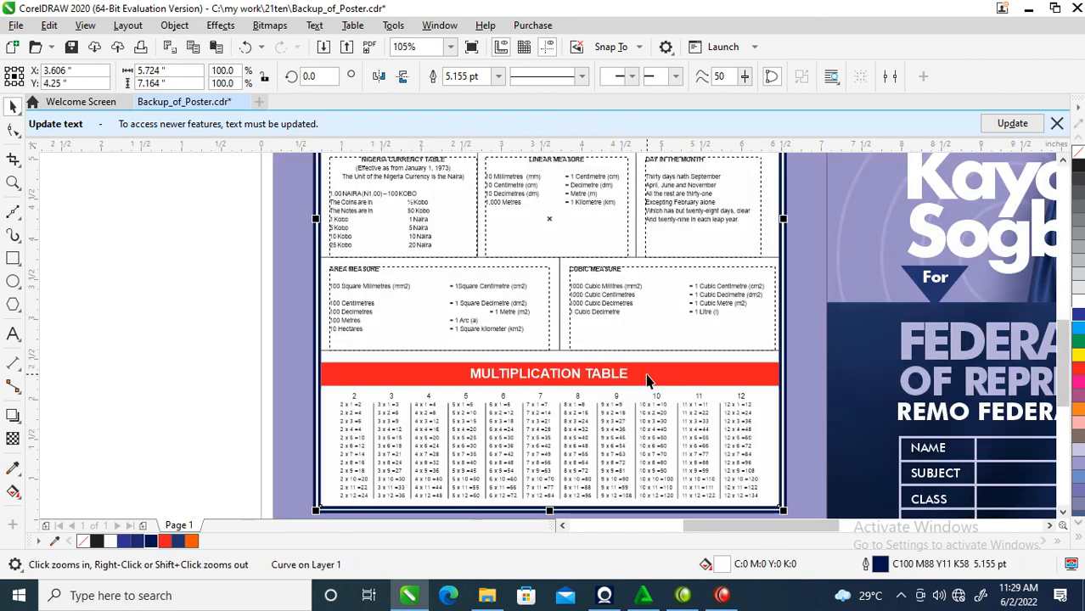
key("space")
left_click(647, 380)
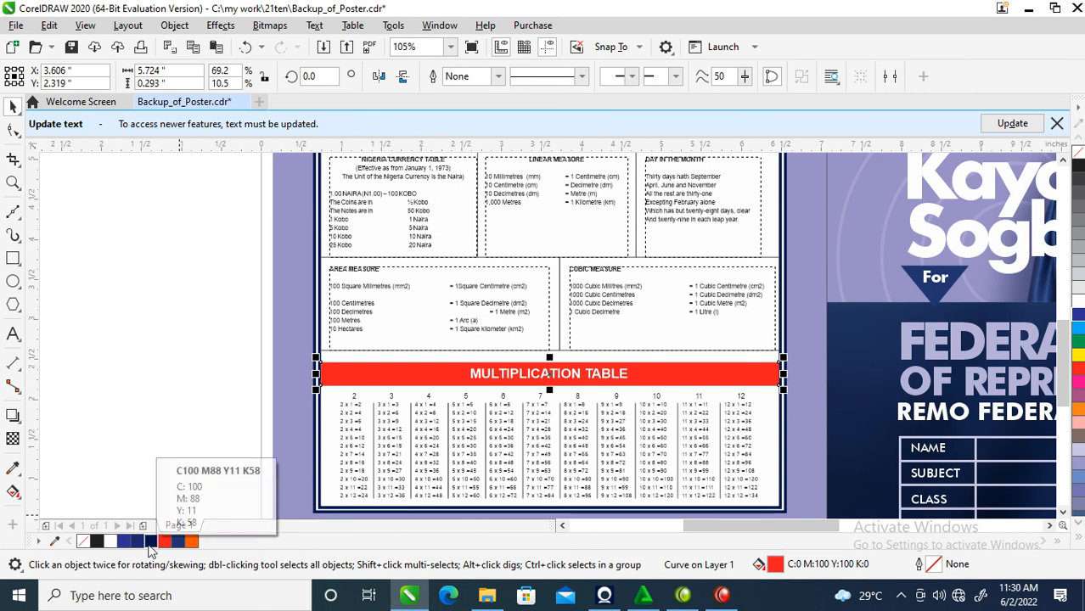
left_click(150, 542)
- Bring the coat-of-arms mace over to the poster and place a copy scaled to 56% beside the form box on the navy band
scroll(728, 337, "down", 3)
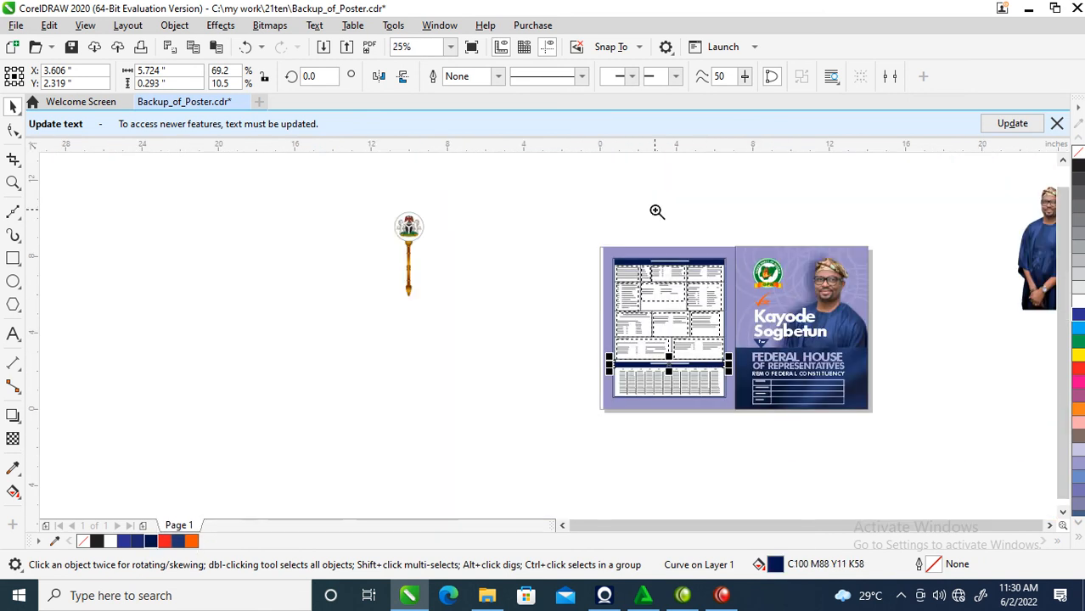
key("z")
left_click_drag(569, 230, 909, 416)
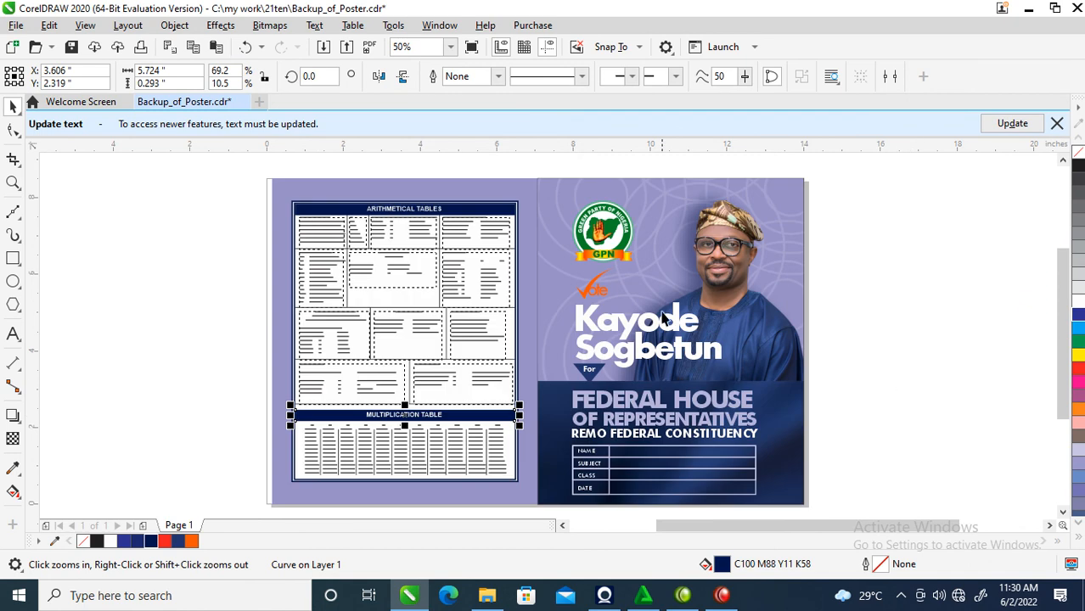
right_click(357, 288)
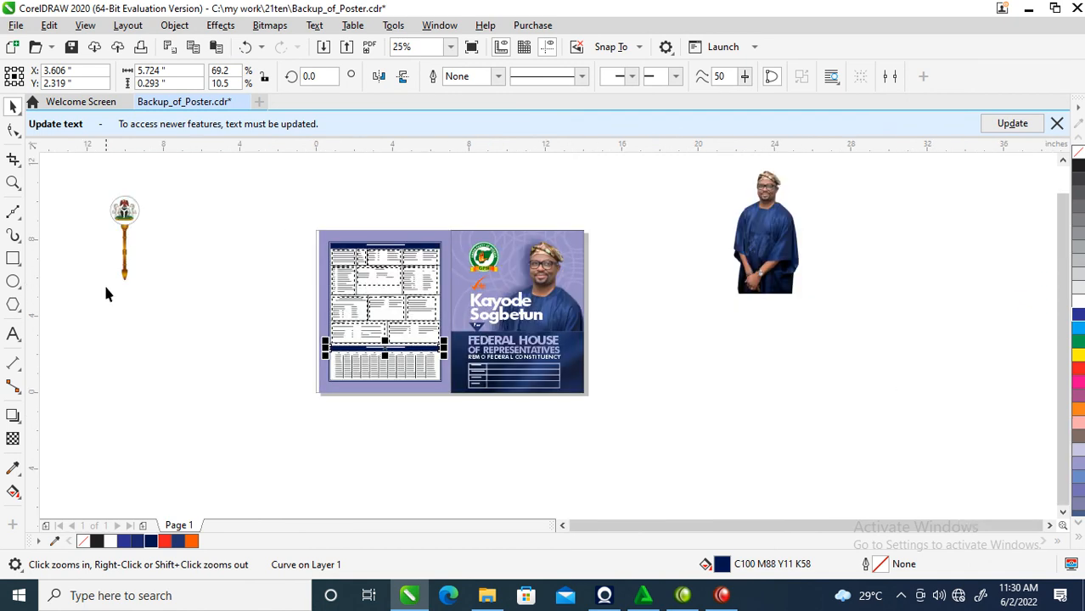
key("space")
left_click_drag(125, 219, 582, 256)
key("space")
left_click_drag(346, 215, 685, 381)
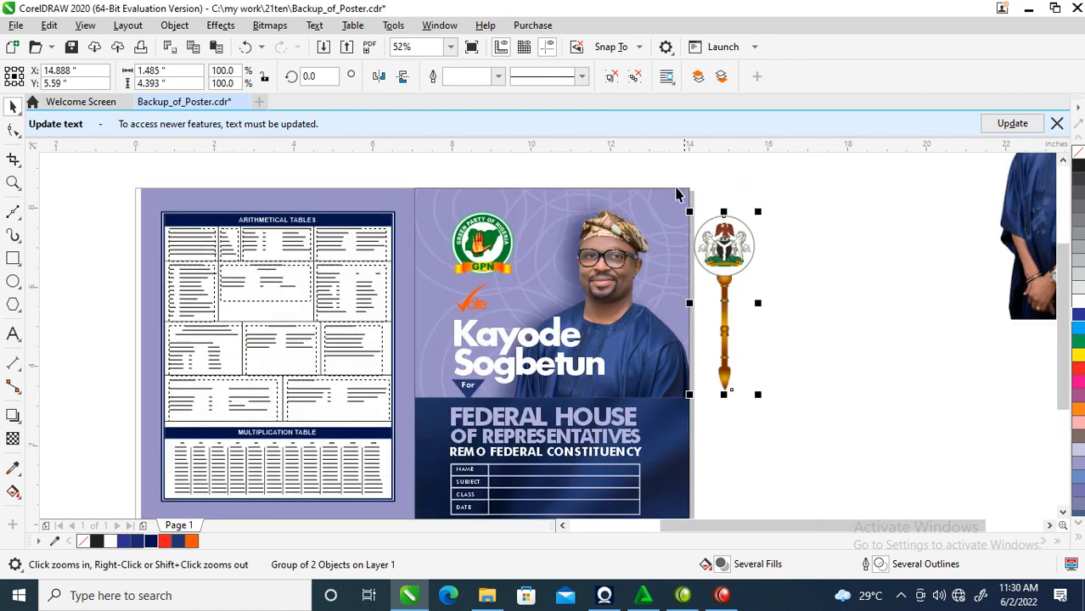
left_click_drag(757, 210, 680, 426)
left_click_drag(698, 390, 659, 423)
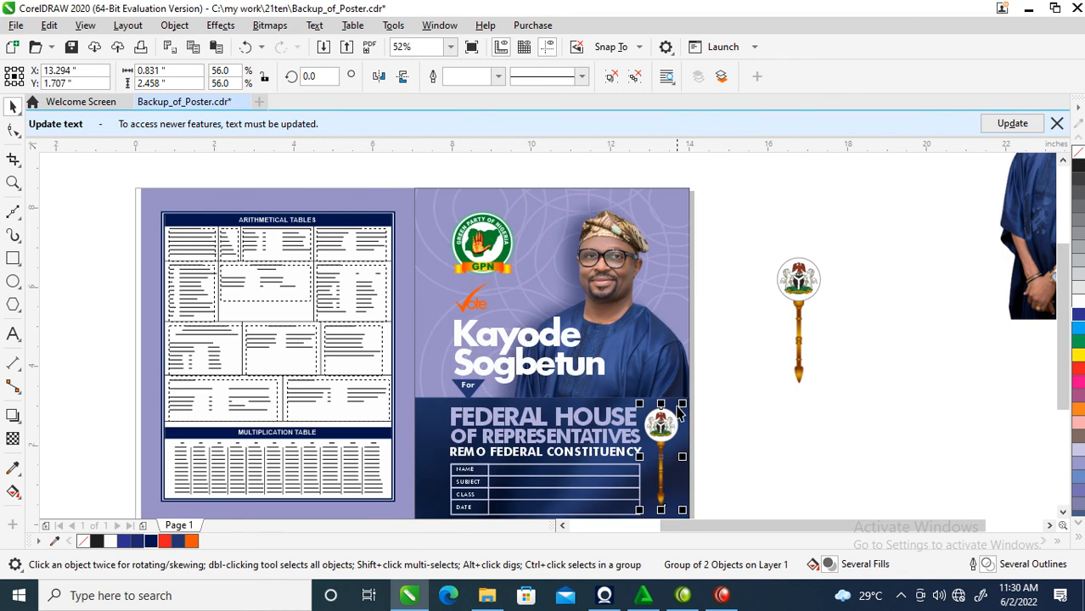
- Group the two lines of the candidate's name into one object
key("F3")
key("z")
left_click_drag(363, 270, 680, 447)
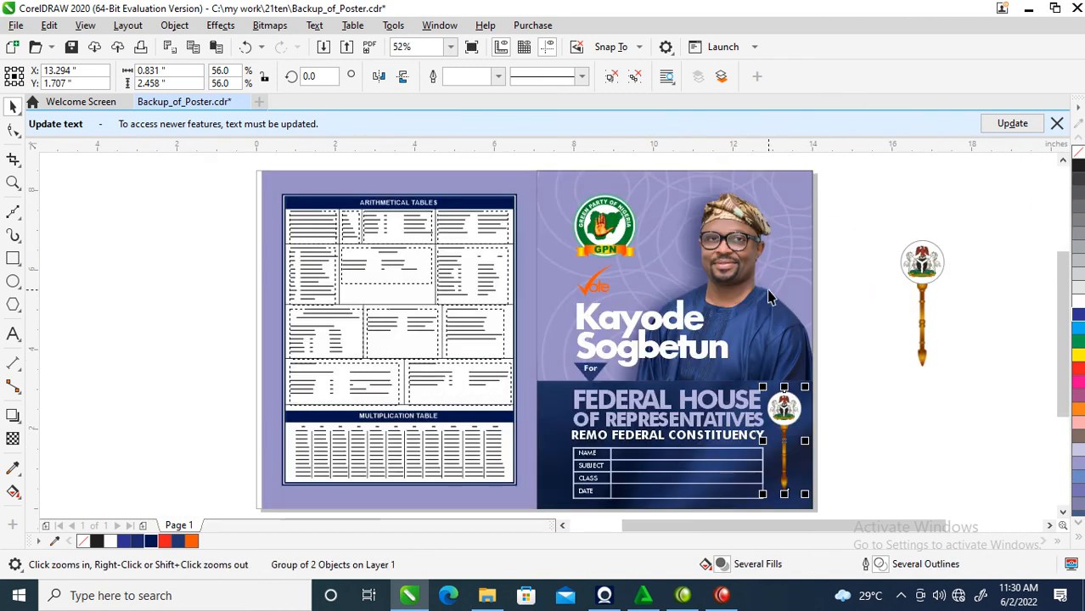
left_click(841, 272)
key("F2")
left_click_drag(513, 261, 810, 400)
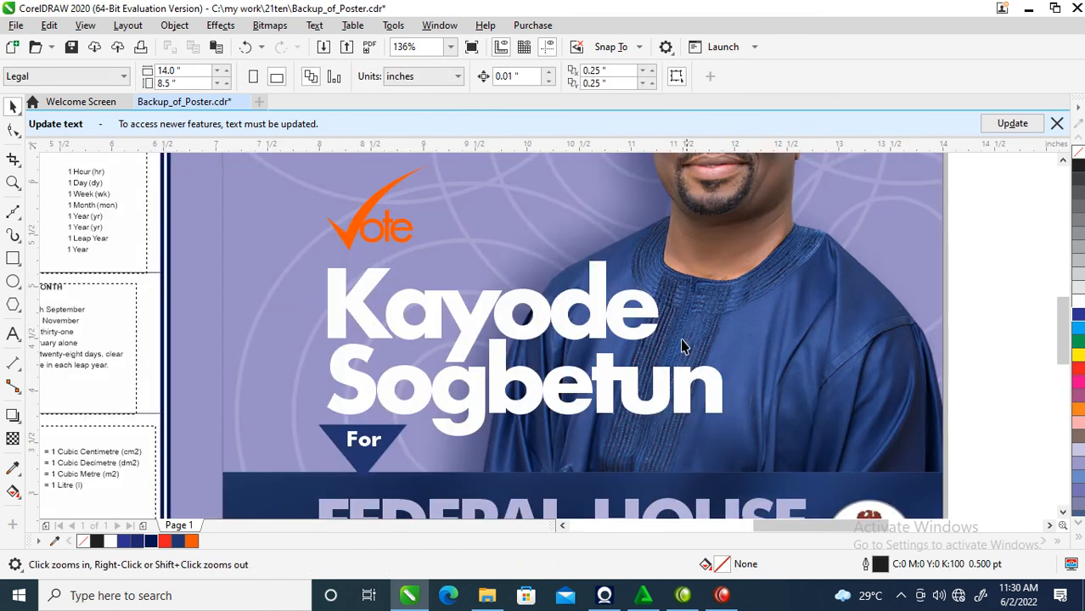
key("space")
left_click(624, 319)
left_click(627, 393)
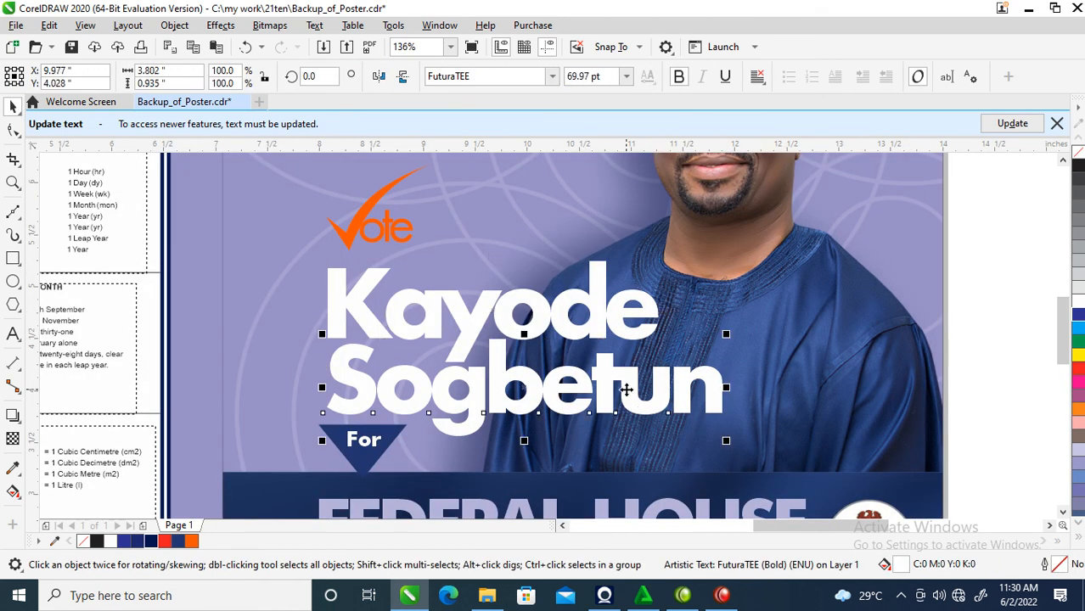
left_click(626, 323, "shift")
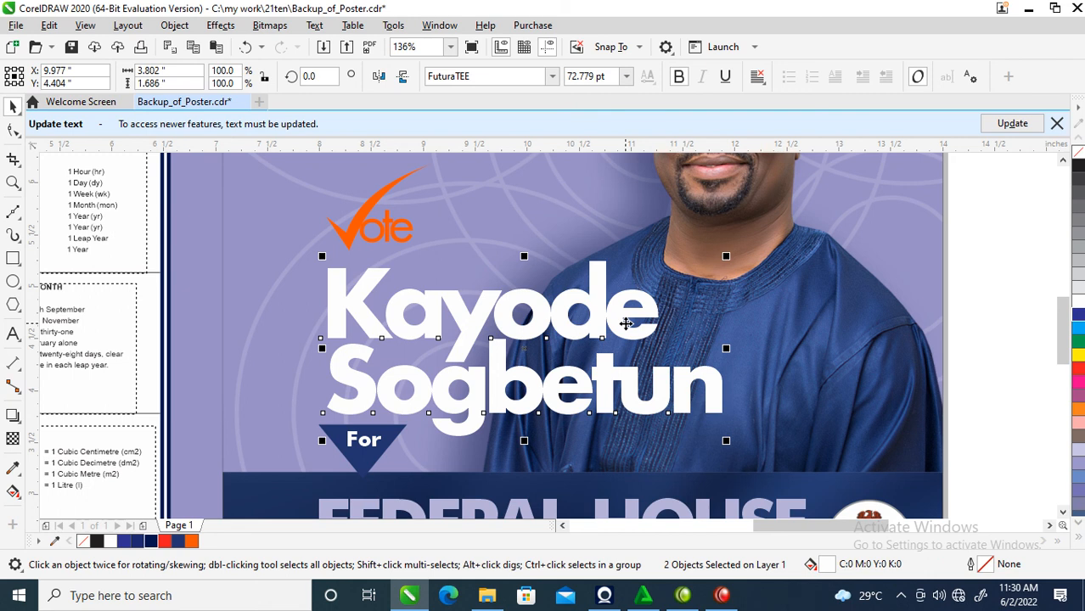
key("ctrl+g")
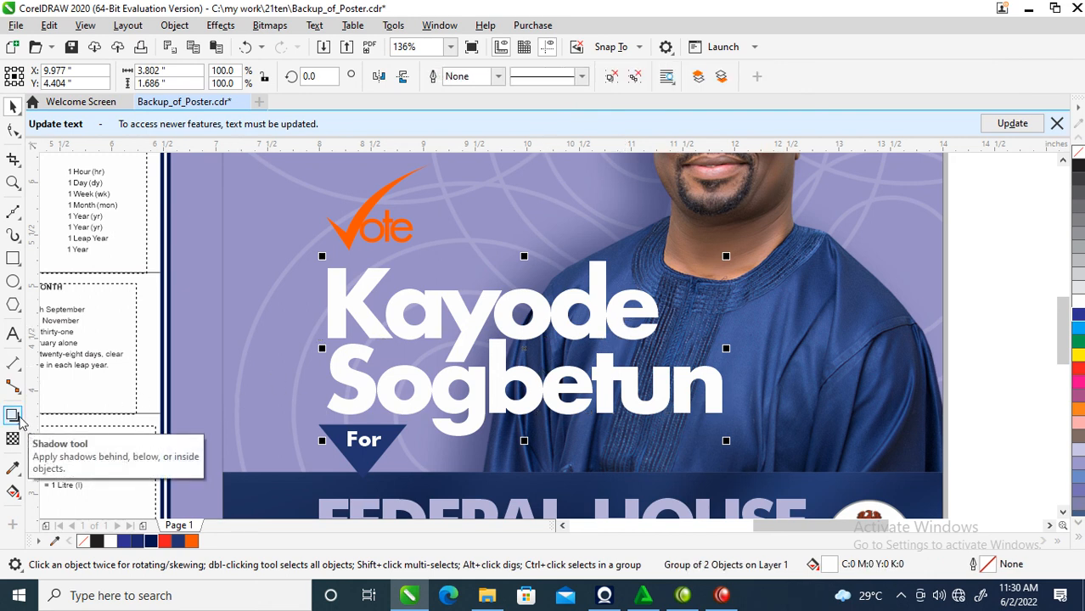
- Apply a drop shadow to the name group, offset about 0.033 and -0.039 inch, with feathering 6 and opacity 90
left_click(13, 416)
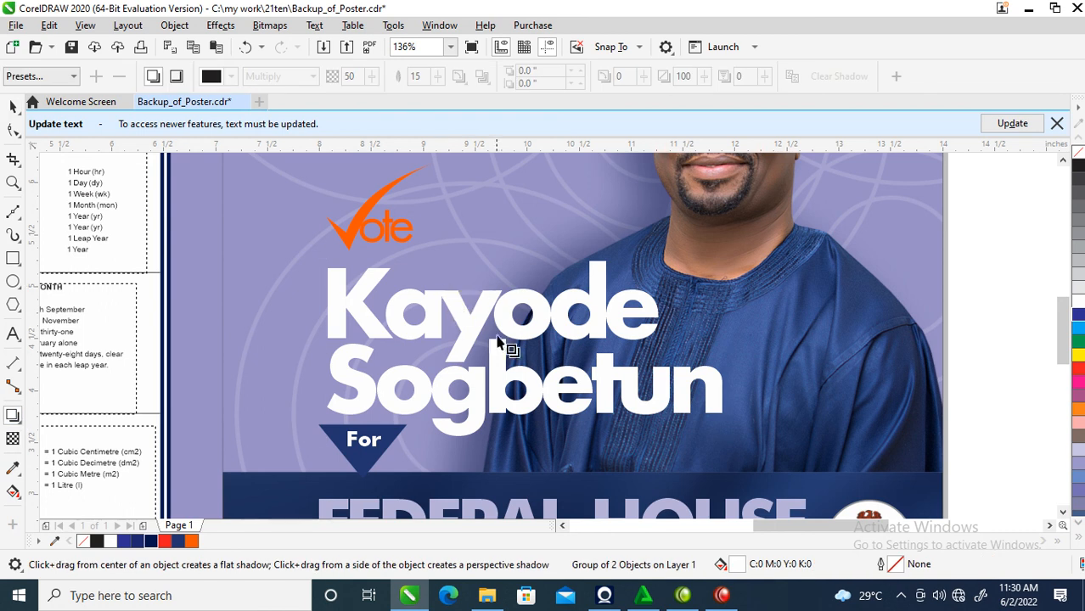
left_click_drag(501, 359, 602, 442)
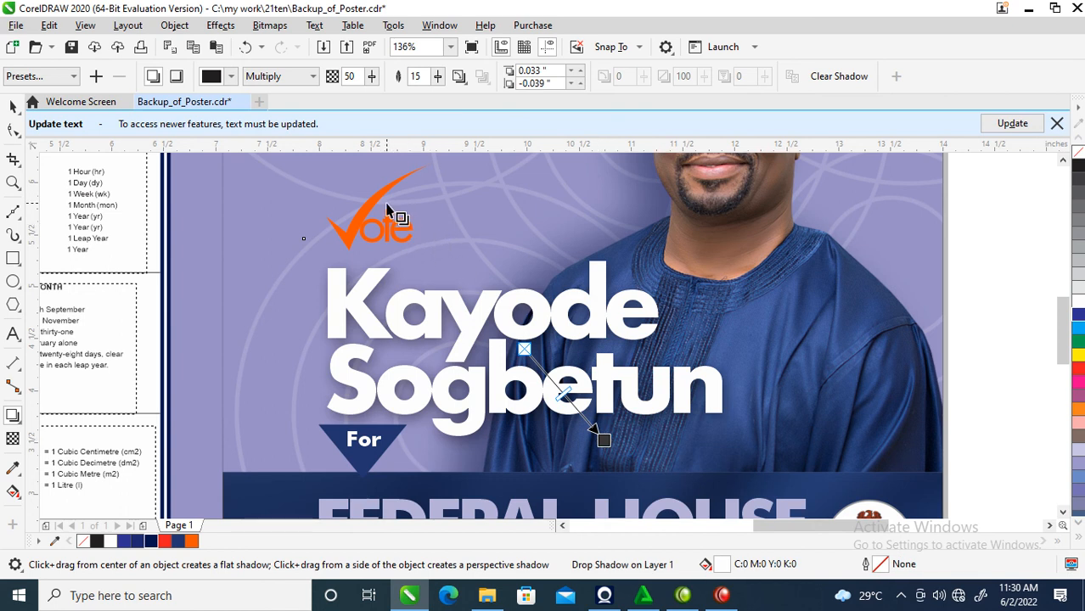
double_click(417, 77)
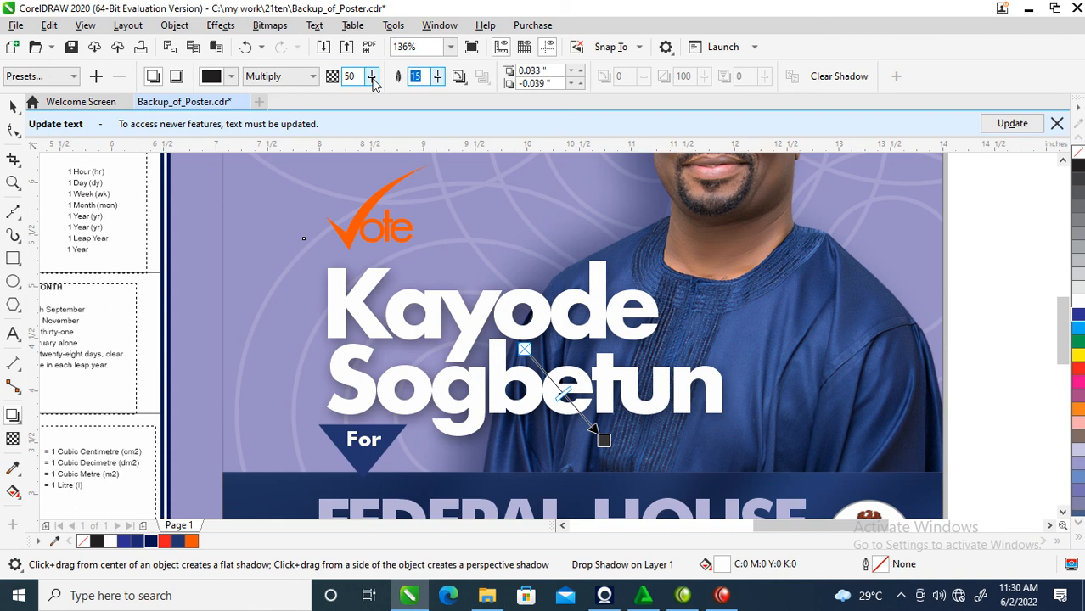
type("6")
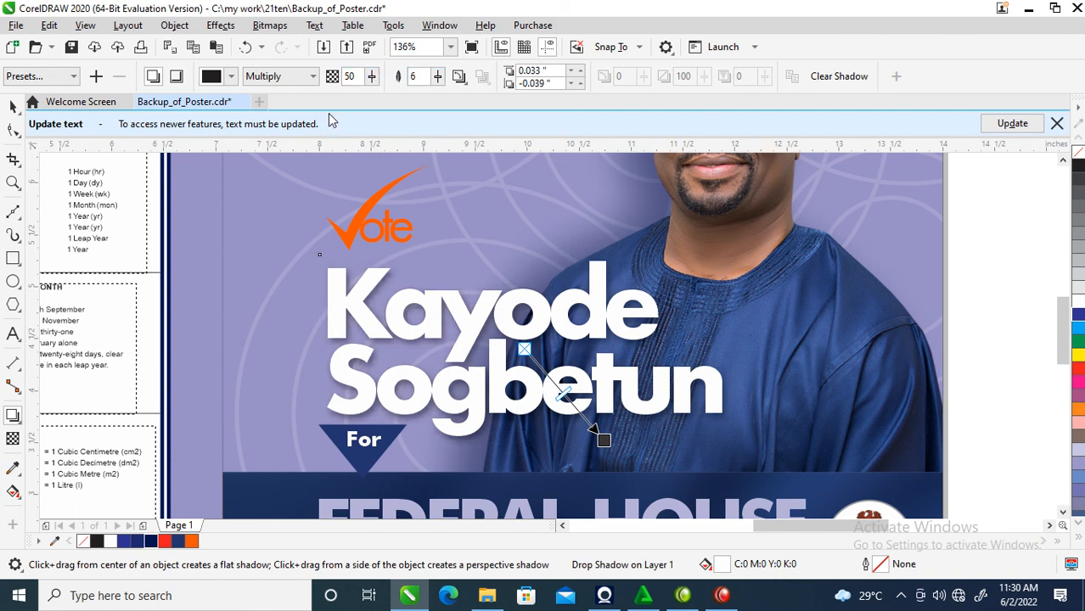
double_click(355, 76)
type("9")
key("Return")
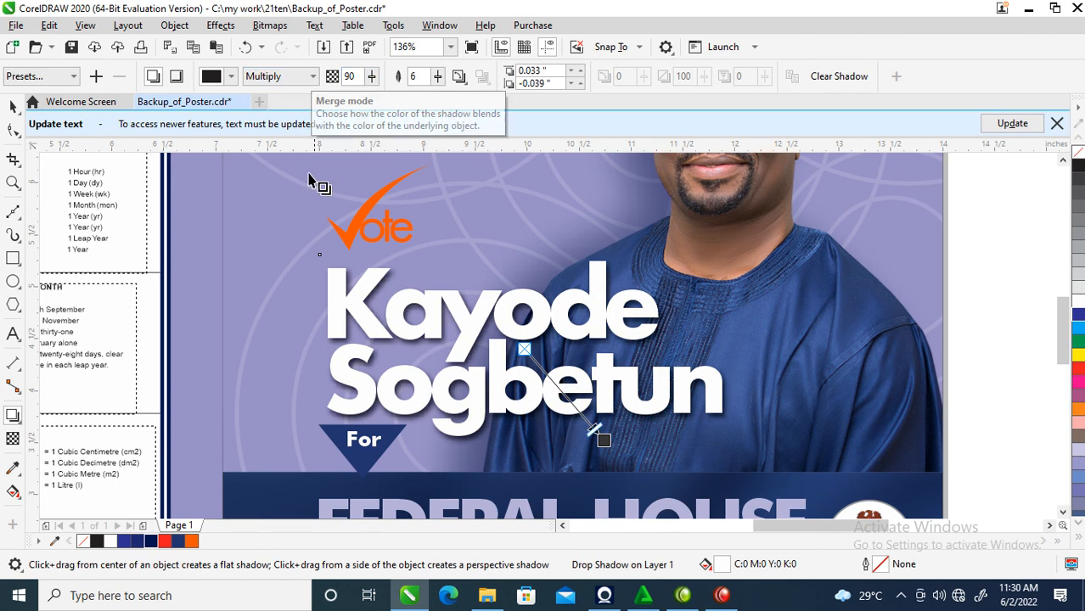
- Break the drop shadow apart from the candidate's name group and clear the selection
left_click(176, 25)
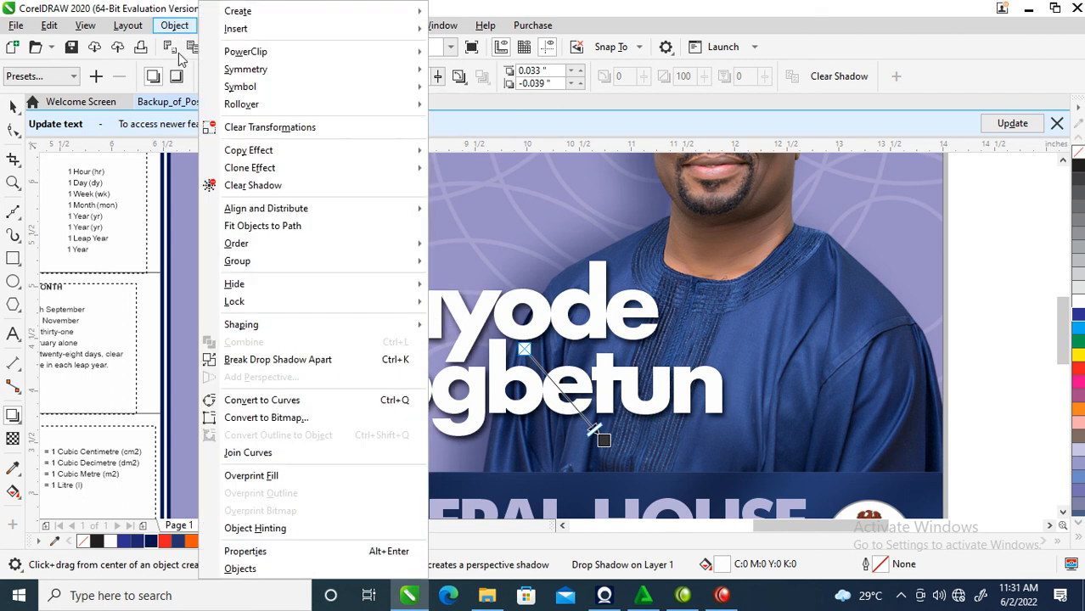
left_click(257, 360)
key("space")
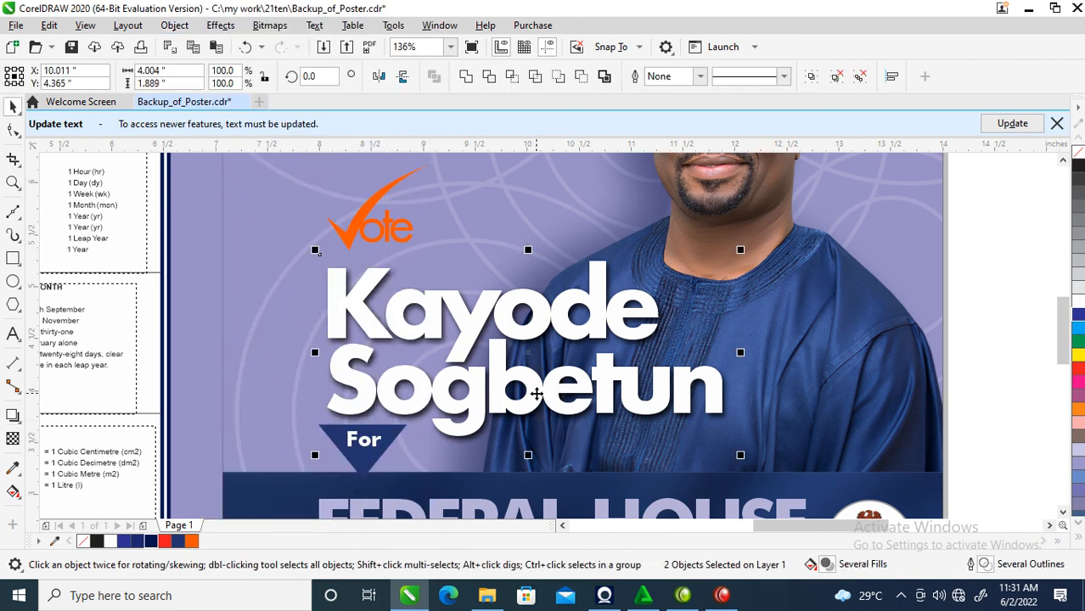
scroll(530, 389, "down", 2)
scroll(531, 389, "down", 2)
key("z")
left_click_drag(257, 253, 627, 478)
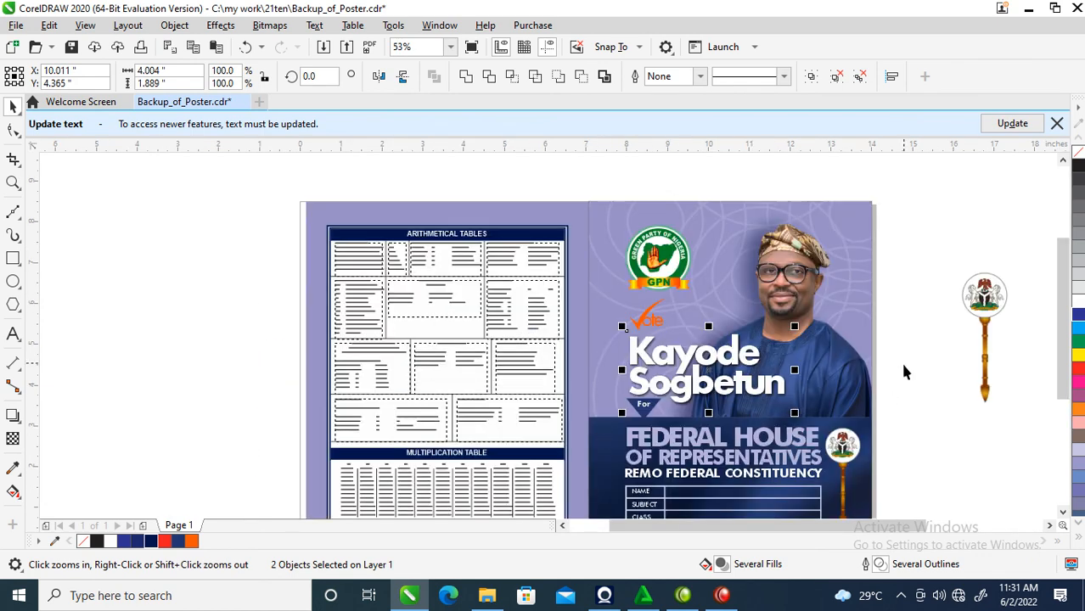
scroll(770, 305, "down", 2)
left_click_drag(521, 247, 826, 420)
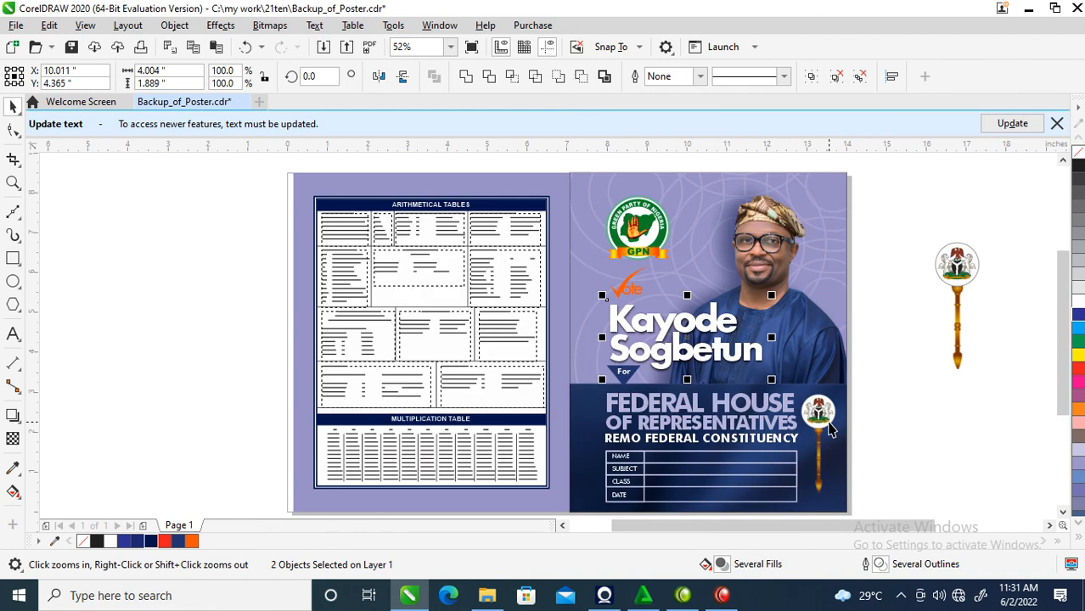
left_click(865, 393)
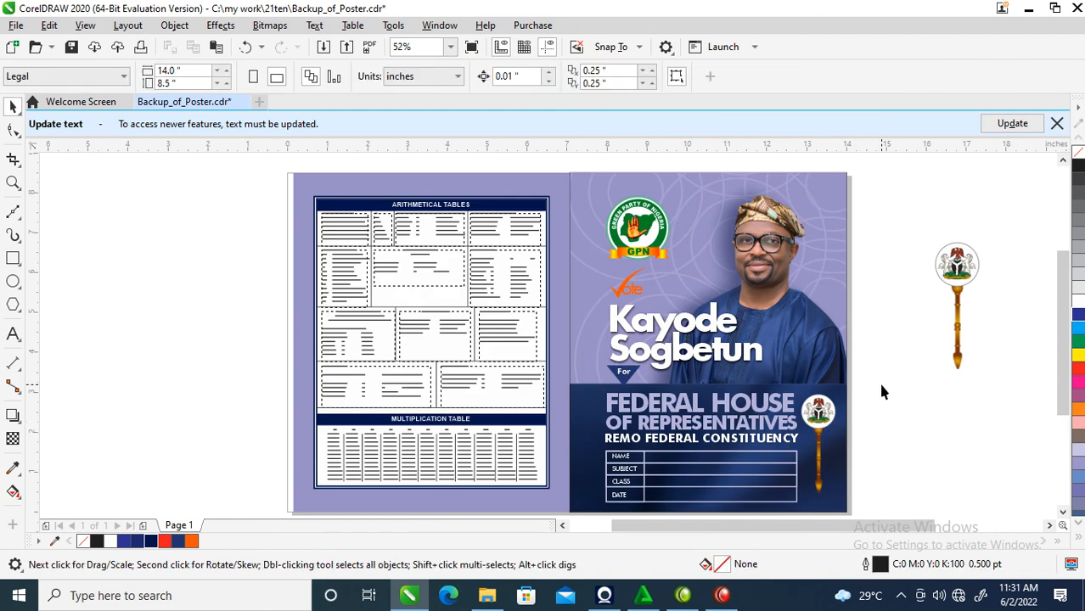